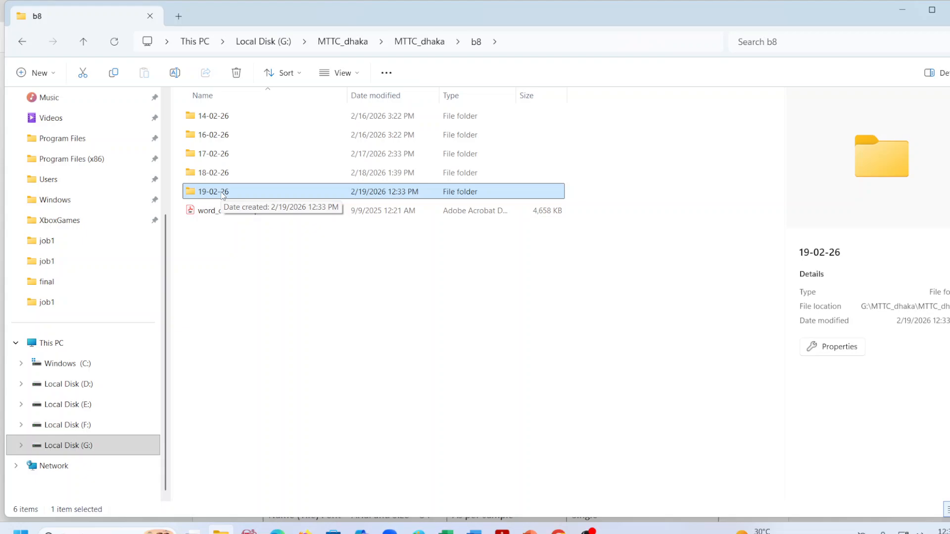
Create a new folder named job1 inside the 19-02-26 folder.
double_click(221, 193)
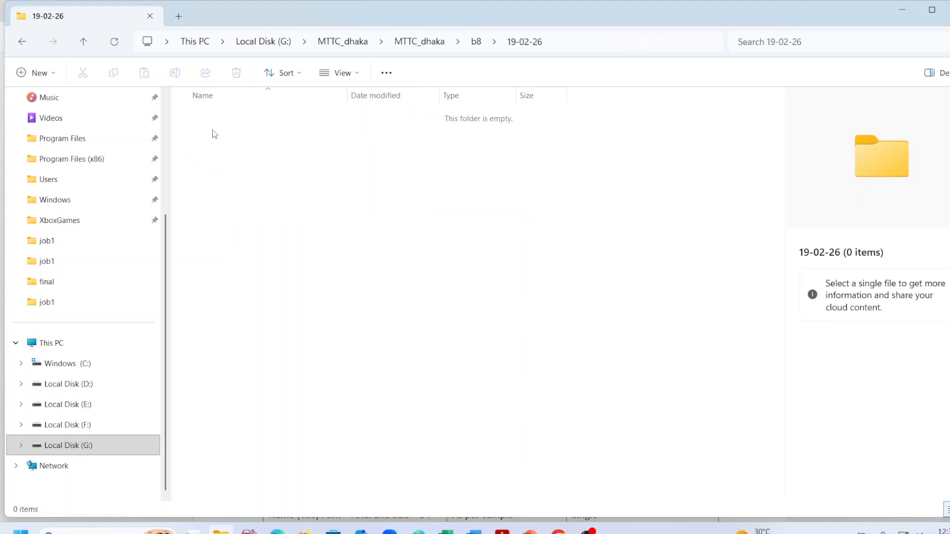
right_click(250, 144)
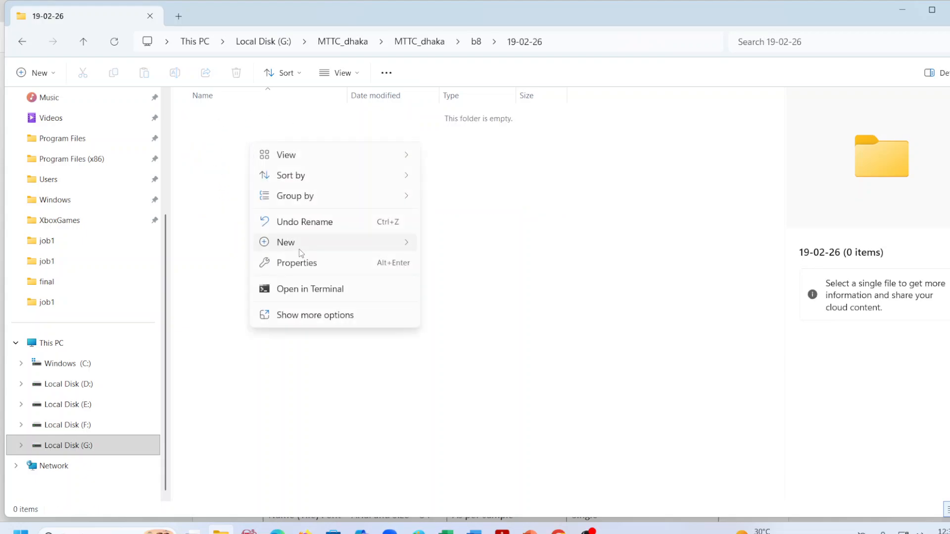
mouse_move(301, 249)
click(459, 247)
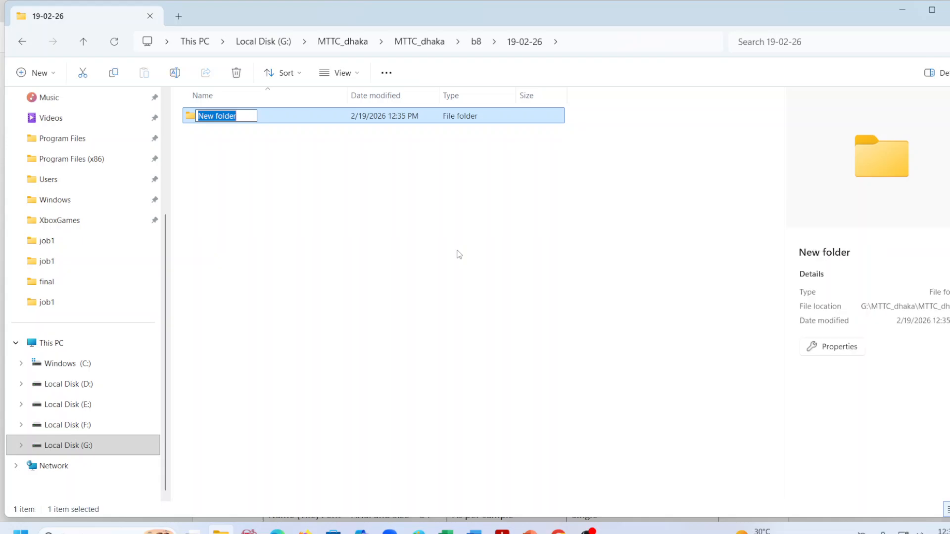
text(job1)
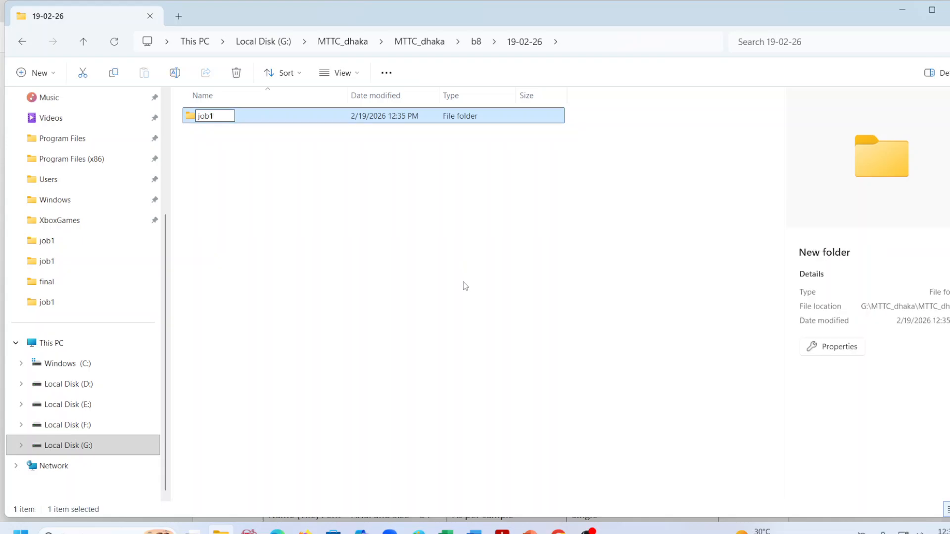
click(239, 157)
Inside the job1 folder, create a blank Word document named job1.docx.
double_click(223, 119)
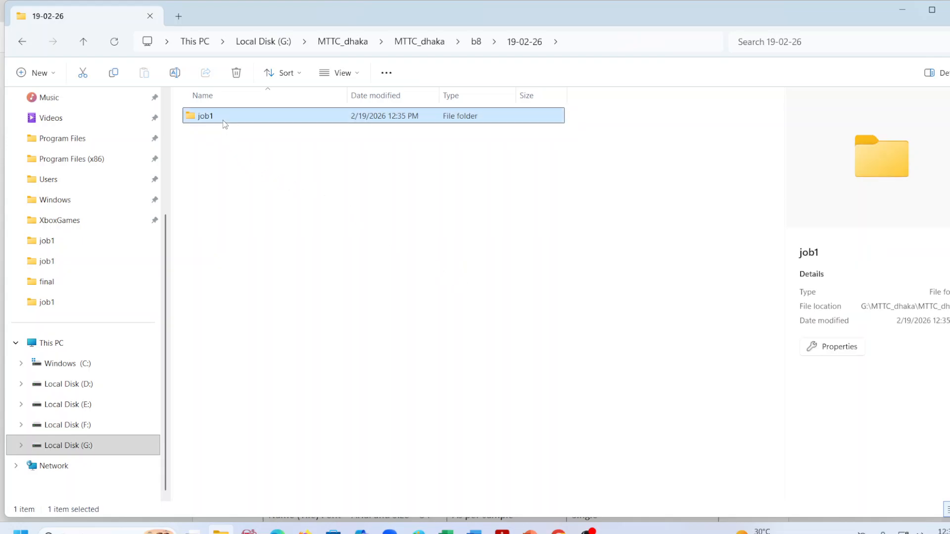
right_click(239, 157)
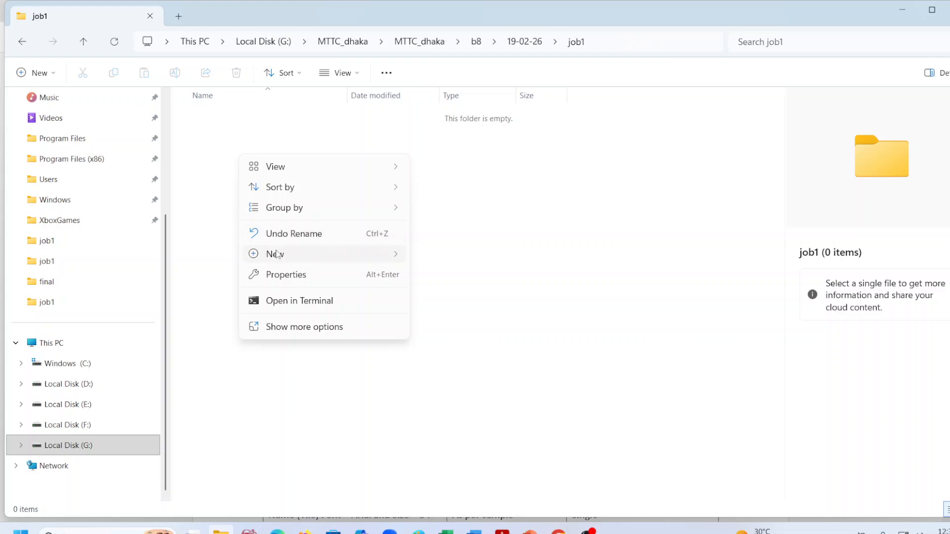
mouse_move(319, 260)
click(432, 318)
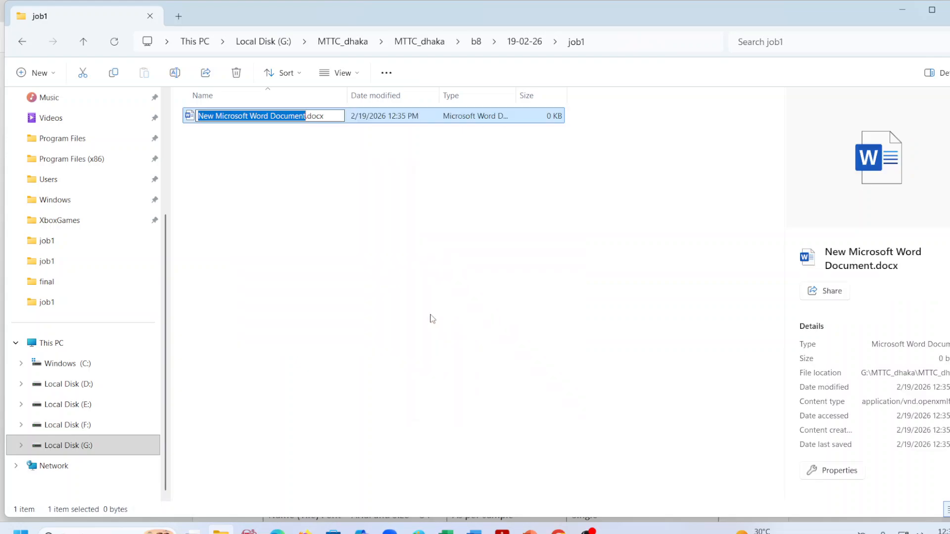
text(job)
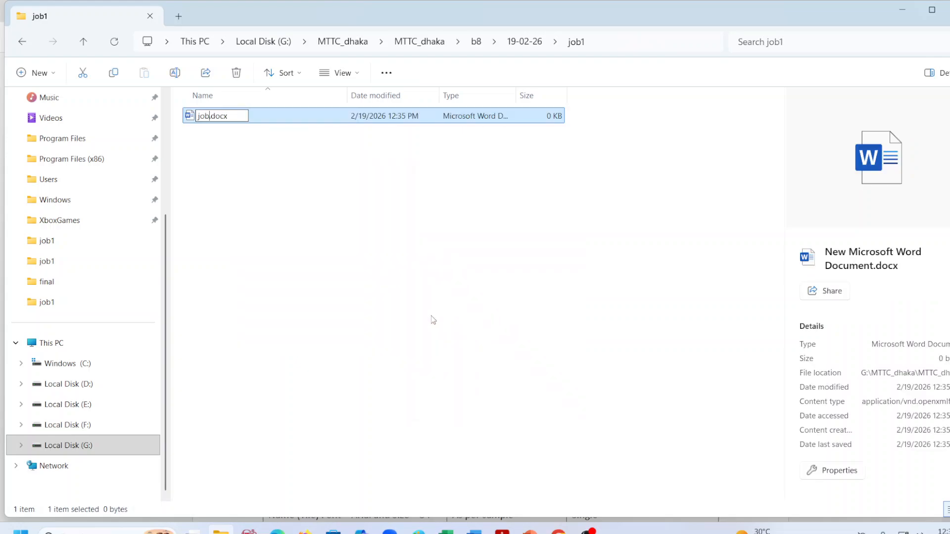
text(1)
click(353, 250)
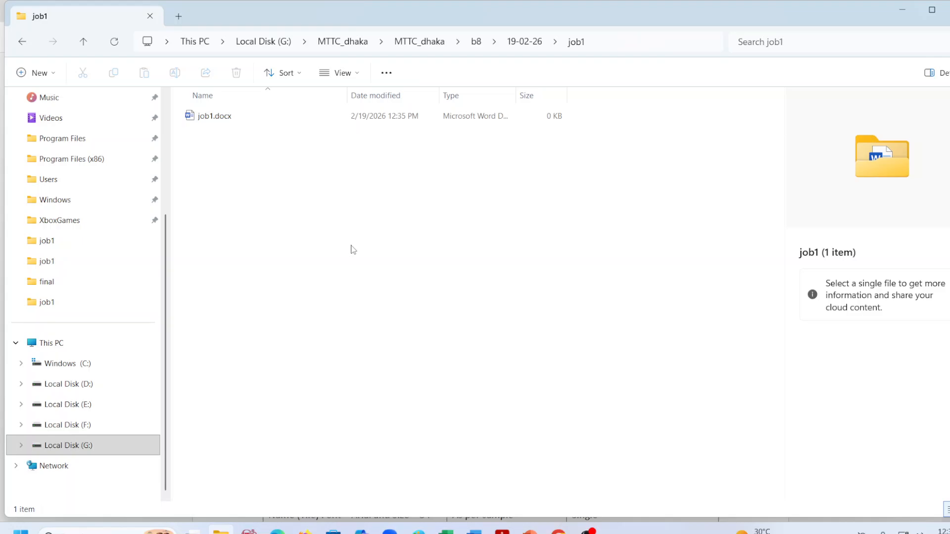
Add a blank Word document named data.docx beside job1.docx, then open job1.docx in Word.
click(588, 529)
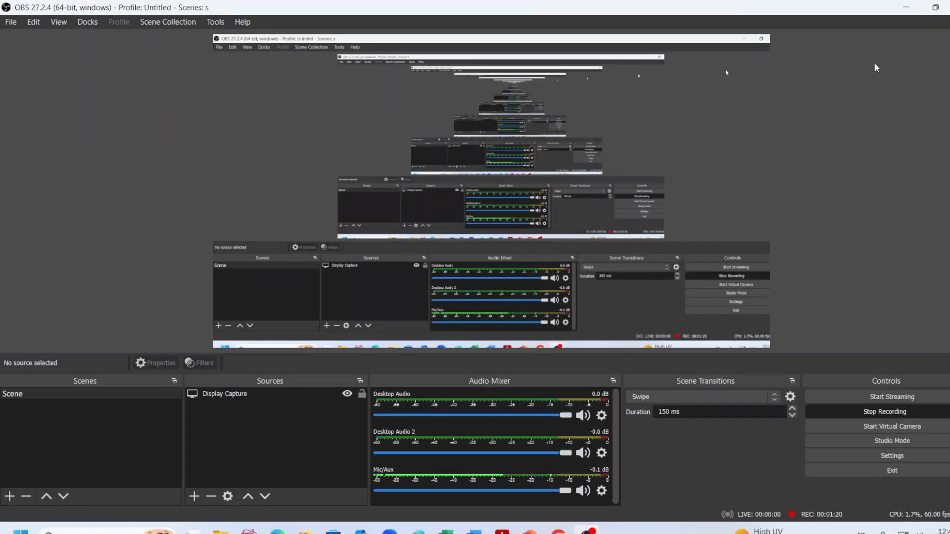
click(897, 7)
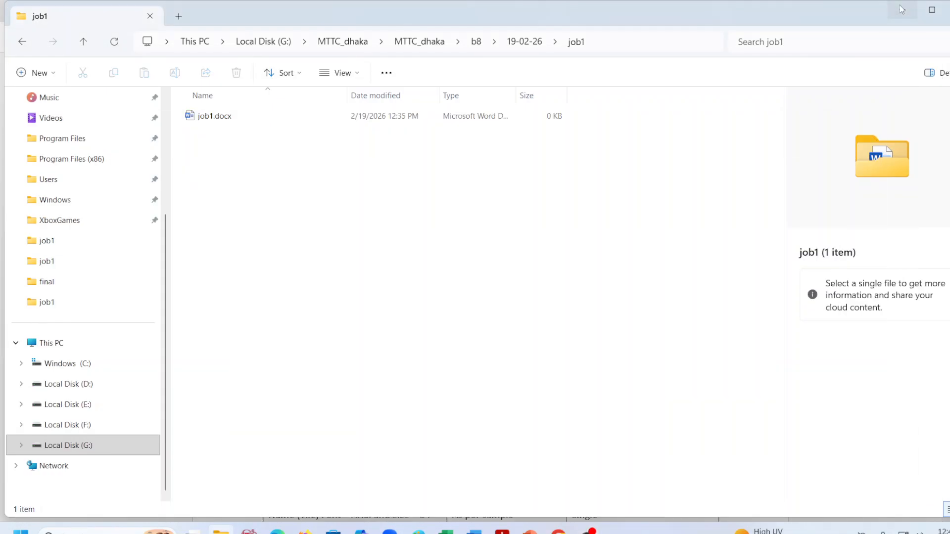
click(238, 122)
right_click(237, 155)
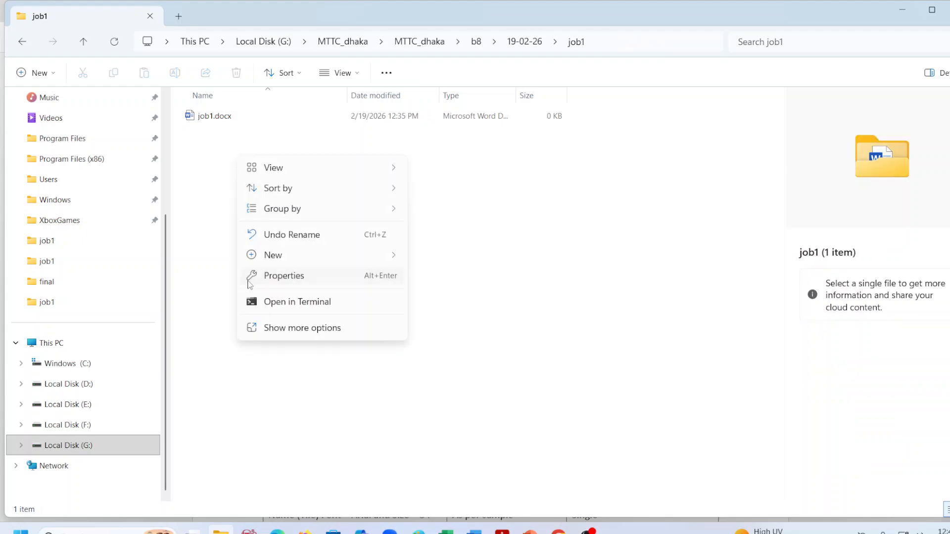
mouse_move(271, 257)
click(459, 320)
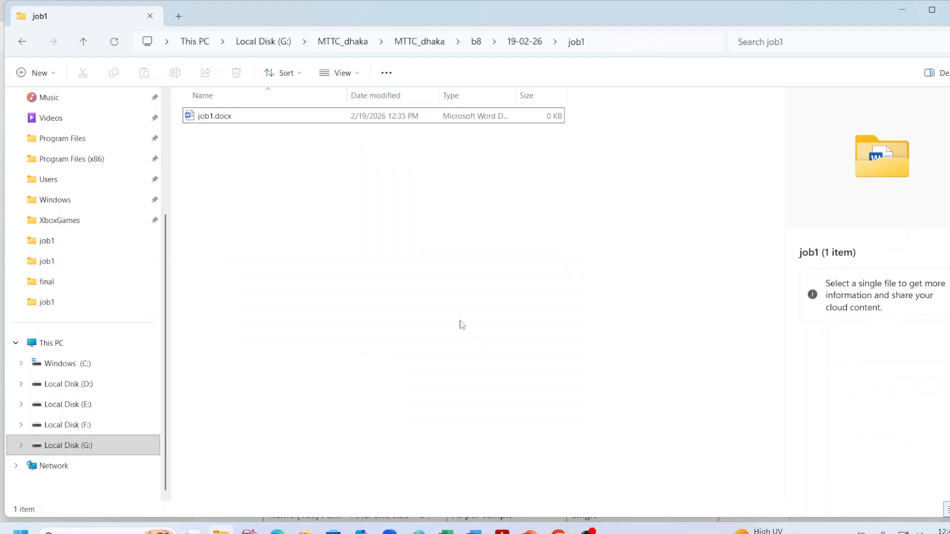
text(dat)
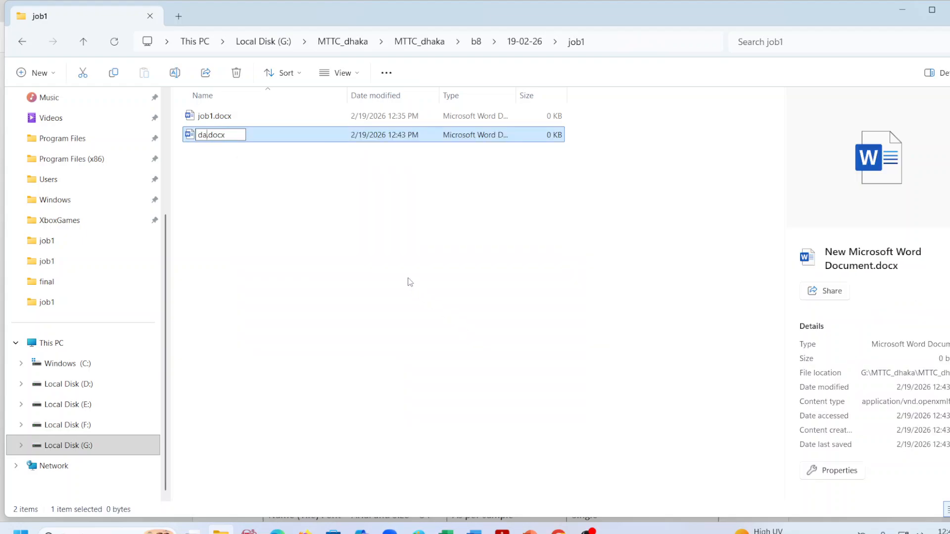
text(a)
click(271, 200)
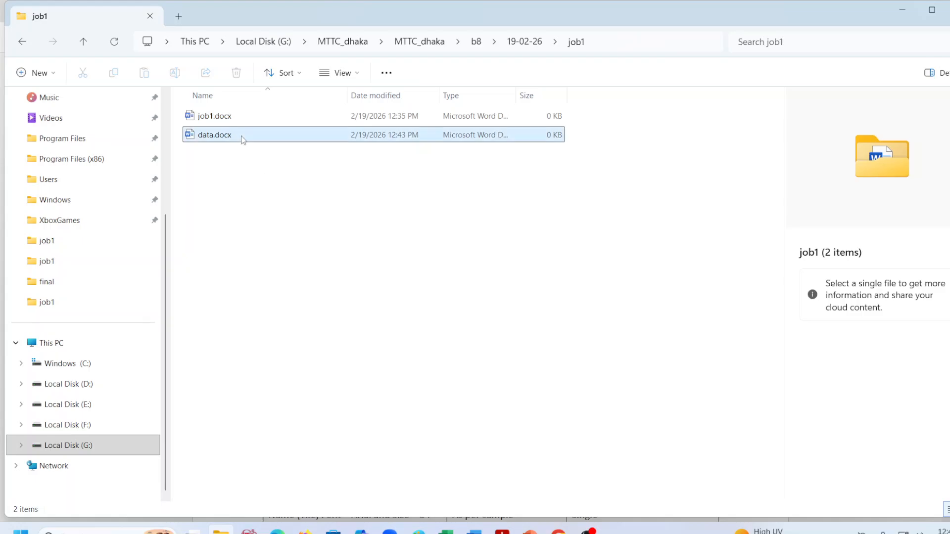
double_click(238, 121)
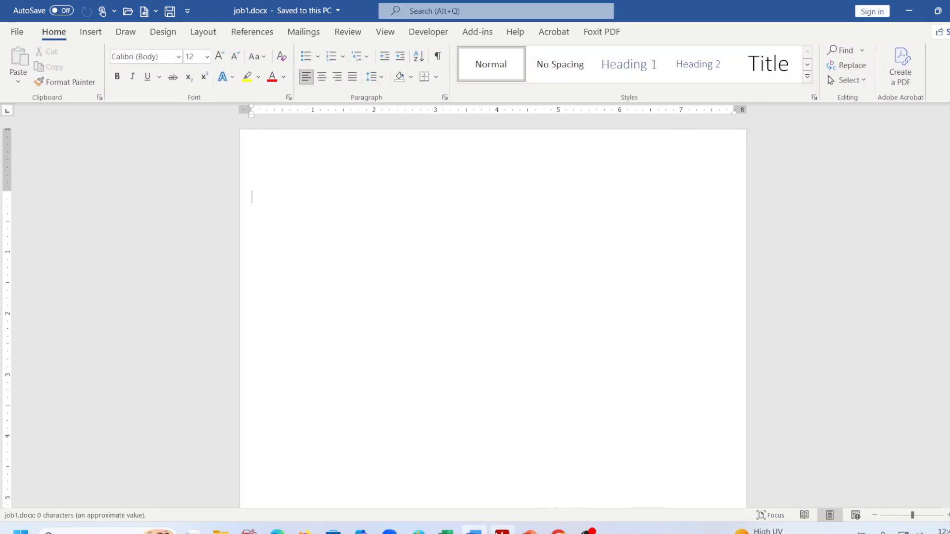
Switch to word_combined.pdf and scroll down to the sample résumé page.
click(502, 530)
scroll(388, 381, down, 15)
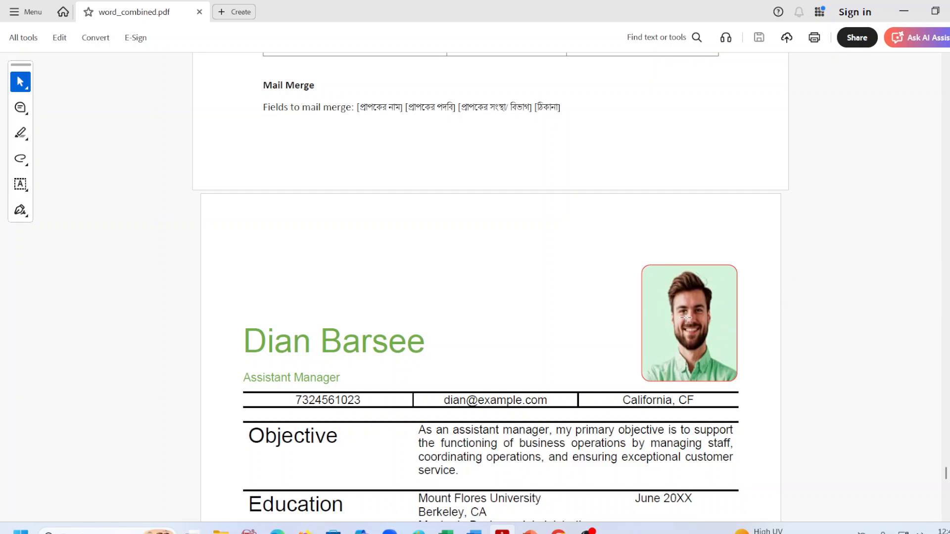
Scroll up in word_combined.pdf to the Page Layout section.
scroll(557, 381, up, 10)
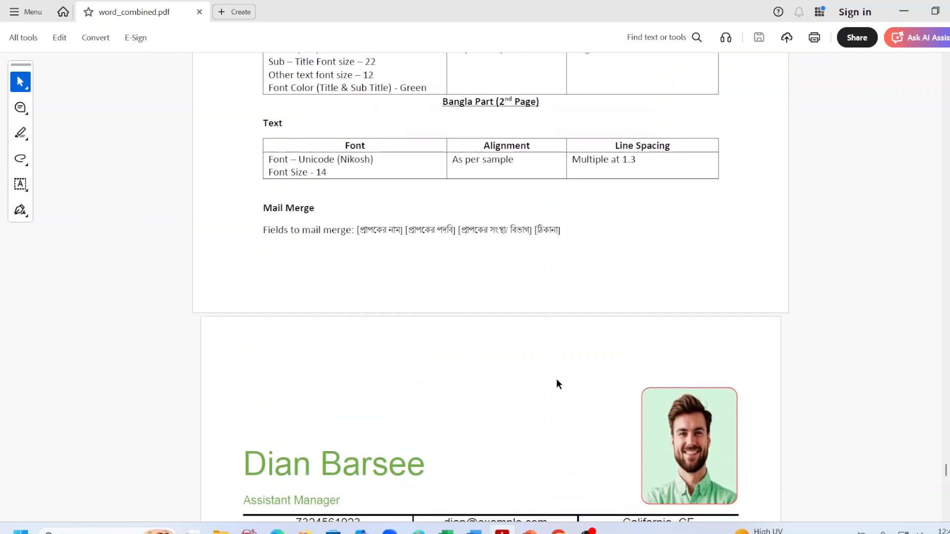
scroll(557, 381, up, 2)
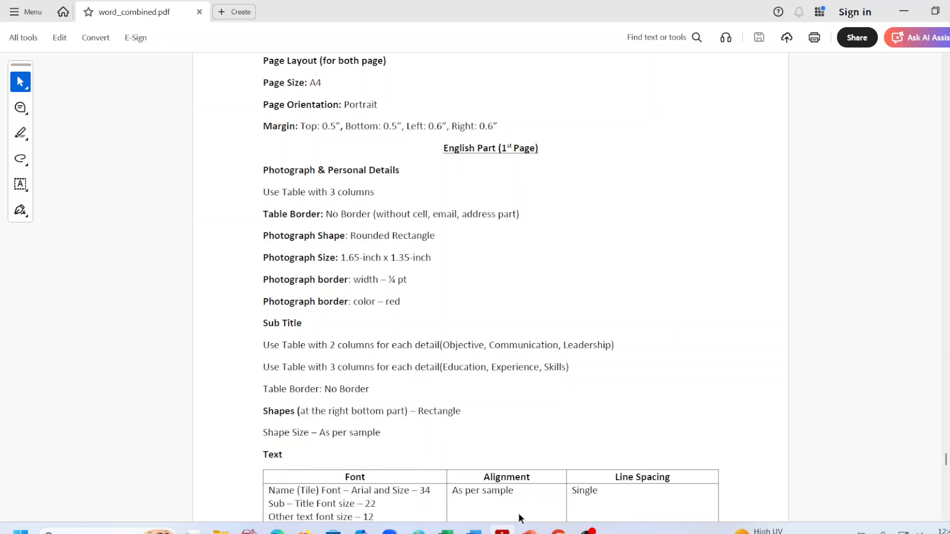
Back in job1.docx, set the paper size to A4.
click(474, 529)
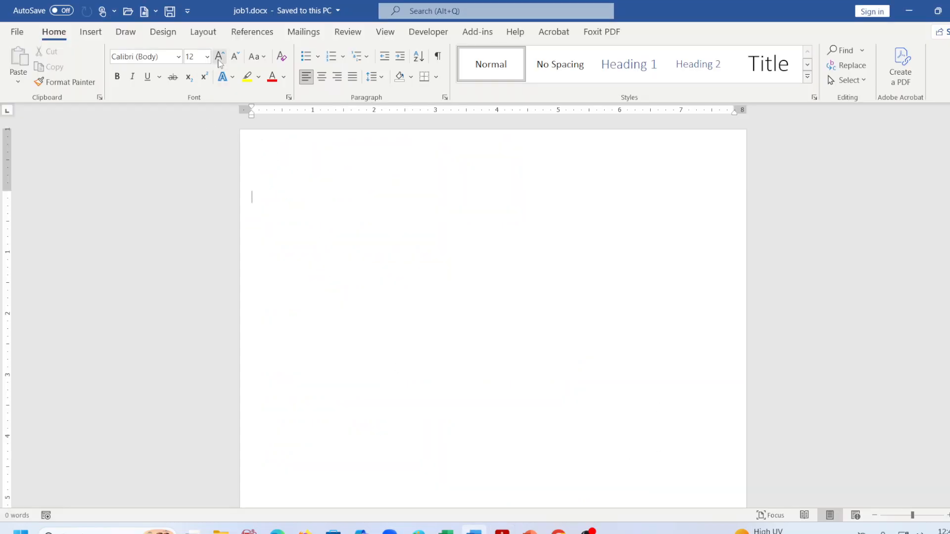
click(203, 32)
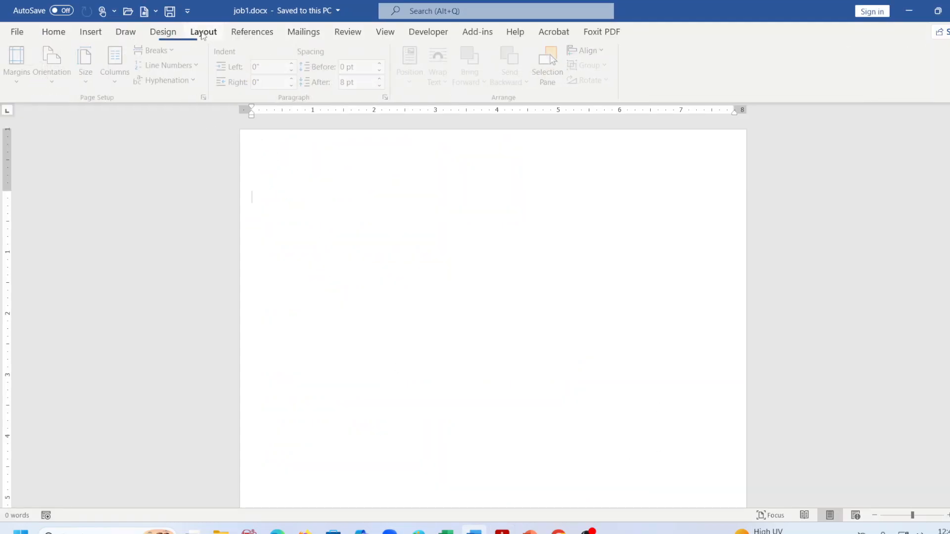
click(87, 84)
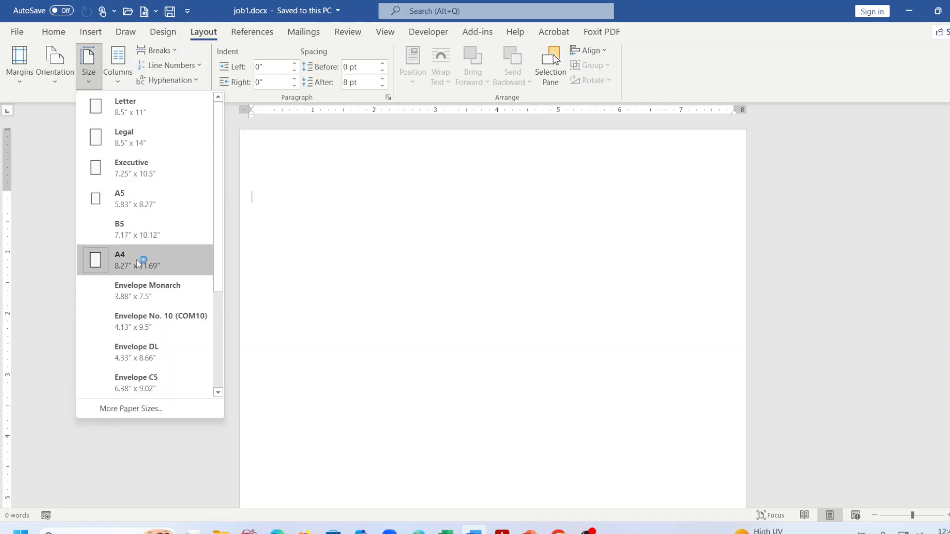
click(137, 263)
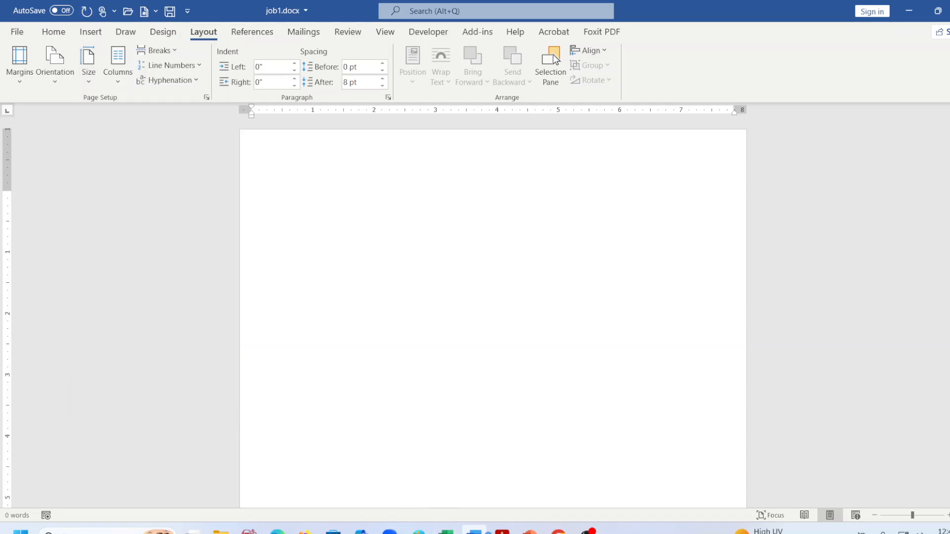
Check the PDF spec's requirements, then set the page orientation to Portrait.
click(502, 532)
scroll(315, 267, up, 1)
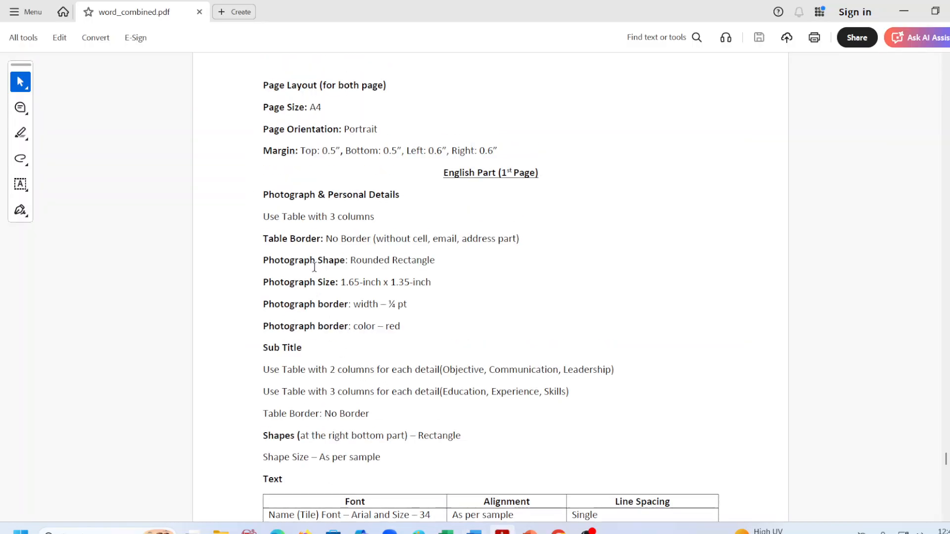
scroll(314, 267, up, 1)
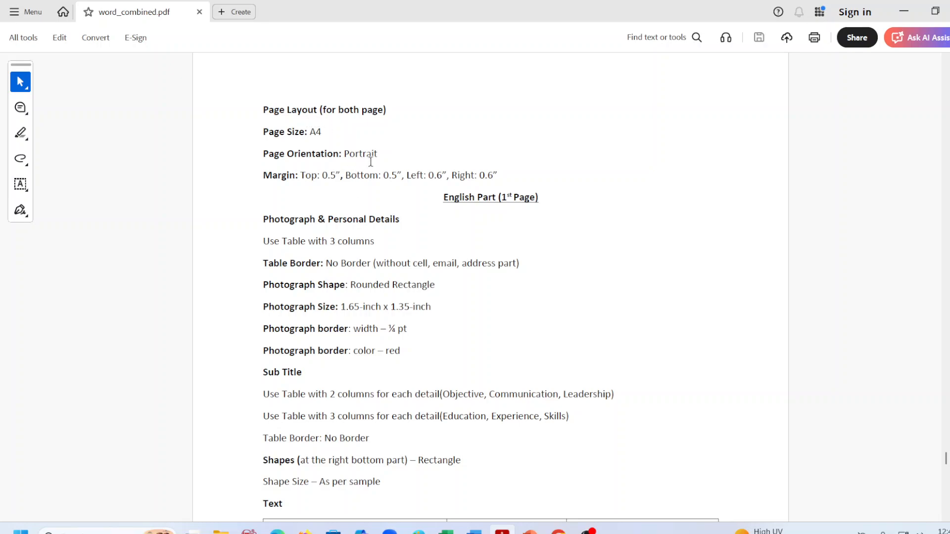
click(904, 12)
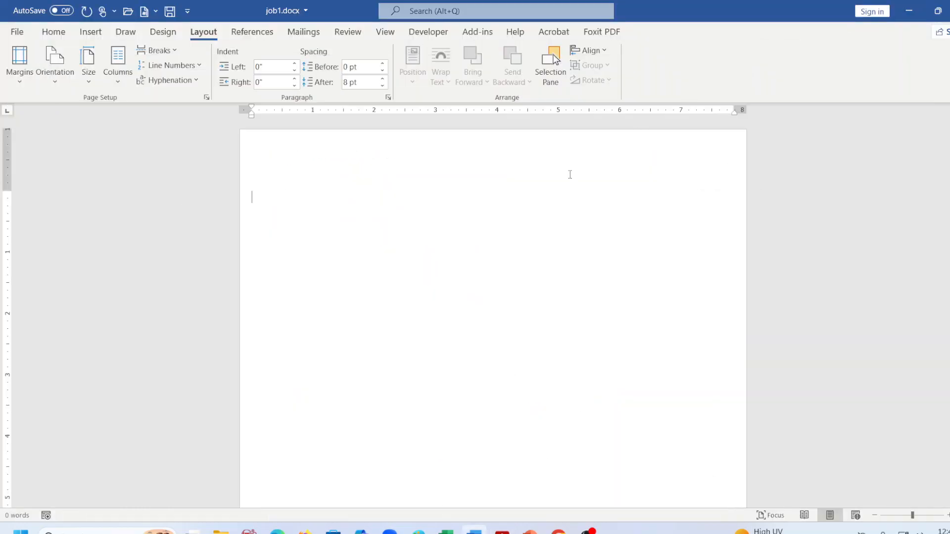
click(63, 85)
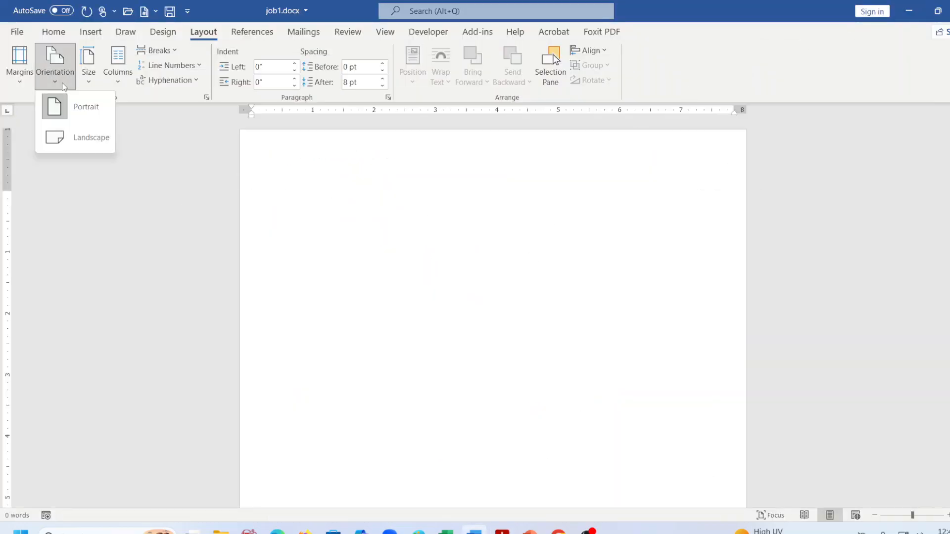
click(74, 102)
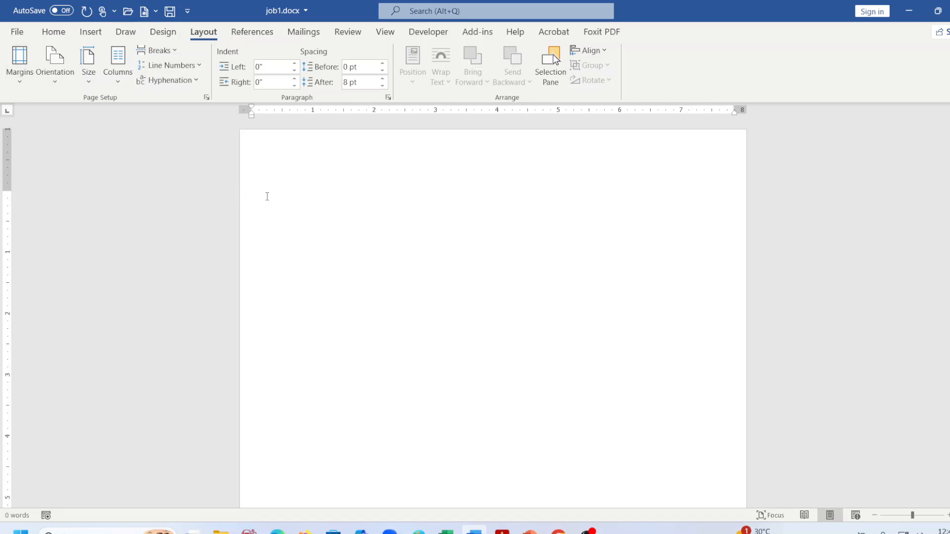
Read the spec's margin line (0.5" top/bottom, 0.6" left/right) and return to Word.
click(18, 76)
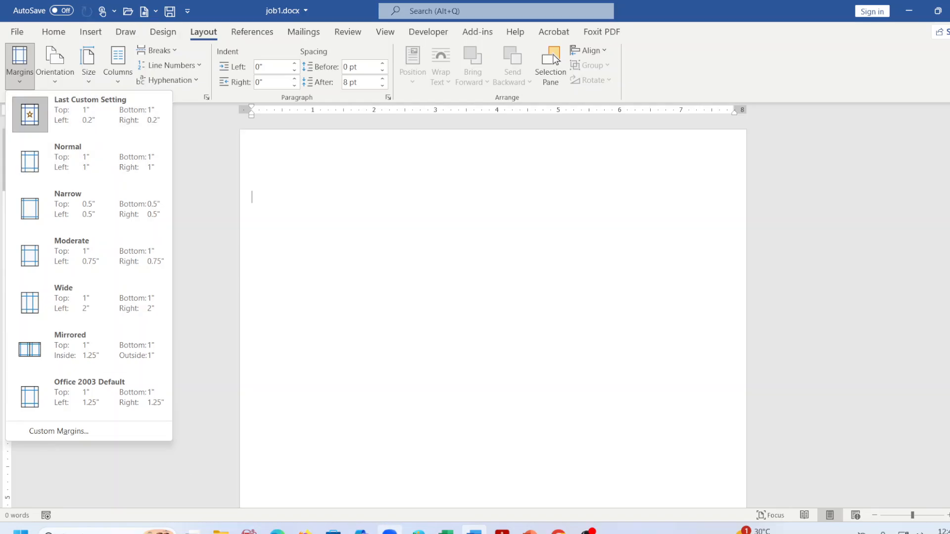
mouse_move(502, 531)
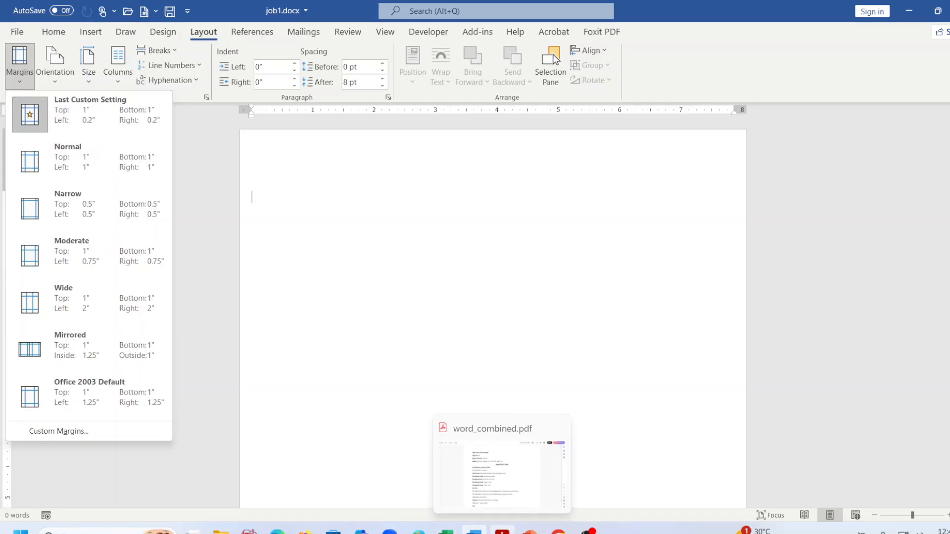
click(502, 530)
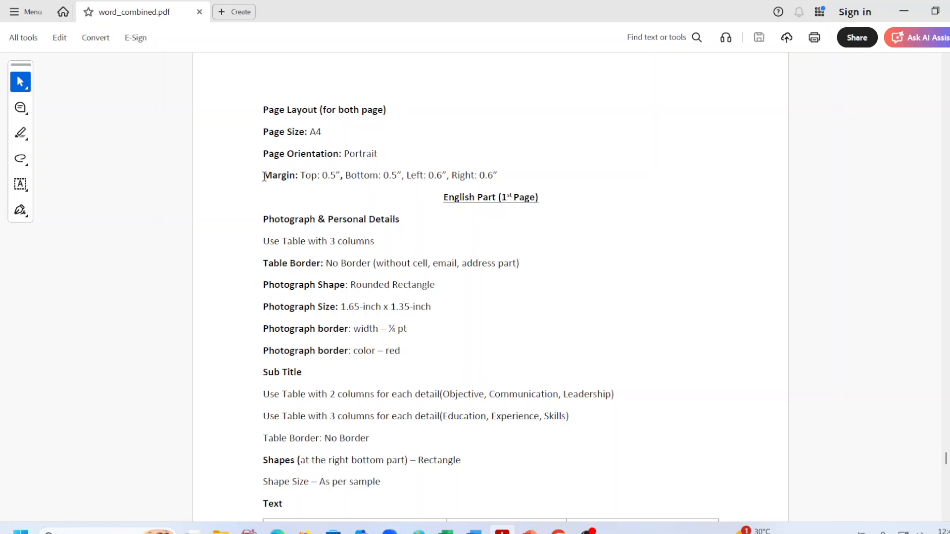
drag(264, 177, 510, 171)
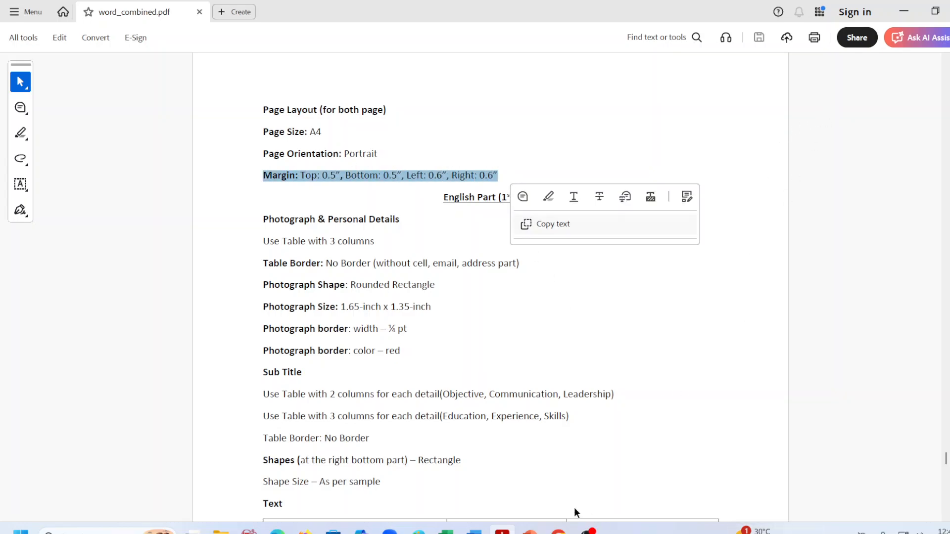
click(474, 530)
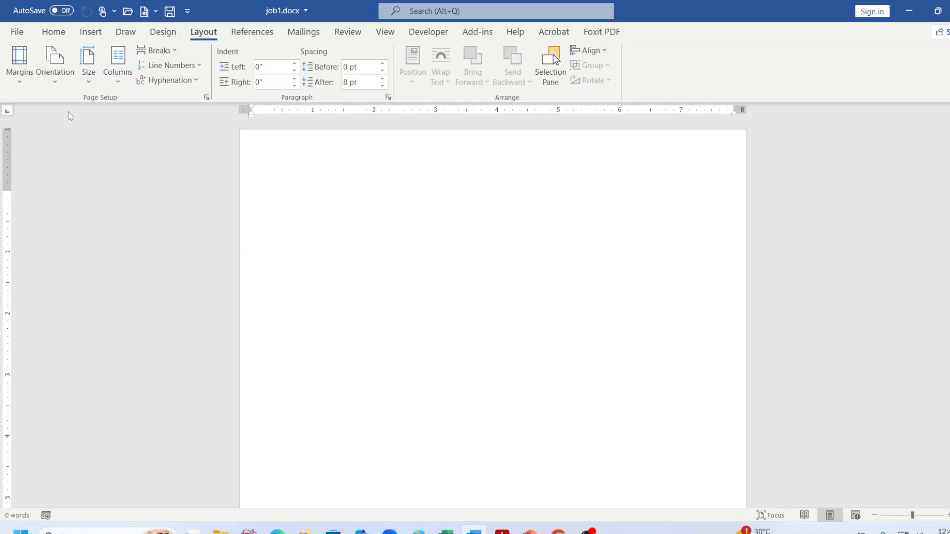
Apply the Normal 1-inch margins and save job1.docx.
click(19, 65)
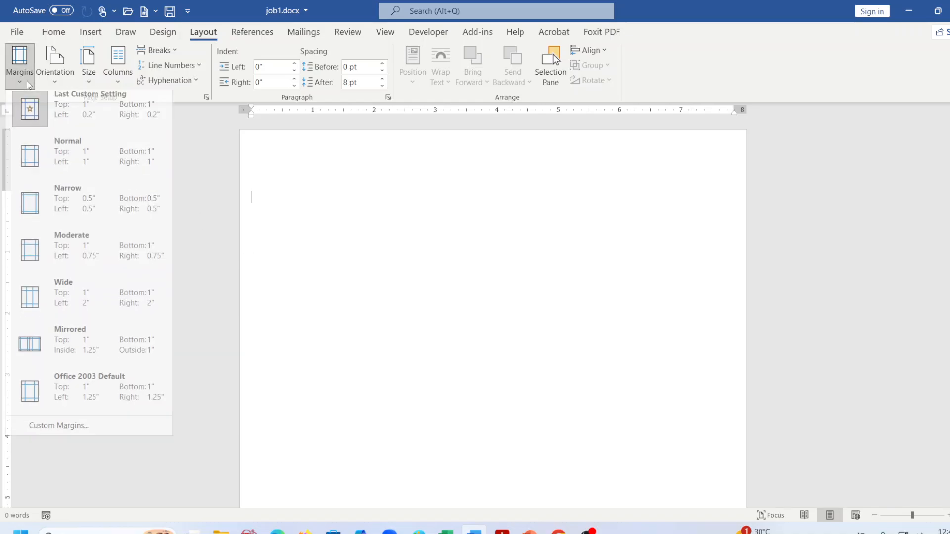
click(99, 180)
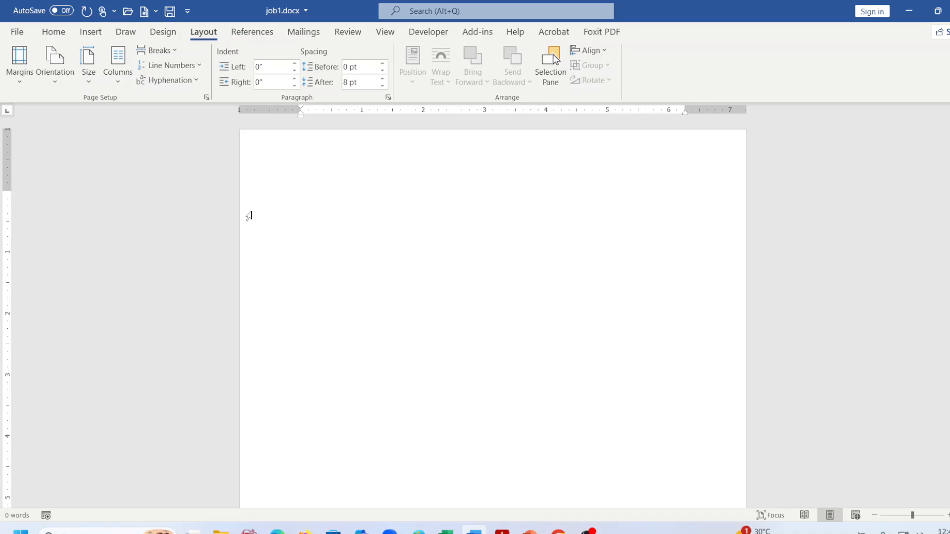
key(ctrl+s)
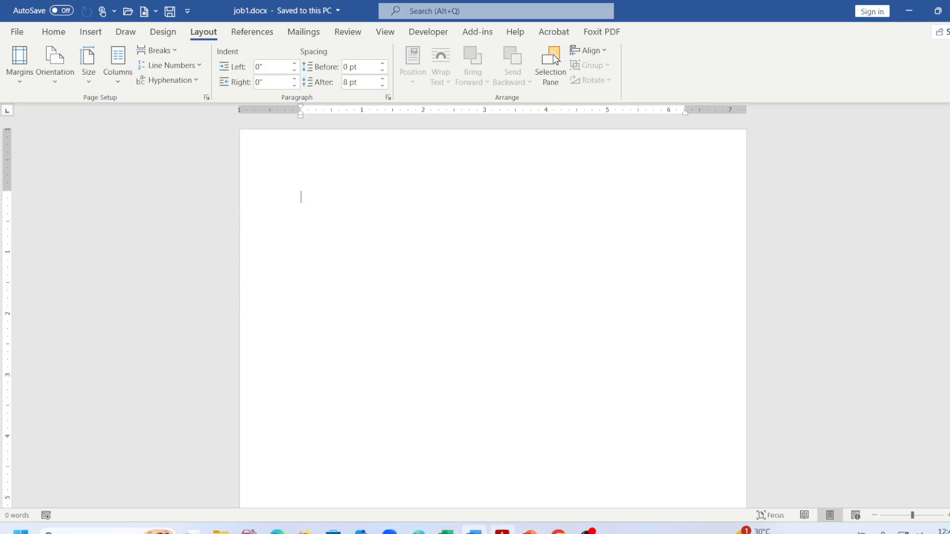
Bring the PDF spec back to the front and clear the selected margin line.
mouse_move(502, 531)
click(500, 458)
click(339, 227)
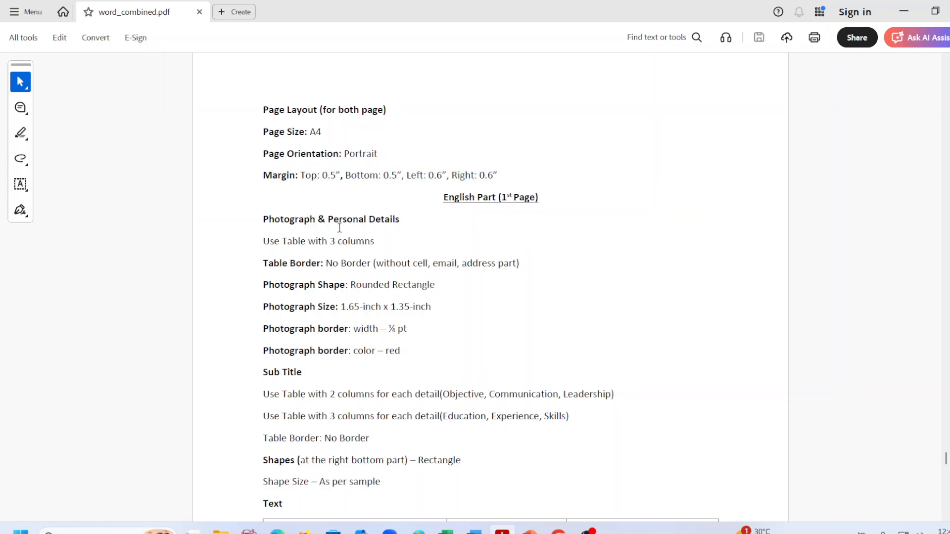
Scroll through the spec's photograph and table requirements, then minimize Acrobat.
scroll(339, 228, down, 3)
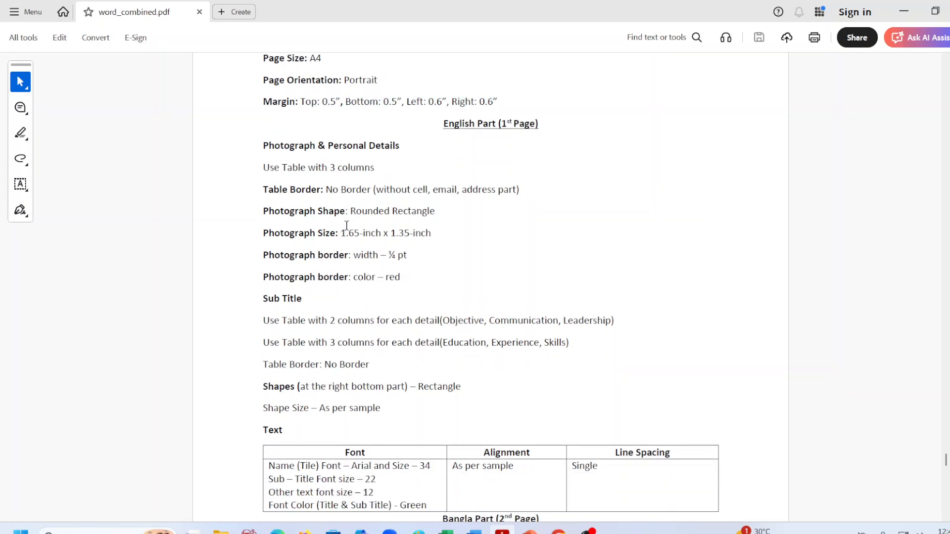
scroll(347, 230, down, 5)
scroll(355, 287, up, 6)
scroll(355, 287, up, 4)
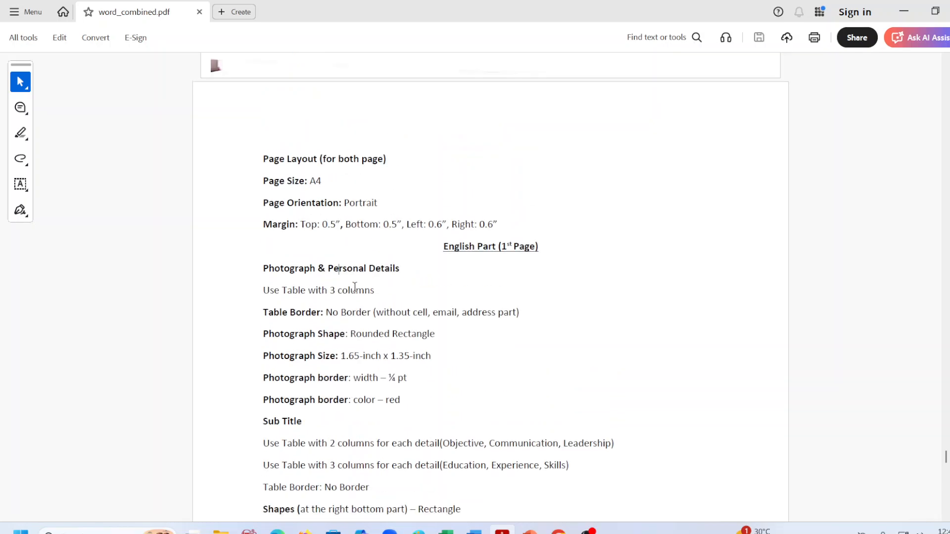
click(903, 12)
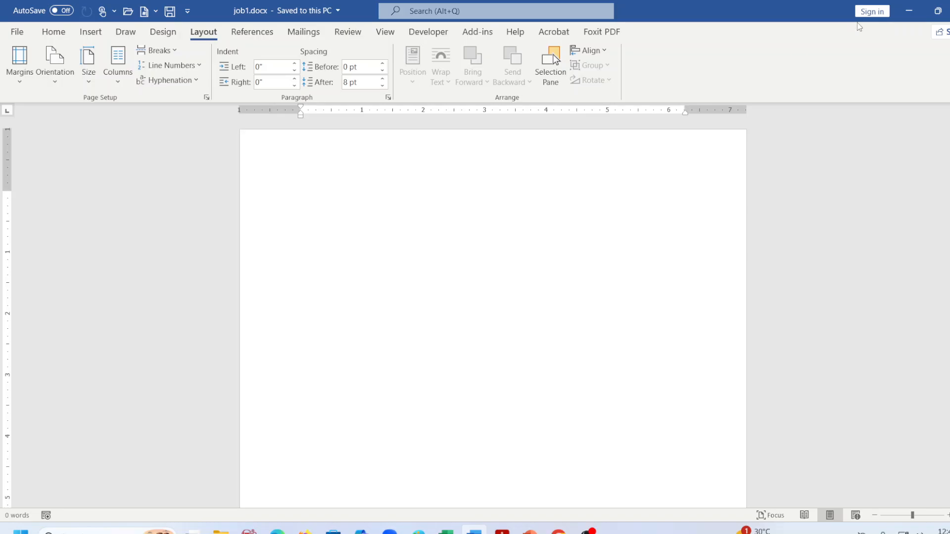
Snap Word to the left half with the Acrobat spec on the right, and show the margin presets.
mouse_move(936, 11)
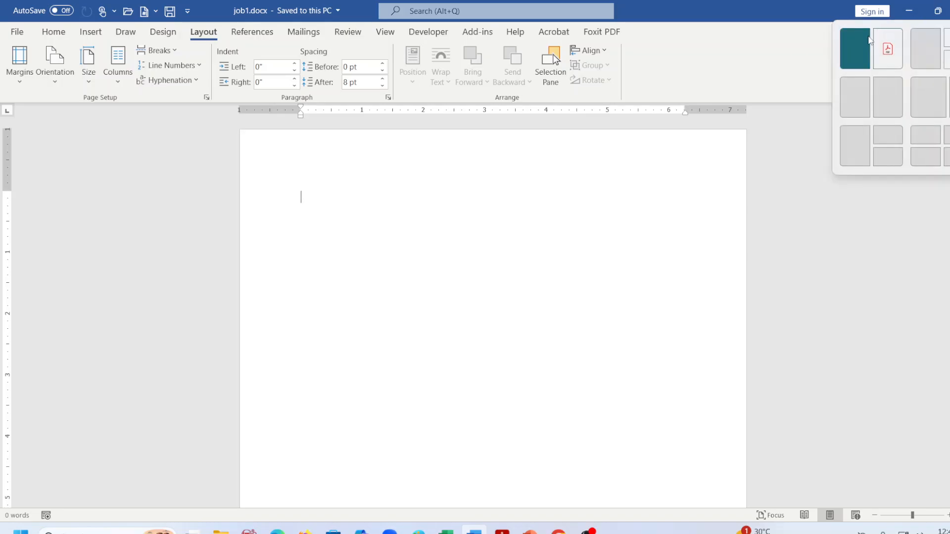
click(870, 40)
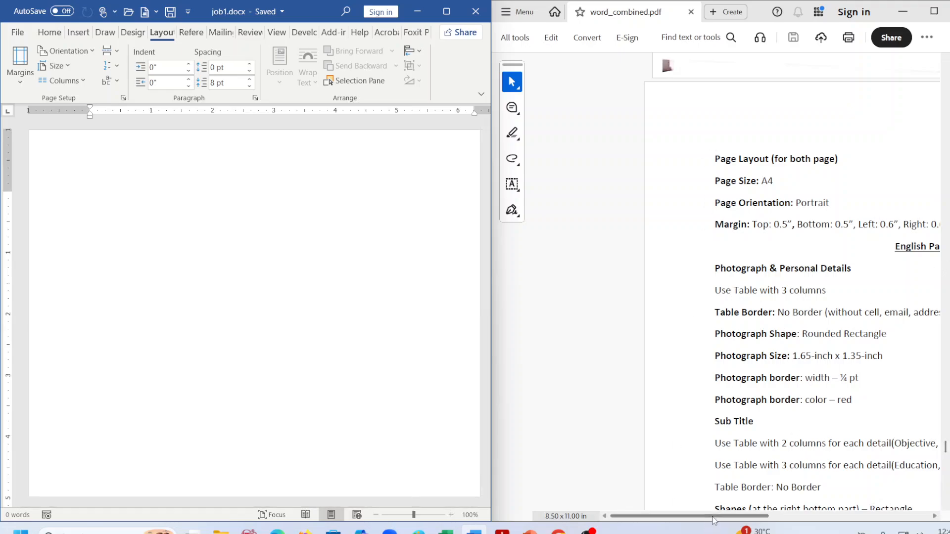
drag(713, 520, 753, 519)
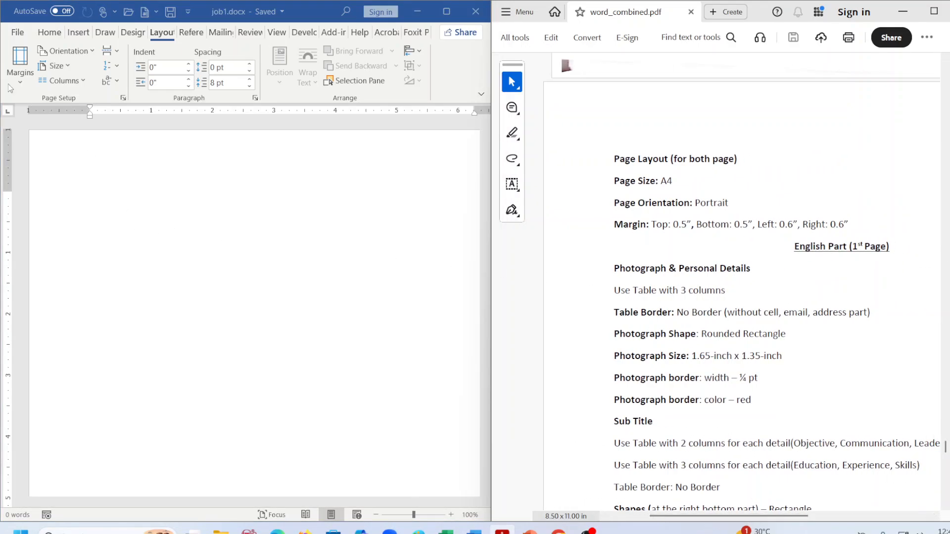
click(21, 74)
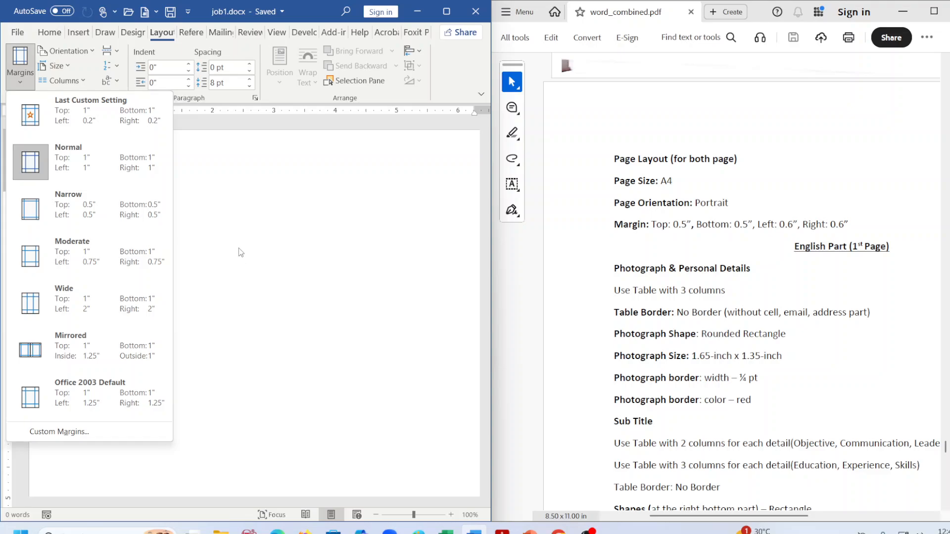
In Custom Margins, lower the top and bottom margins to 0.5".
click(102, 432)
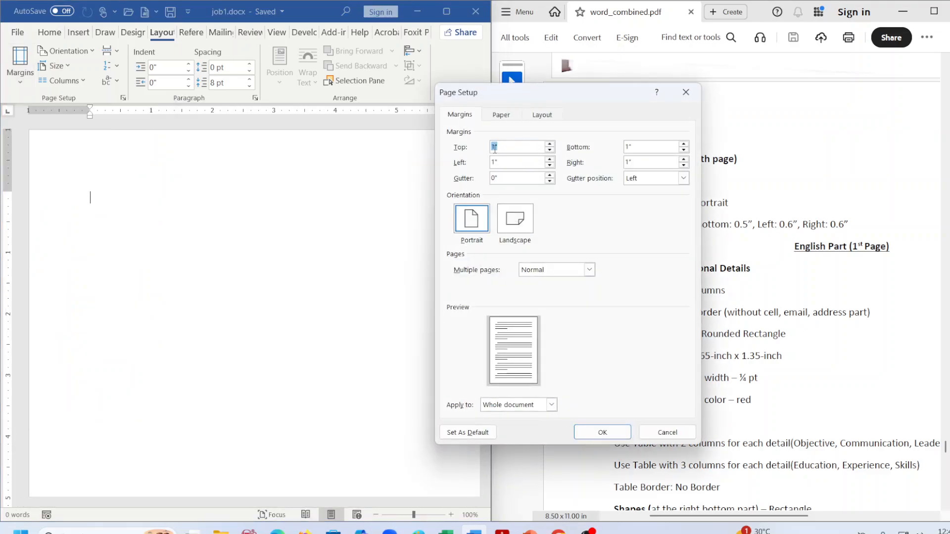
click(550, 149)
click(550, 150)
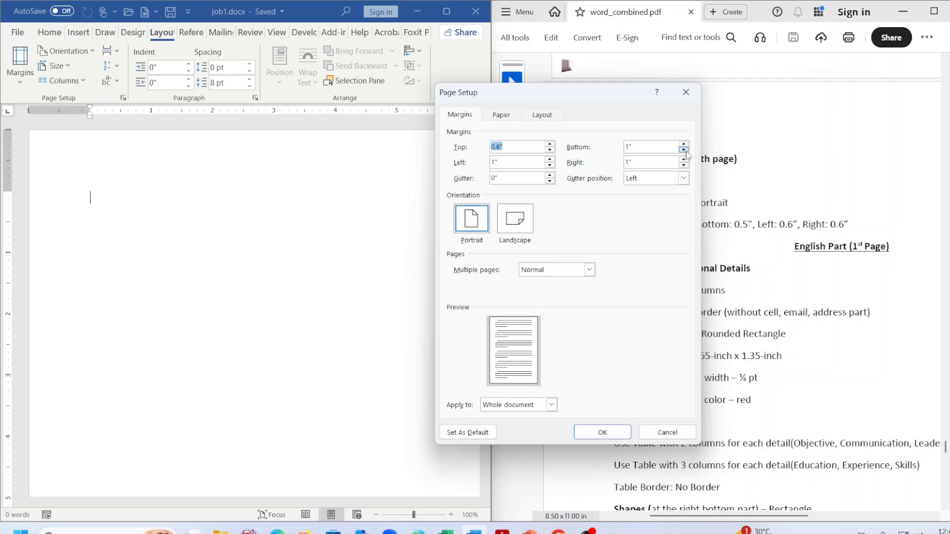
click(550, 150)
click(683, 150)
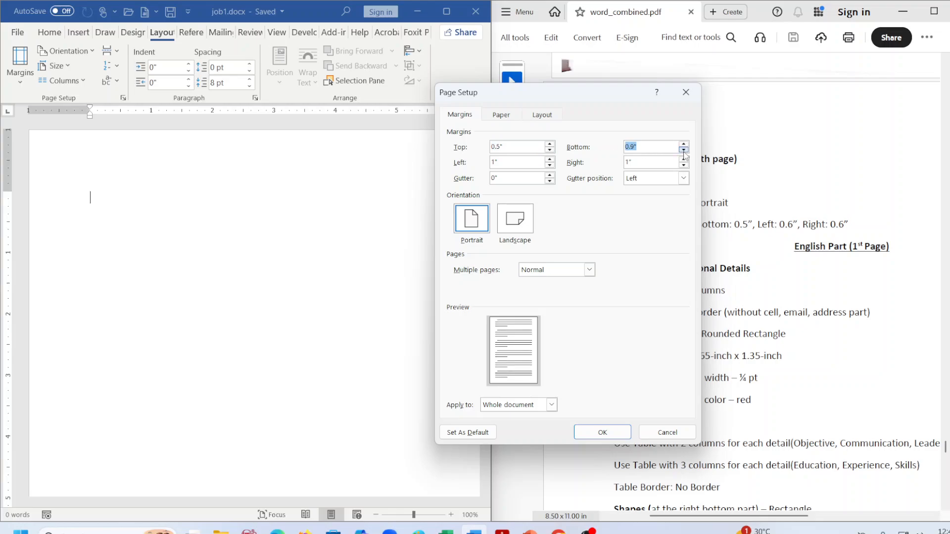
click(683, 150)
click(684, 150)
click(683, 150)
click(683, 150)
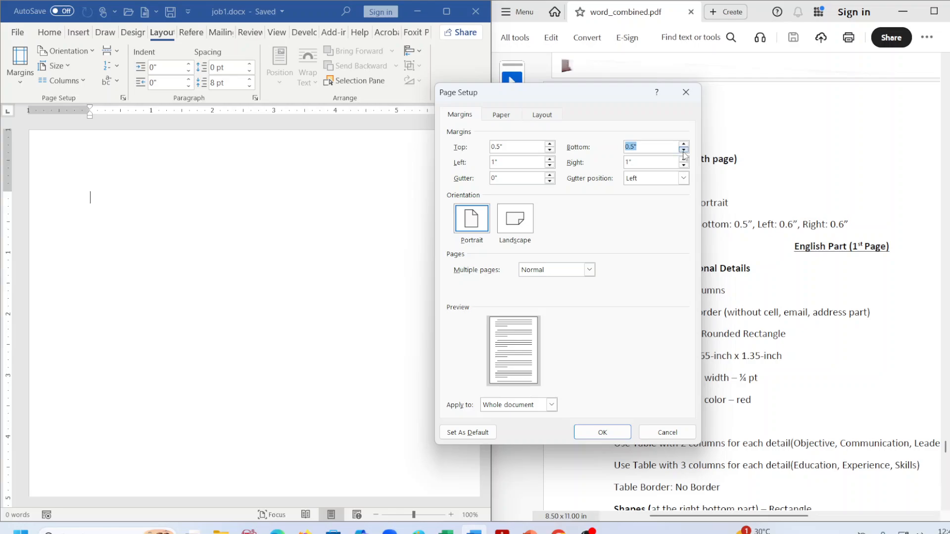
Set the left and right margins to 0.6" and apply the page setup.
click(511, 162)
click(551, 165)
click(552, 165)
click(552, 166)
click(551, 165)
click(684, 166)
click(684, 165)
click(598, 434)
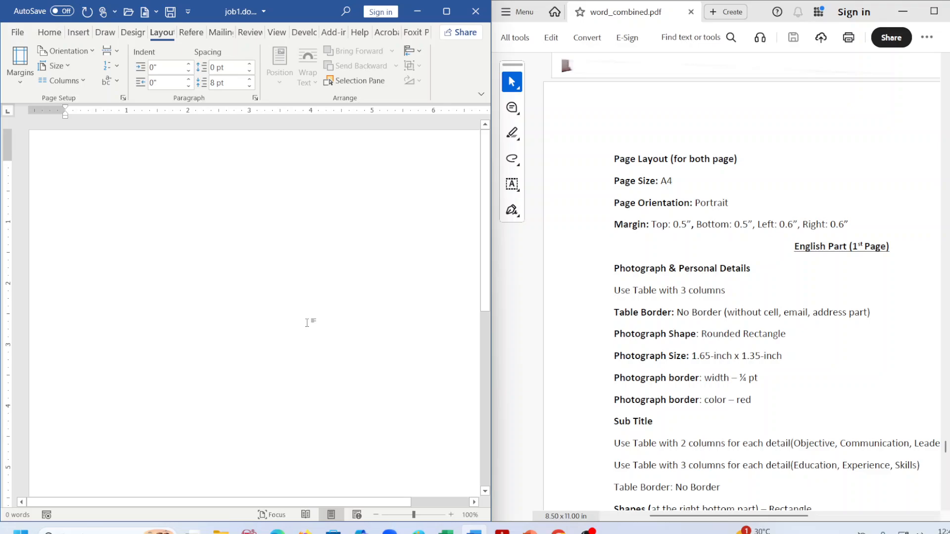
Scroll to the spec's Text font table and back, then maximize the Word window.
scroll(582, 376, down, 5)
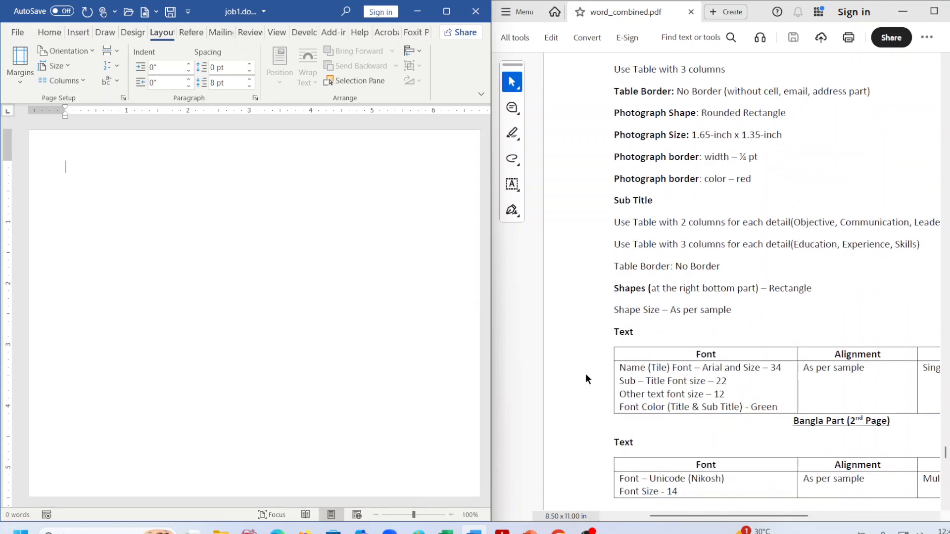
scroll(586, 378, down, 3)
scroll(586, 377, up, 6)
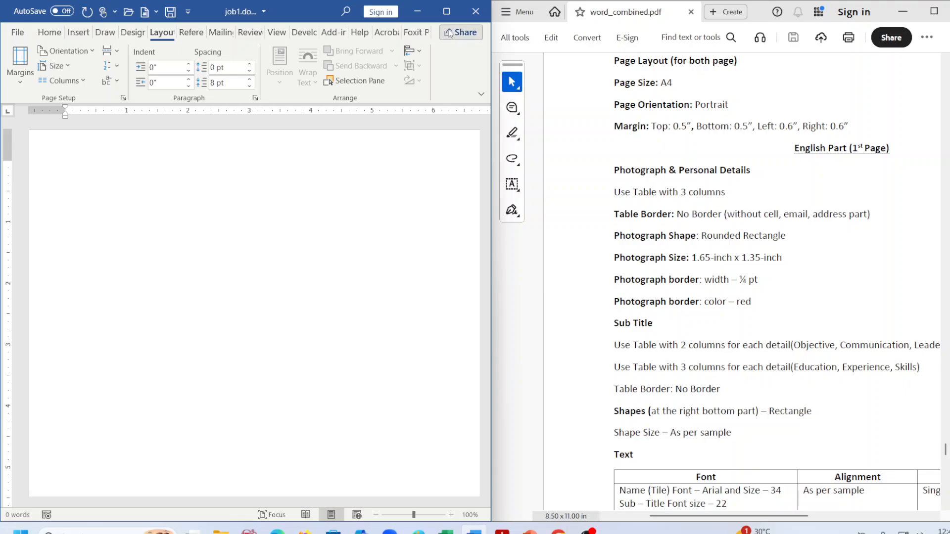
click(447, 11)
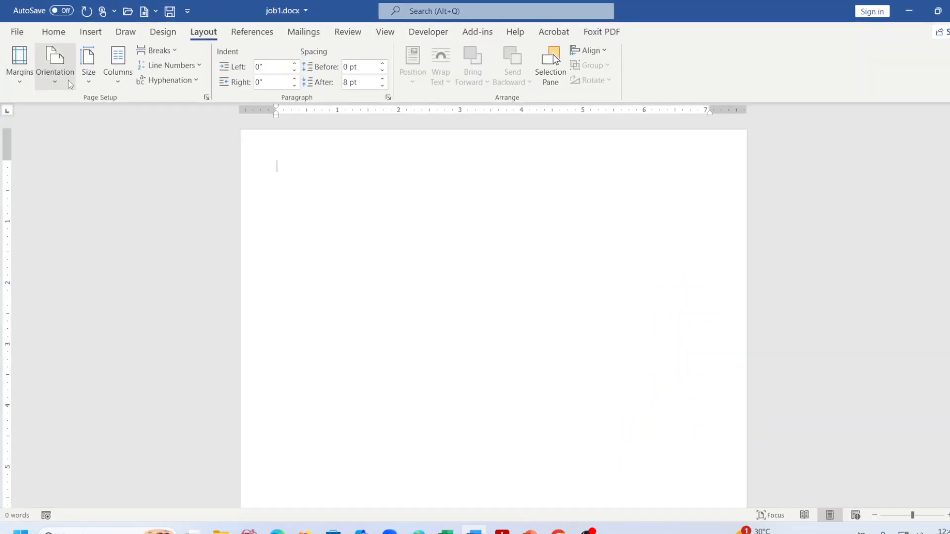
Show the Insert ribbon, look over the blank page, and save job1.docx.
click(91, 32)
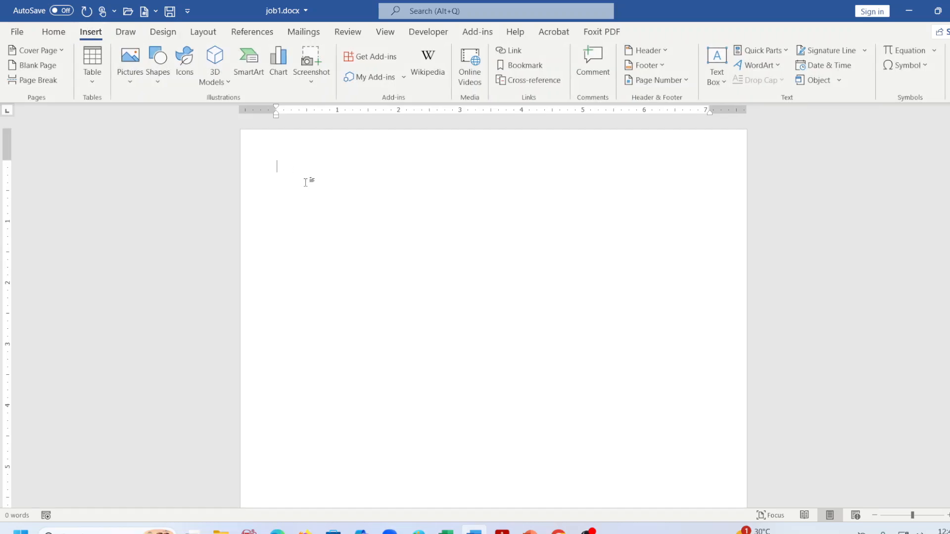
scroll(307, 186, down, 3)
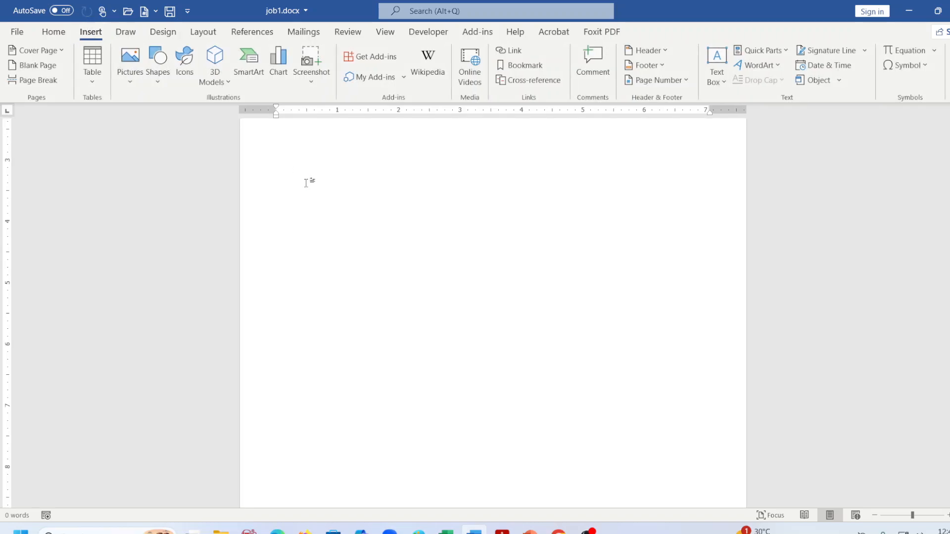
scroll(313, 203, up, 3)
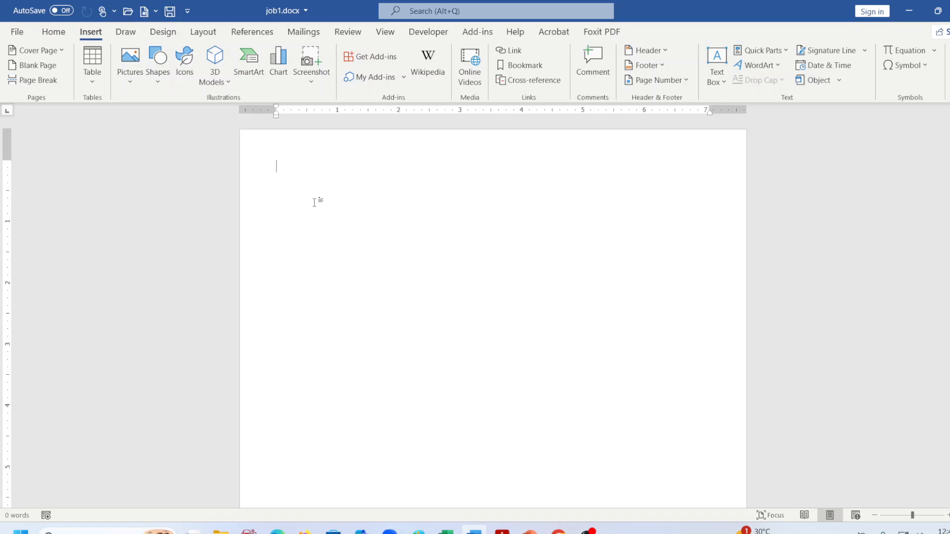
scroll(314, 202, down, 10)
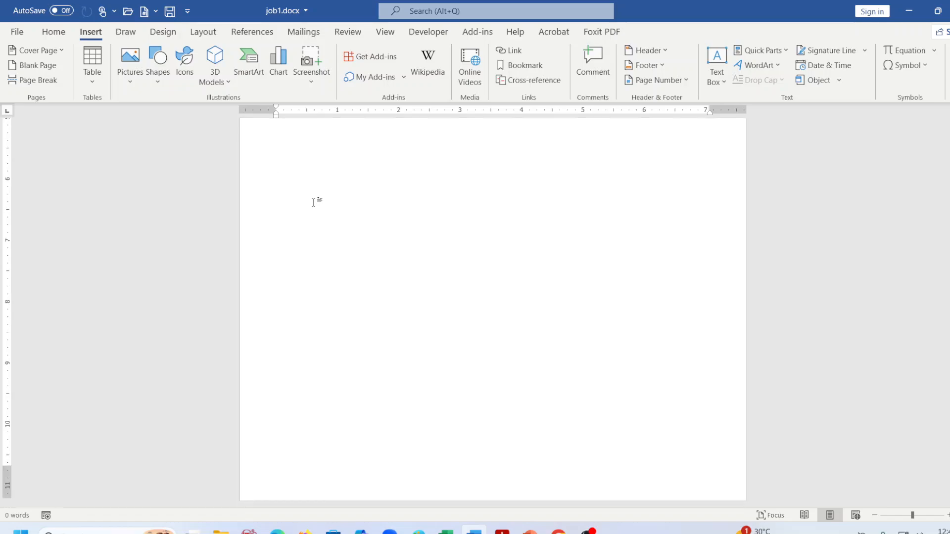
scroll(313, 203, up, 10)
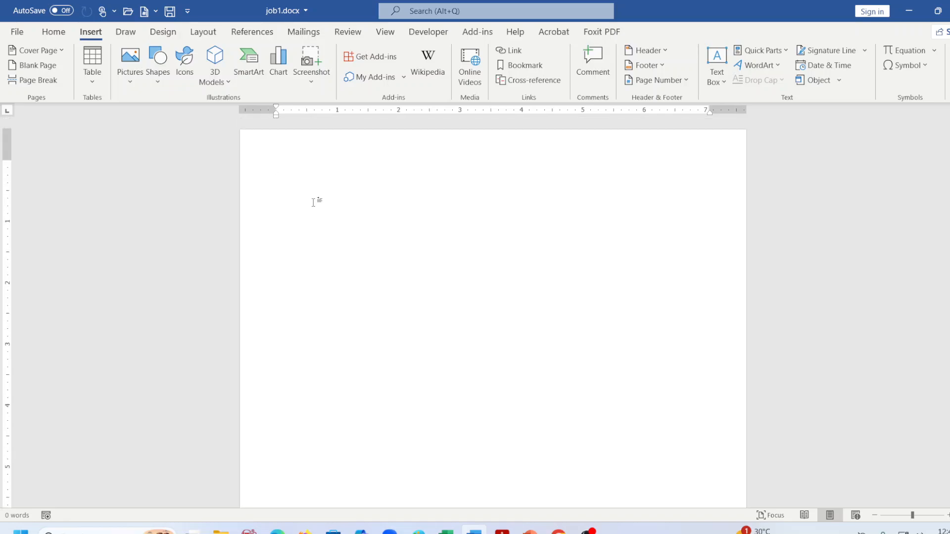
key(ctrl+s)
scroll(472, 327, down, 10)
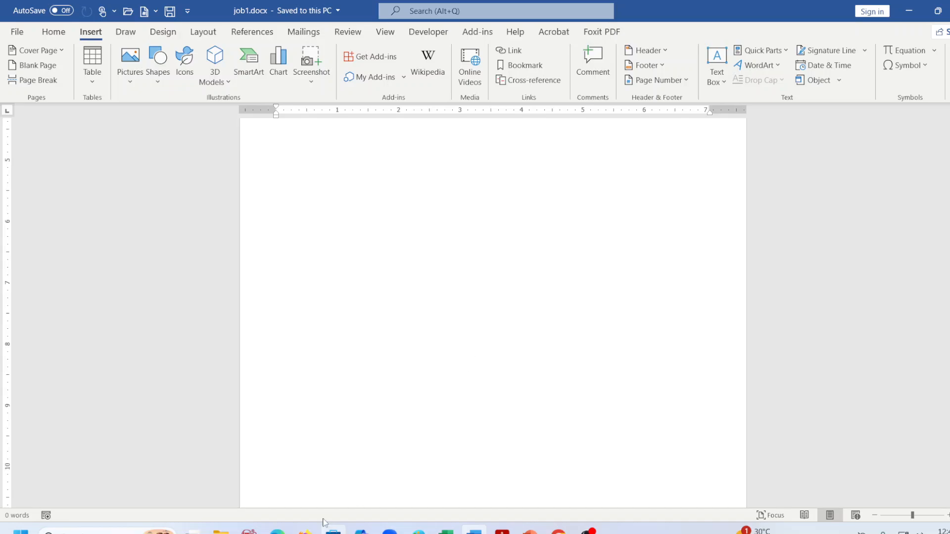
scroll(324, 517, down, 2)
key(ctrl+Home)
click(496, 531)
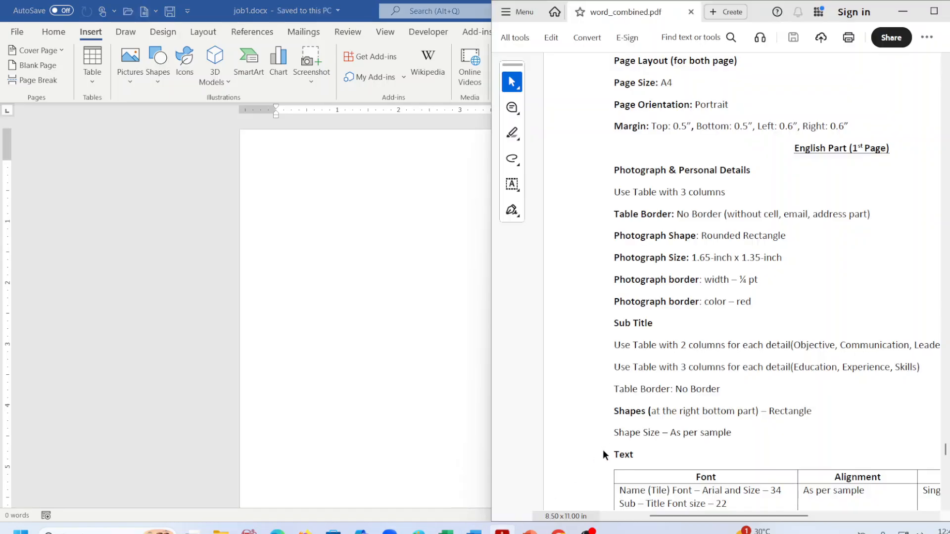
scroll(606, 447, down, 5)
scroll(616, 395, up, 5)
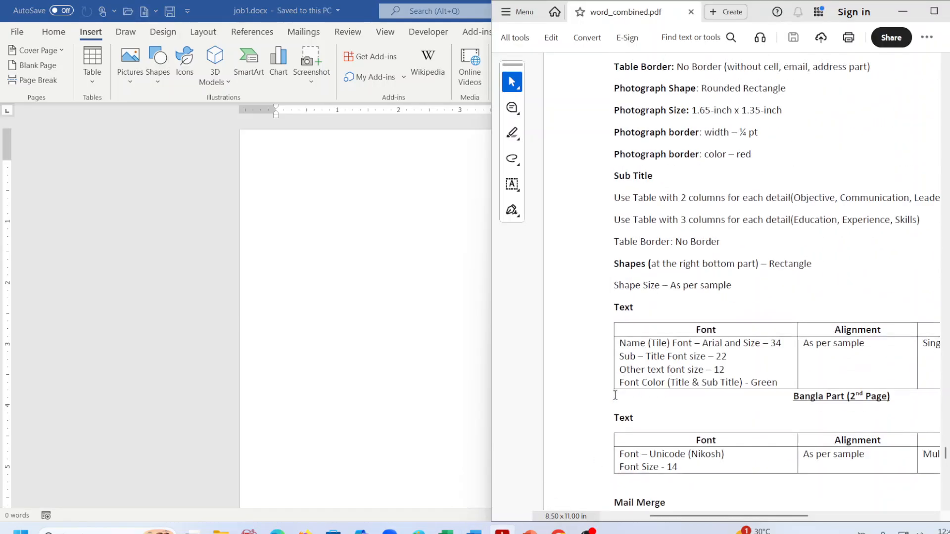
click(327, 269)
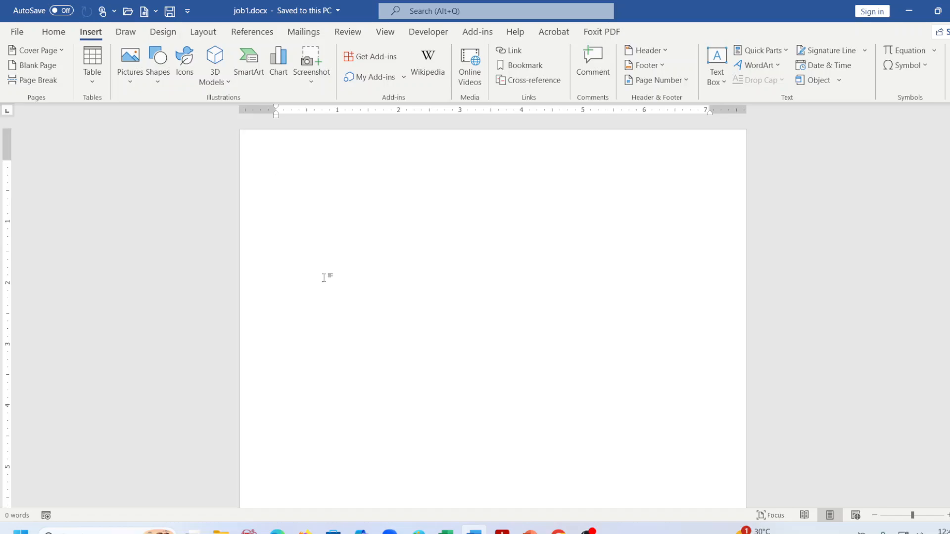
Add a next-page section break from Layout > Breaks and save the document.
click(203, 32)
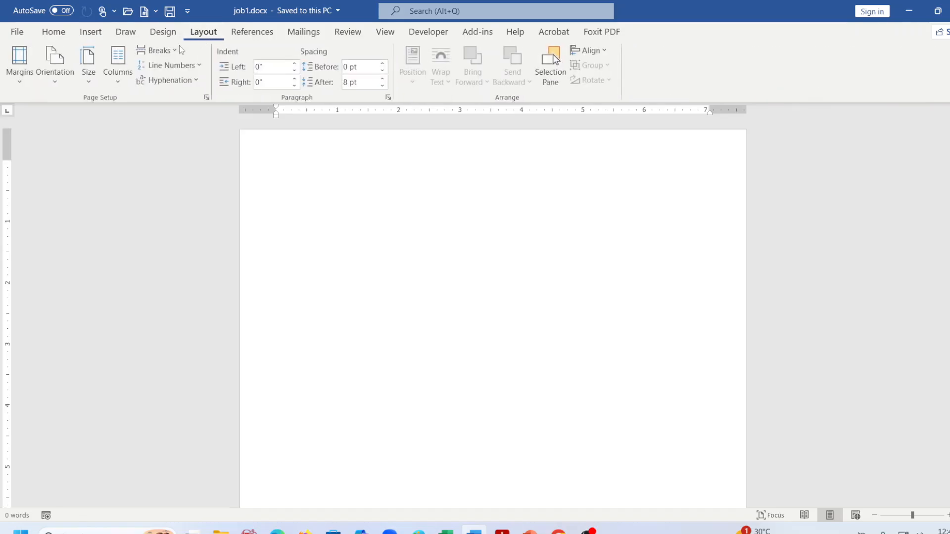
click(173, 50)
click(232, 226)
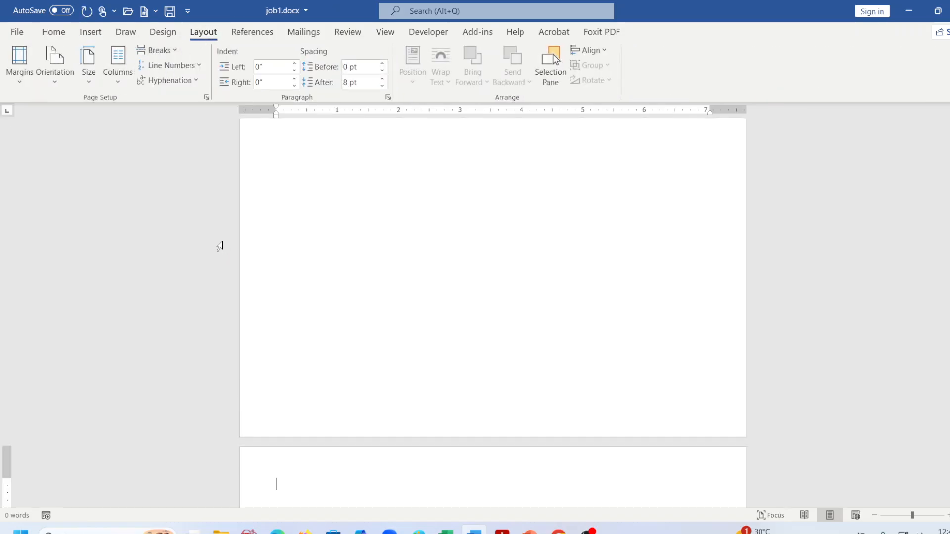
key(ctrl+s)
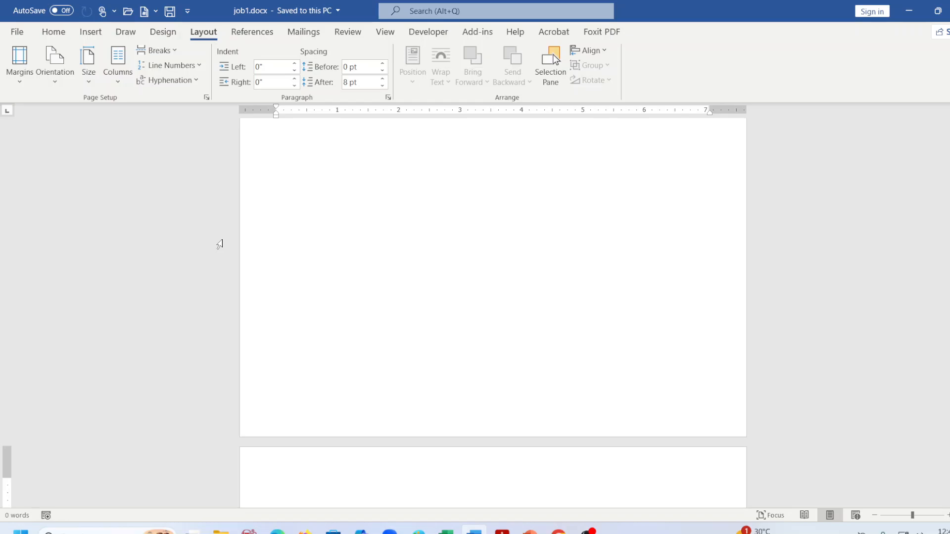
Delete the extra page break, then open and dismiss the Table grid without inserting.
key(BackSpace)
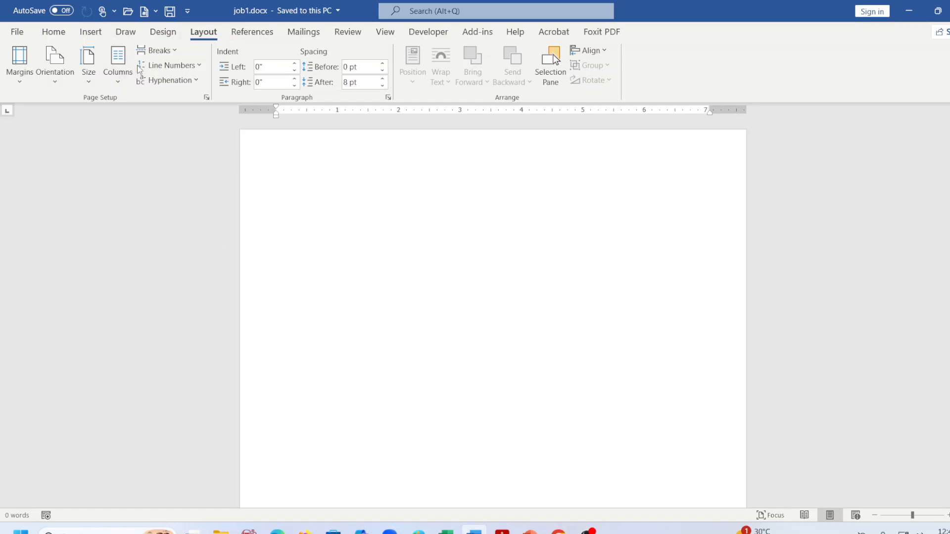
click(91, 32)
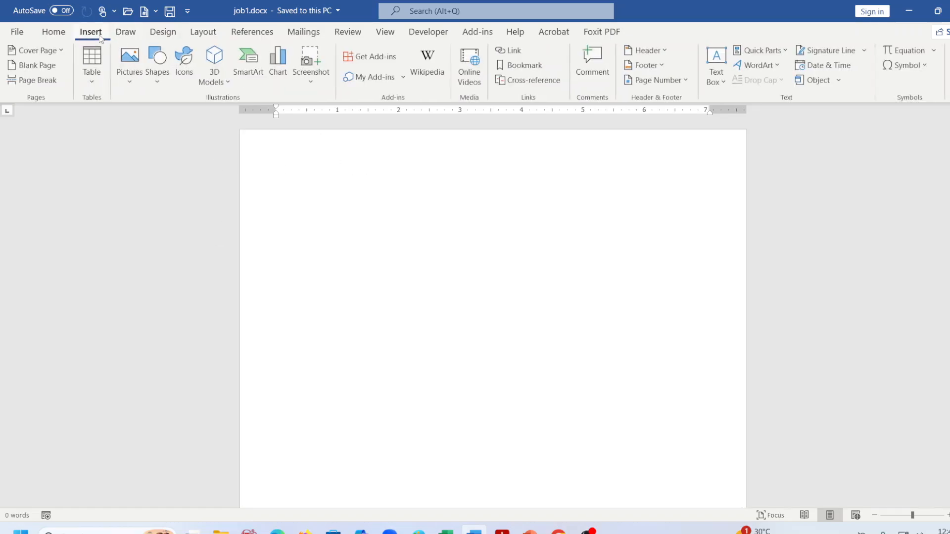
click(92, 69)
click(418, 259)
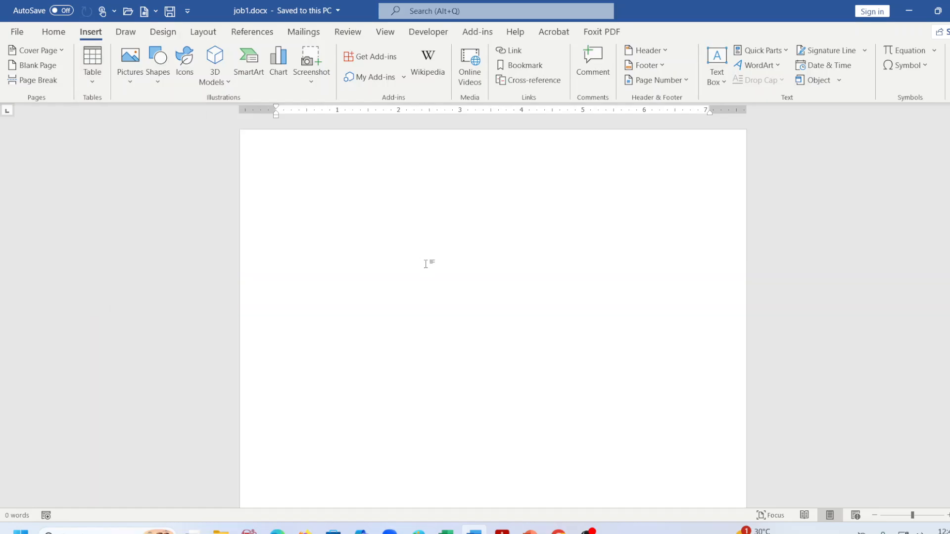
Select the spec's 'Use Table with 3 columns' line in the PDF, then return to Word.
click(502, 531)
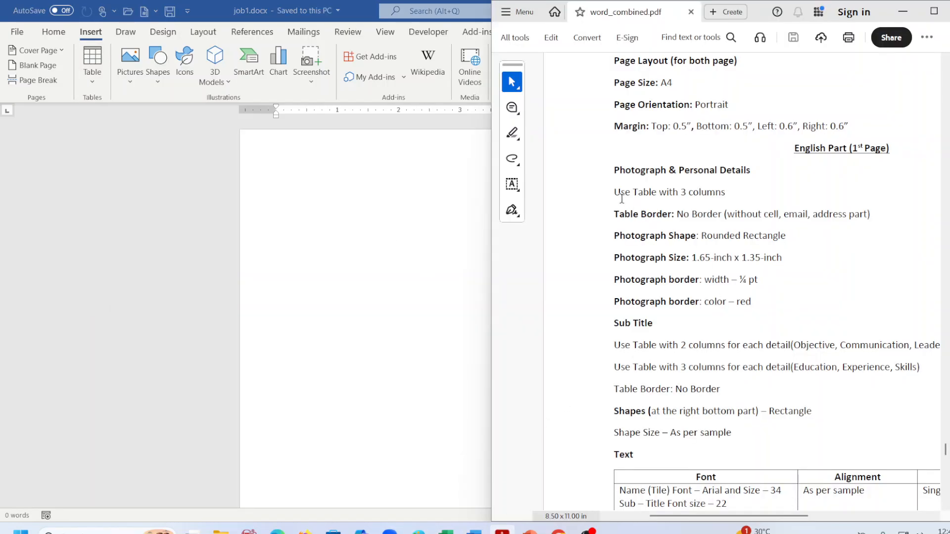
drag(614, 192, 722, 193)
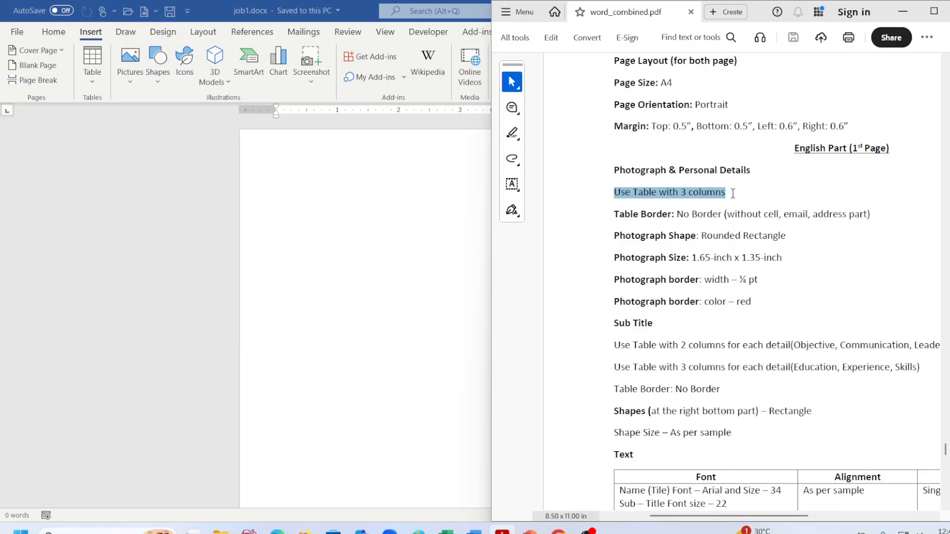
click(420, 214)
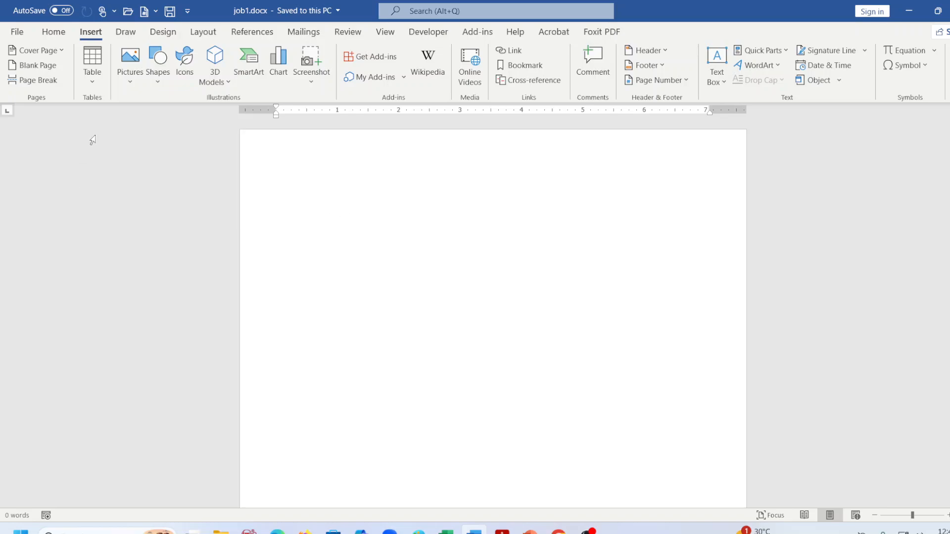
Open the Insert > Table size grid on the blank job1.docx page.
click(92, 69)
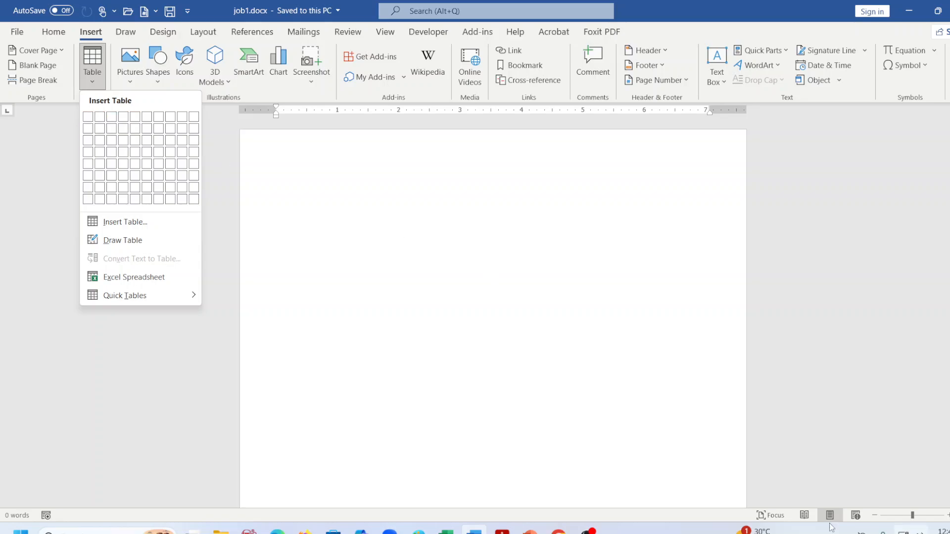
Scroll the PDF's sample résumé from Objective to Skills, then reopen Word's Table grid.
click(502, 530)
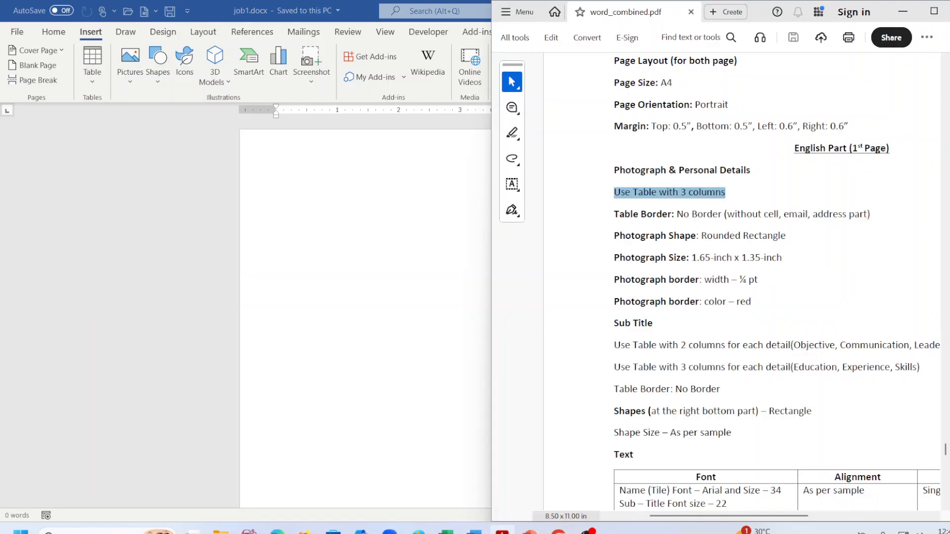
scroll(673, 340, down, 8)
scroll(673, 340, down, 5)
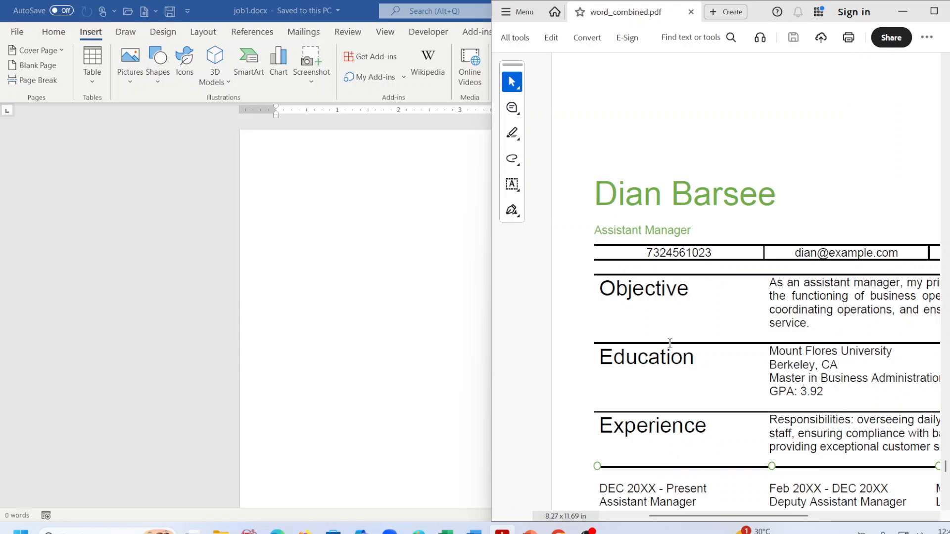
scroll(664, 371, down, 1)
scroll(649, 399, down, 2)
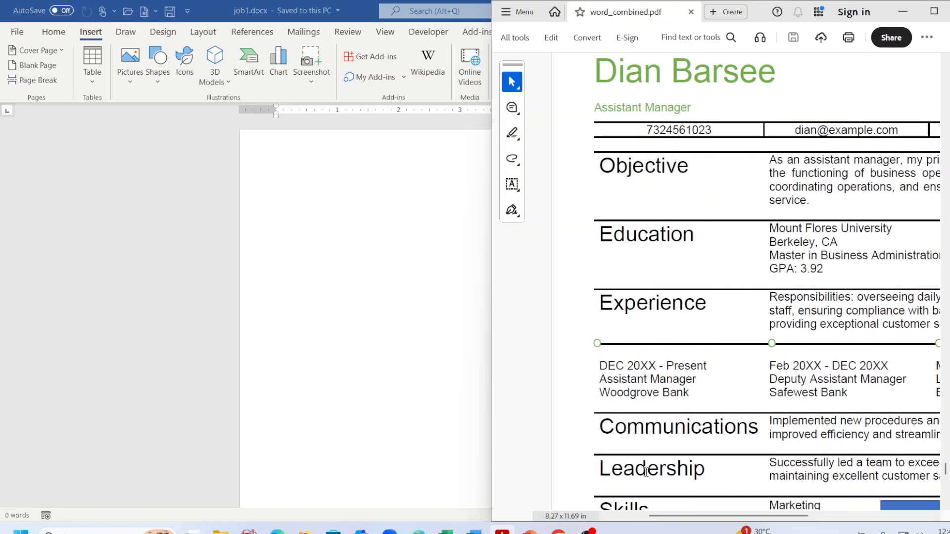
scroll(644, 463, down, 1)
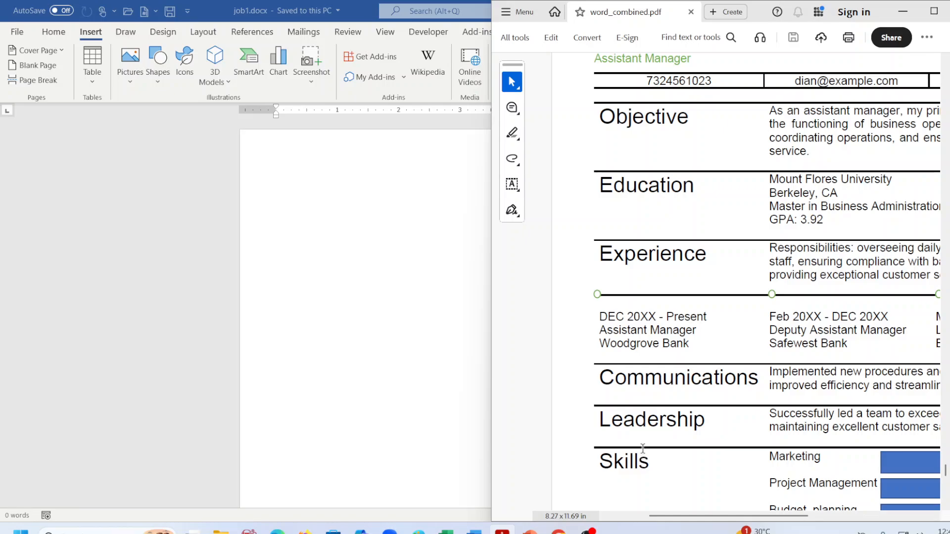
scroll(642, 448, down, 2)
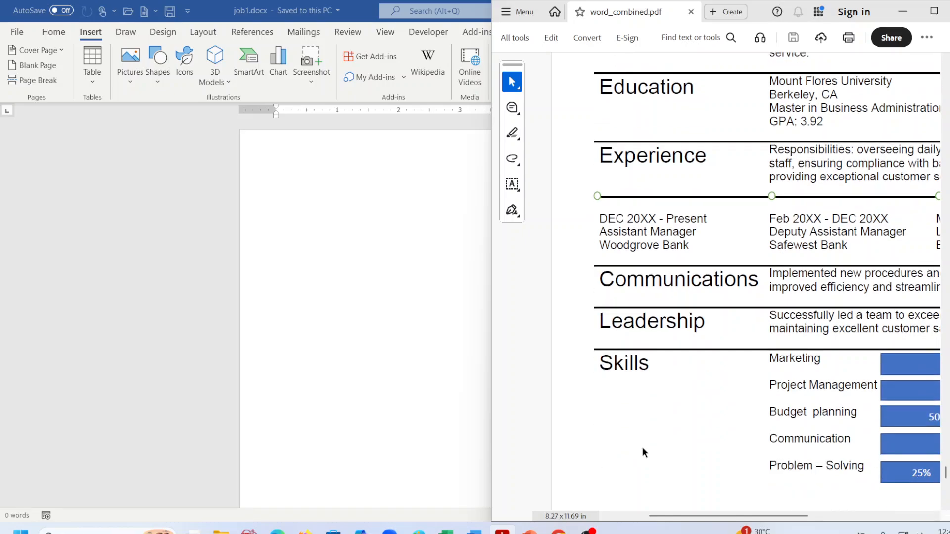
scroll(643, 448, up, 7)
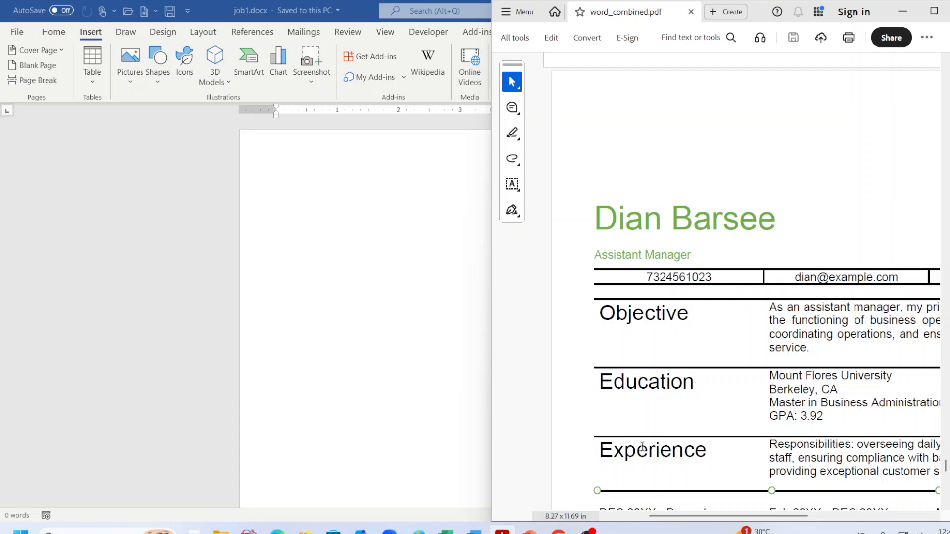
click(363, 248)
click(93, 82)
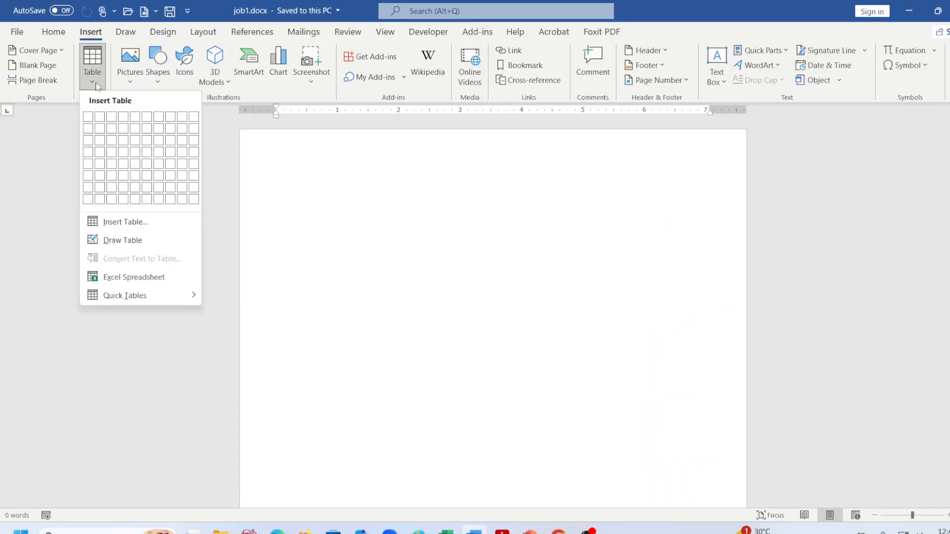
Try a 3×8 table, undo it, and check the margin presets without changing them.
click(115, 201)
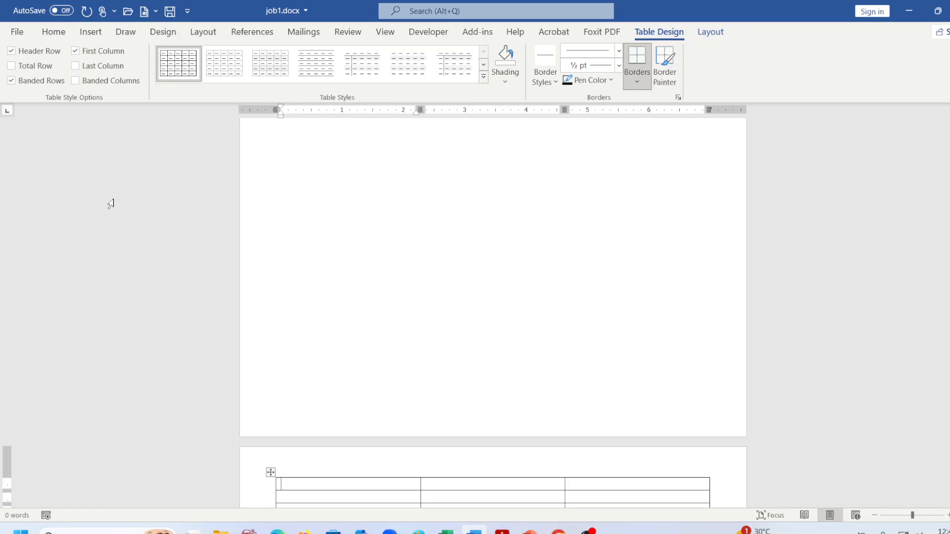
key(ctrl+z)
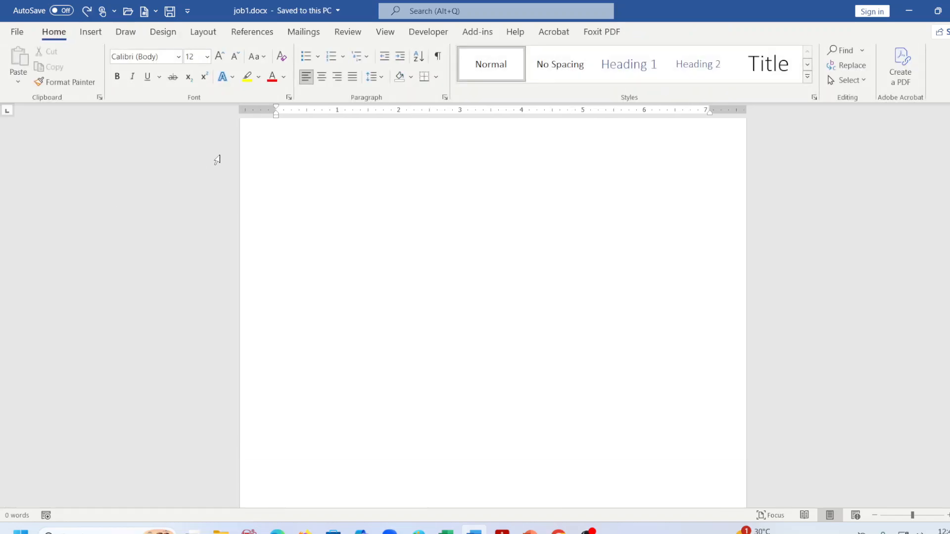
double_click(319, 185)
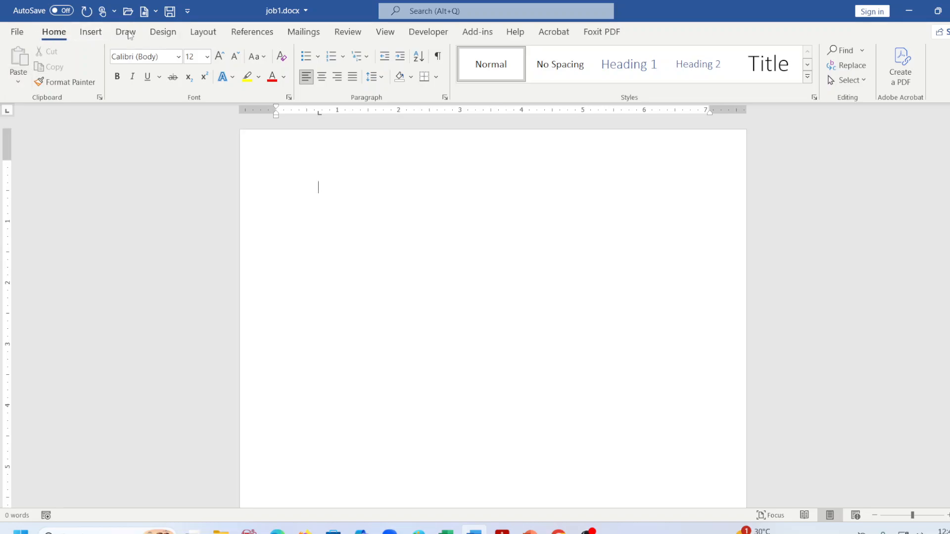
click(203, 33)
click(16, 81)
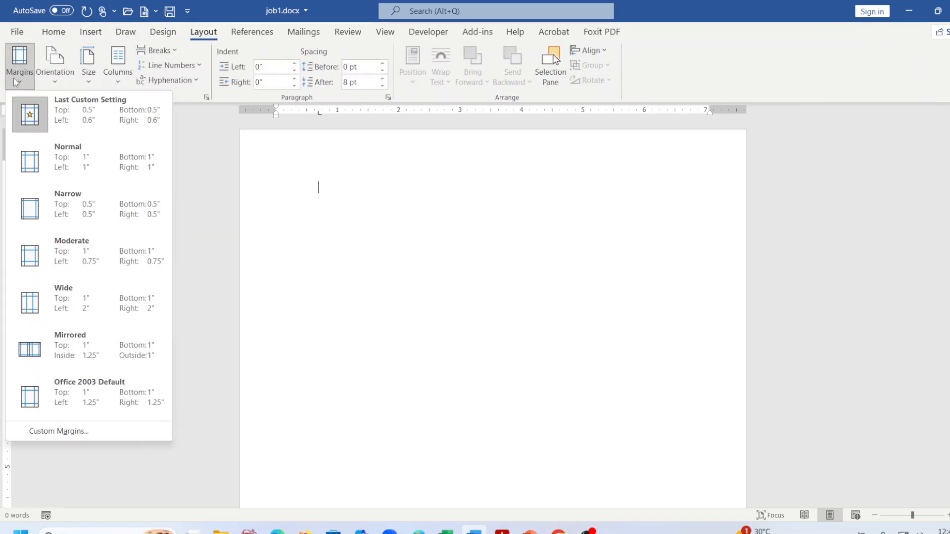
click(16, 80)
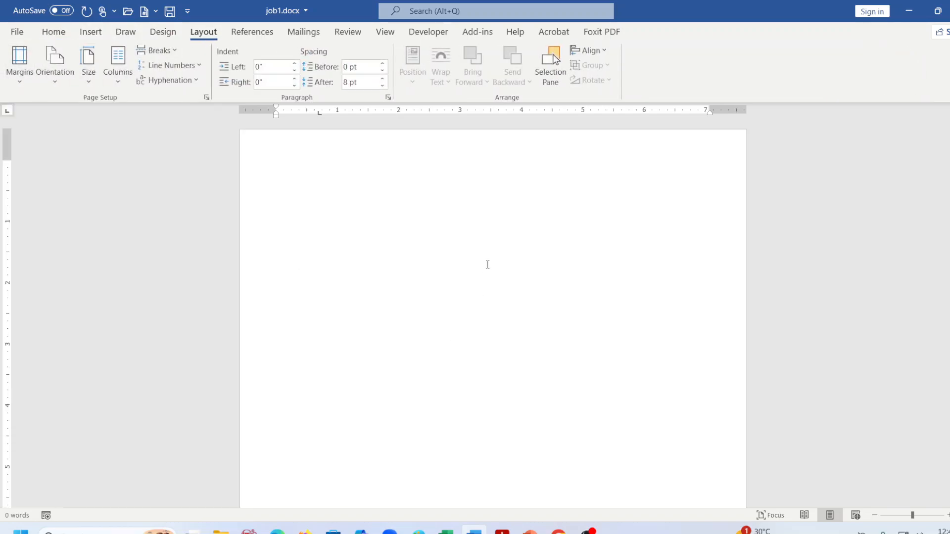
key(ctrl+z)
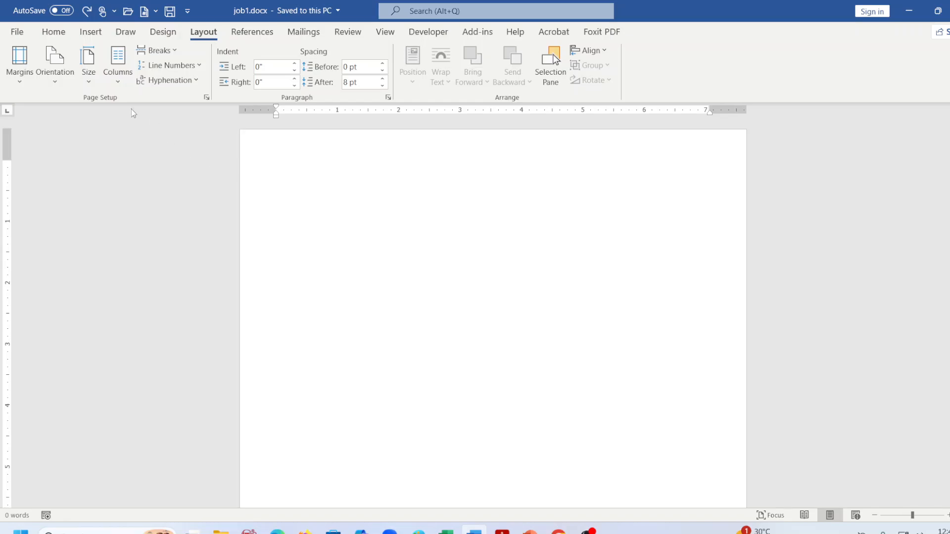
Insert a 3-column, 8-row table, add two rows at the bottom, and save.
click(102, 33)
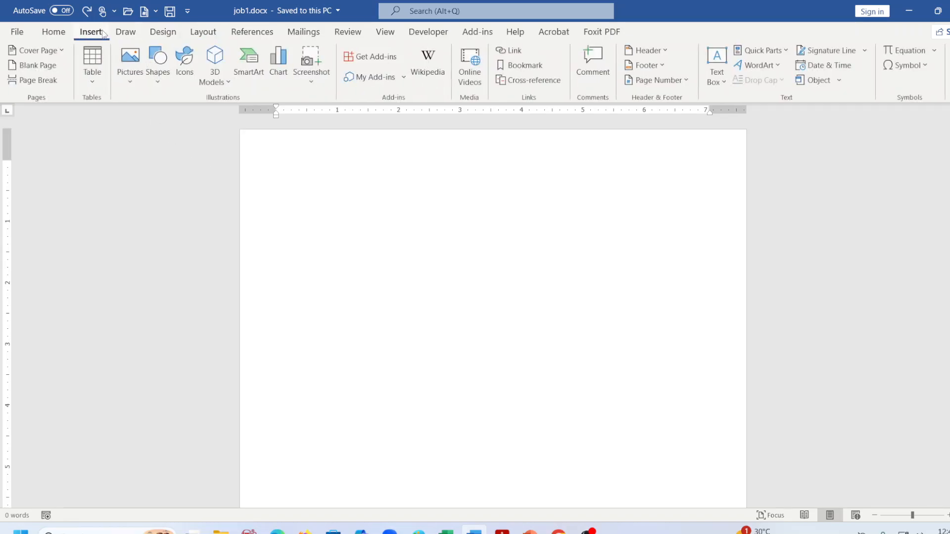
click(95, 88)
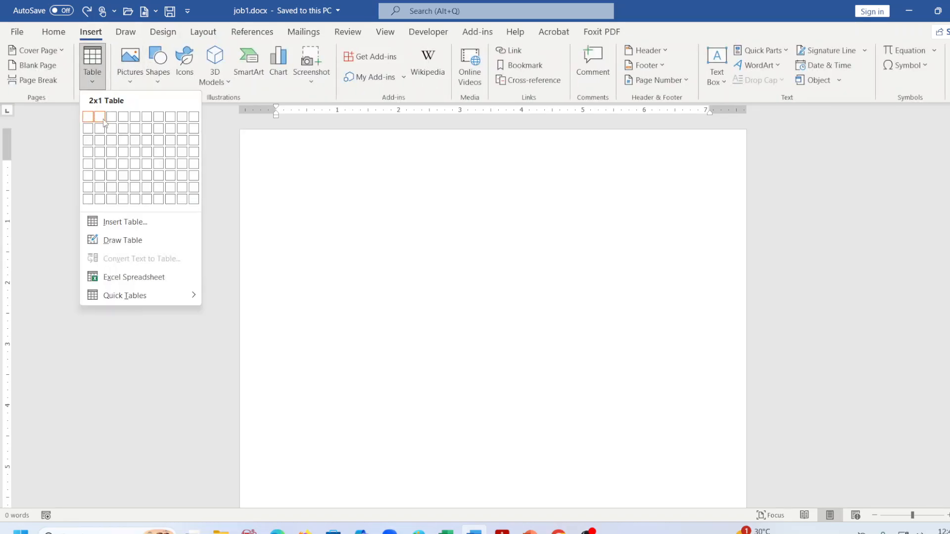
click(113, 200)
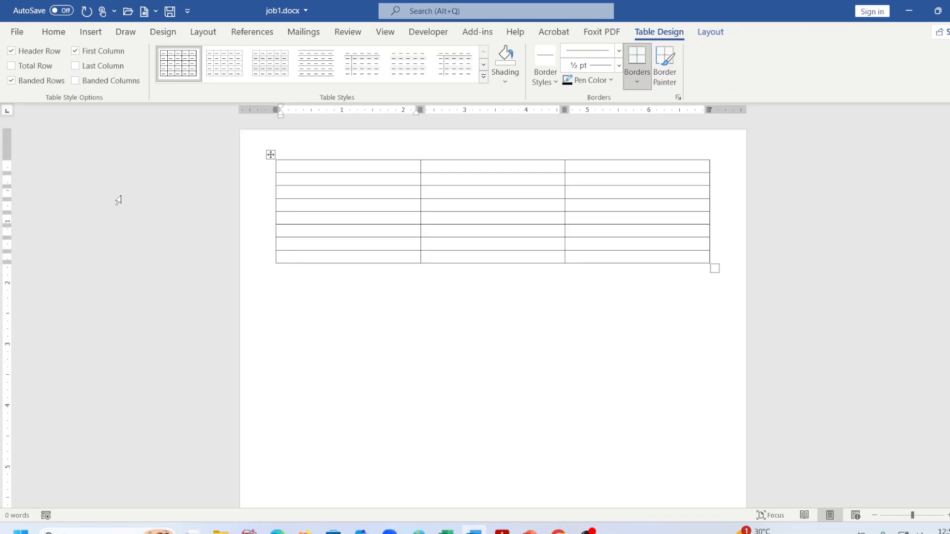
click(283, 257)
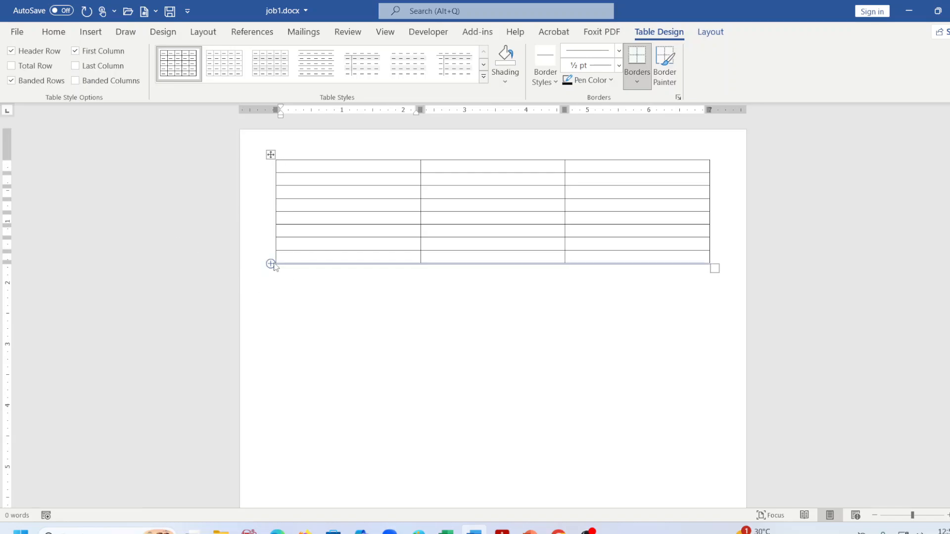
click(271, 264)
click(272, 265)
click(379, 358)
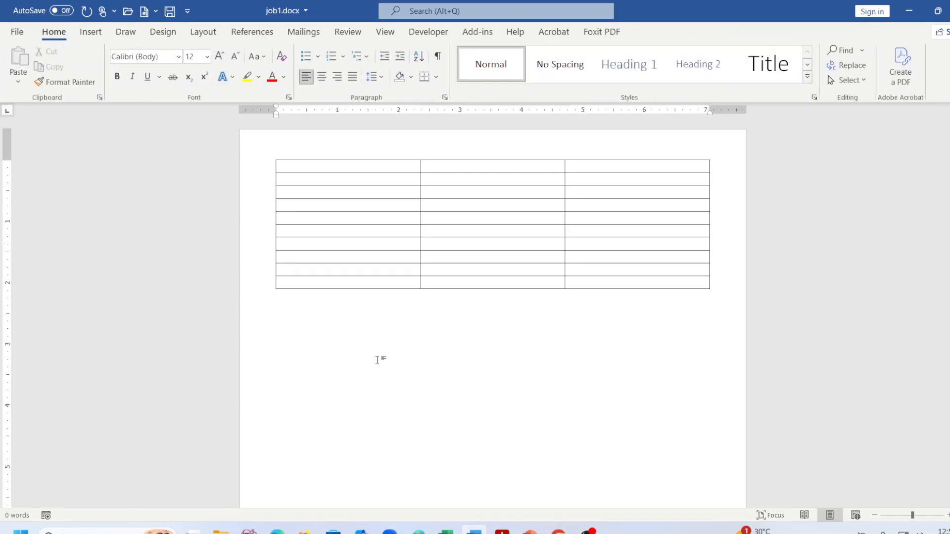
key(ctrl+s)
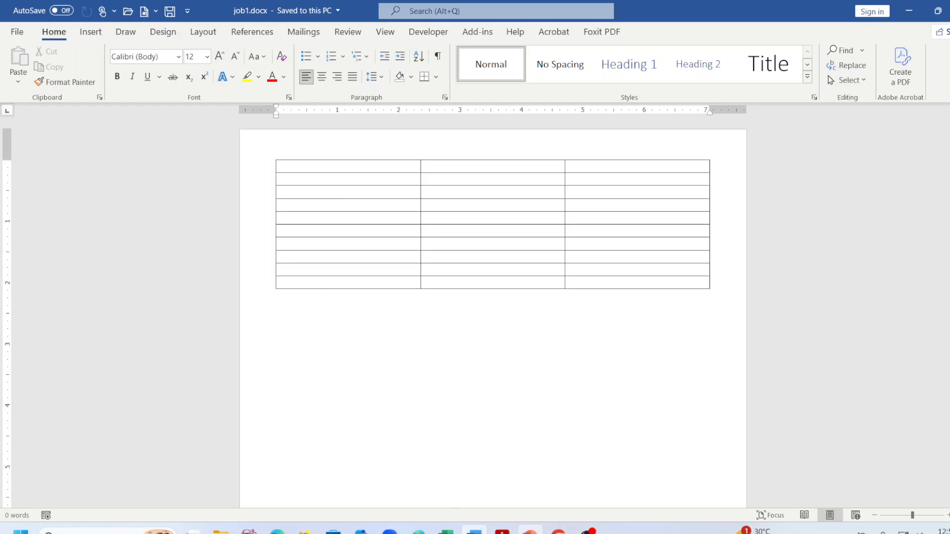
click(502, 531)
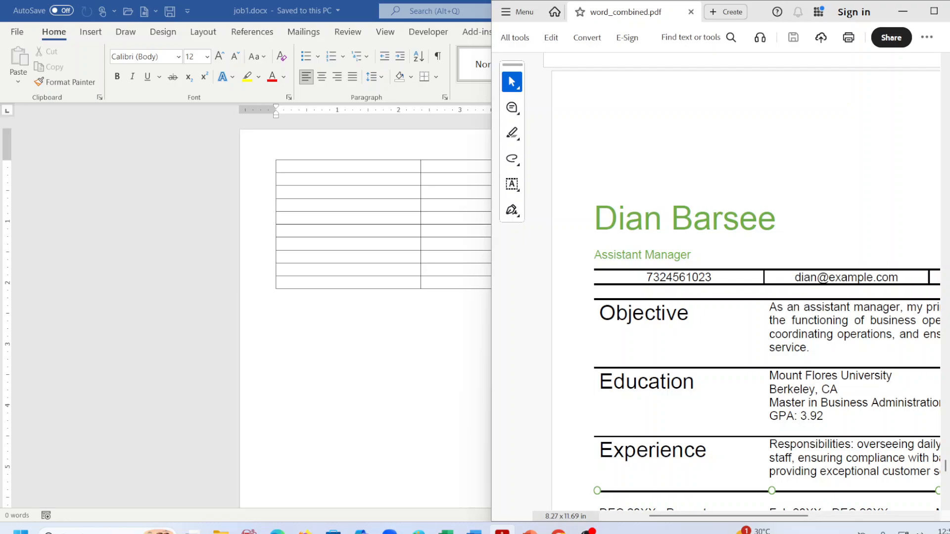
click(316, 169)
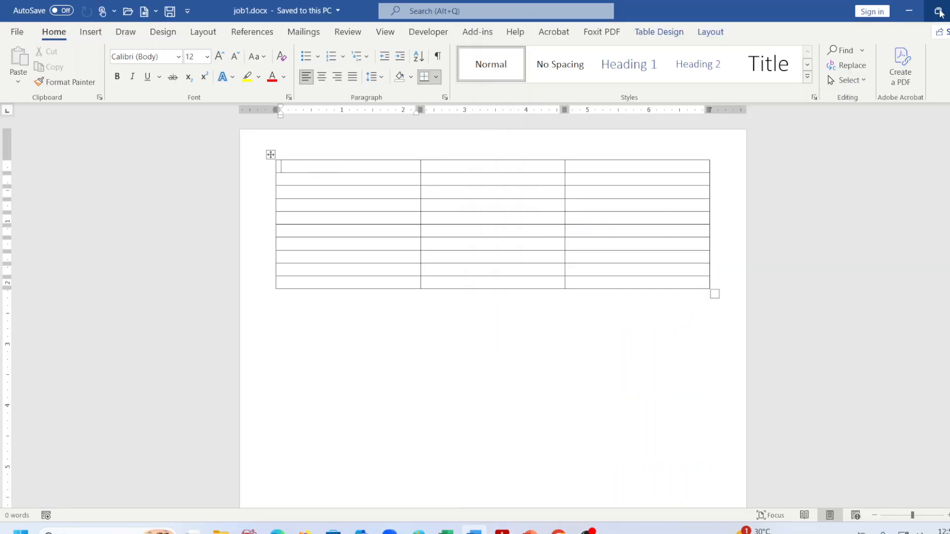
mouse_move(937, 10)
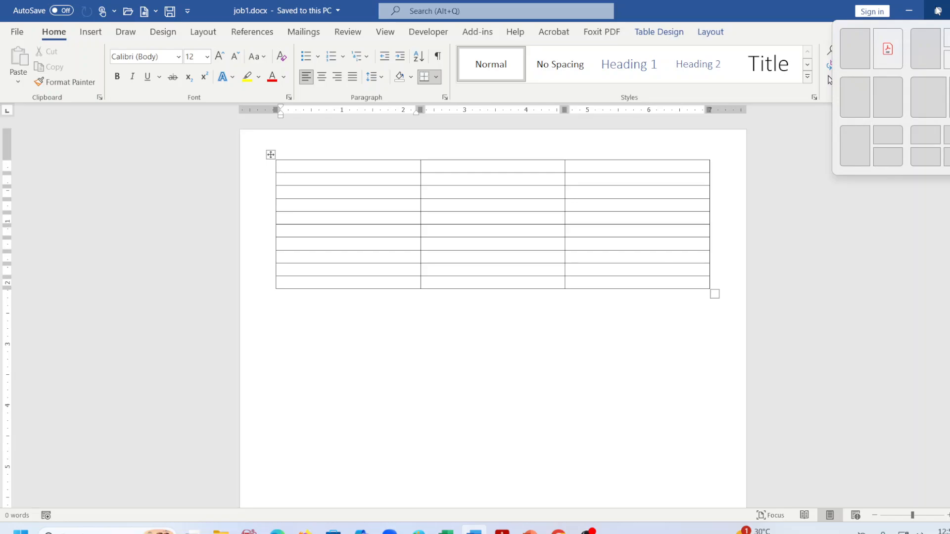
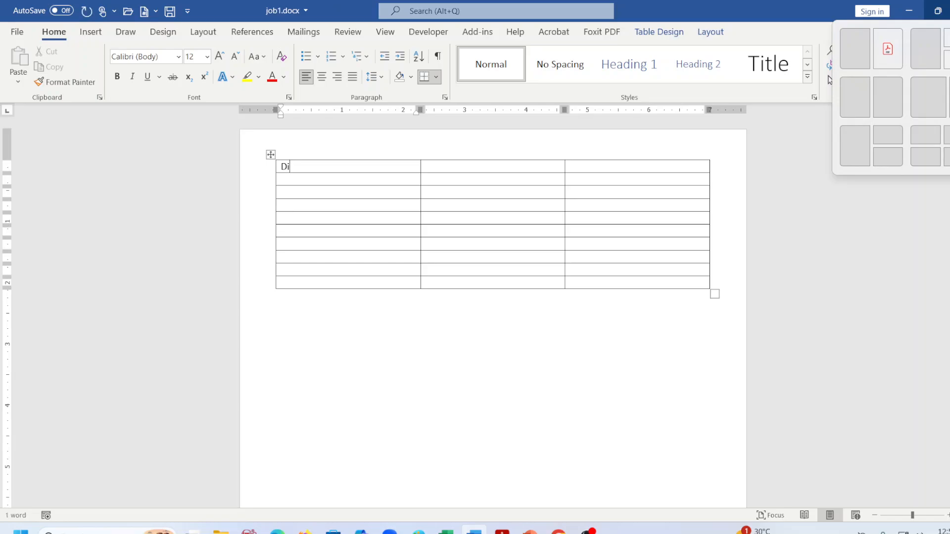
Type the candidate's name and, on a new line, the job title 'Assisstant Manager'.
key(Return)
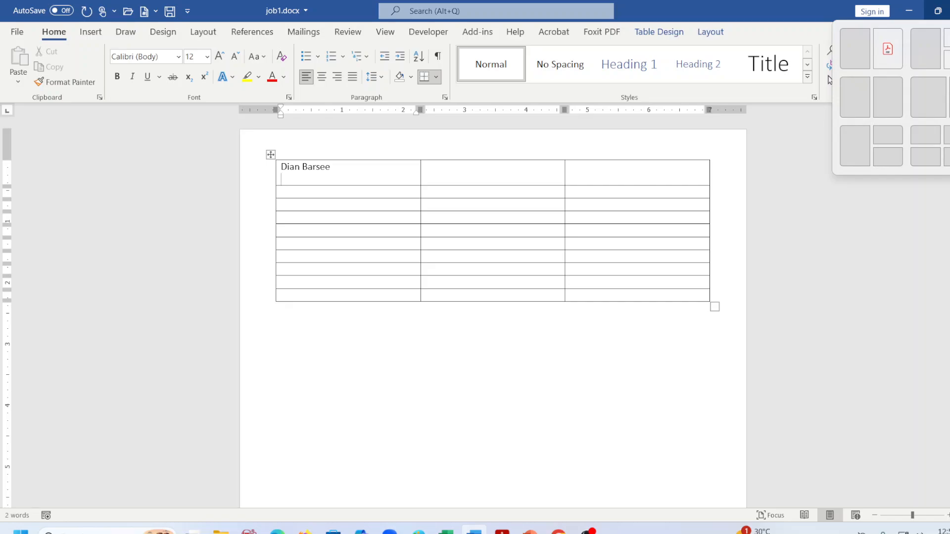
text(Assisstant Manager)
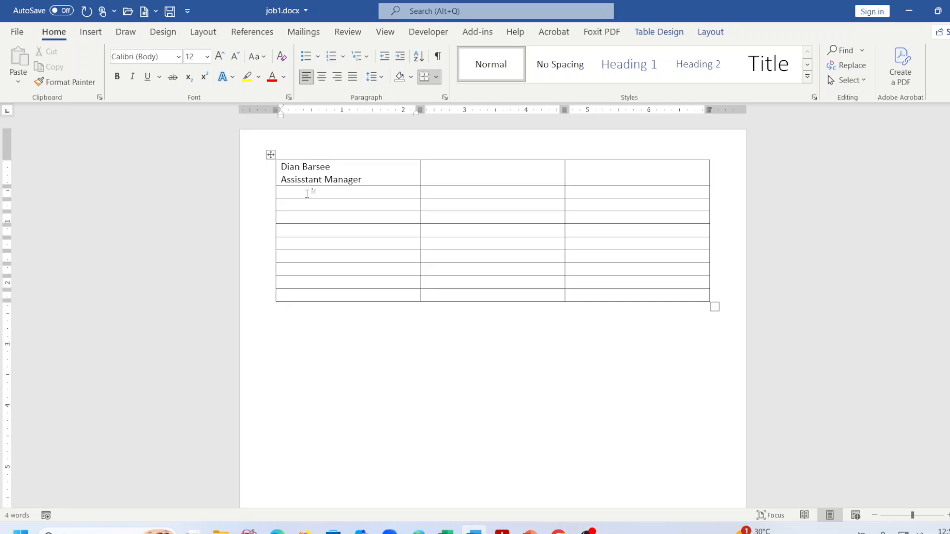
Enter the phone number, e-mail address and location across the contact row, then save.
click(450, 191)
text(d)
key(BackSpace)
text(dian)
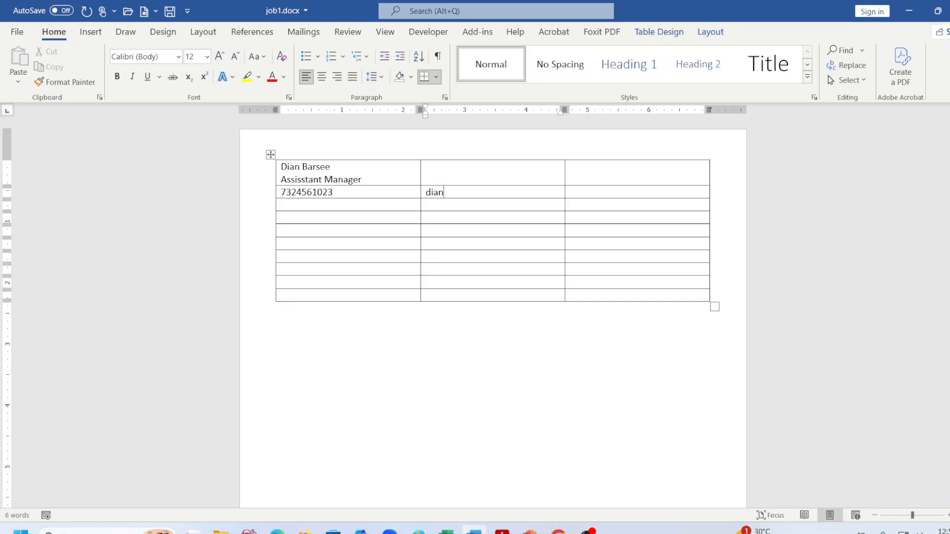
text(@example.com)
click(580, 193)
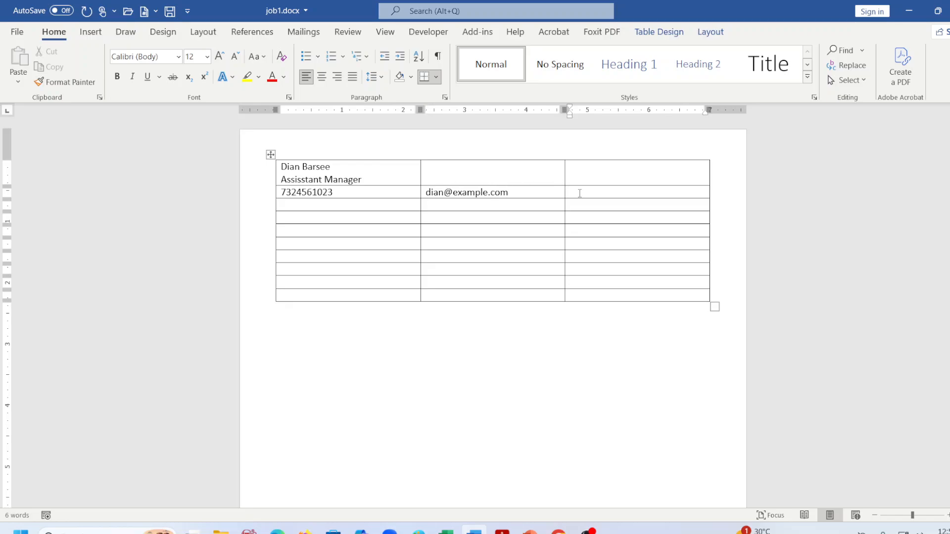
text(California, CA)
key(BackSpace)
text(F)
click(315, 204)
key(ctrl+s)
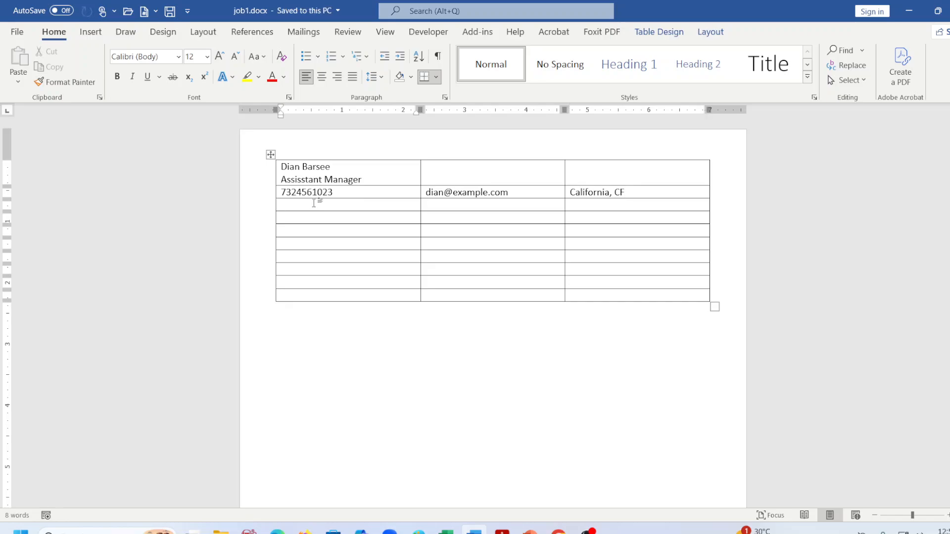
Type the labels Objective, Education and Experience down the first column.
text(Obs)
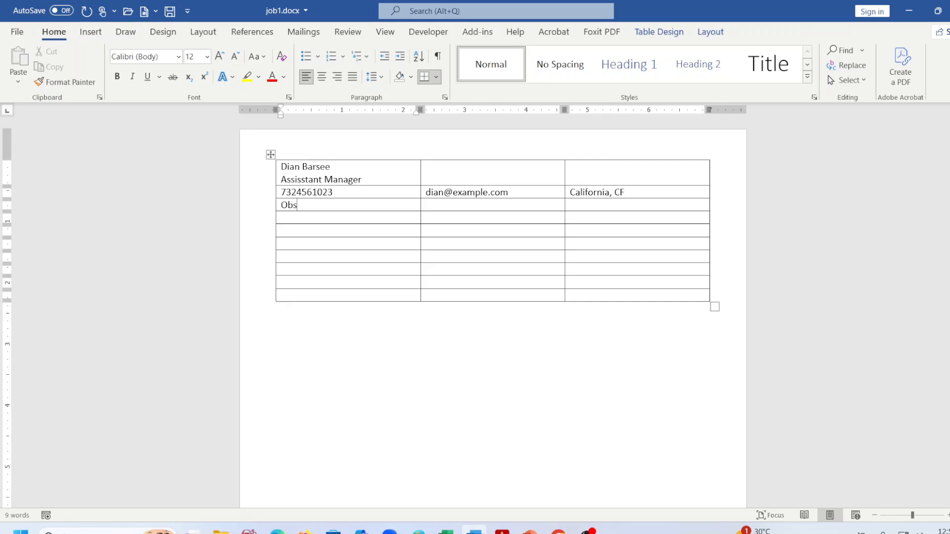
key(BackSpace)
key(BackSpace)
key(BackSpace)
click(287, 219)
text(Objective)
click(298, 231)
click(456, 216)
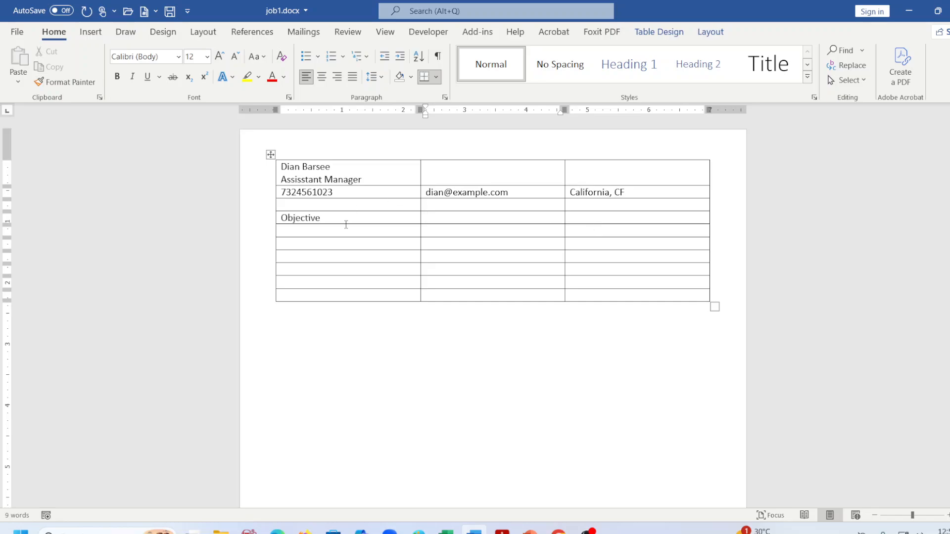
click(309, 219)
click(301, 228)
text(Education)
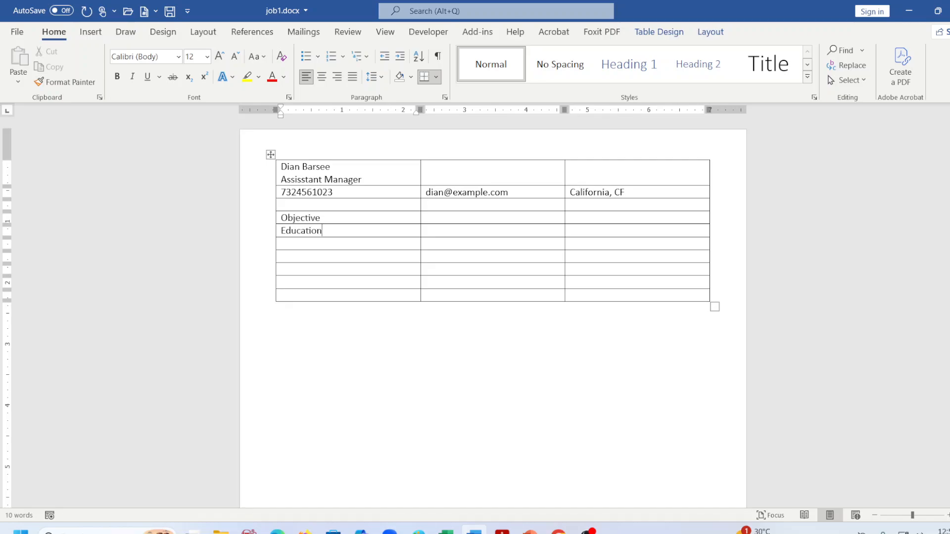
click(289, 244)
text(Experience)
Add the job entry 'DEC 20XX - Present', 'Assisstant Manager', 'Woodgrove Bank' below Experience.
click(319, 253)
text(DEC 20)
text(XX - Present)
key(Return)
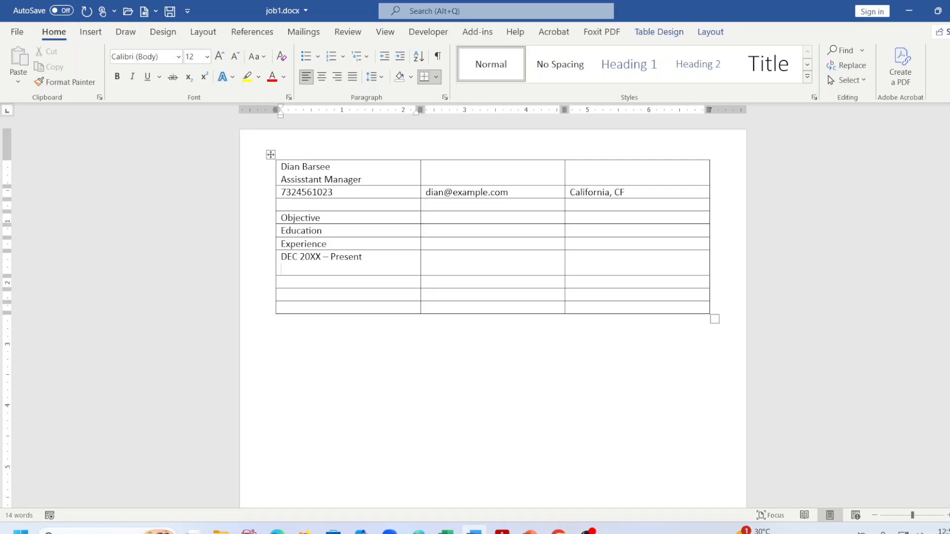
text(Assisstant Manager)
key(Return)
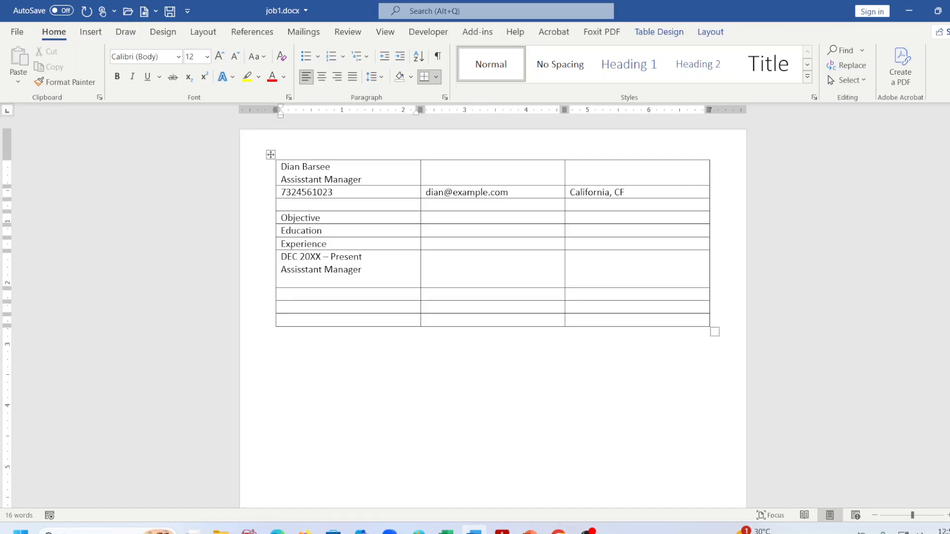
text(Woodgrove Bank)
key(Return)
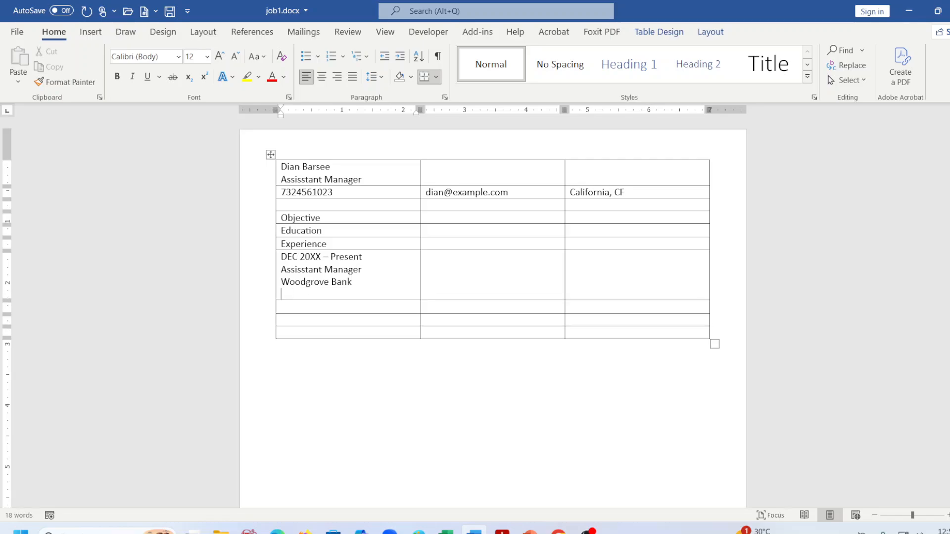
key(BackSpace)
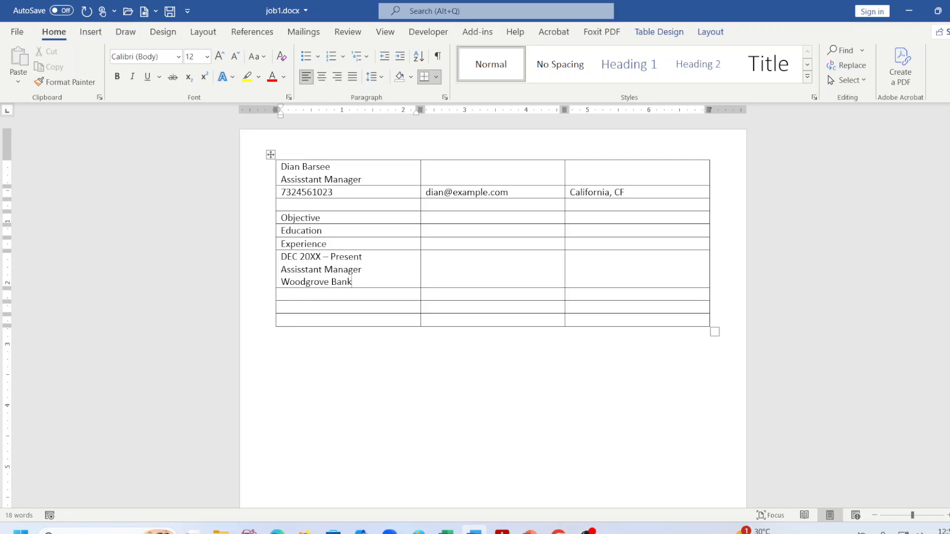
Add Communications, Leadership and Skills below the job entry and save.
click(282, 294)
text(Comm)
text(unicati)
text(ons)
text(Lead)
text(e)
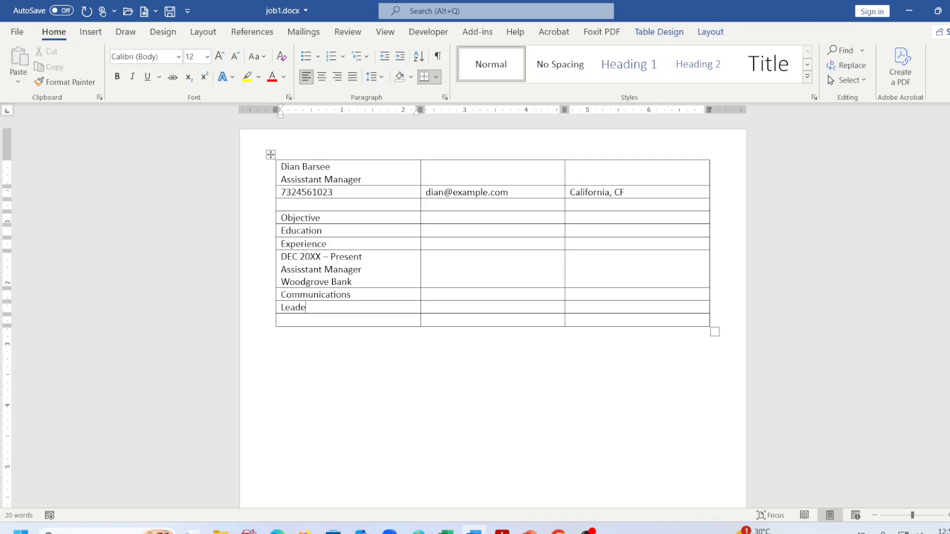
text(rship)
text(Skills)
key(ctrl+s)
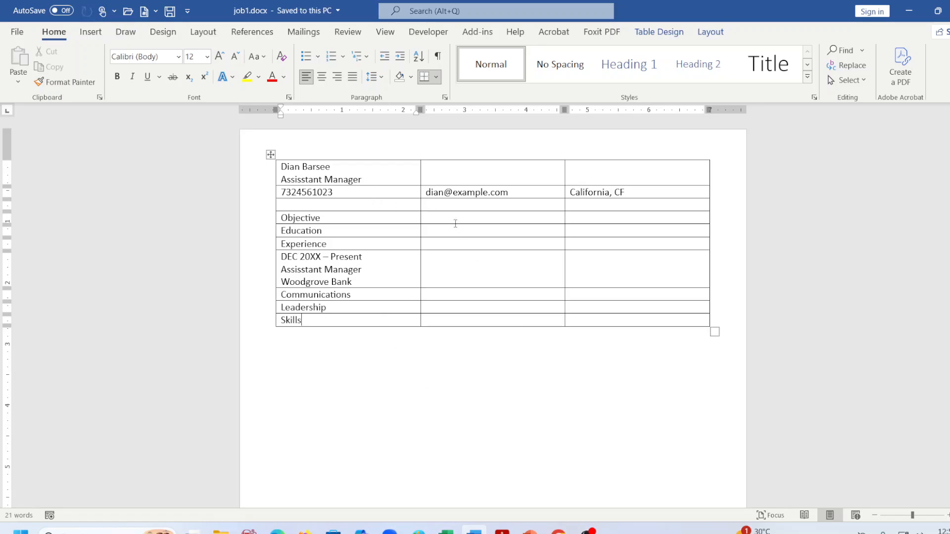
click(447, 205)
Bring the PDF spec forward and switch on its plain text Highlight tool.
click(502, 530)
scroll(687, 265, up, 10)
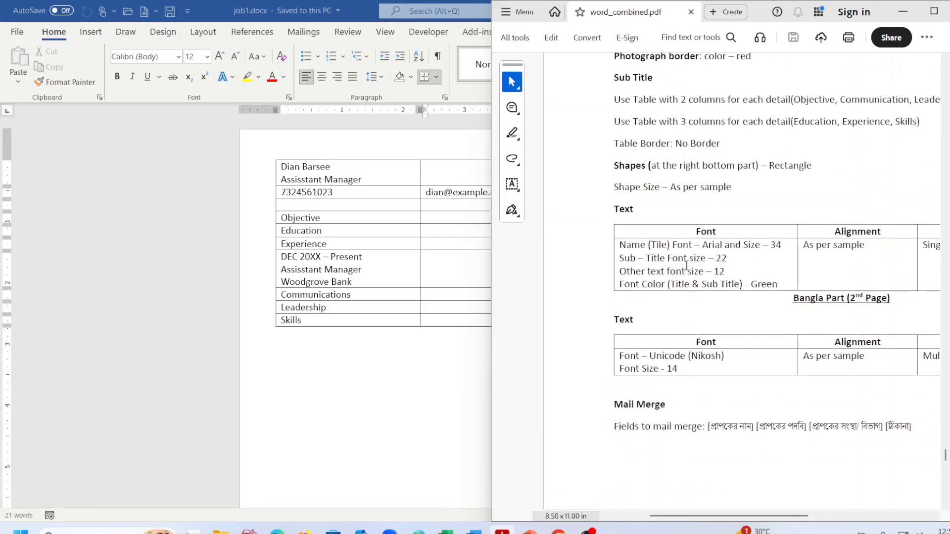
scroll(688, 266, up, 1)
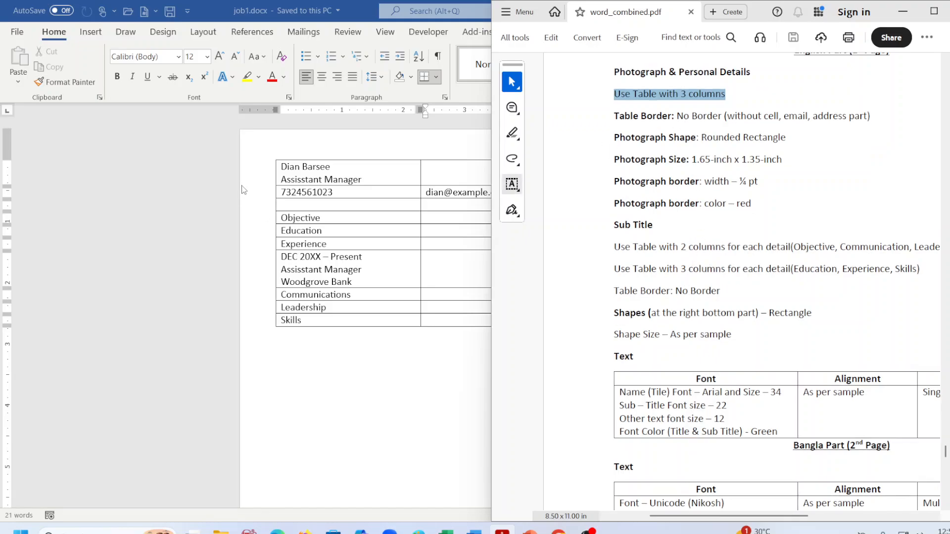
click(277, 165)
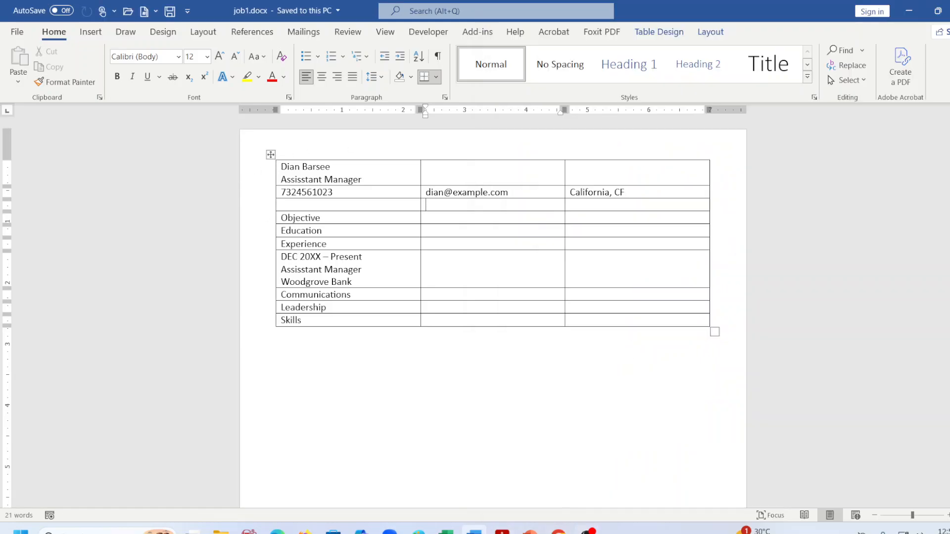
click(502, 530)
click(669, 162)
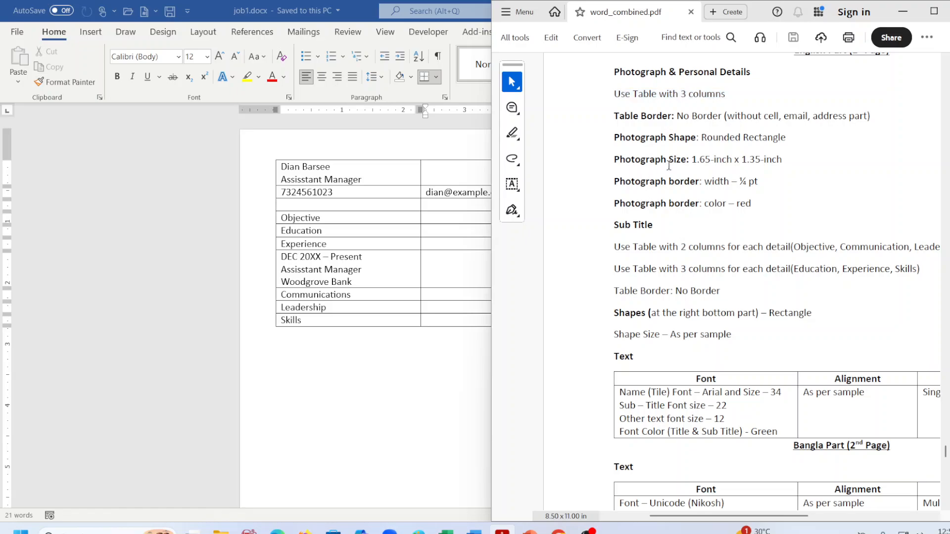
click(517, 134)
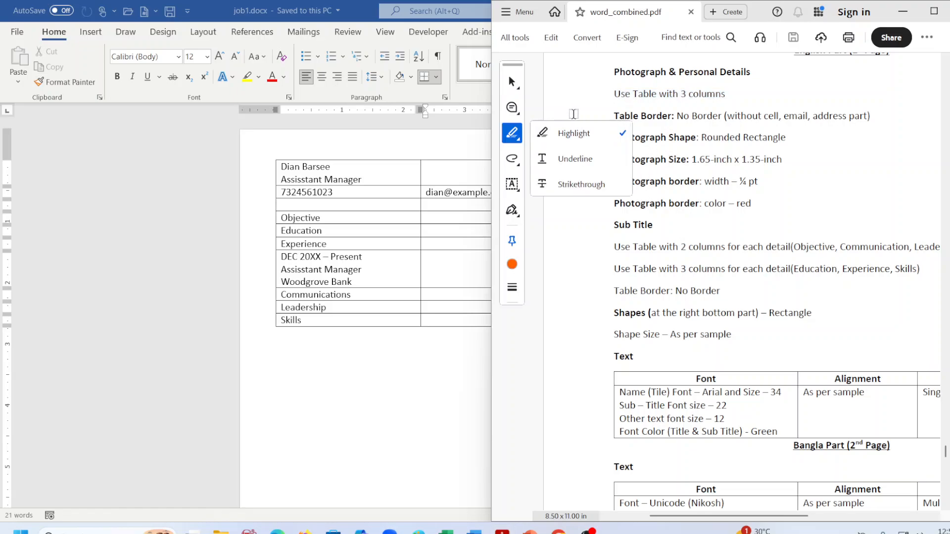
click(574, 133)
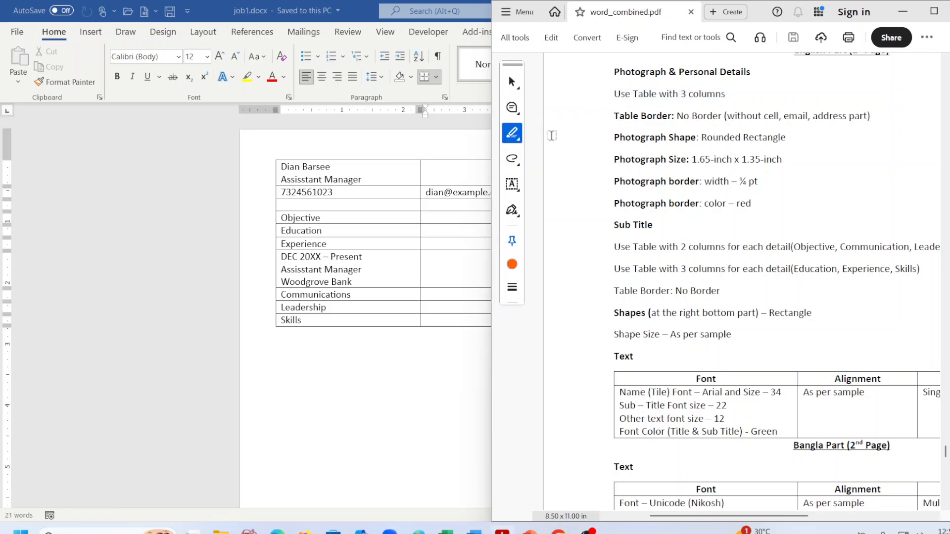
Highlight 'Table Border' and the Photograph lines, then turn on Word's yellow highlighter.
drag(614, 116, 672, 115)
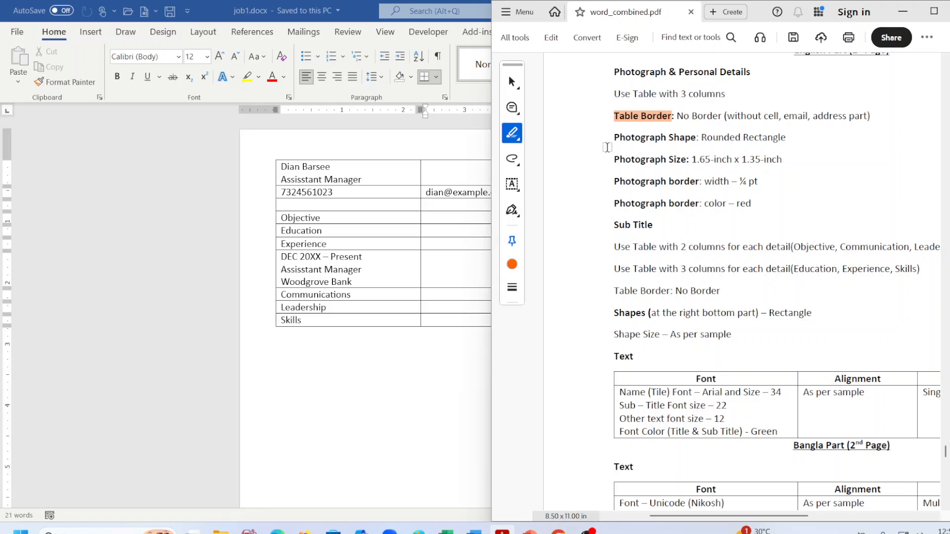
drag(614, 137, 758, 199)
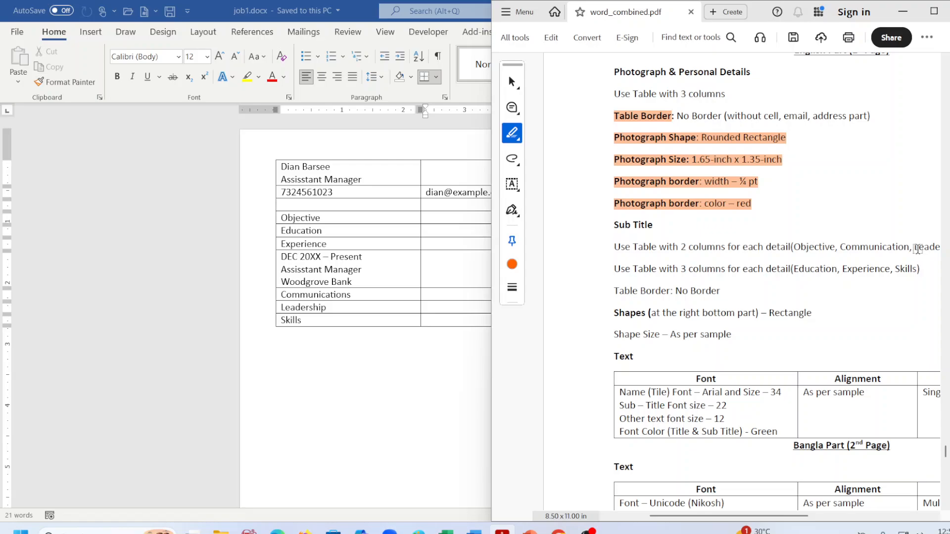
drag(746, 521, 767, 520)
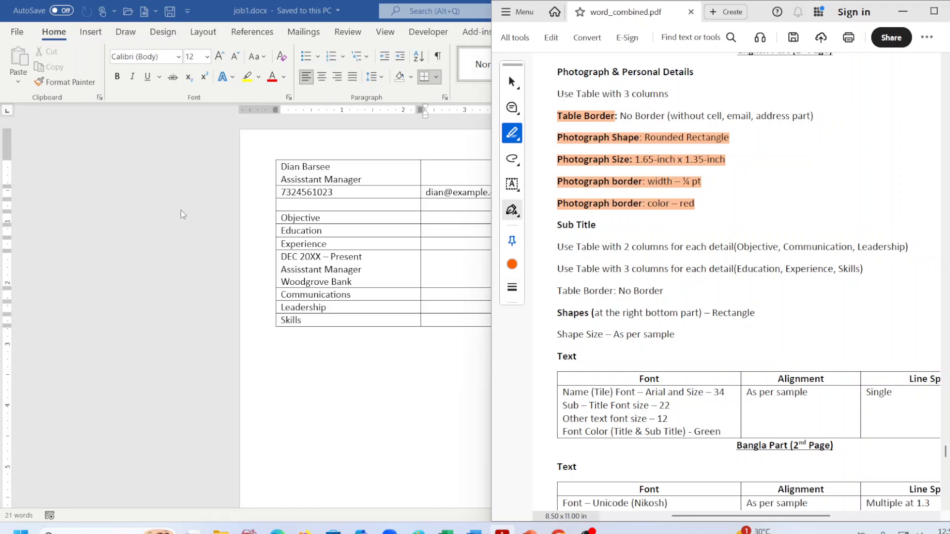
click(331, 217)
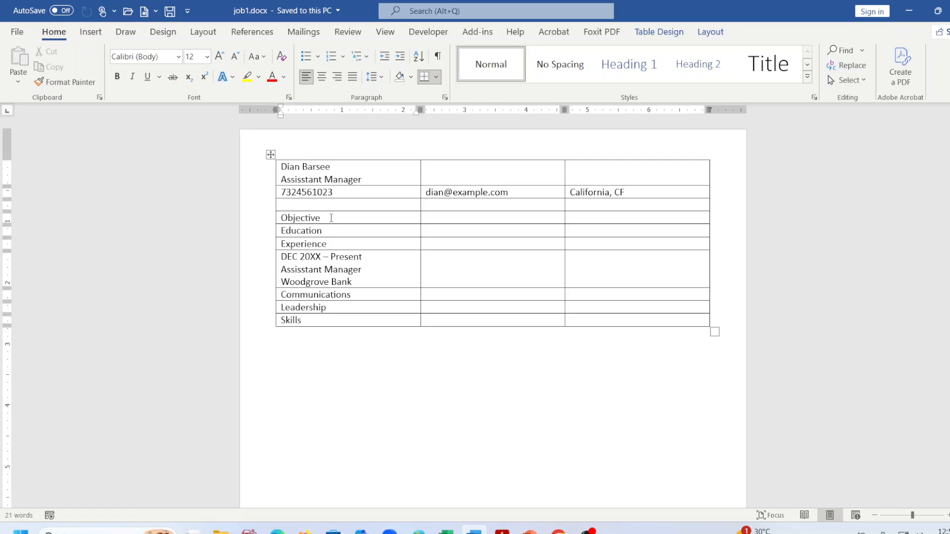
click(246, 77)
Drag the yellow highlighter across the Objective and Communications labels, then stop highlighting.
drag(328, 217, 267, 214)
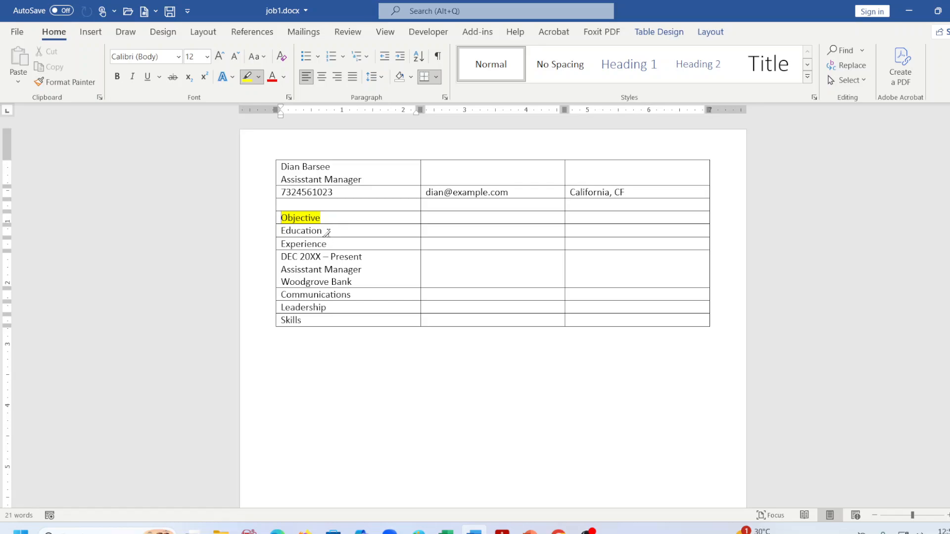
mouse_move(351, 294)
mouse_down()
mouse_move(280, 294)
mouse_move(280, 307)
mouse_up()
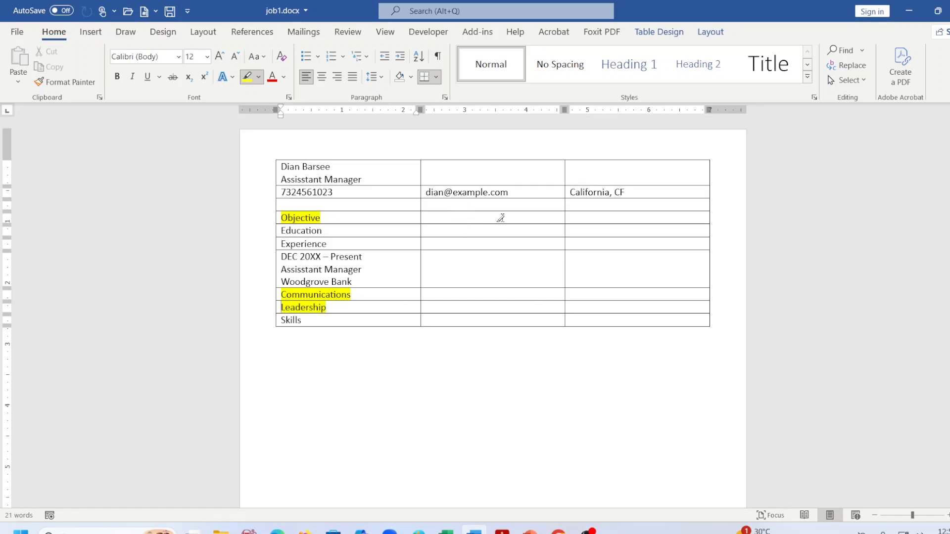
key(Escape)
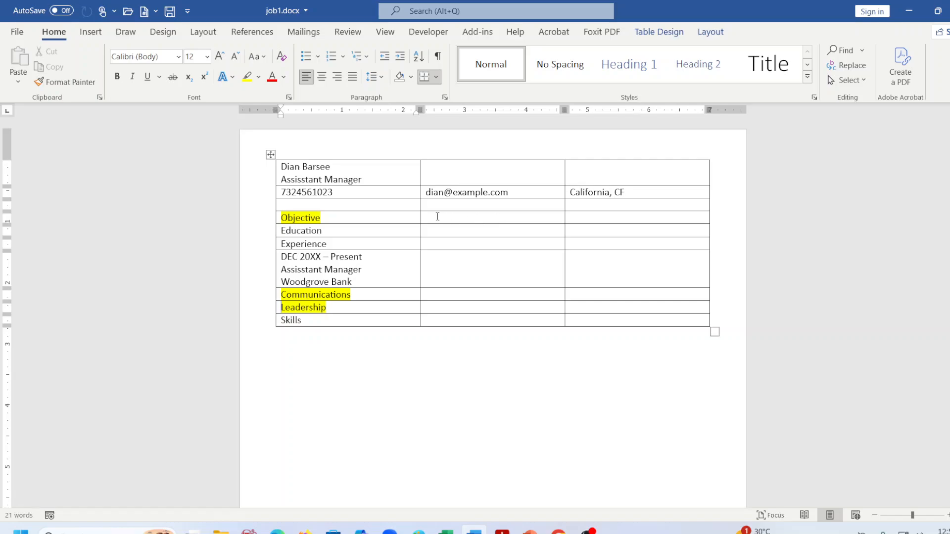
Select the two empty cells to the right of Objective.
drag(437, 216, 614, 219)
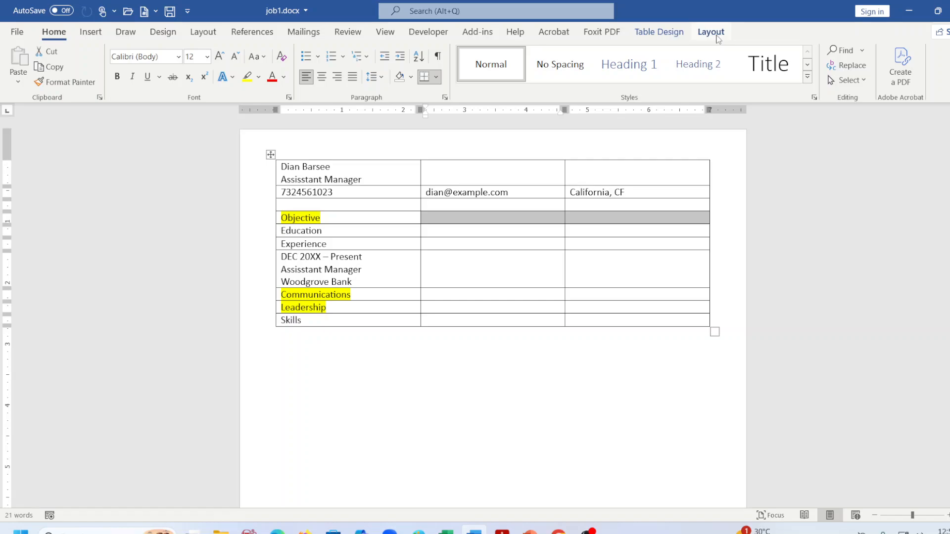
click(496, 422)
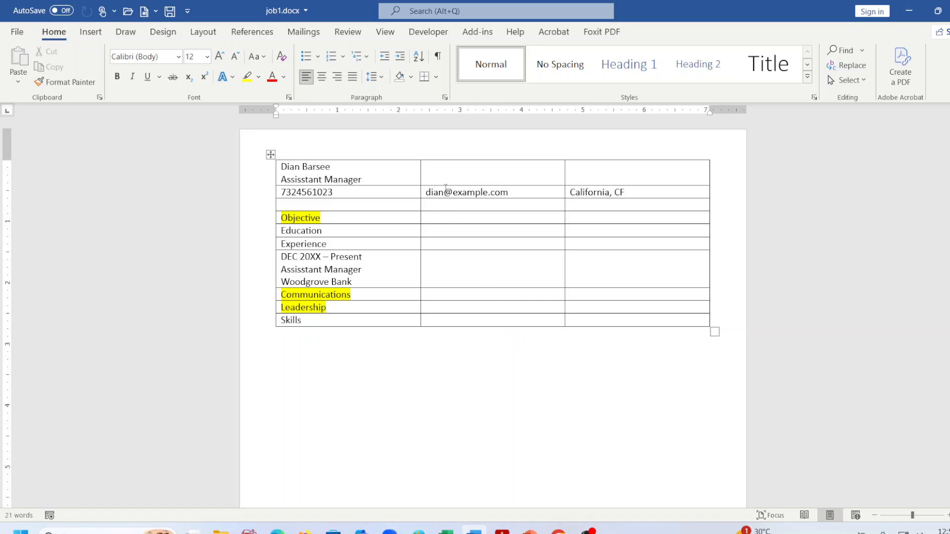
click(442, 205)
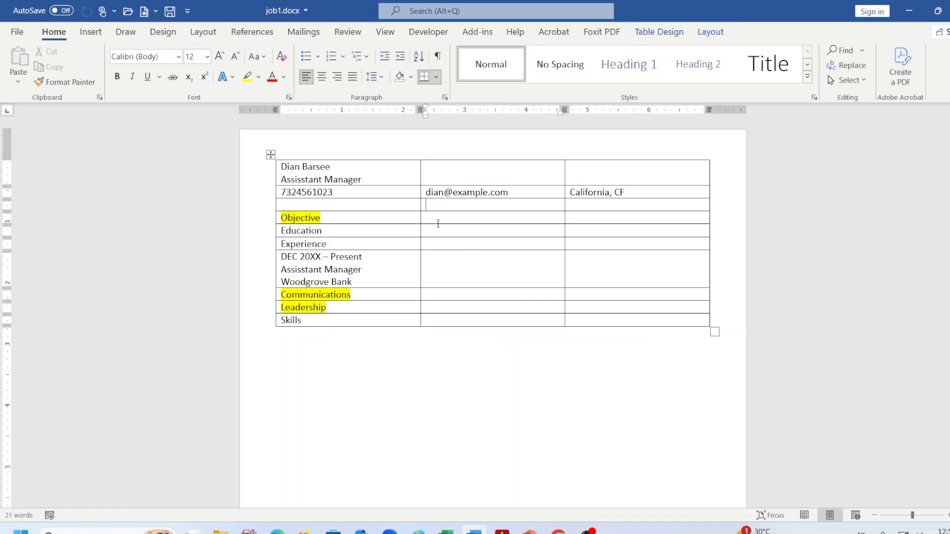
click(438, 217)
drag(439, 216, 598, 217)
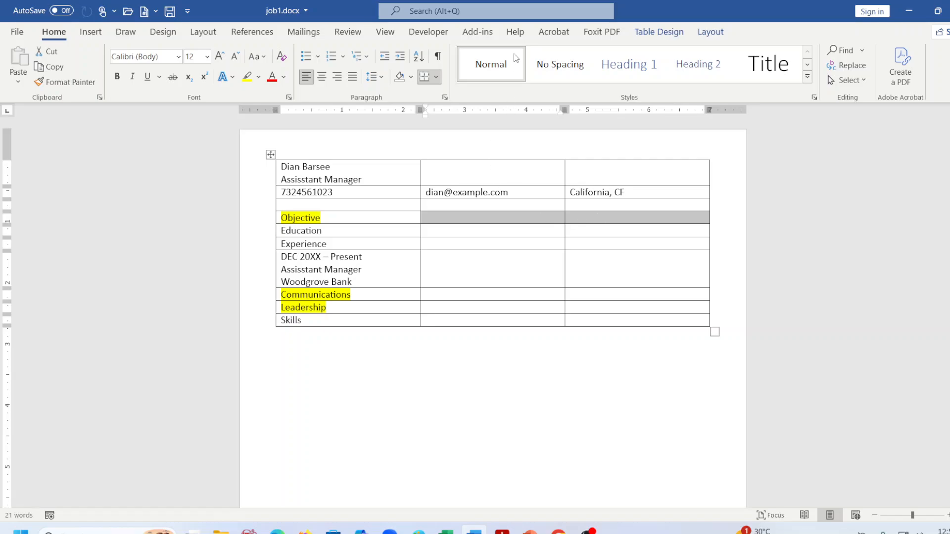
Merge the two empty cells beside Objective with Layout > Merge Cells.
click(646, 34)
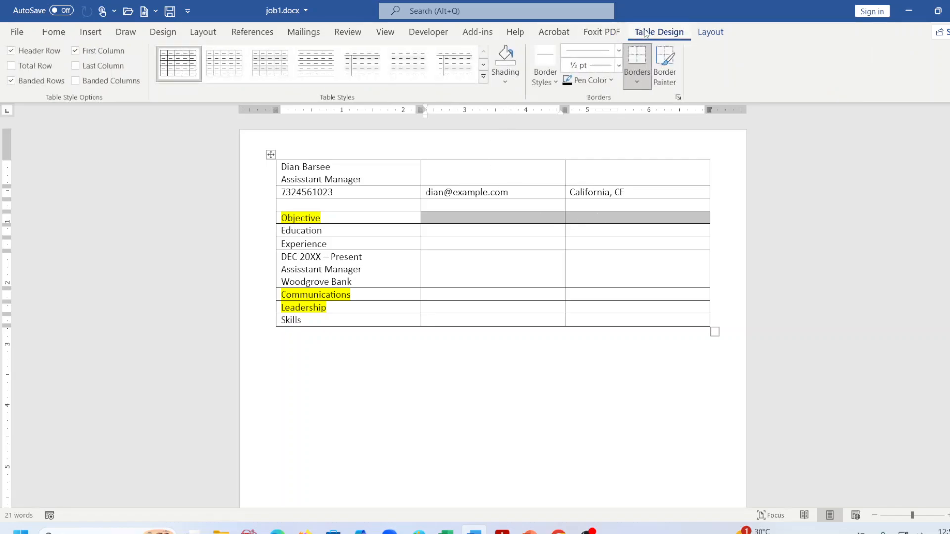
click(711, 34)
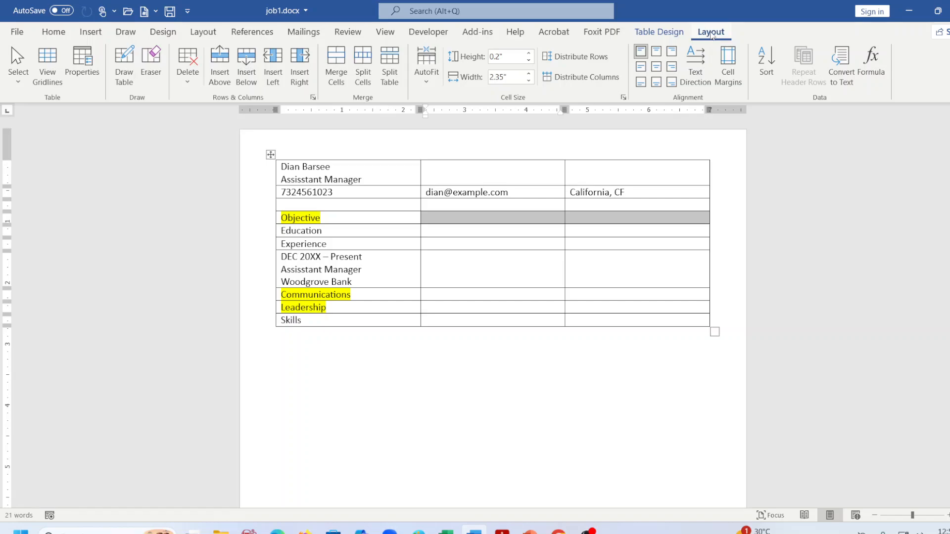
click(338, 63)
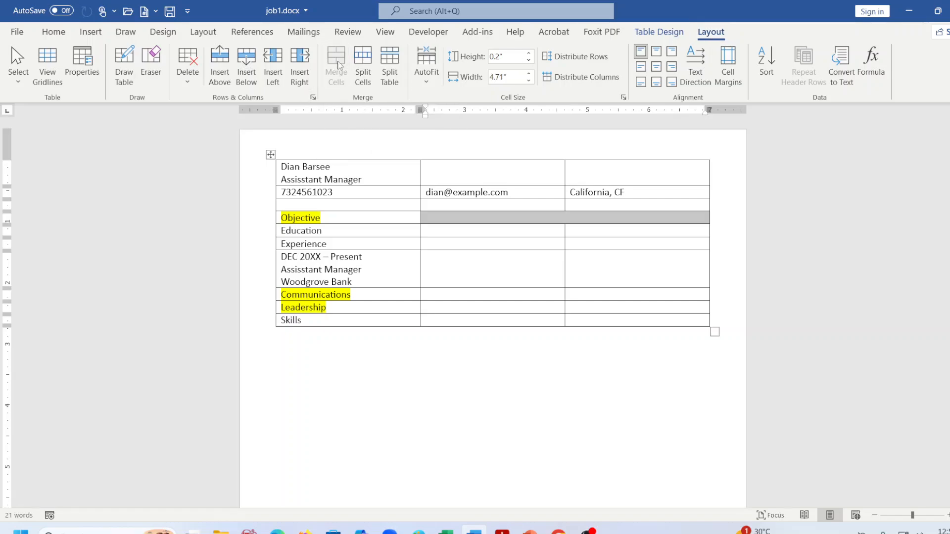
click(465, 256)
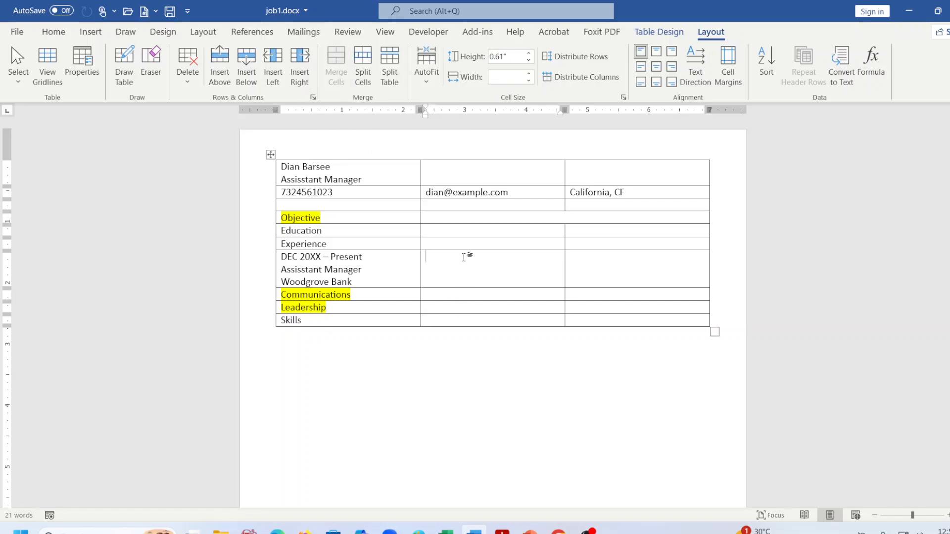
click(446, 243)
text(mnbm)
key(BackSpace)
key(BackSpace)
key(BackSpace)
key(BackSpace)
click(447, 216)
Merge the empty right-hand cell pairs in the Communications and Leadership rows.
drag(463, 293, 615, 298)
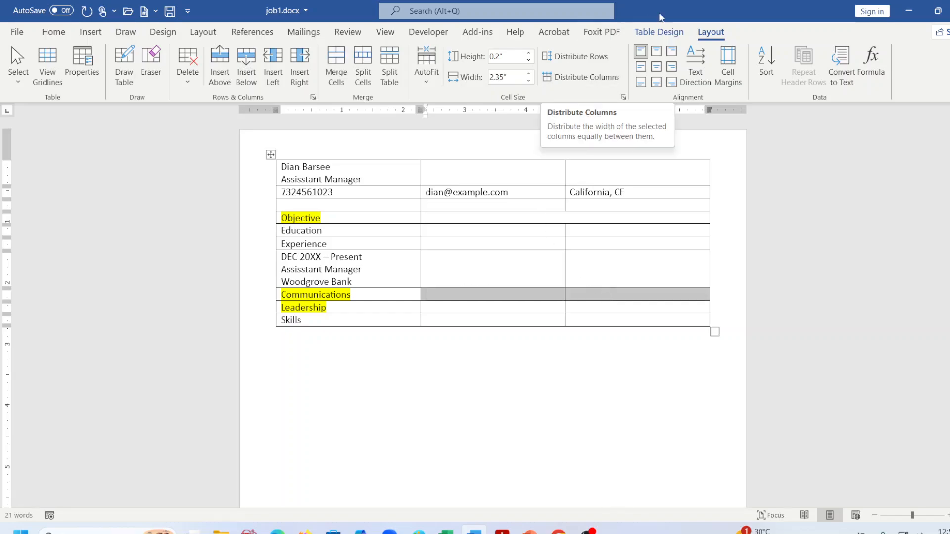
click(343, 63)
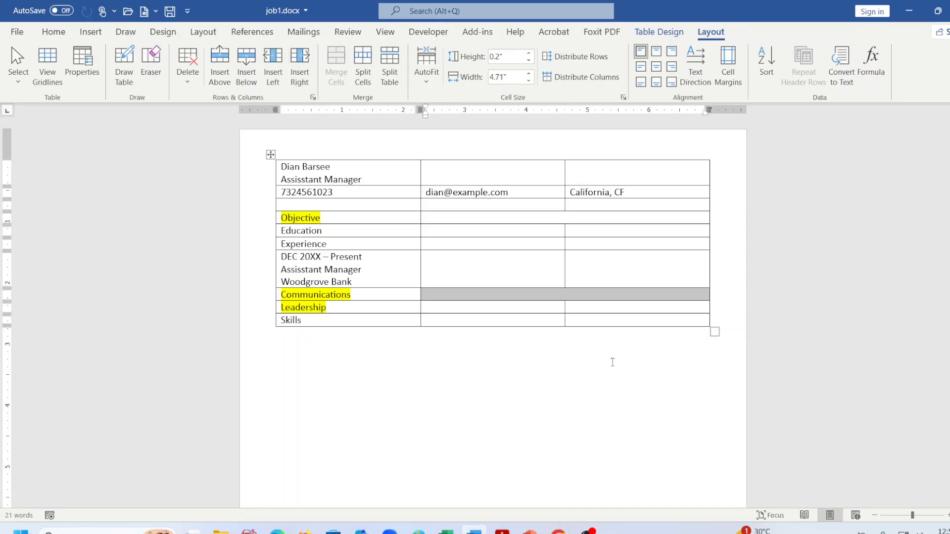
click(567, 335)
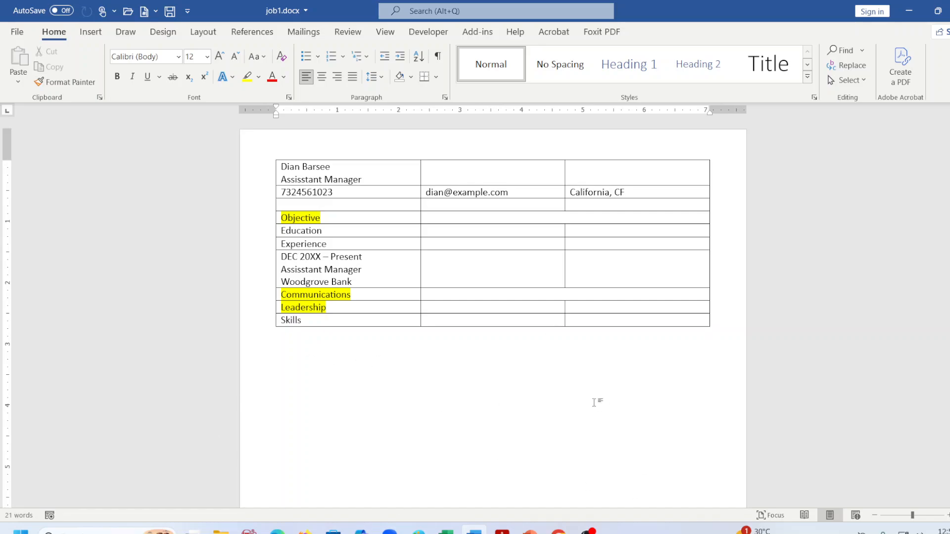
click(482, 310)
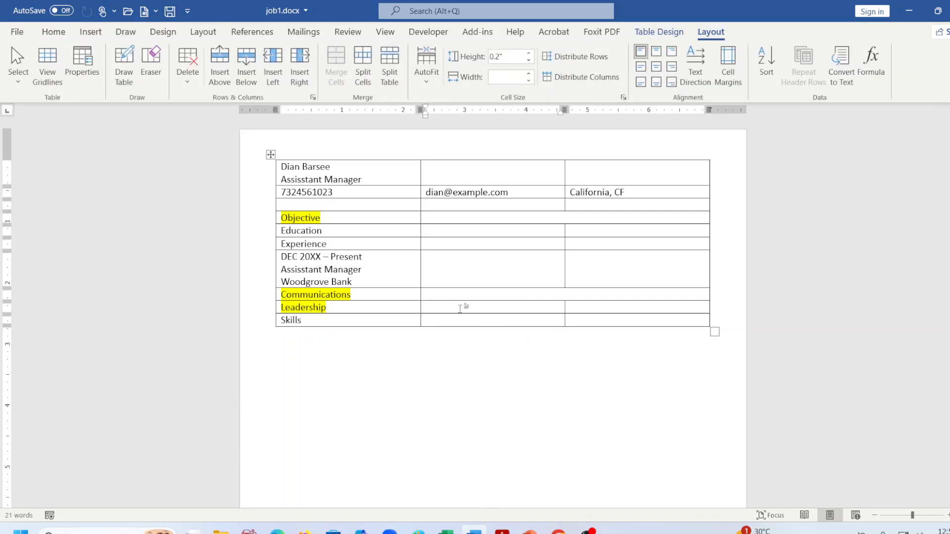
drag(463, 308, 582, 310)
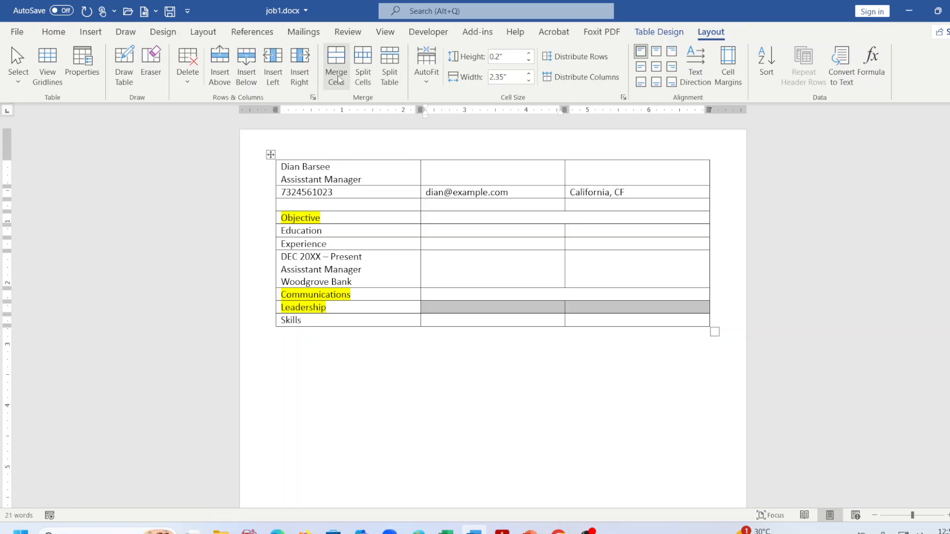
click(337, 77)
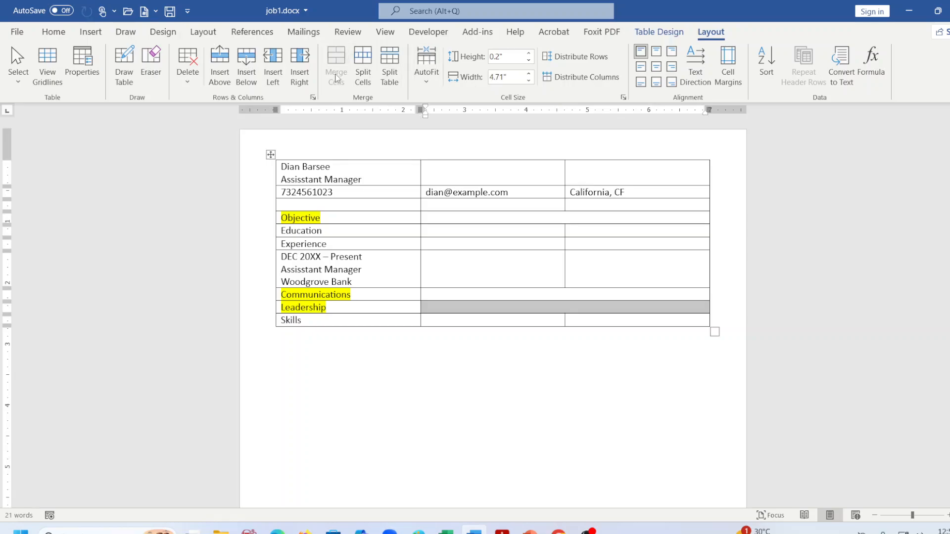
click(470, 443)
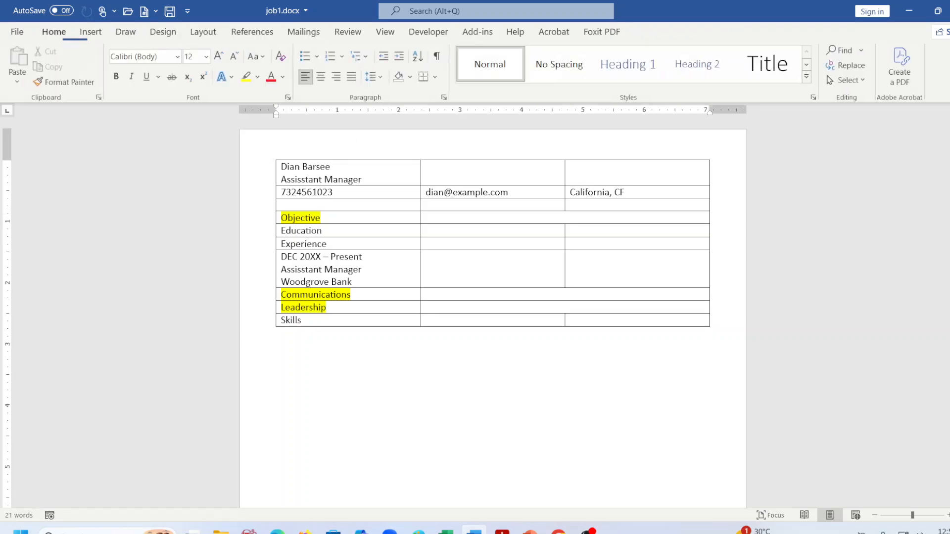
click(437, 213)
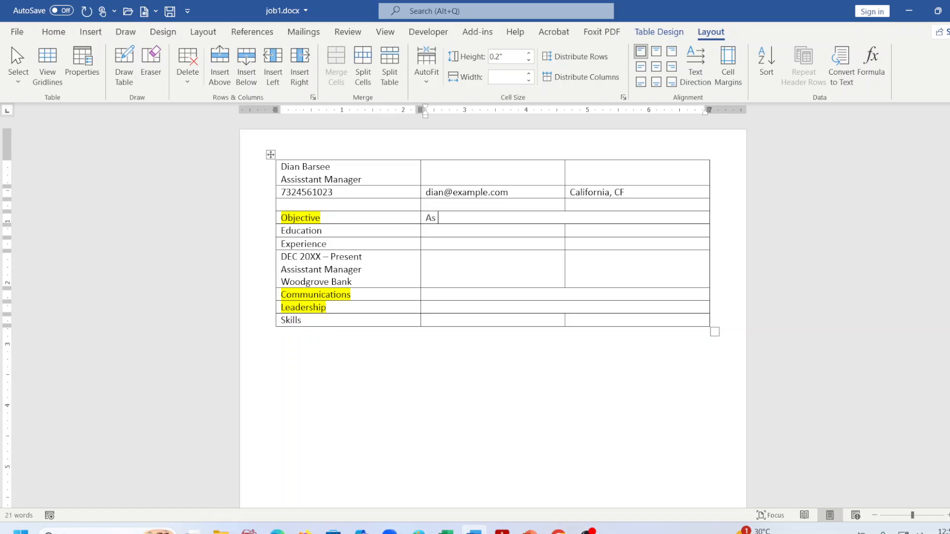
Start a new page below the table and generate sample text with =rand(3,5).
text(an)
click(354, 373)
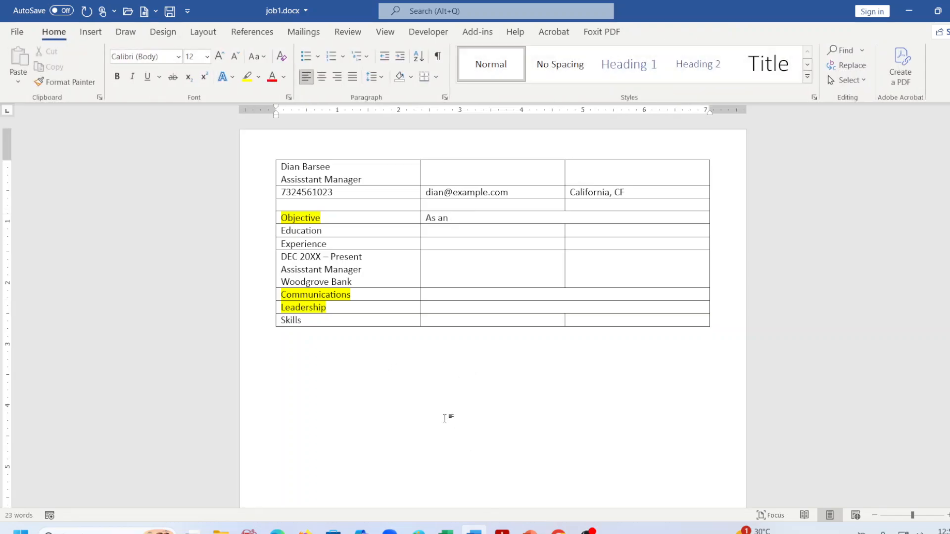
key(ctrl+Return)
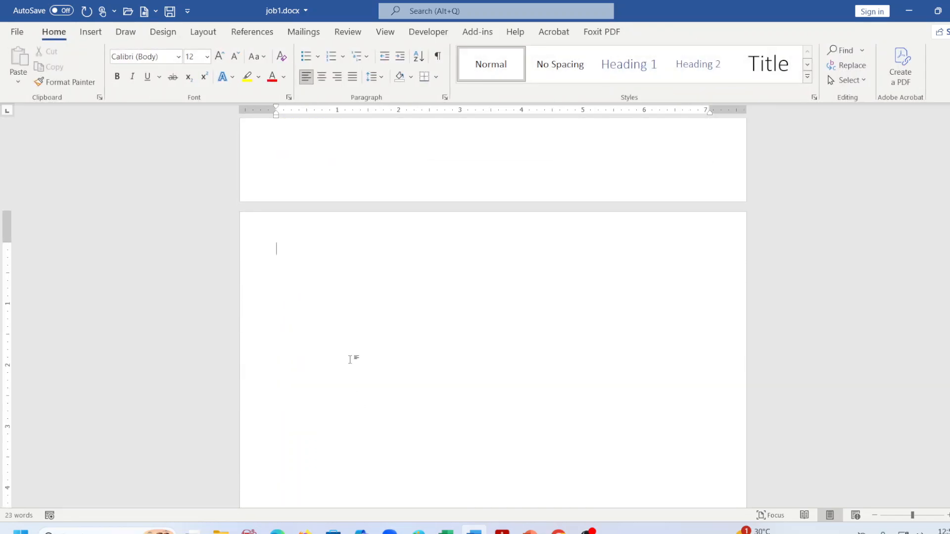
text(=vi)
key(BackSpace)
key(BackSpace)
text(rand(3,4)
key(BackSpace)
text(5))
key(Return)
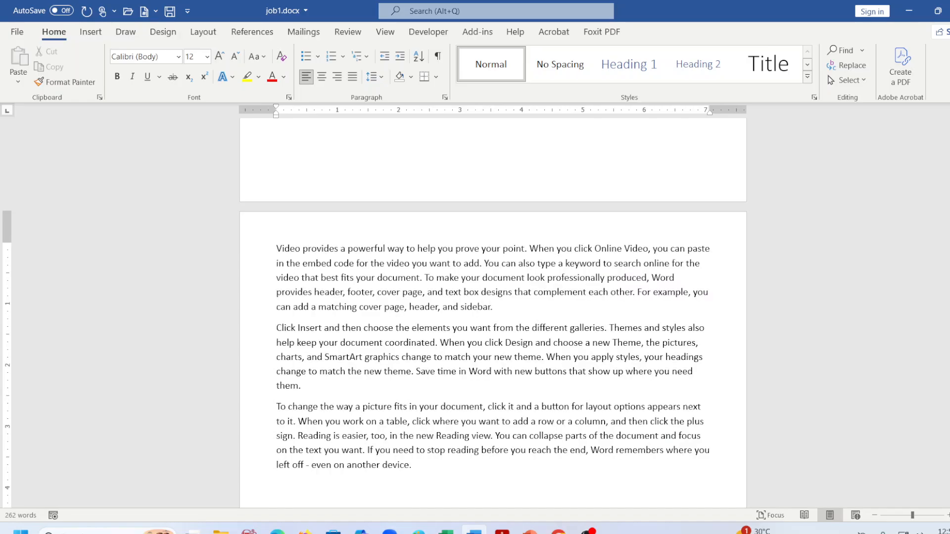
Copy the first sample paragraph and paste it into the Objective cell, replacing its words.
drag(492, 308, 296, 252)
right_click(340, 270)
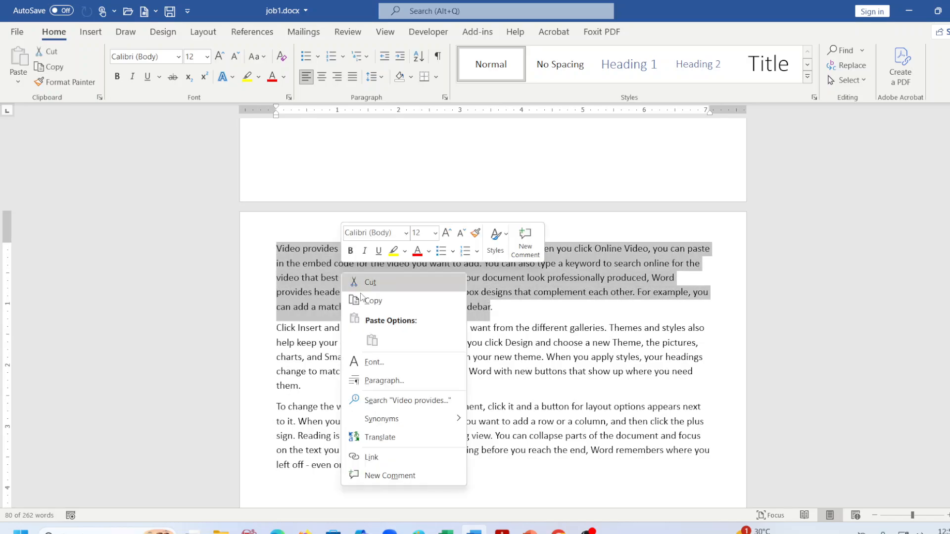
click(366, 301)
scroll(380, 281, up, 2)
scroll(380, 281, up, 10)
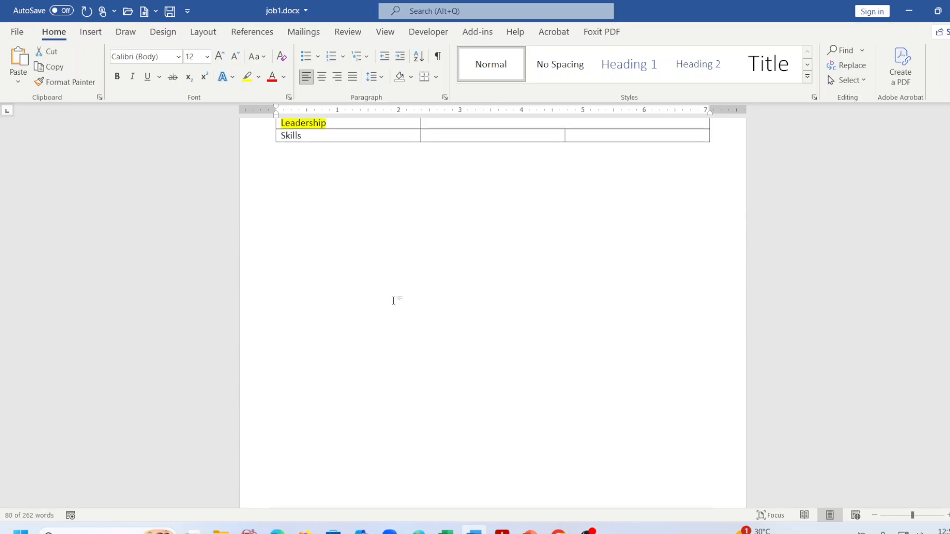
click(453, 218)
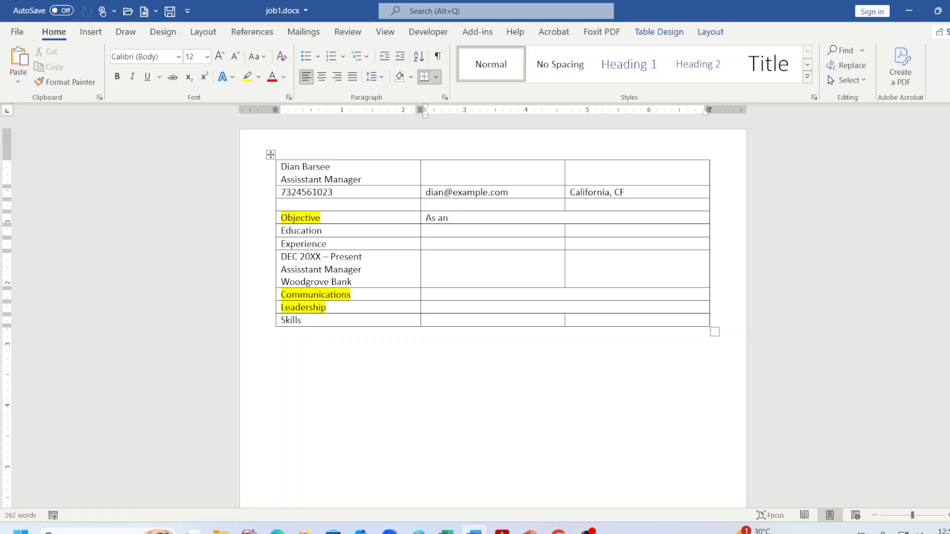
key(BackSpace)
key(BackSpace)
key(BackSpace)
key(BackSpace)
key(BackSpace)
right_click(441, 217)
click(523, 287)
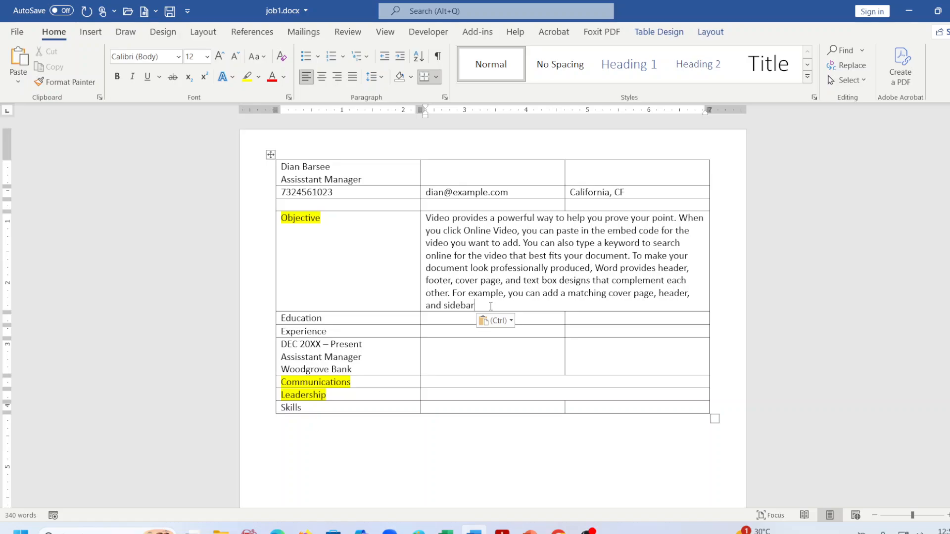
Trim the pasted paragraph to four lines ending 'best fits your document.'.
click(457, 252)
drag(474, 305, 422, 272)
key(Delete)
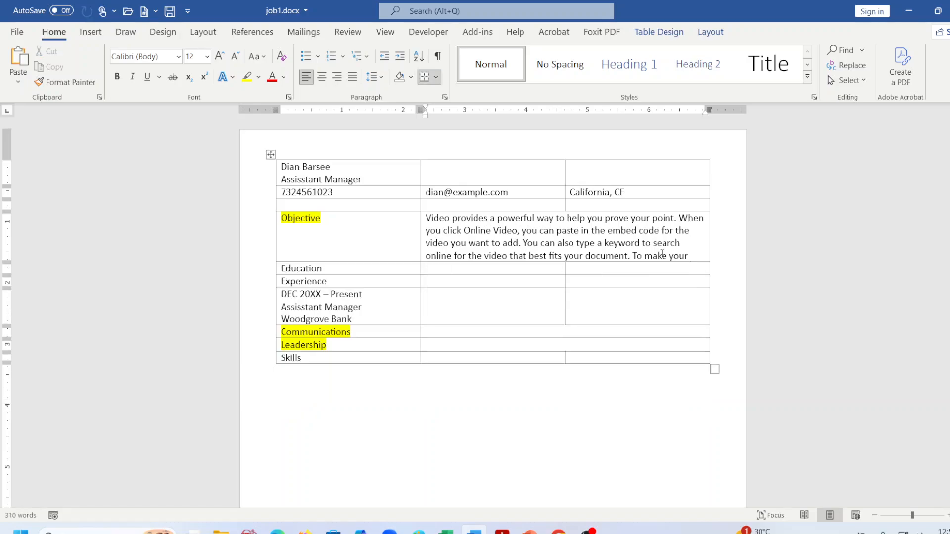
key(BackSpace)
key(BackSpace)
key(BackSpace)
key(BackSpace)
key(BackSpace)
key(BackSpace)
key(BackSpace)
key(BackSpace)
key(BackSpace)
key(BackSpace)
key(BackSpace)
key(BackSpace)
Enter Mount Flores University, Berkeley, CA, Master in Business Administration and GPA: 3.92 on separate lines beside Education.
click(463, 268)
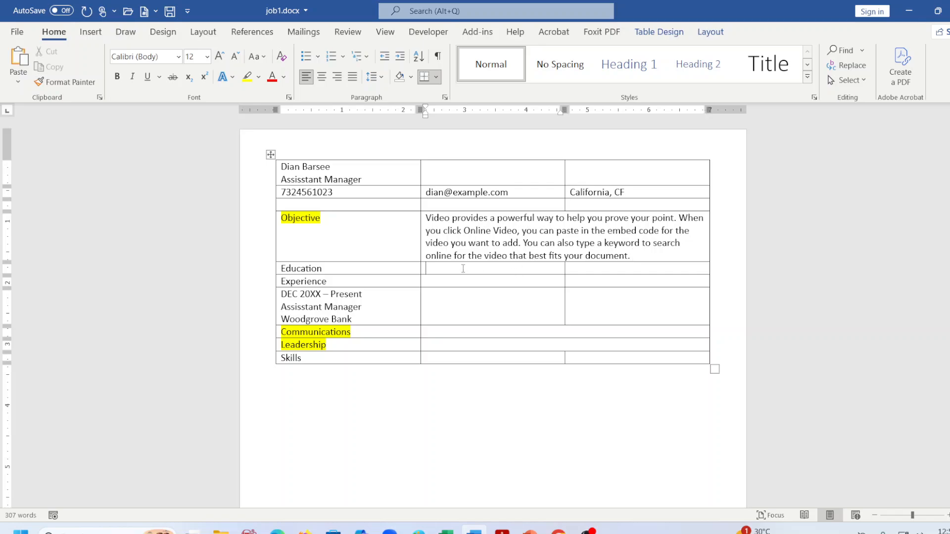
text(mount Flores University)
key(Return)
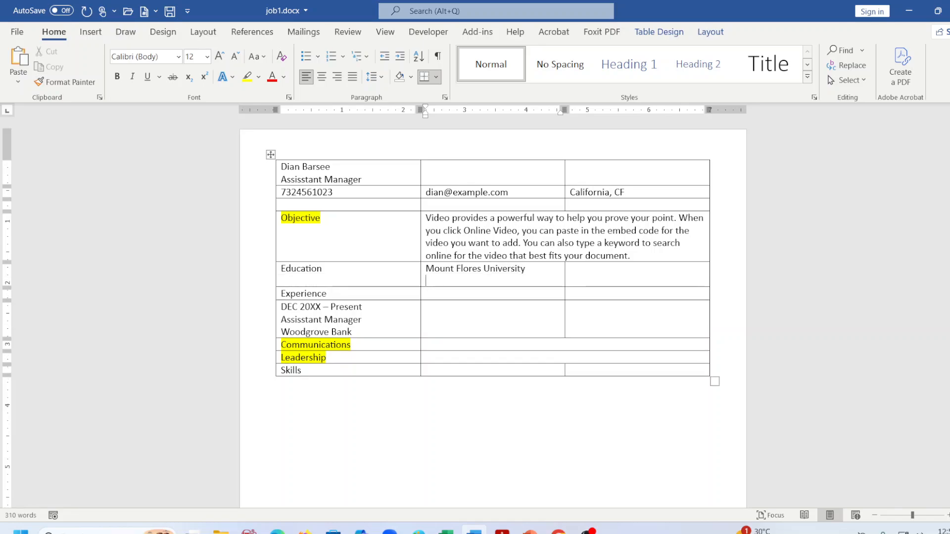
text(Berkeley , CA)
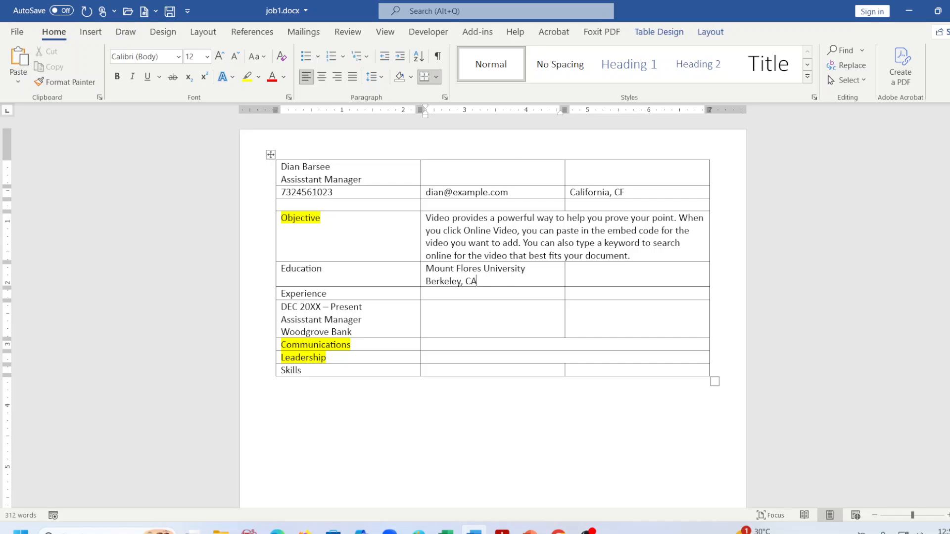
key(Return)
text(Master )
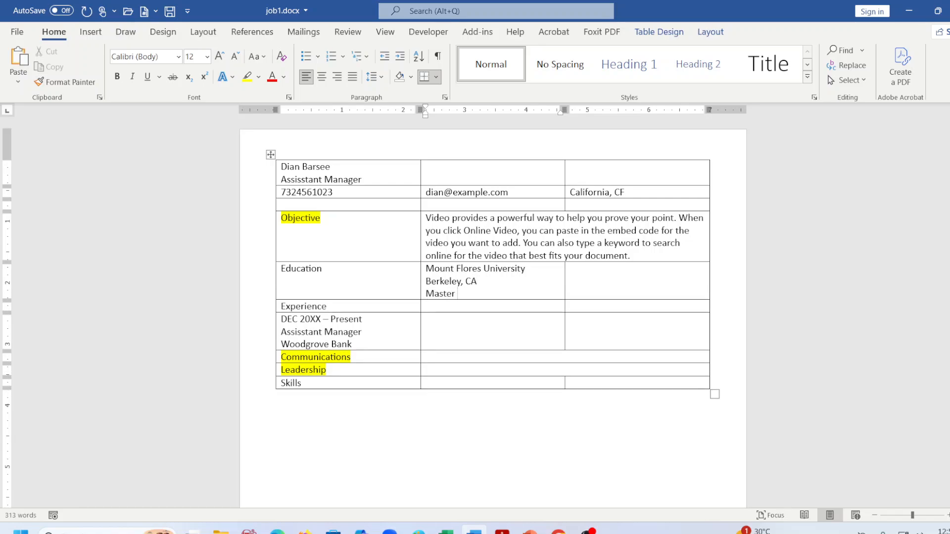
text(in Business Admistration)
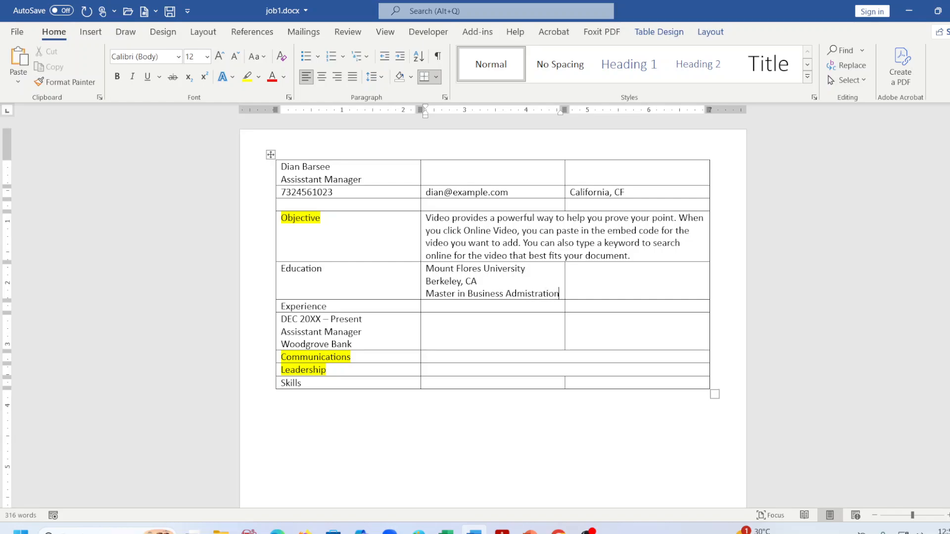
key(Return)
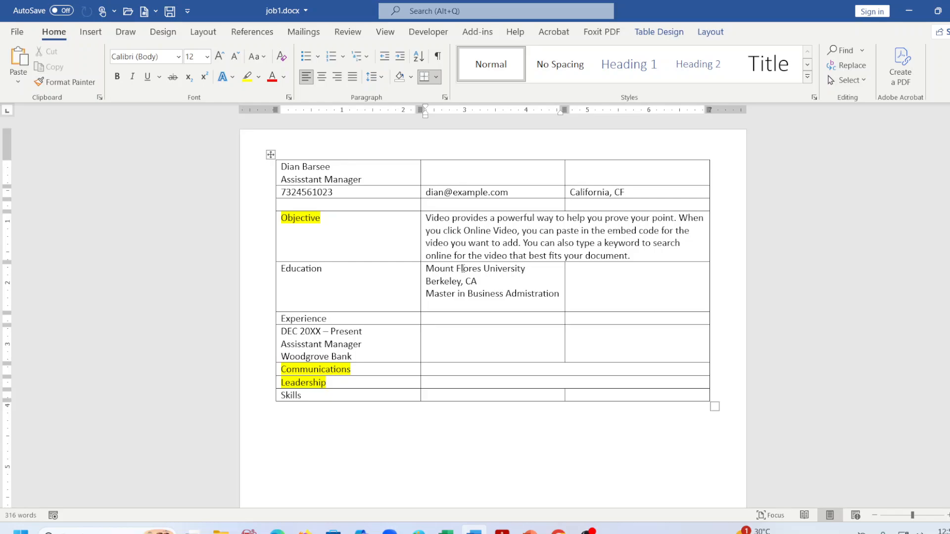
text(GPA: 3.92)
Enter June 20XX in the Education row's third cell and bring the spec PDF back into view.
click(570, 268)
text(June 2)
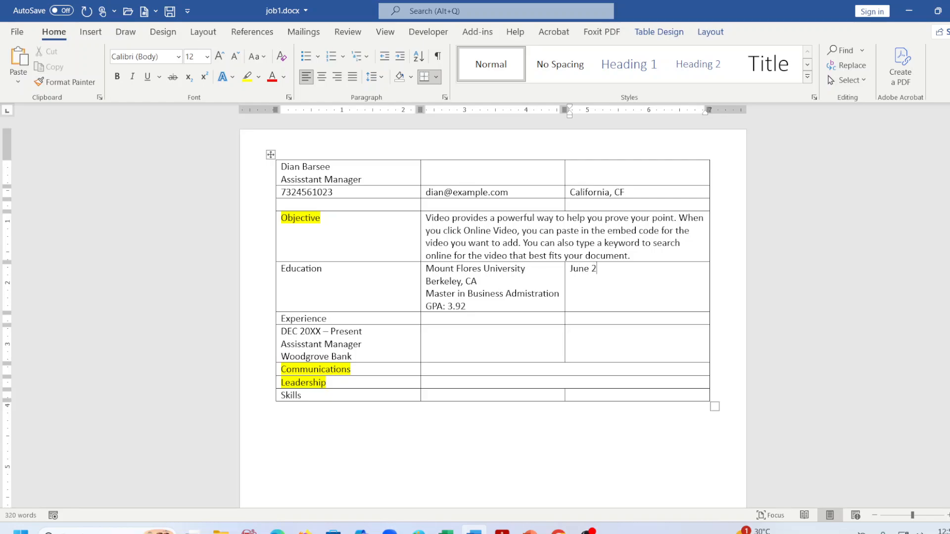
text(0XX)
click(445, 320)
click(502, 530)
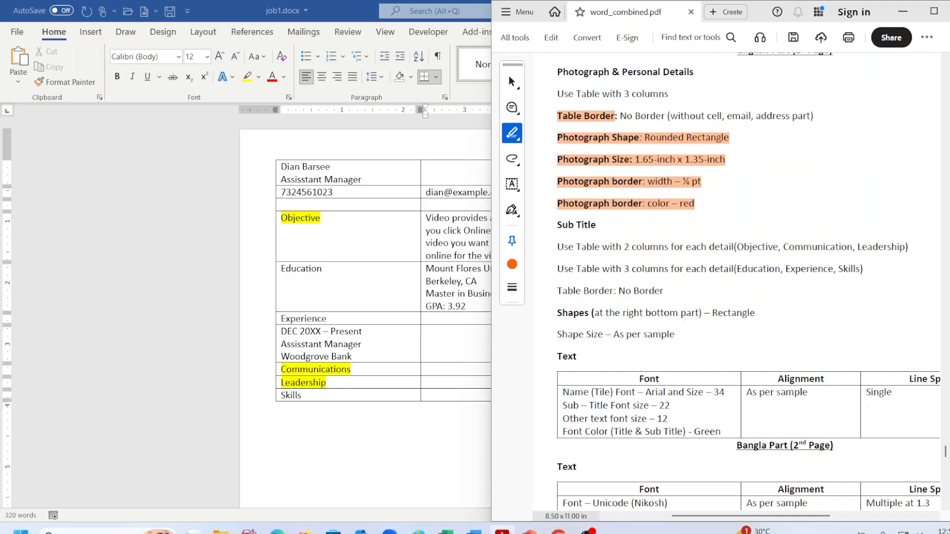
Minimize the spec PDF and place the cursor in the DEC 20XX row's third cell.
click(502, 531)
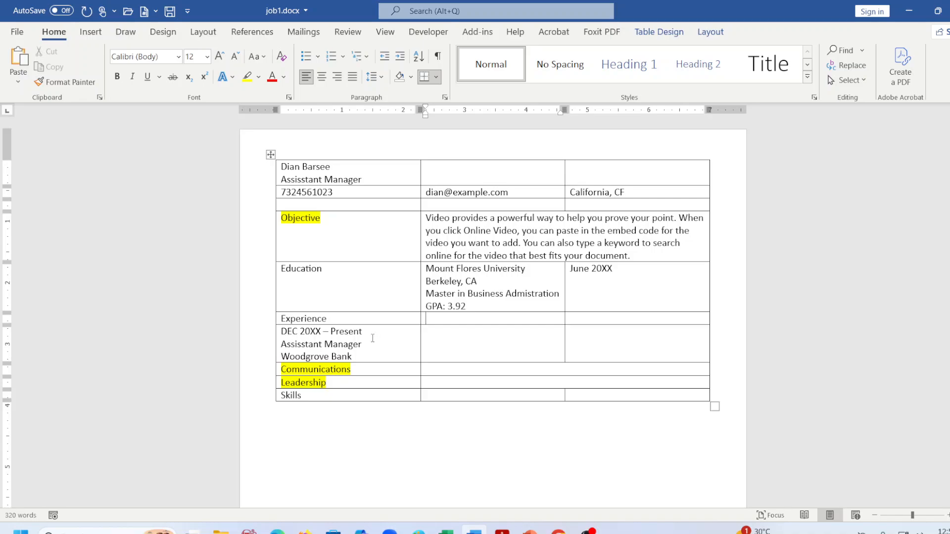
click(615, 338)
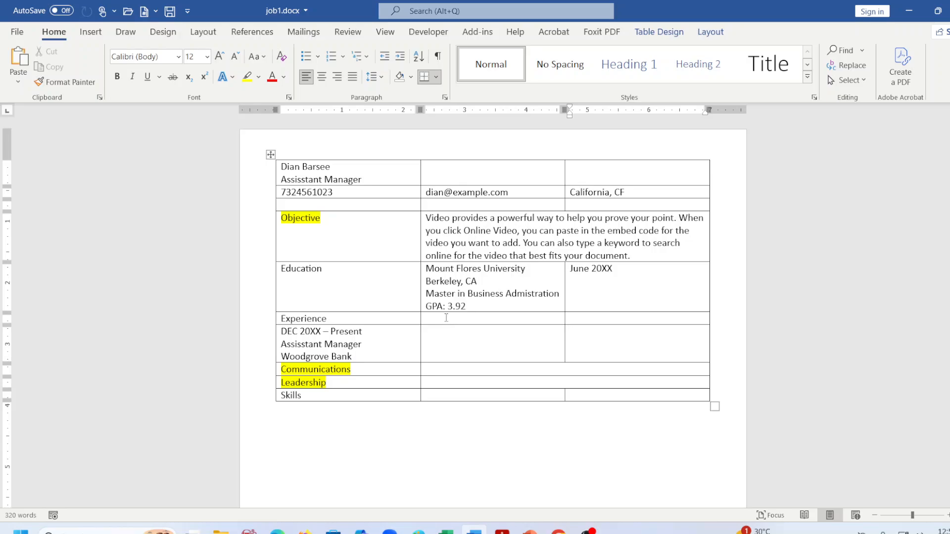
Merge the two empty Experience cells into a single cell.
drag(448, 318, 607, 317)
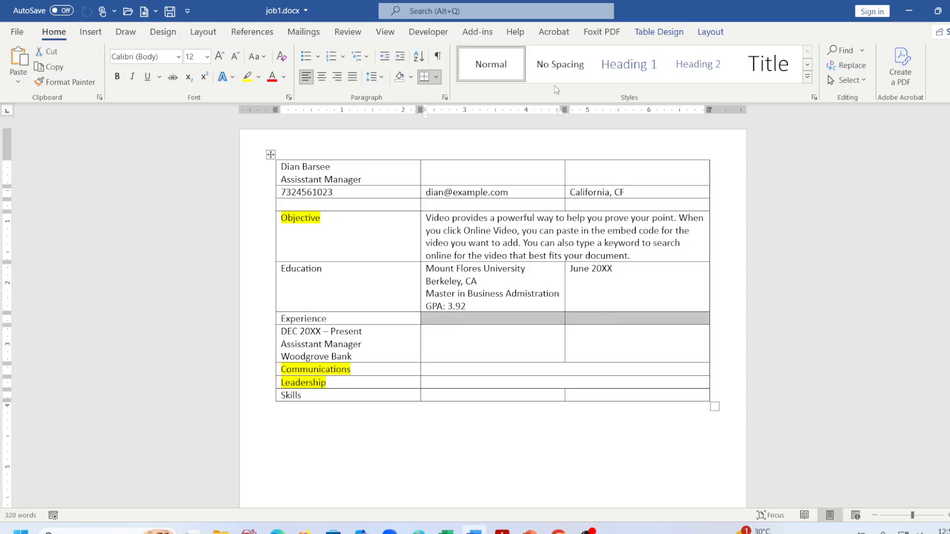
click(711, 31)
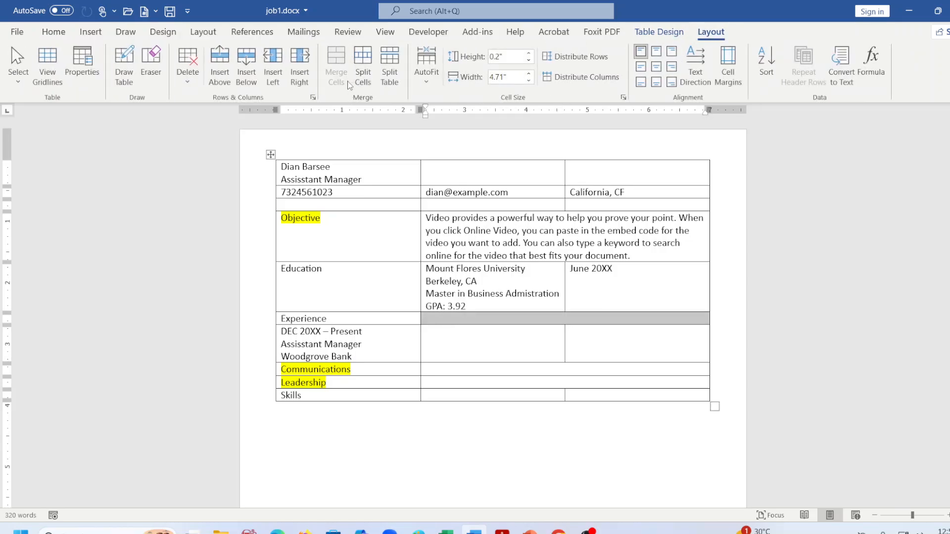
click(336, 65)
Type 'Responsibiliites:' in the merged cell, paste the copied sample paragraph after it, and save.
scroll(491, 320, down, 10)
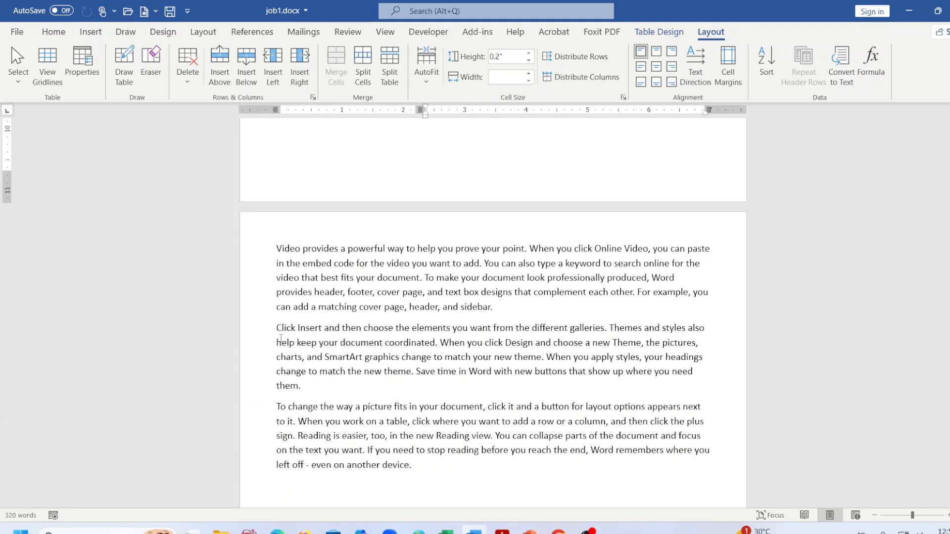
drag(277, 328, 548, 357)
key(ctrl+c)
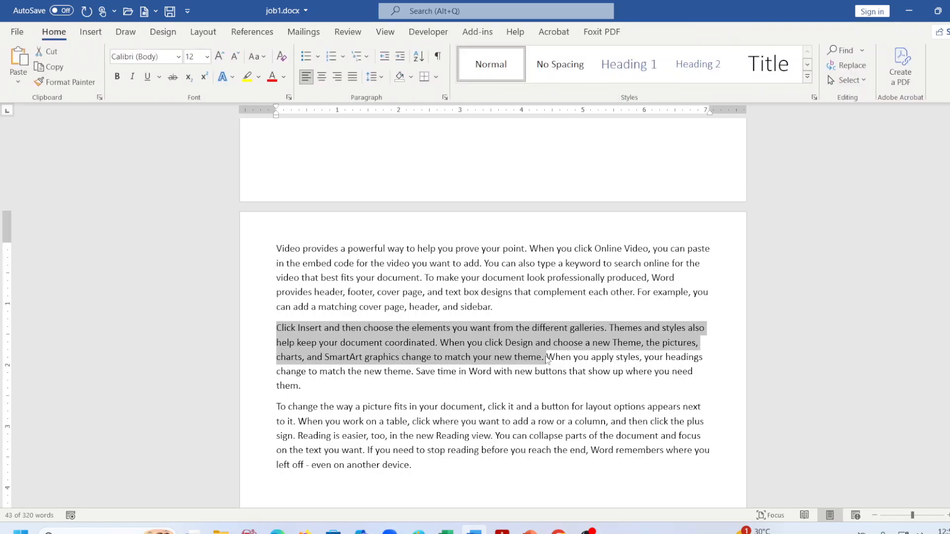
scroll(506, 272, up, 15)
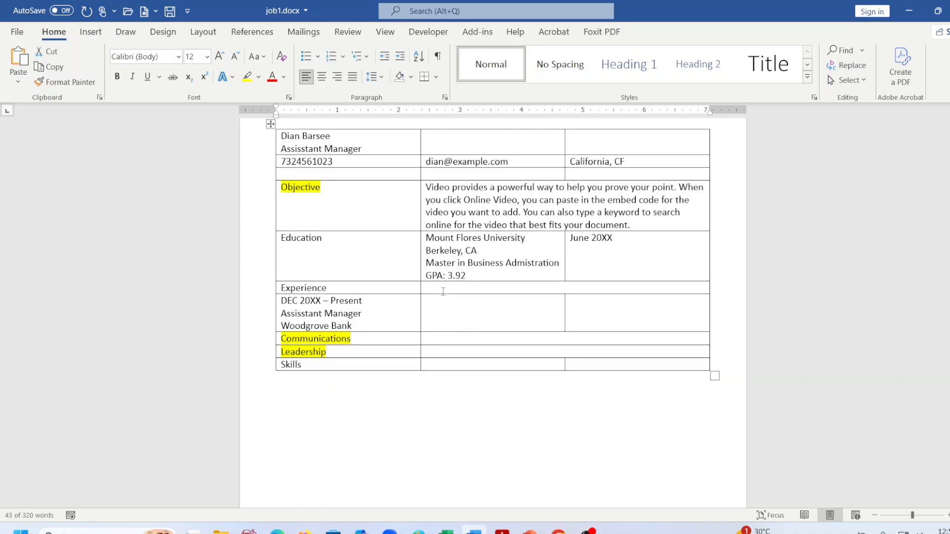
click(444, 292)
text(R)
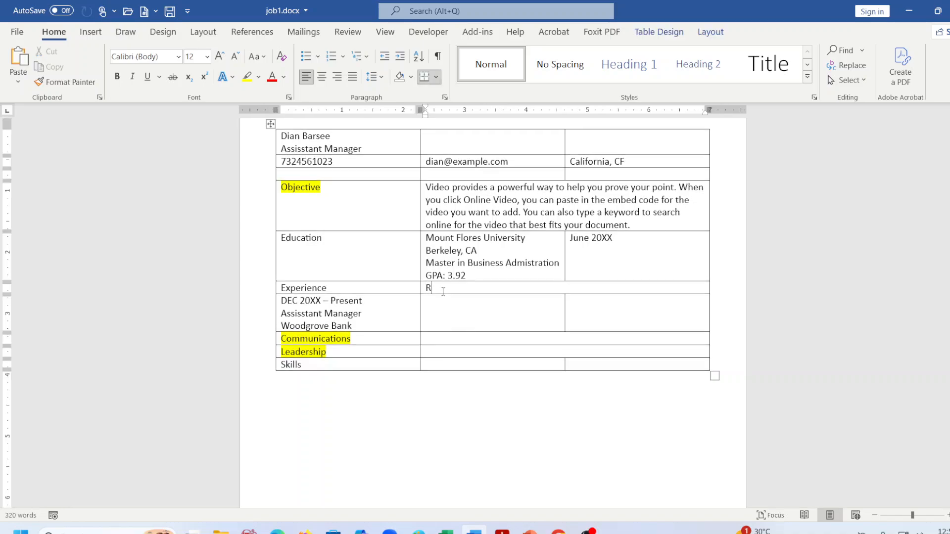
text(esp)
text(onsibiliites:)
key(ctrl+v)
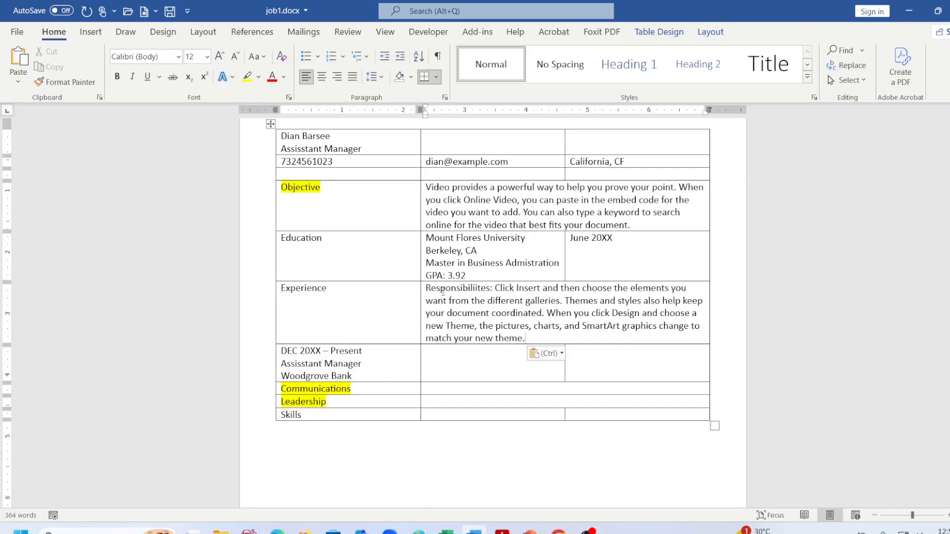
key(ctrl+s)
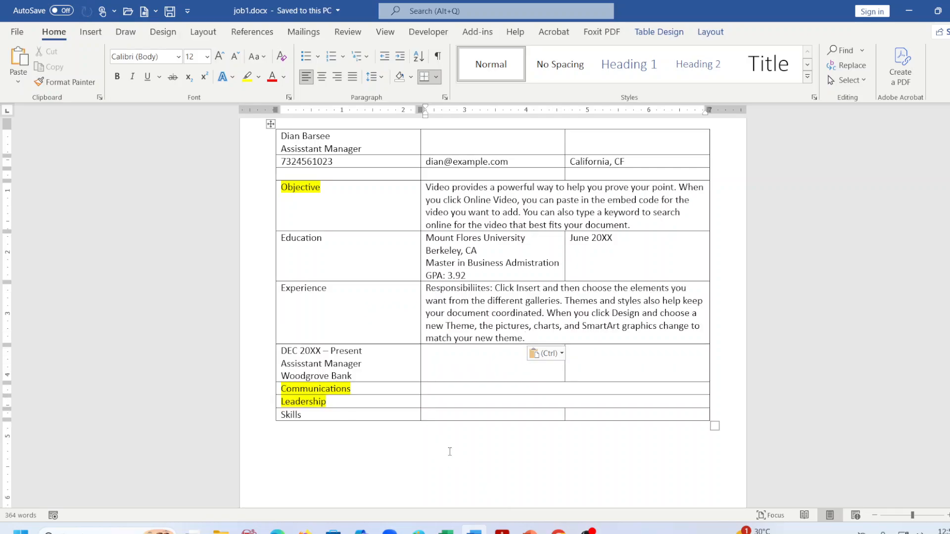
Undo a stray highlight in the spec PDF and scroll to the sample résumé's Experience rows.
click(503, 529)
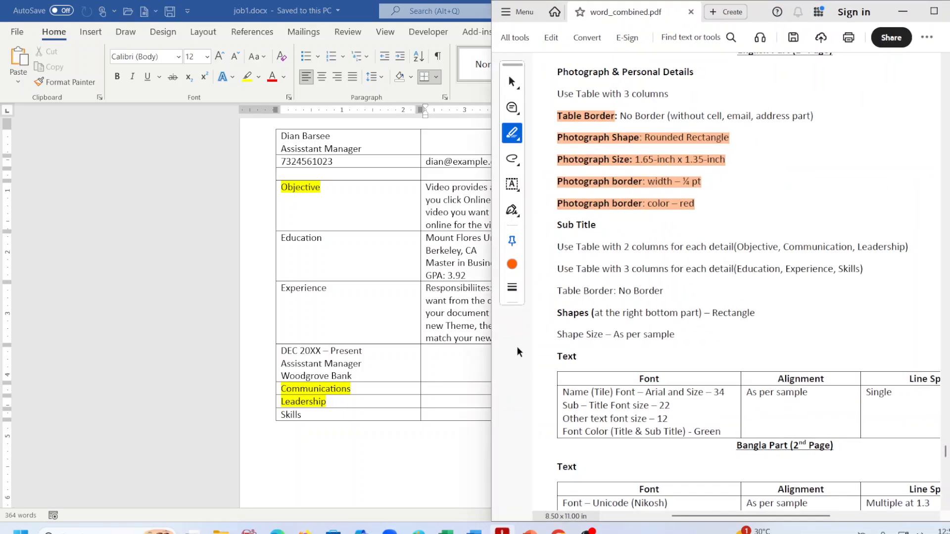
drag(627, 269, 897, 302)
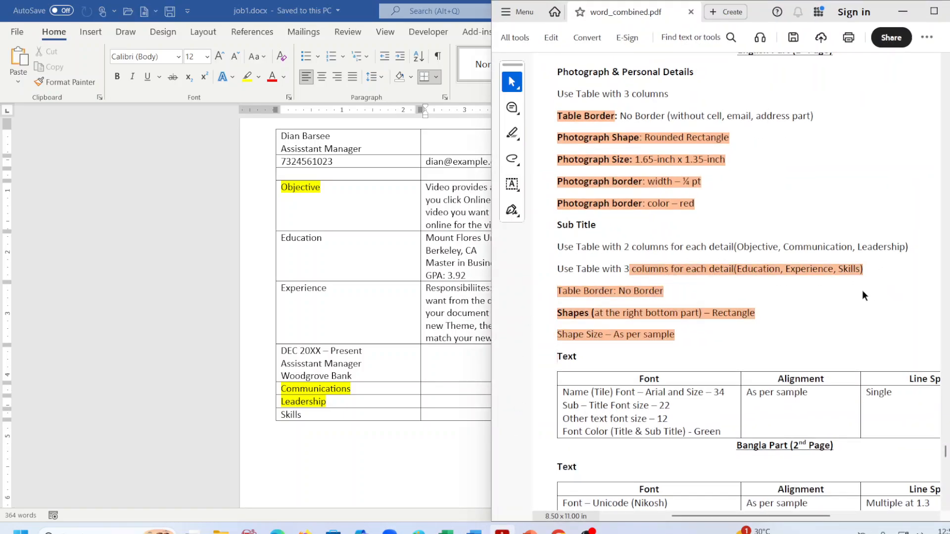
key(ctrl+z)
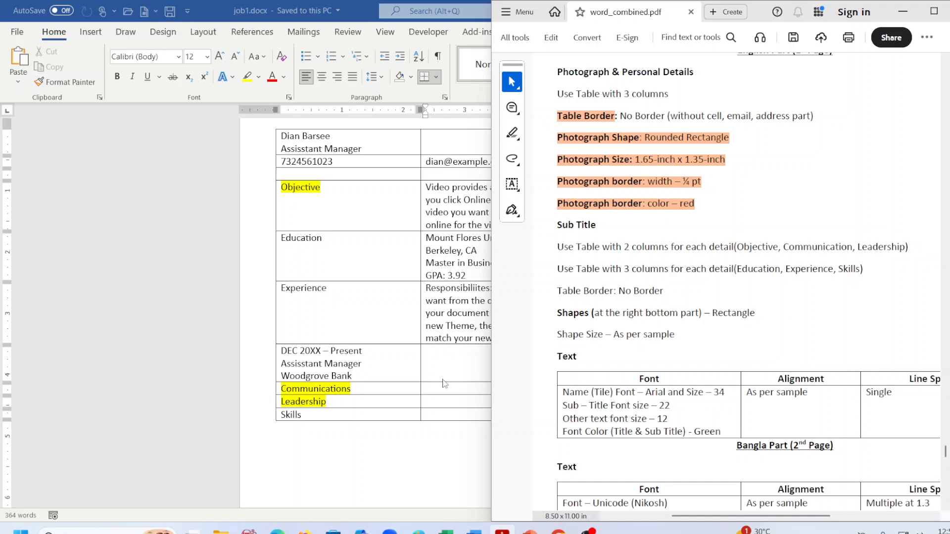
scroll(598, 324, down, 12)
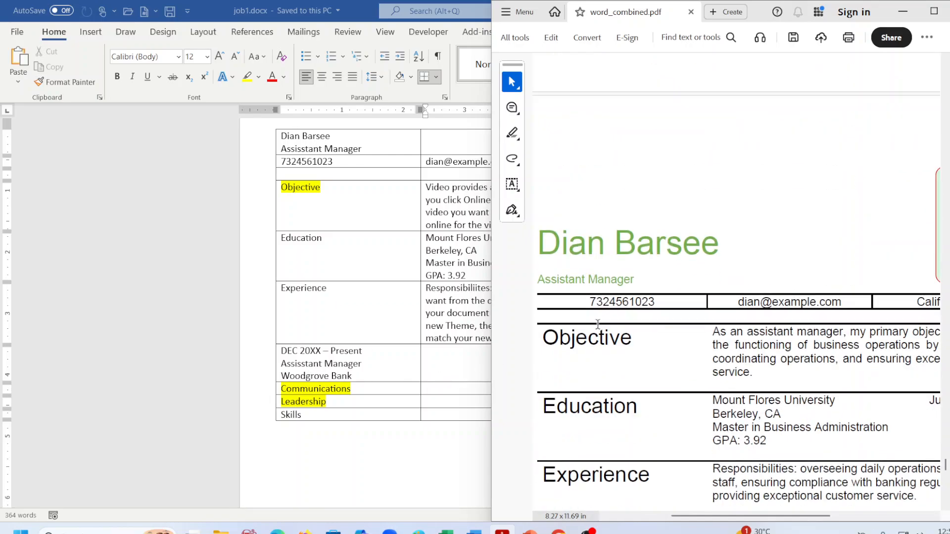
scroll(597, 324, down, 5)
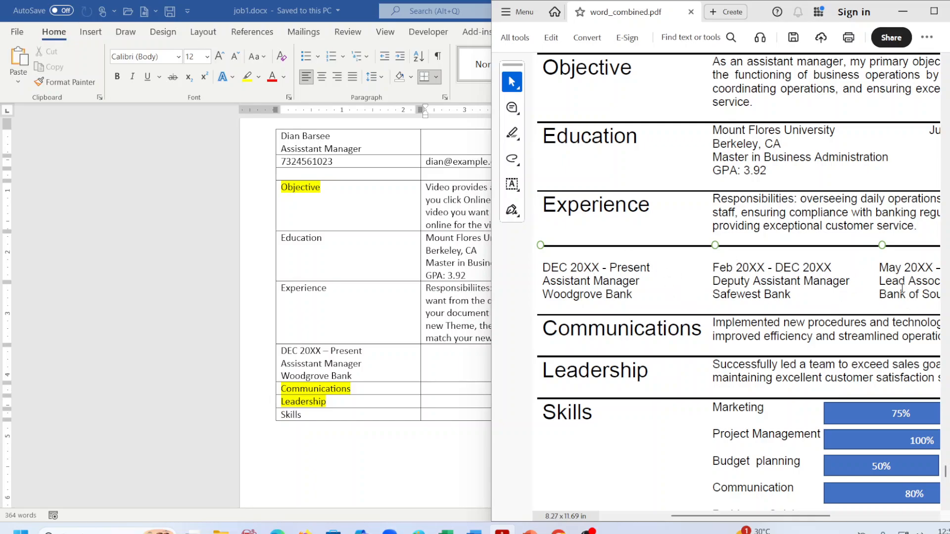
Enter Feb 20XX - DEC20XX, Deputy Assistant Manager and Safewest Bank in the DEC row's middle cell.
click(294, 355)
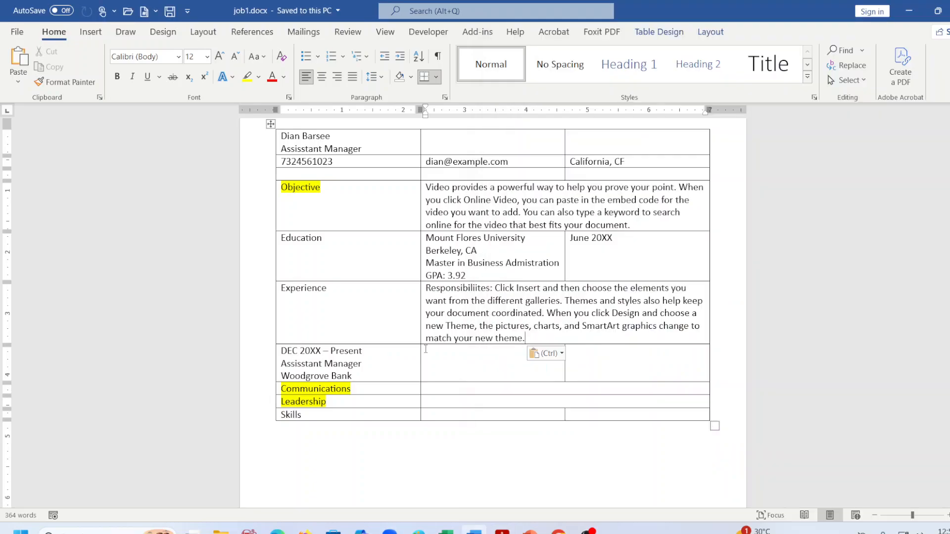
click(429, 356)
text(Fe)
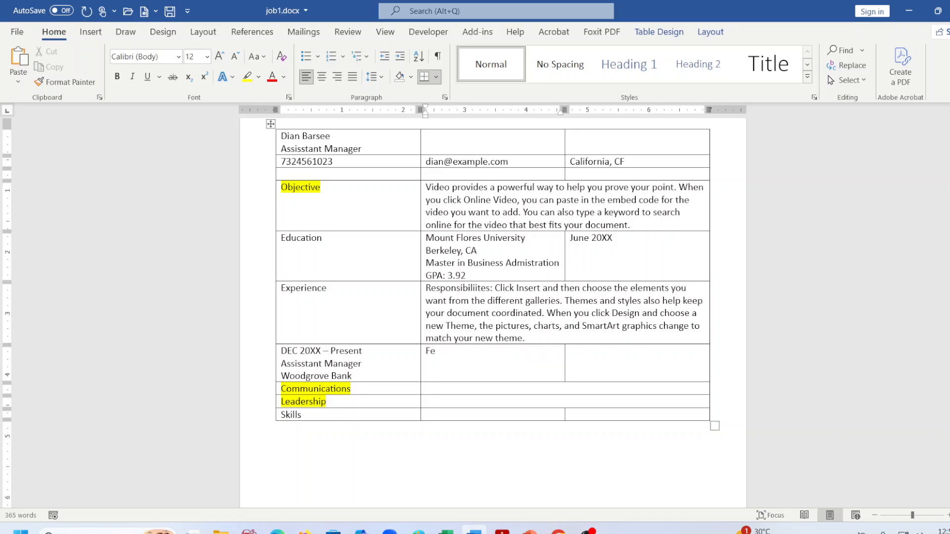
text(b 20)
text(XX -)
text( DE)
text(C20)
text(XX)
key(Return)
text(Deputy)
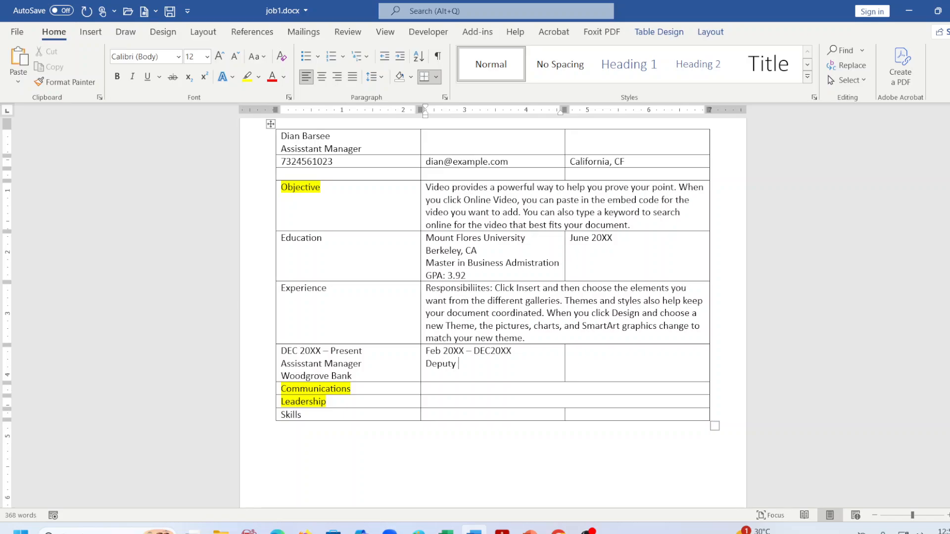
text( Assistant Managert)
key(BackSpace)
key(Return)
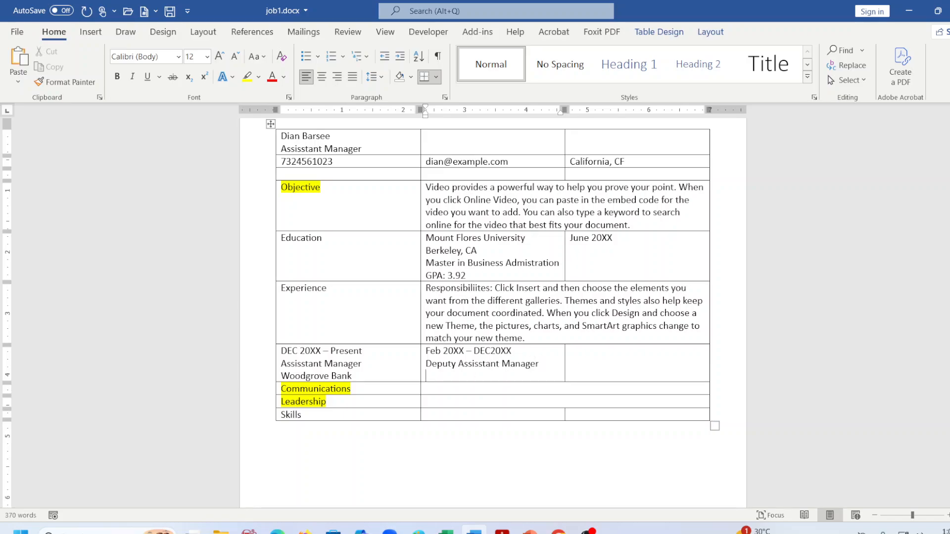
text(Safewest Bank)
Enter May 20XX - Feb 20XX, Lead Associate and Bank of South in the third cell, then save.
click(586, 357)
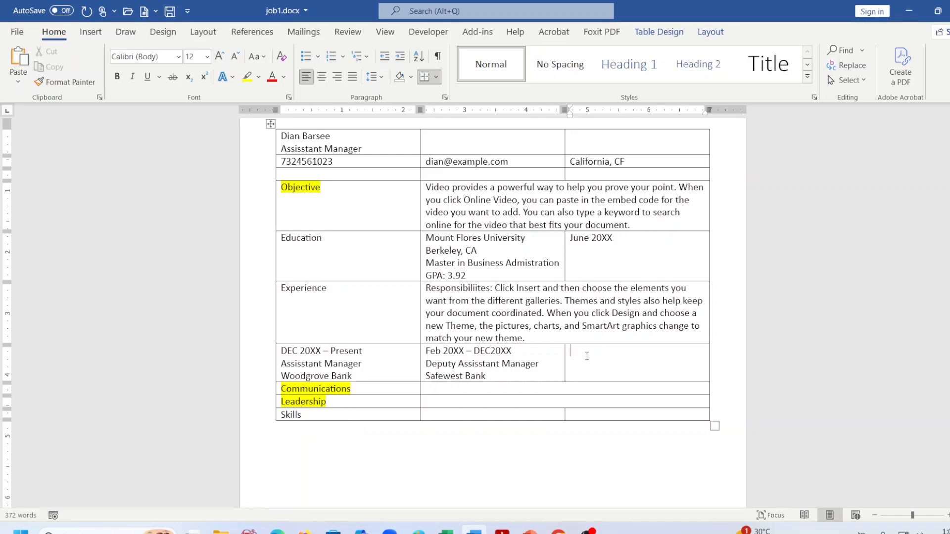
text(May 20XX - Feb 20XX)
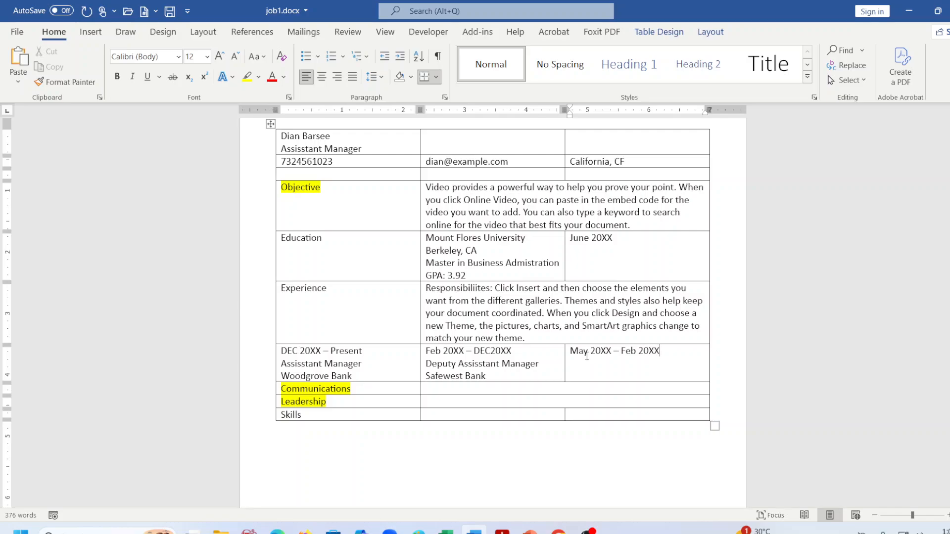
key(Return)
text(Lead Associate)
key(Return)
text(Bank o)
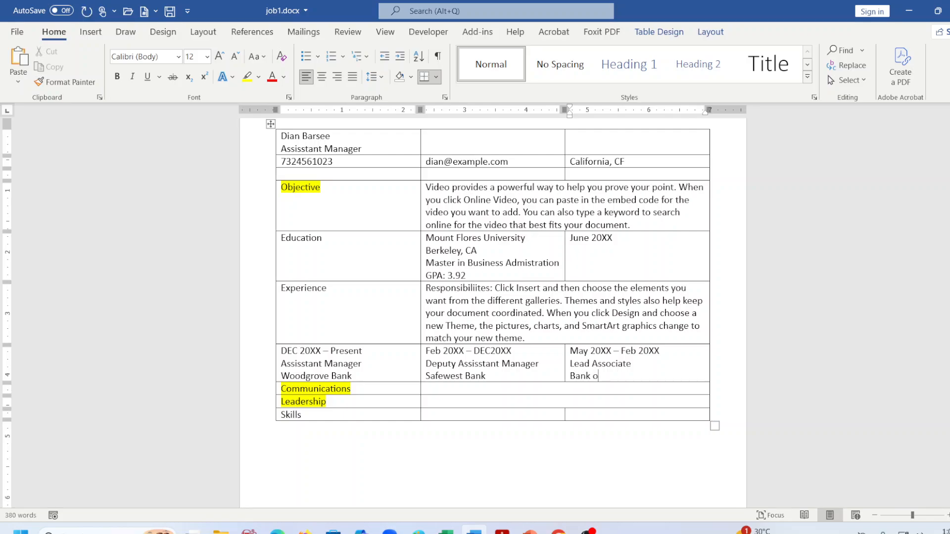
text(f South)
key(ctrl+s)
scroll(532, 357, down, 2)
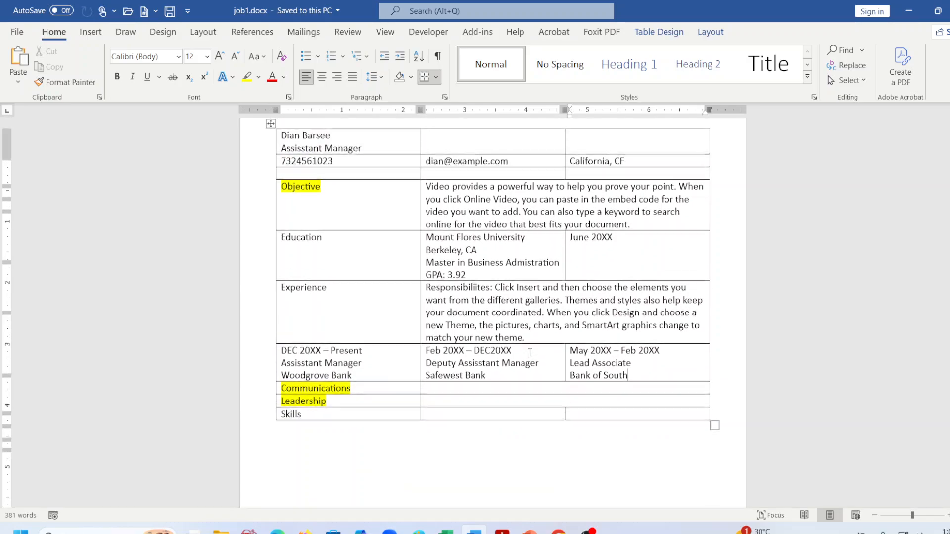
Cut the two-sentence picture-fitting block, ending at 'sign.', out of the body text.
click(463, 330)
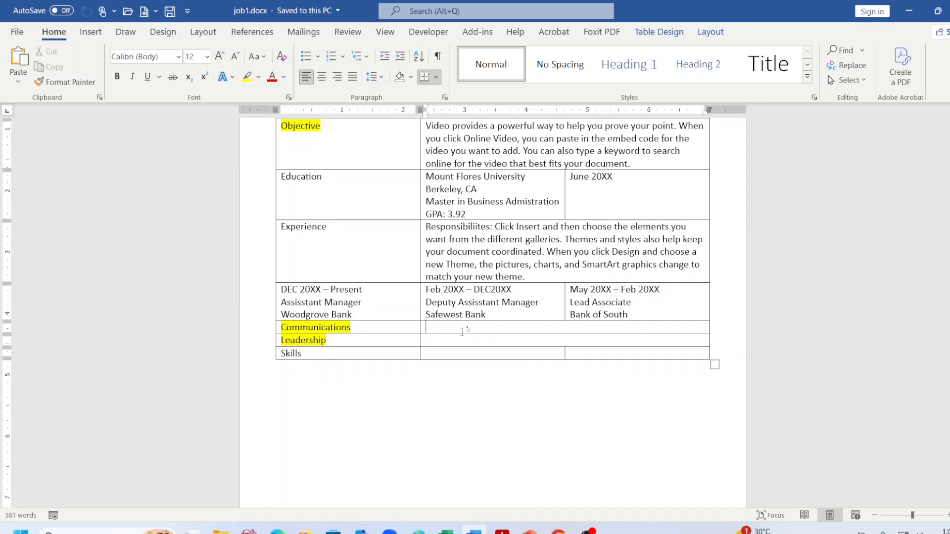
scroll(451, 309, down, 8)
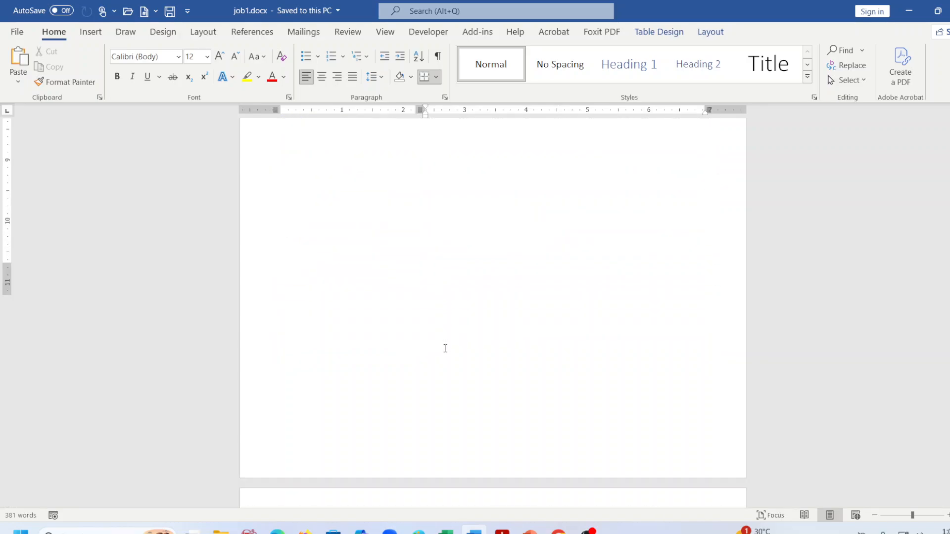
scroll(445, 348, down, 2)
drag(277, 176, 416, 203)
drag(277, 253, 297, 273)
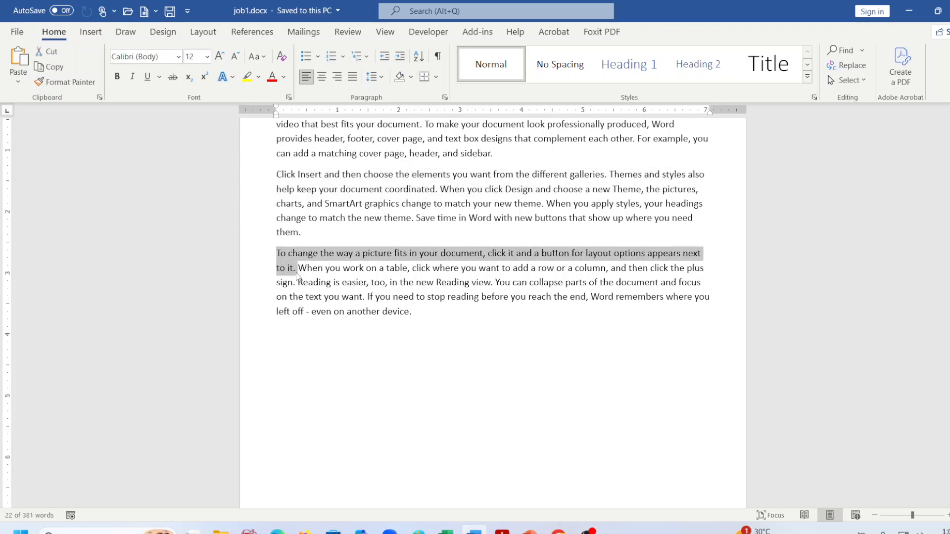
key(shift+Right)
key(shift+Right)
key(shift+Right)
key(shift+Right)
key(shift+Right)
key(shift+Right)
key(shift+Right)
key(shift+Right)
key(shift+Right)
key(shift+Right)
key(shift+Right)
key(shift+Right)
key(shift+Right)
key(shift+Right)
key(shift+Right)
key(shift+Right)
key(shift+Right)
key(shift+Right)
key(shift+Right)
key(shift+Right)
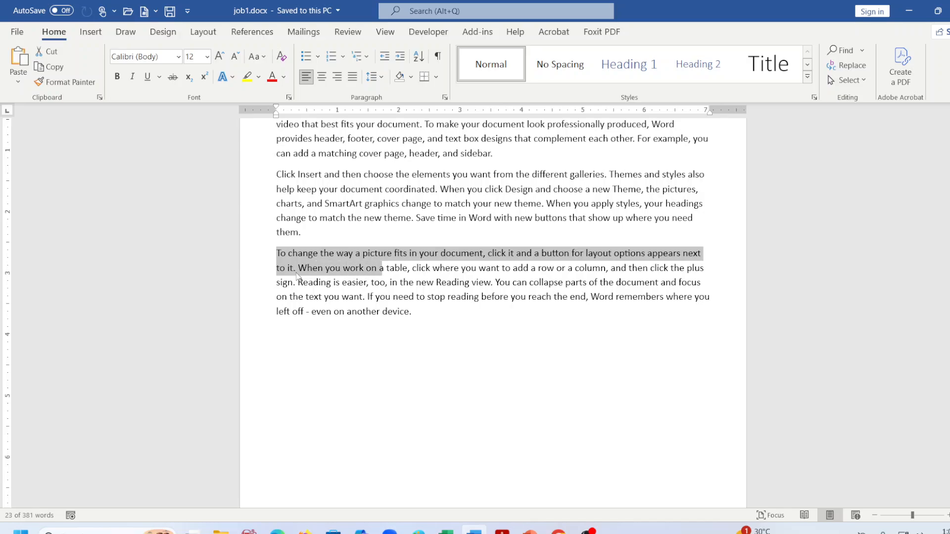
key(shift+Right)
key(shift+Right)
key(shift+Right)
key(shift+Right)
key(shift+Right)
key(shift+Right)
key(shift+Right)
key(shift+Right)
key(shift+Right)
key(shift+Right)
key(shift+Right)
key(shift+Right)
key(shift+Right)
key(shift+Right)
key(shift+Right)
key(shift+Right)
key(shift+Right)
key(shift+Right)
key(shift+Right)
key(shift+Right)
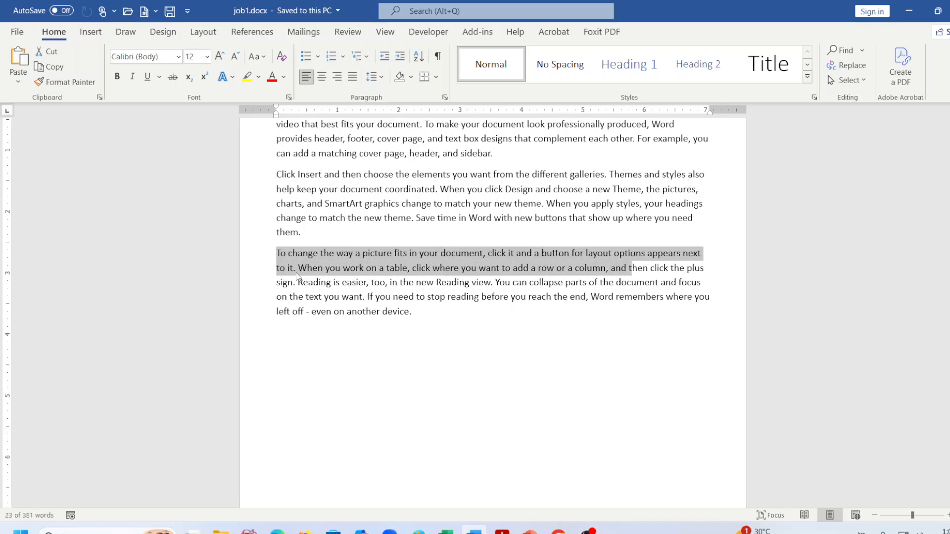
key(shift+Right)
key(shift+Right)
key(shift+Right)
key(shift+Right)
key(shift+Right)
key(shift+Right)
key(shift+Right)
key(shift+Right)
key(ctrl+c)
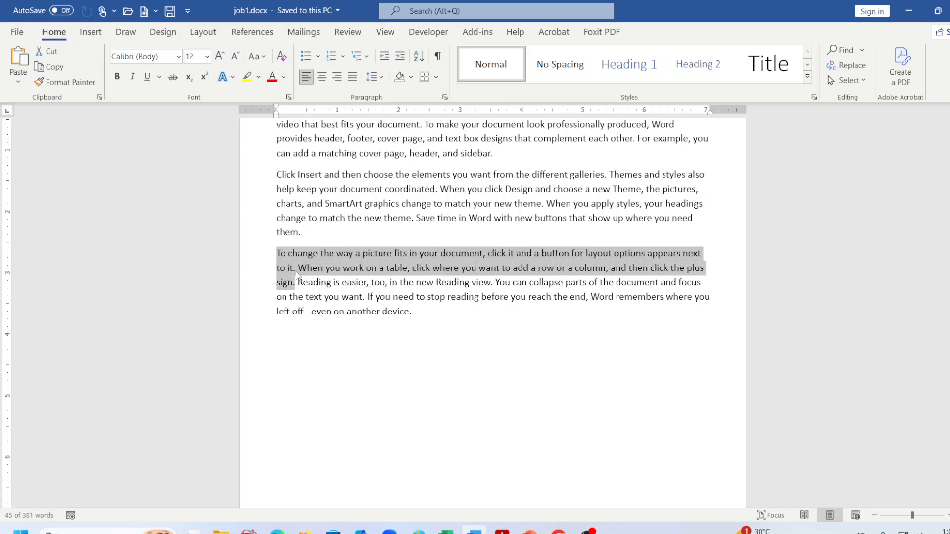
key(Delete)
Paste the block beside Communications and beside Leadership, then save job1.docx.
scroll(305, 284, down, 15)
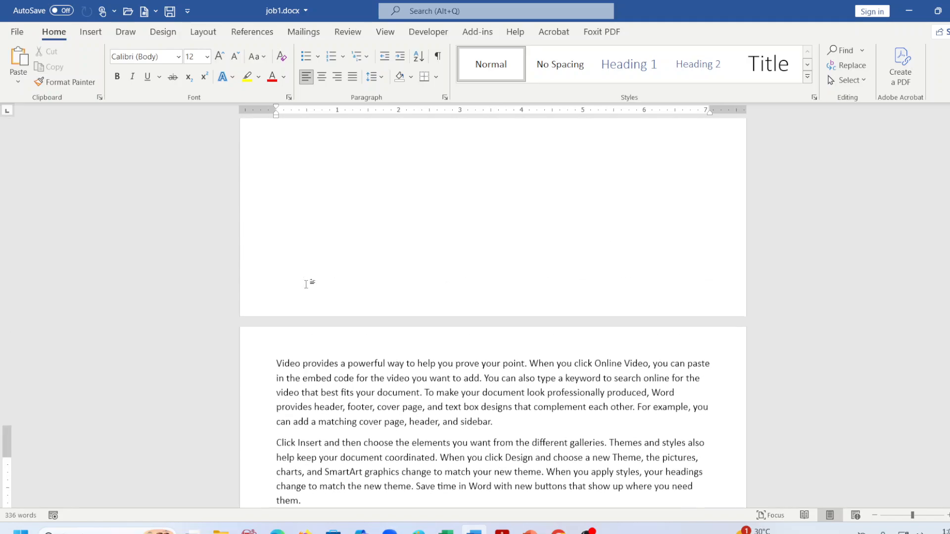
scroll(346, 297, up, 1)
click(444, 326)
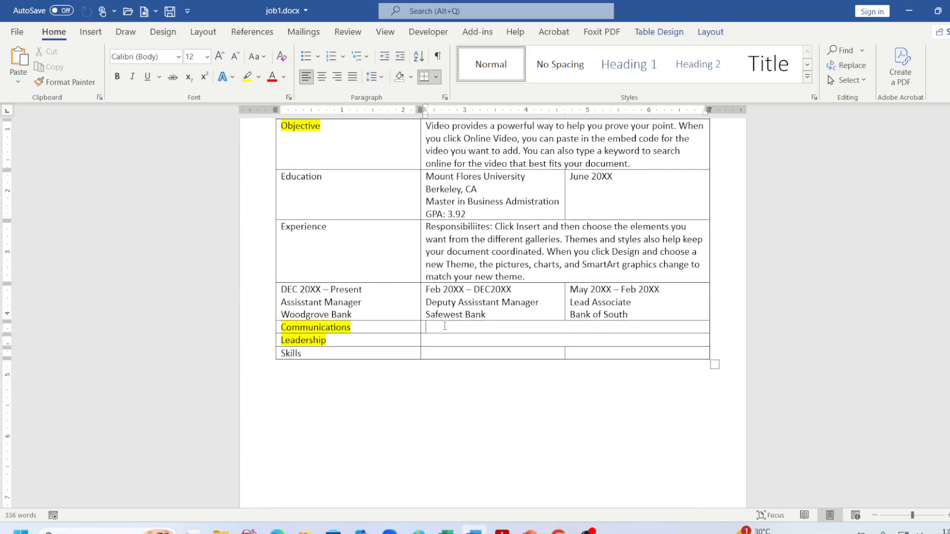
key(ctrl+v)
click(438, 377)
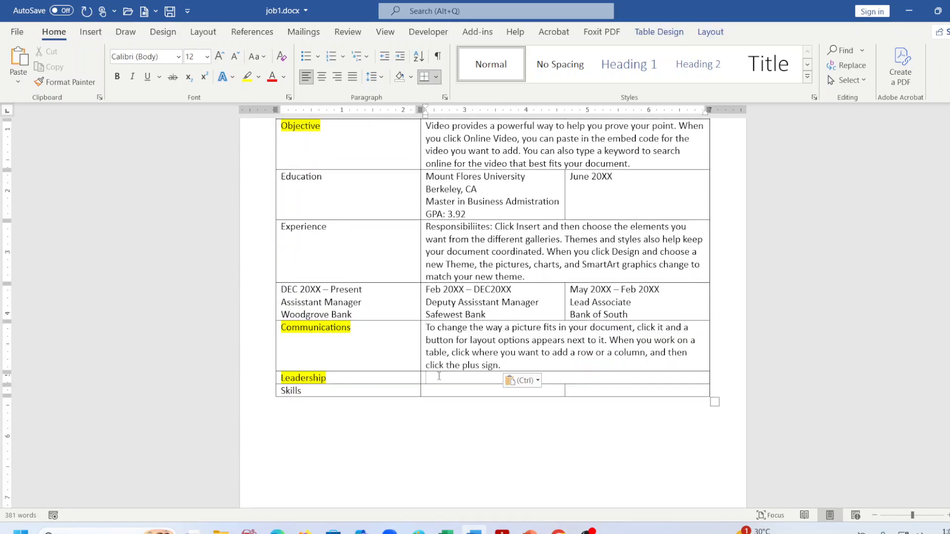
key(ctrl+v)
key(ctrl+s)
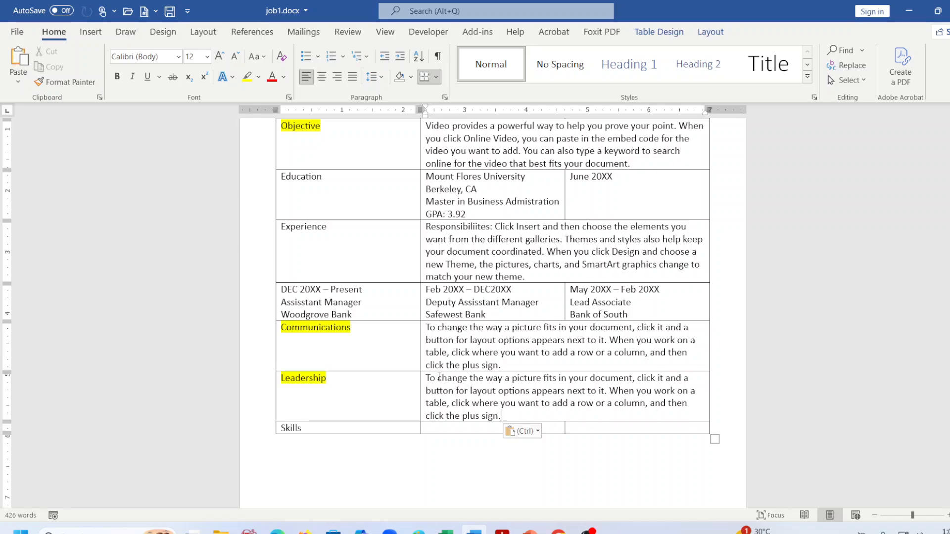
scroll(439, 377, down, 2)
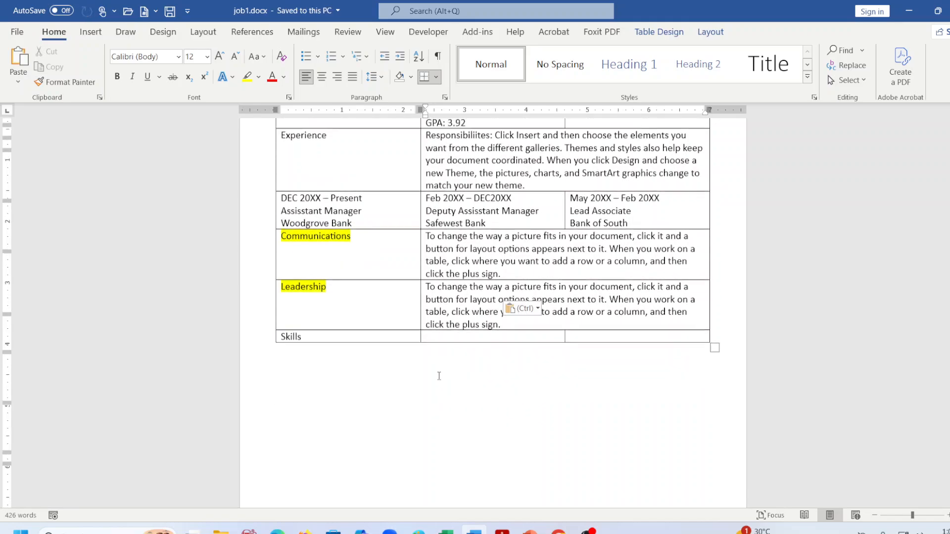
scroll(439, 376, up, 4)
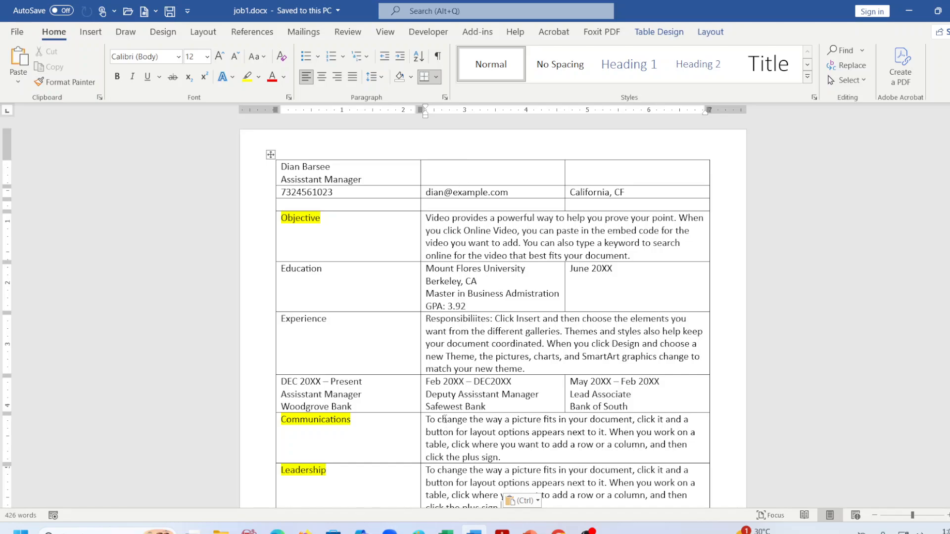
scroll(445, 420, down, 3)
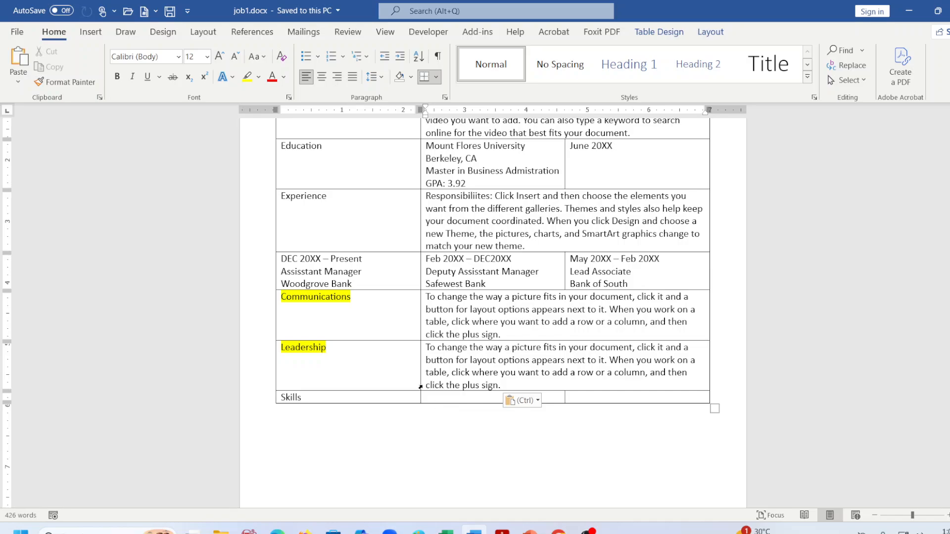
scroll(420, 385, up, 3)
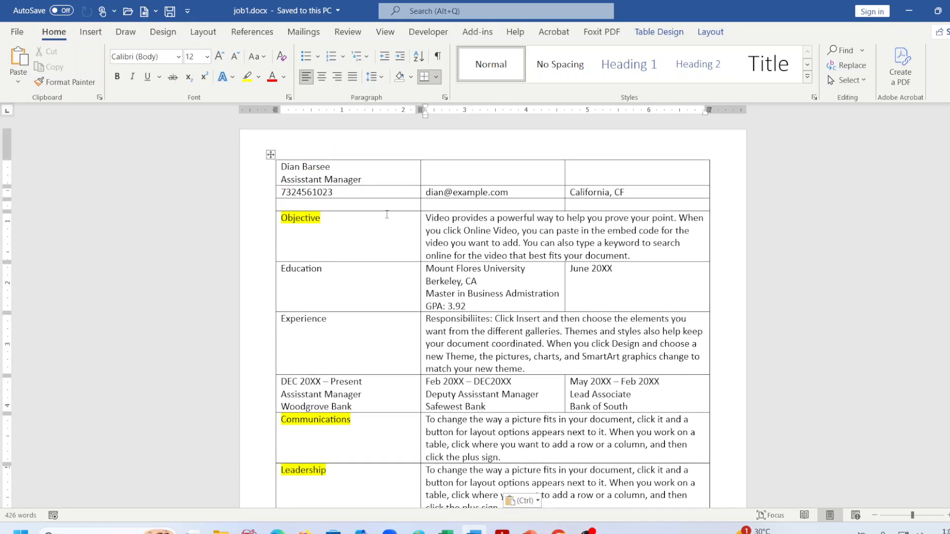
click(445, 172)
drag(408, 173, 408, 177)
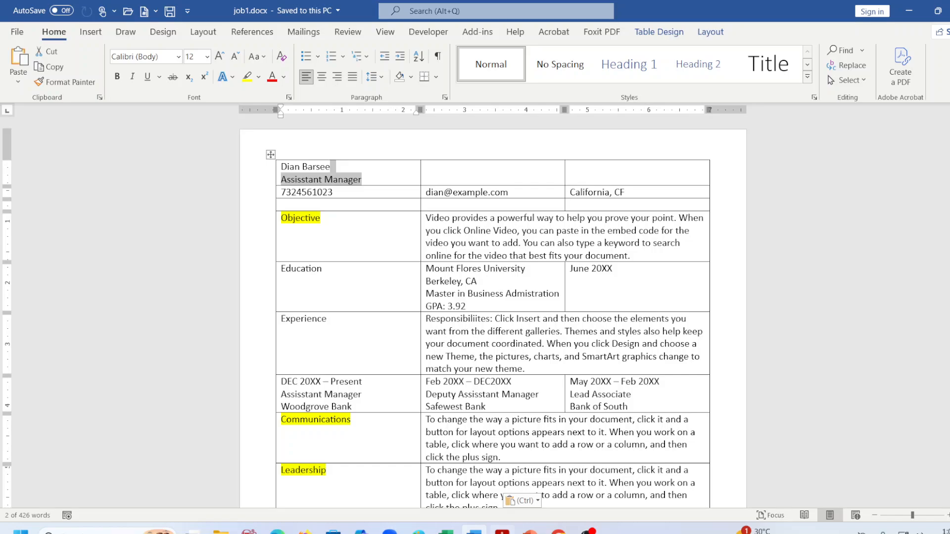
click(501, 532)
scroll(632, 426, up, 5)
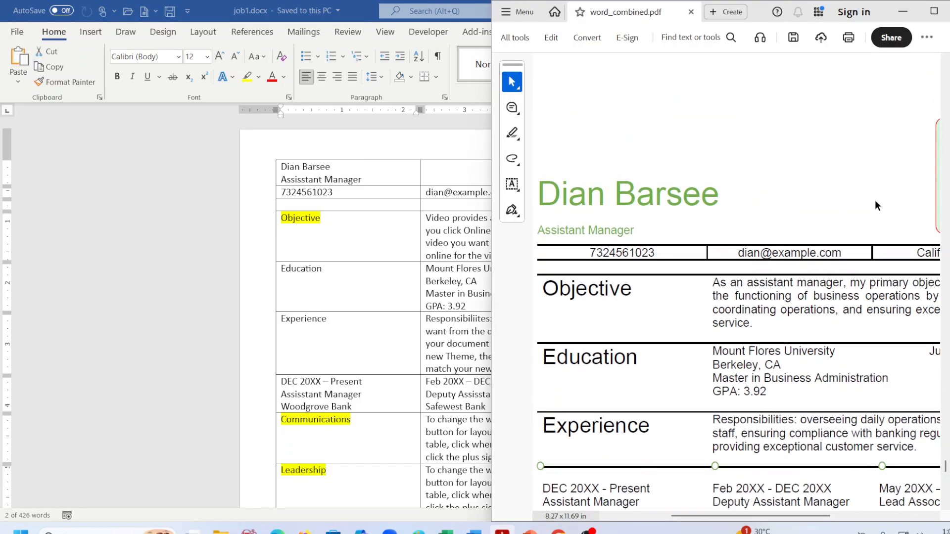
click(328, 290)
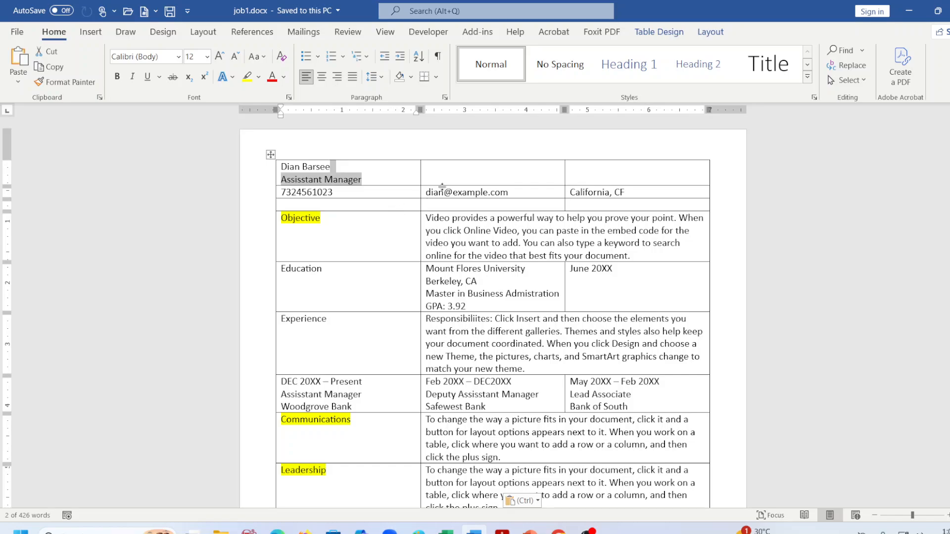
click(442, 187)
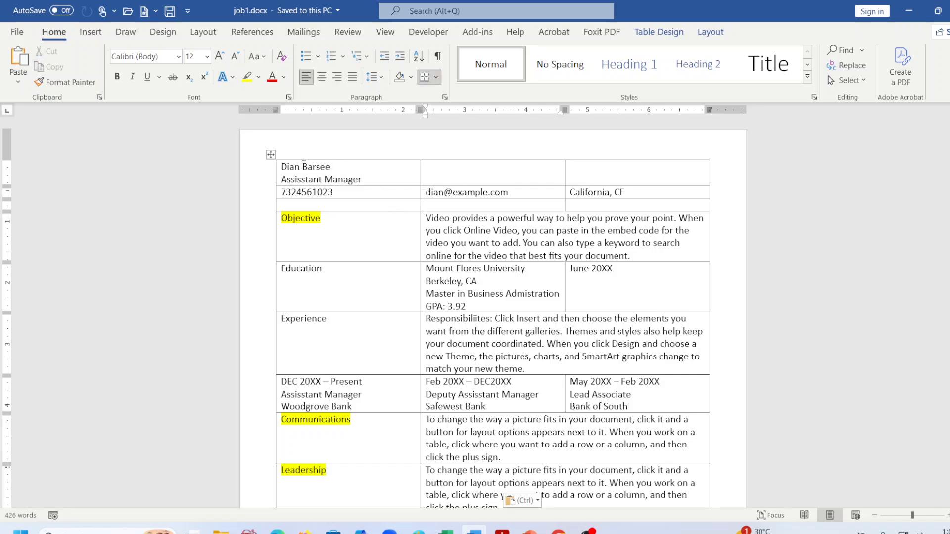
Merge the name and job title row into one full-width header cell.
drag(293, 166, 653, 182)
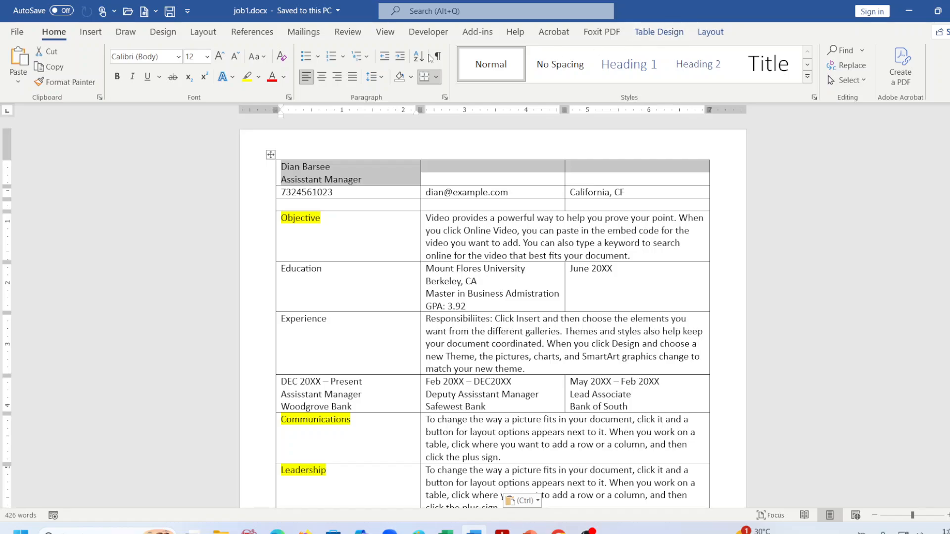
click(659, 33)
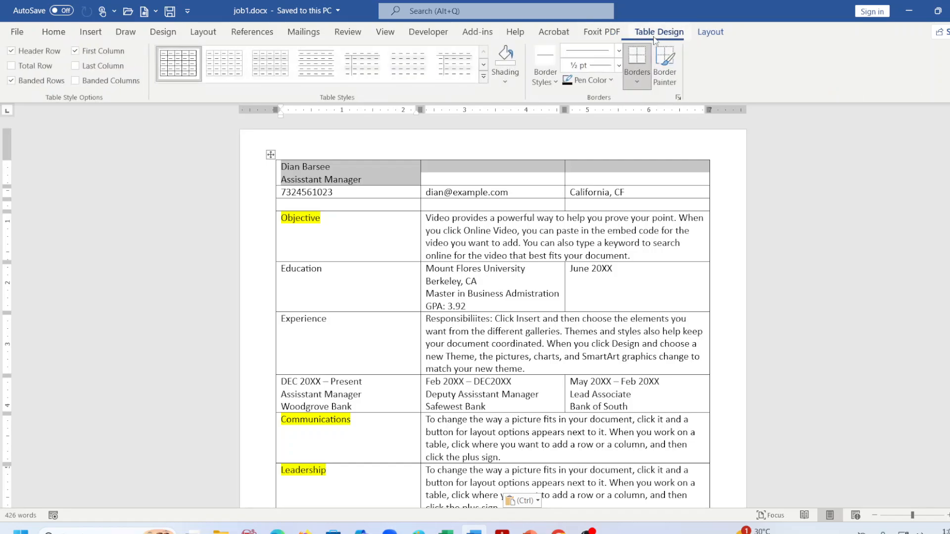
click(702, 34)
click(331, 74)
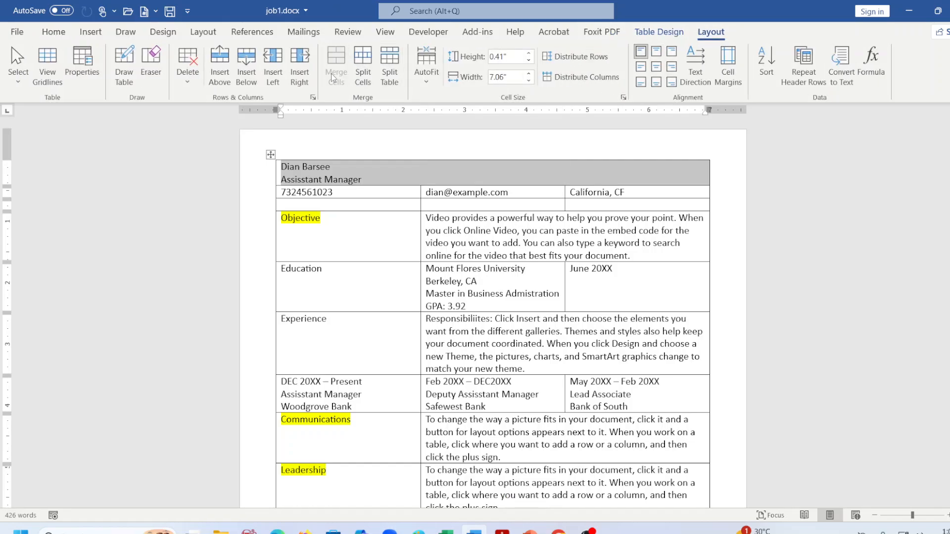
click(450, 174)
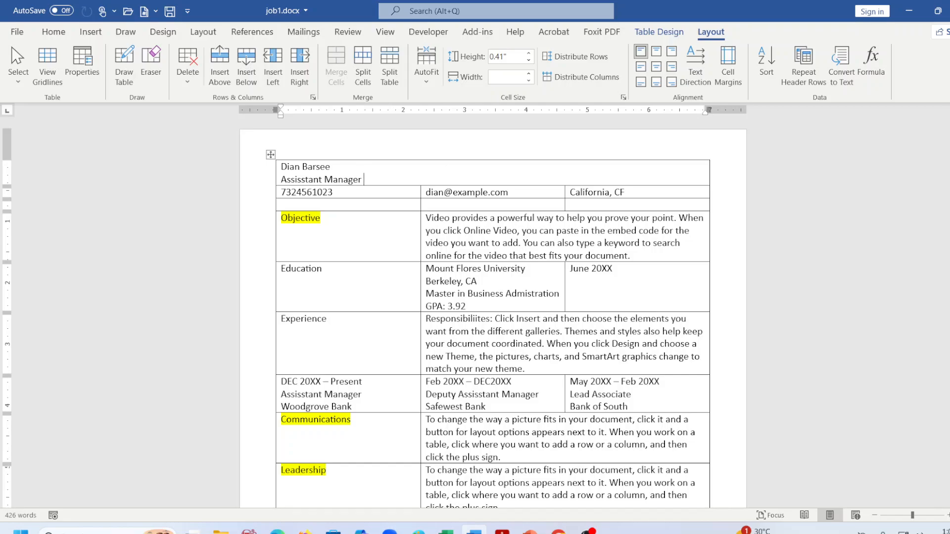
Insert the male.jpg cartoon portrait from this device below the name and title.
click(92, 32)
click(136, 76)
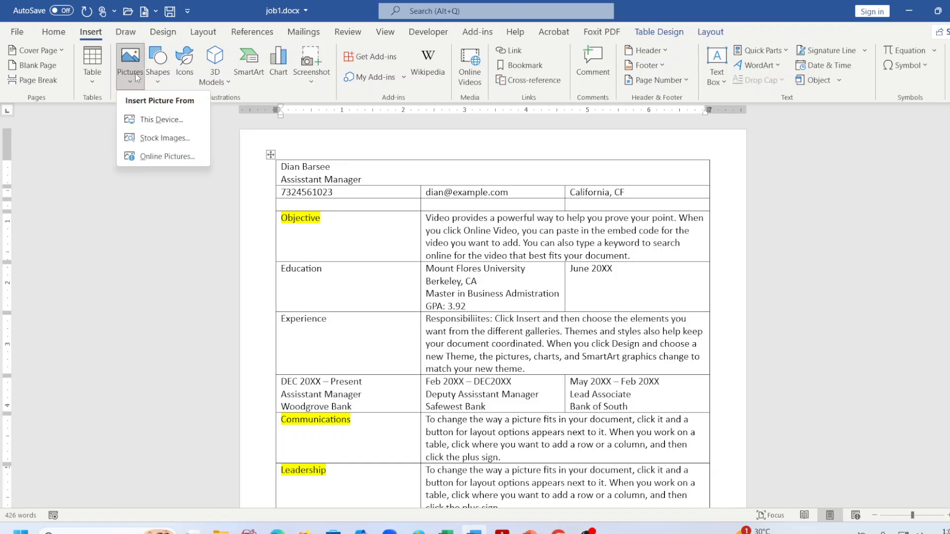
click(147, 121)
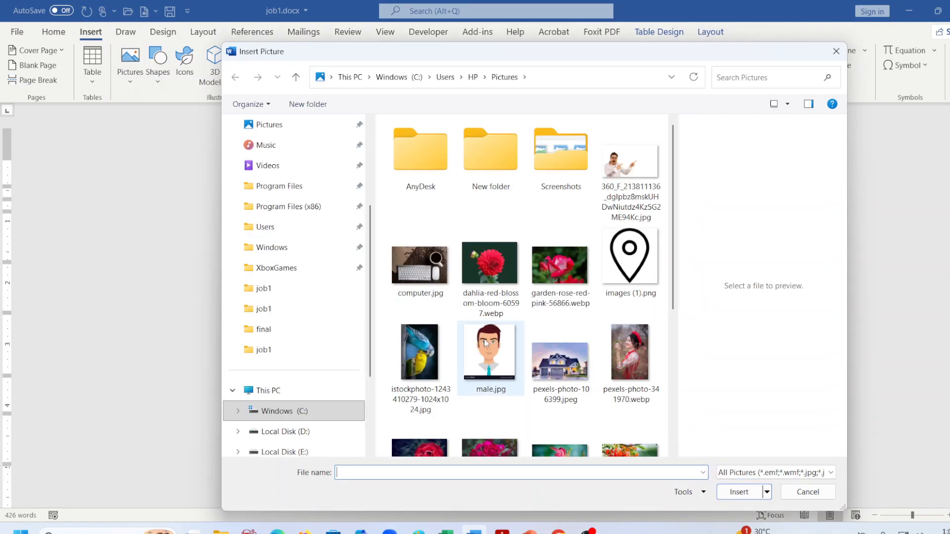
click(484, 339)
click(737, 492)
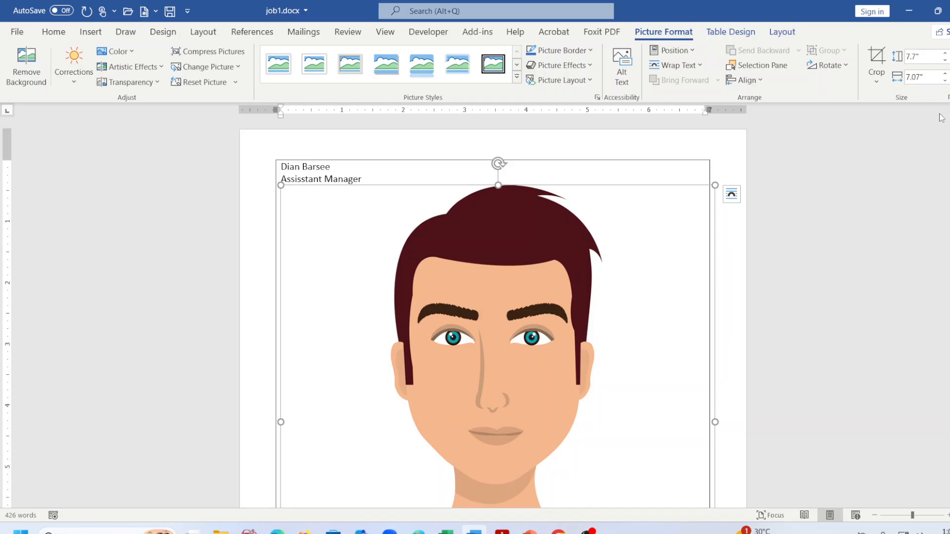
click(947, 97)
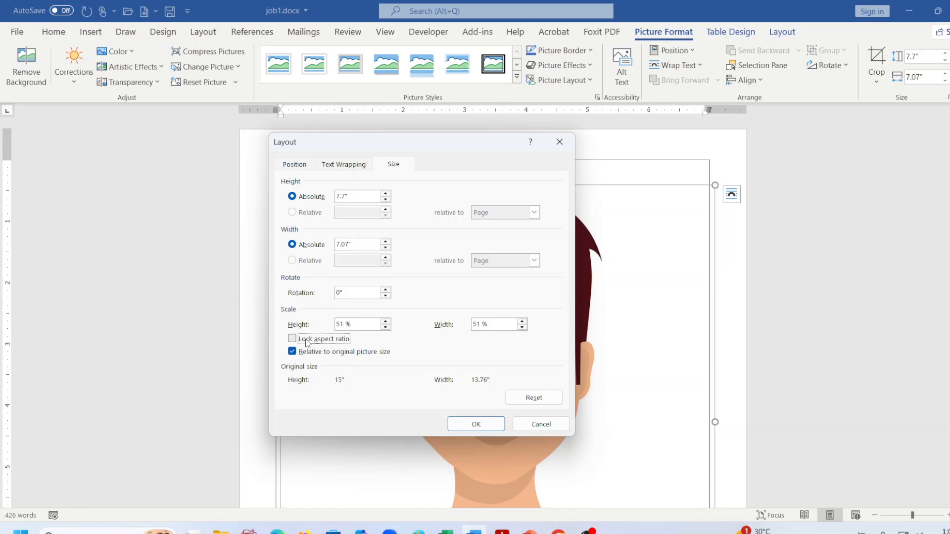
Resize the portrait to 1.65" high and 1.35" wide.
click(346, 197)
key(BackSpace)
key(BackSpace)
key(BackSpace)
text(1.65)
click(349, 244)
key(BackSpace)
key(BackSpace)
key(BackSpace)
key(BackSpace)
text(1.35)
click(475, 425)
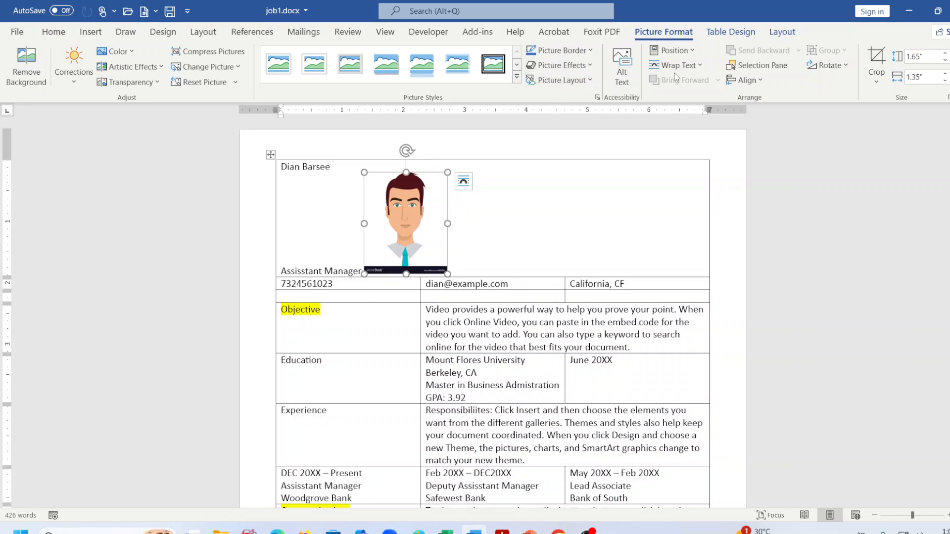
Set the portrait's text wrapping to Through and drag it to the header cell's right edge.
click(688, 66)
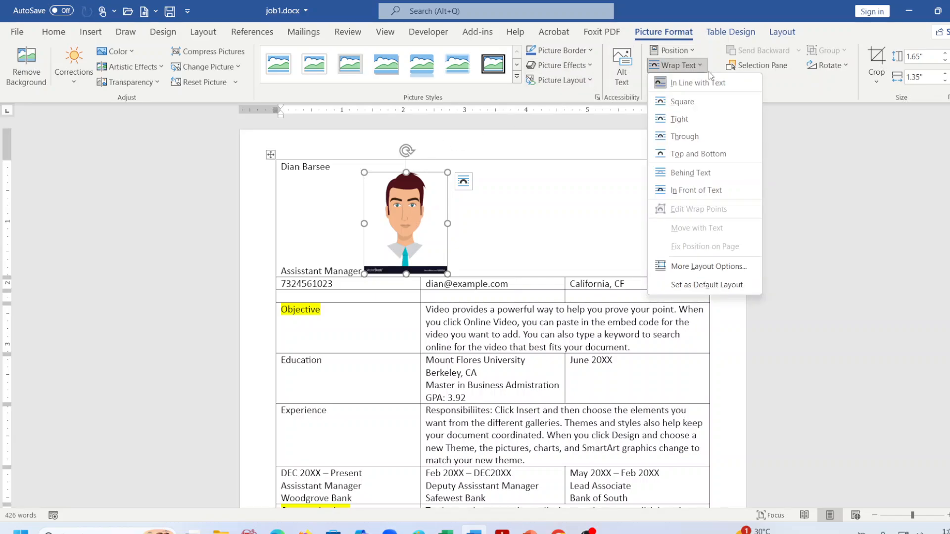
click(681, 136)
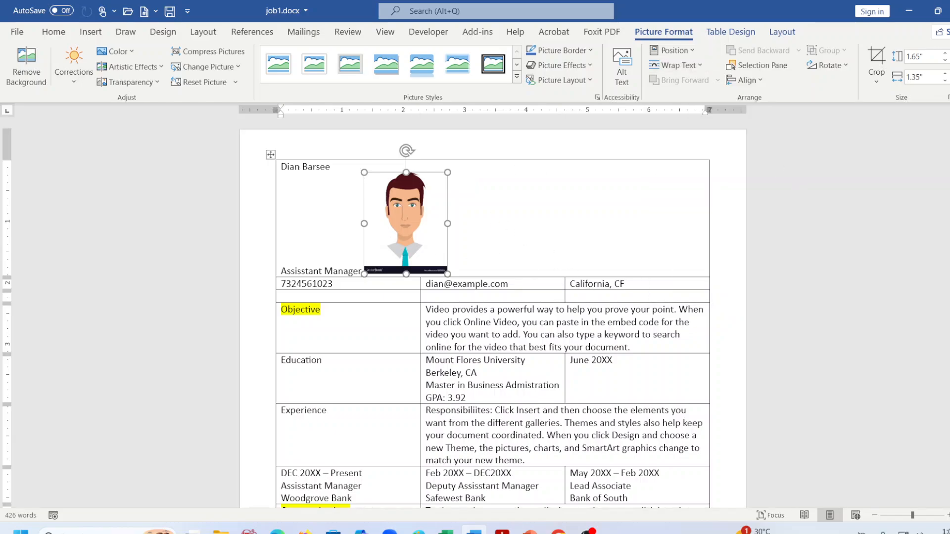
click(506, 264)
click(439, 234)
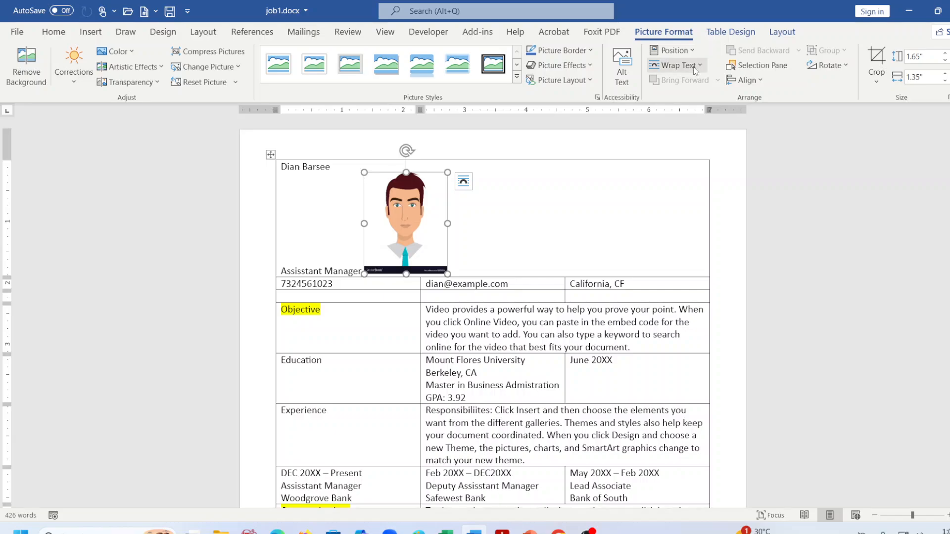
click(676, 65)
click(684, 142)
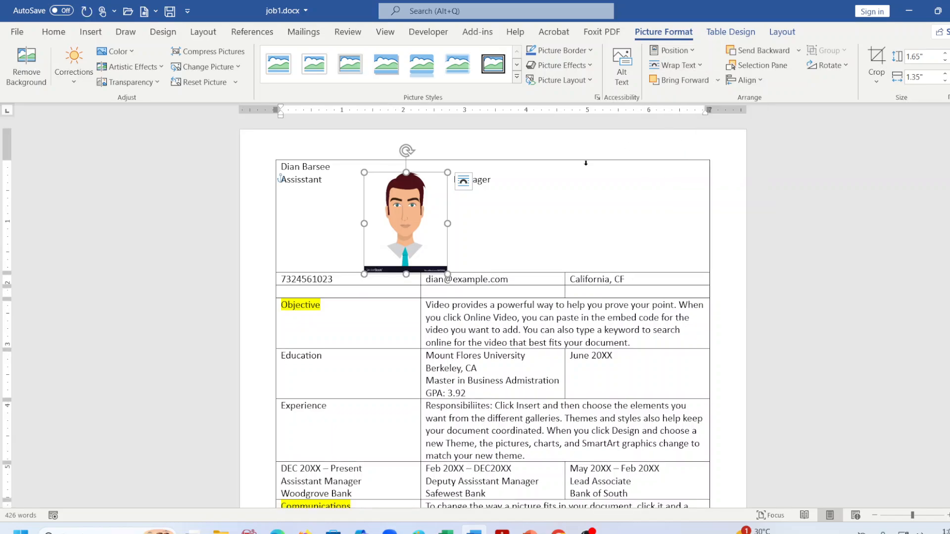
drag(420, 209, 638, 213)
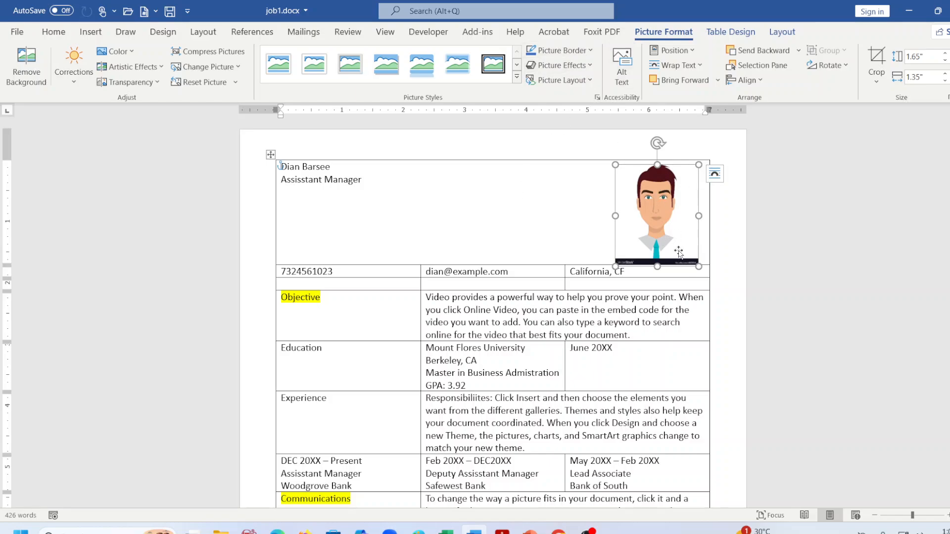
Give the portrait a ¼ pt red picture border.
click(582, 55)
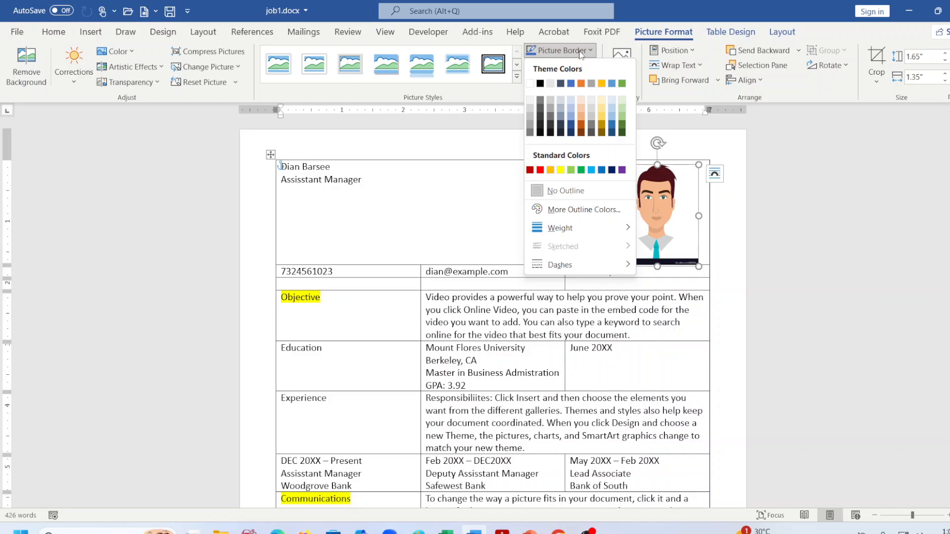
mouse_move(547, 234)
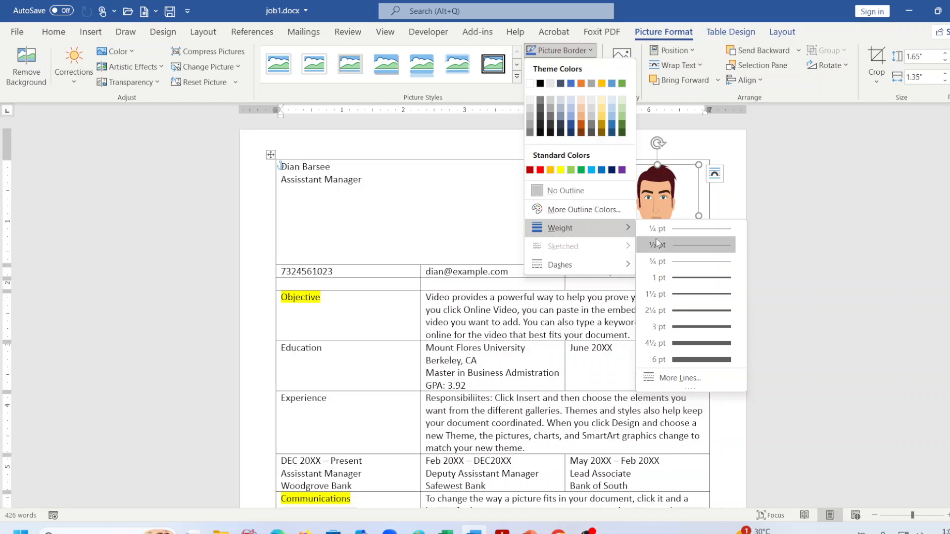
click(687, 235)
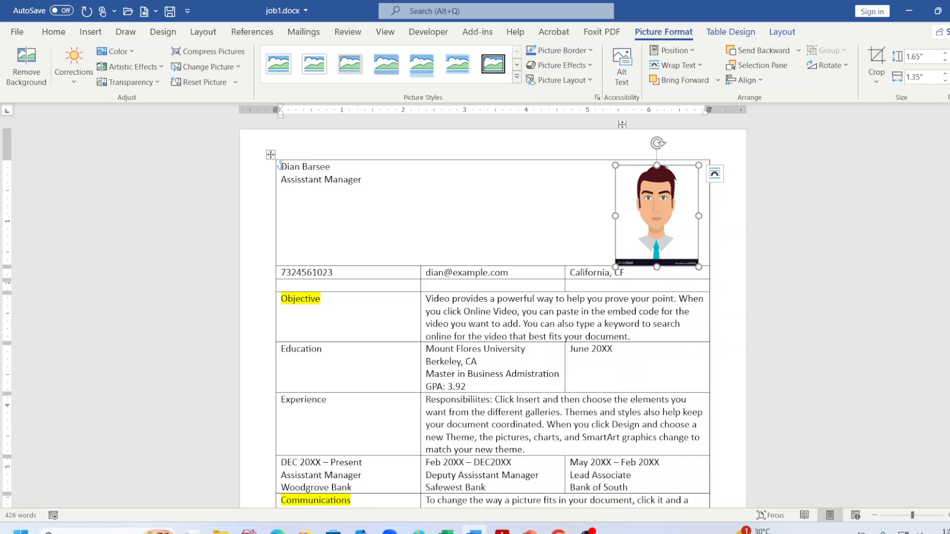
click(587, 51)
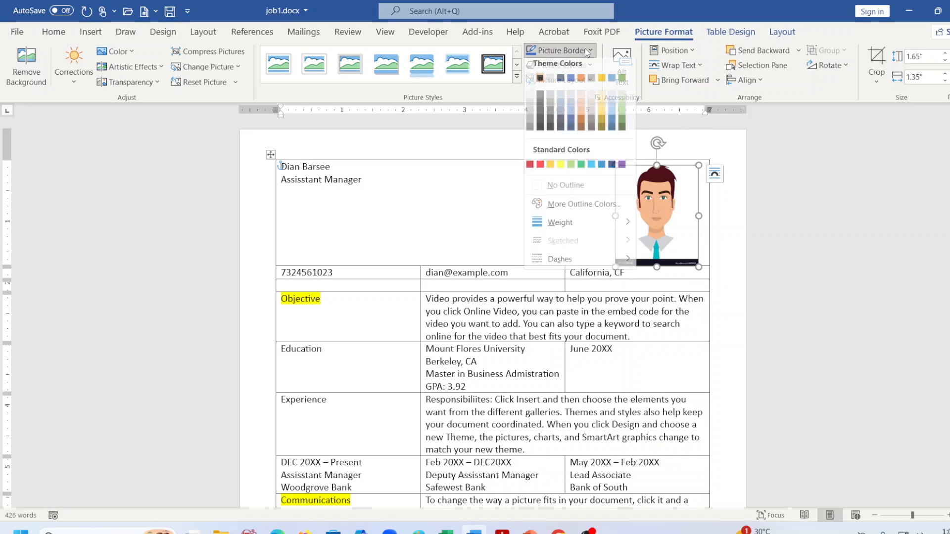
click(537, 172)
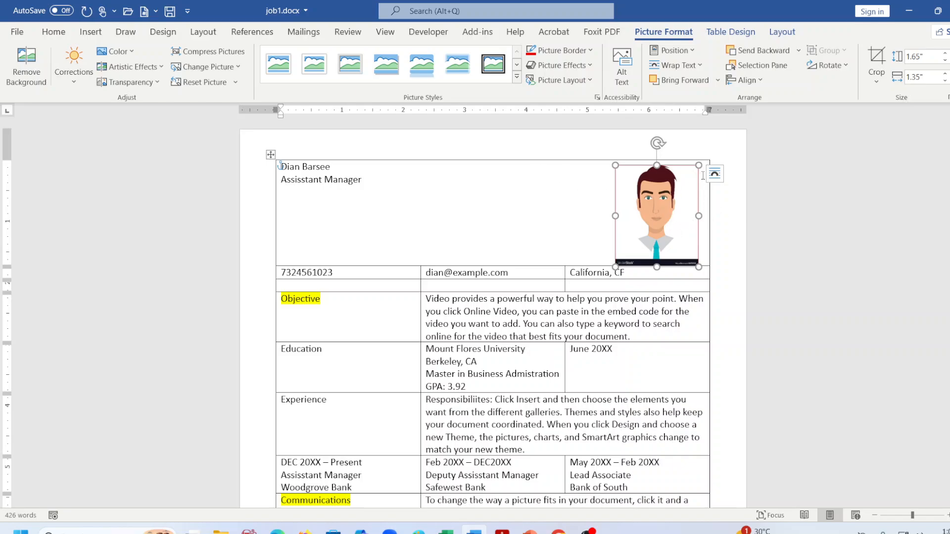
click(749, 192)
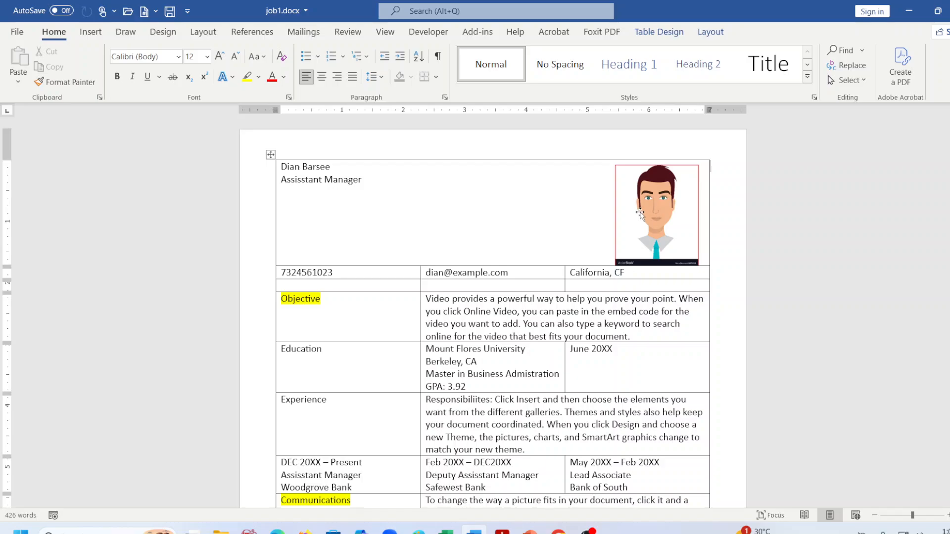
click(640, 213)
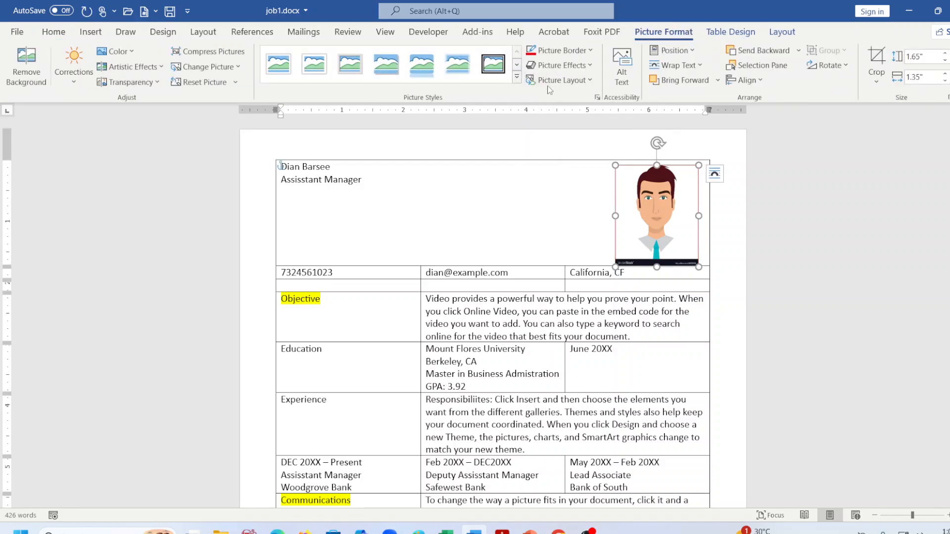
Style the photo as Reflected Rounded Rectangle, set Reflection to No Reflection, and save job1.docx.
click(517, 78)
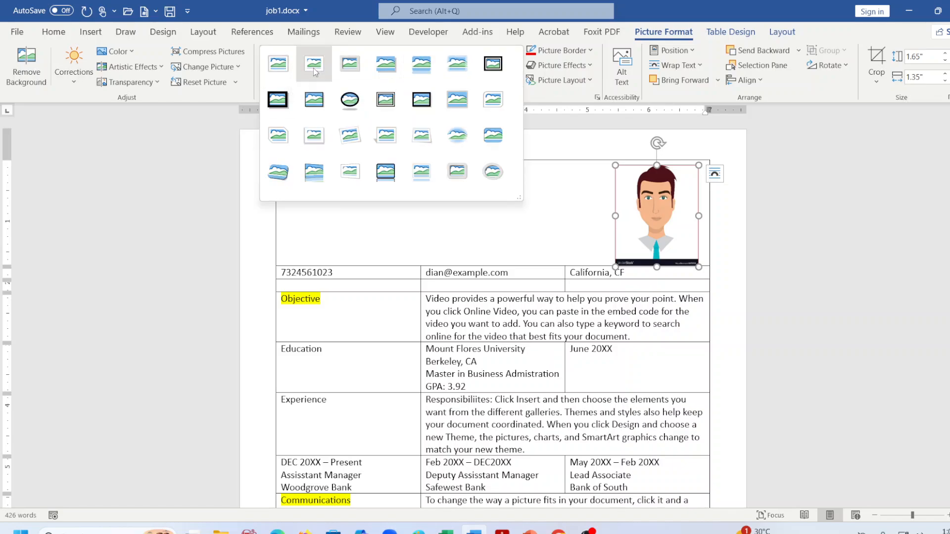
click(428, 70)
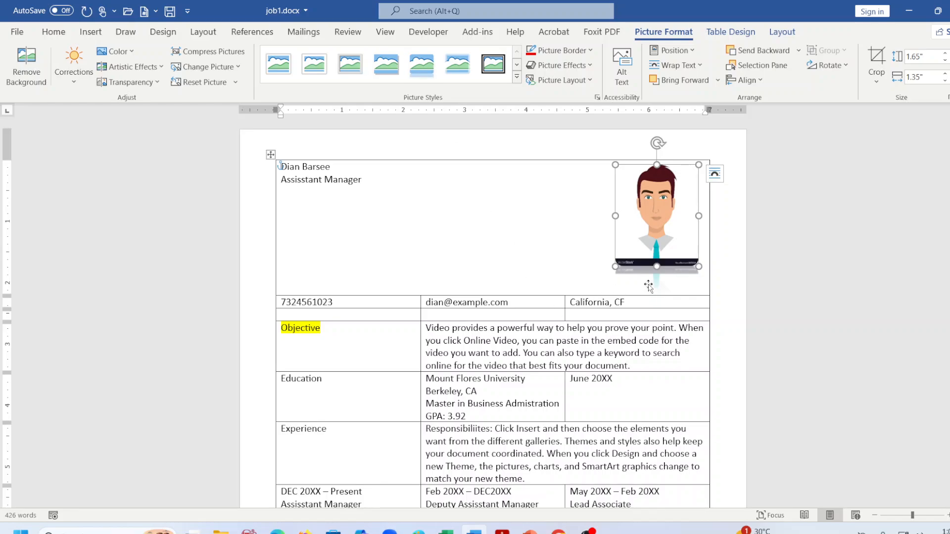
click(586, 66)
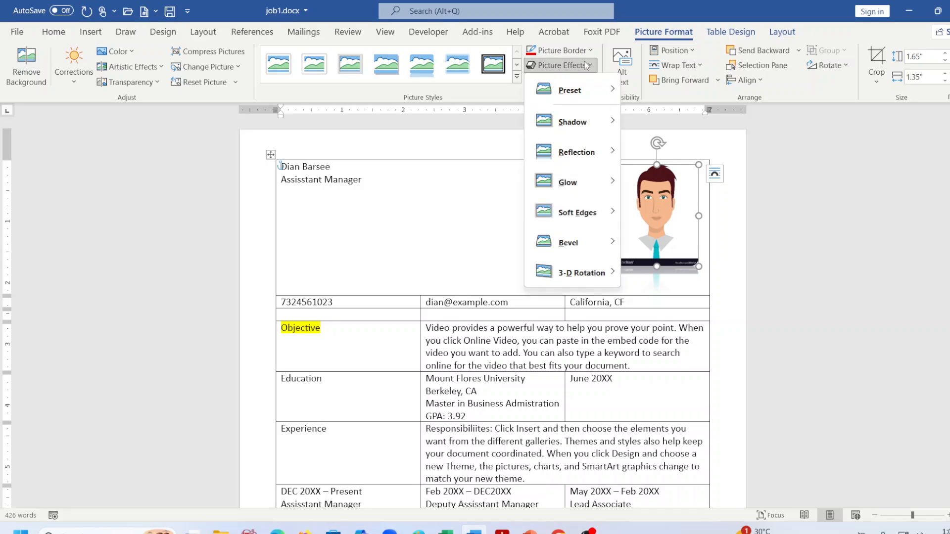
mouse_move(590, 160)
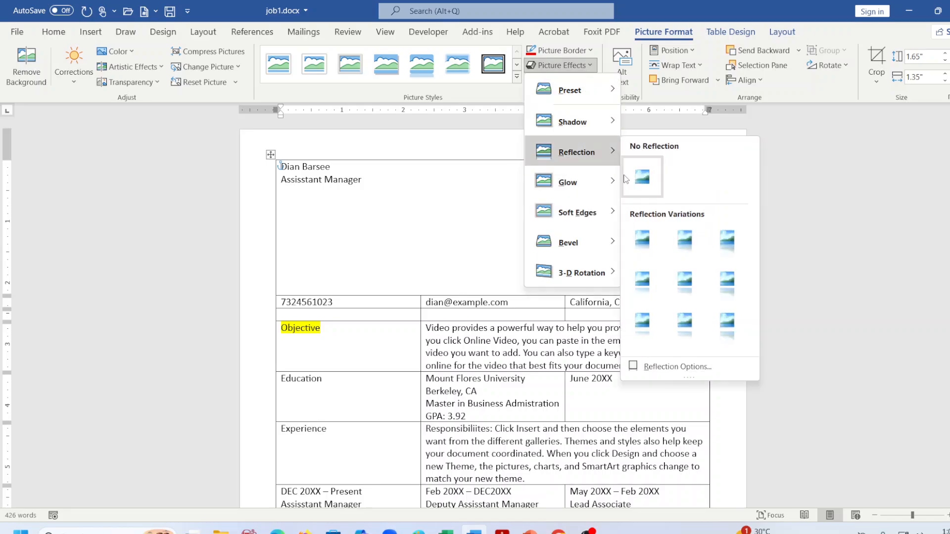
click(642, 177)
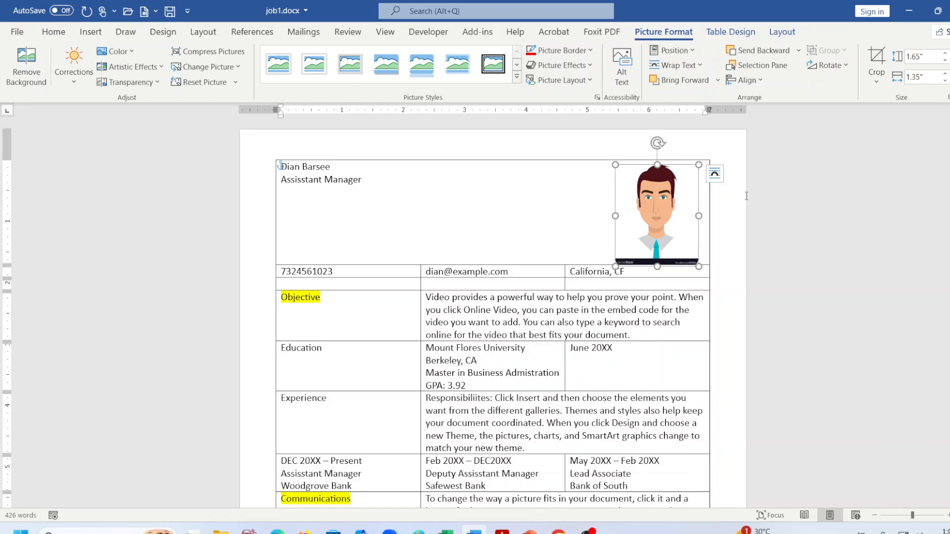
key(ctrl+s)
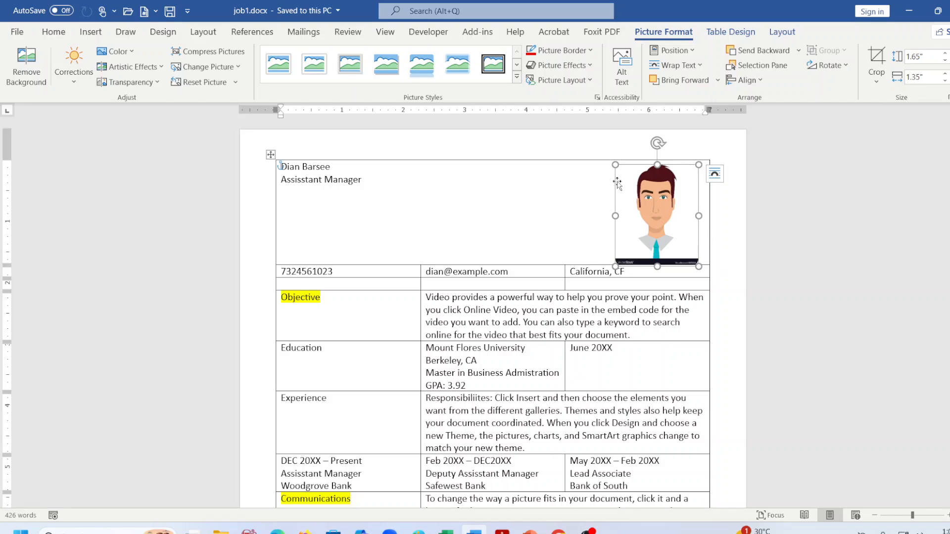
Browse the full picture styles gallery, close it unchanged, and reselect the photo.
click(517, 67)
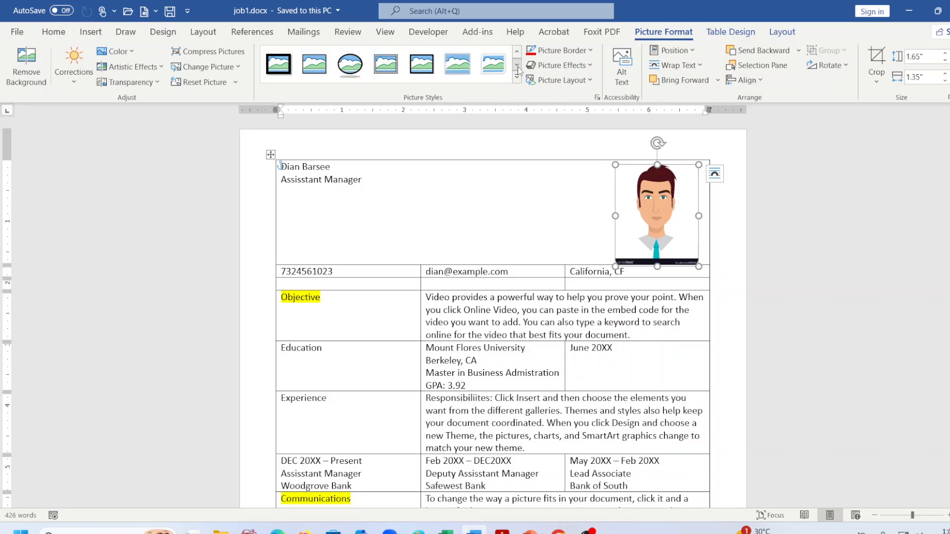
click(517, 77)
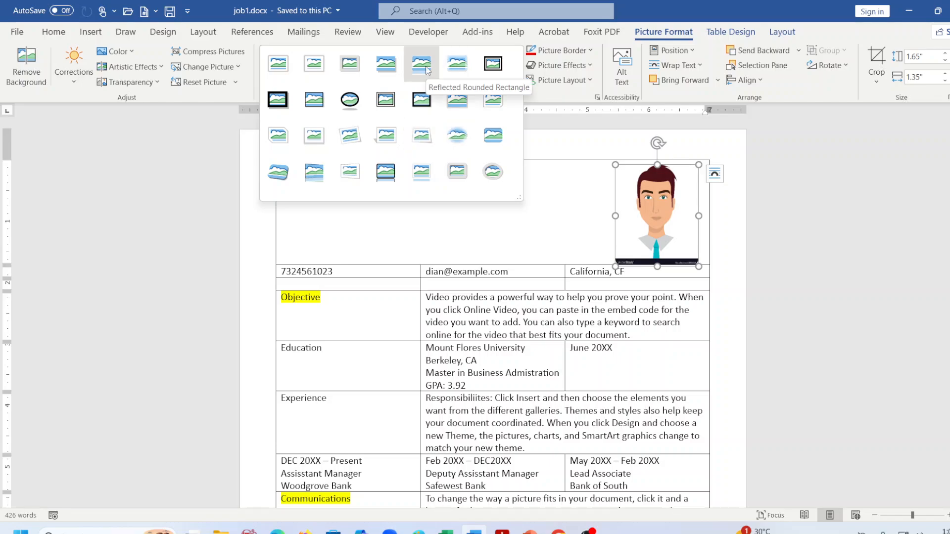
click(814, 230)
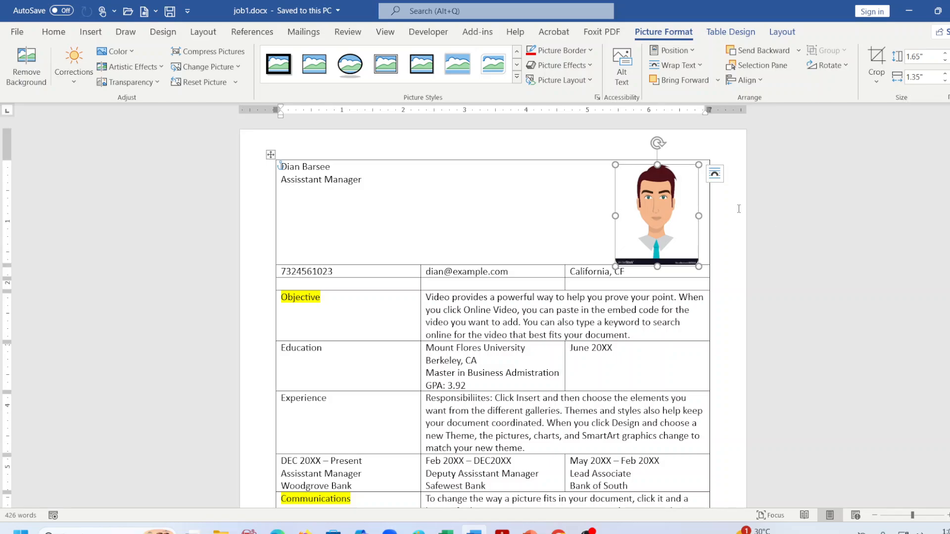
click(771, 231)
click(667, 218)
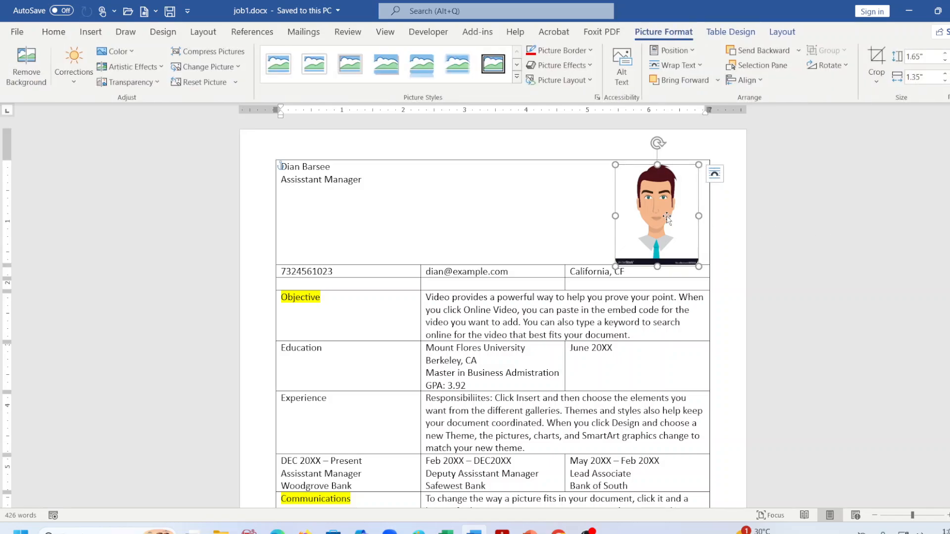
Give the photo a ¼ pt red picture border.
click(562, 50)
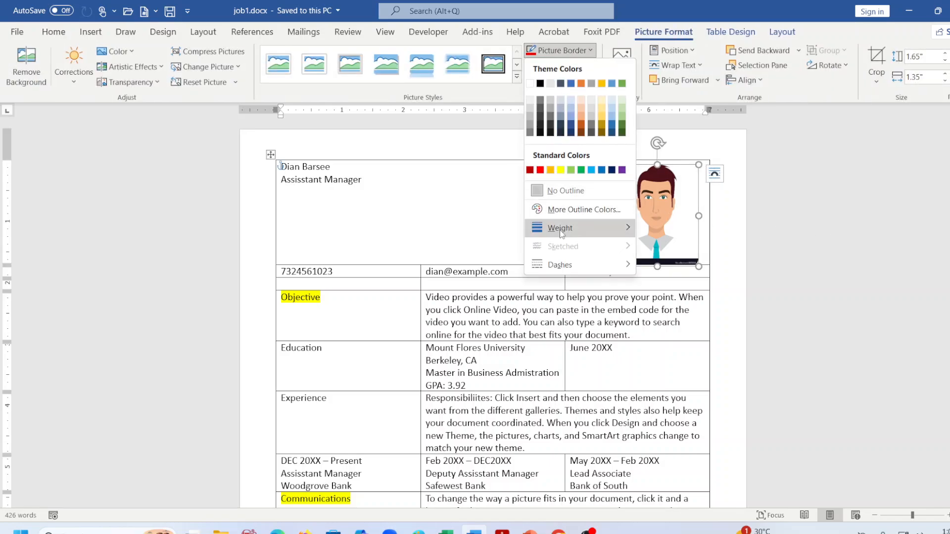
mouse_move(561, 233)
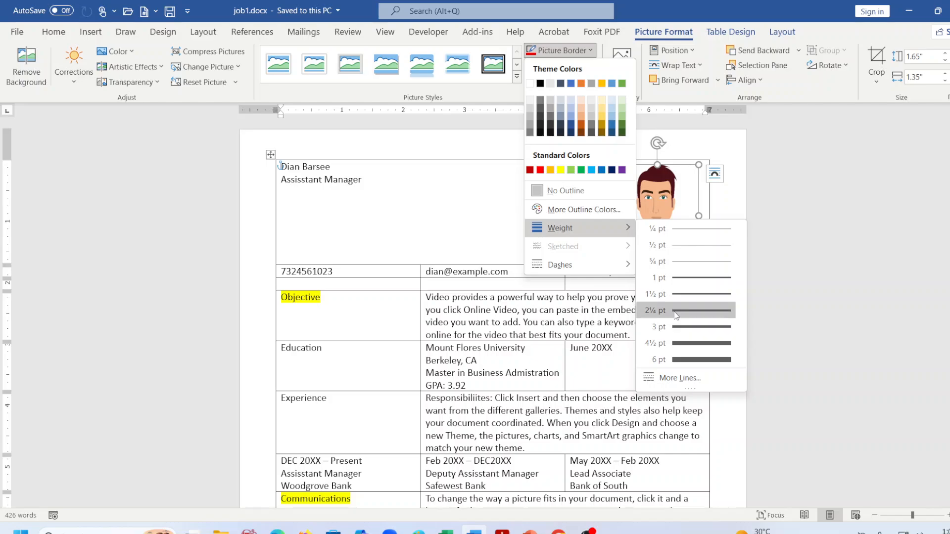
click(682, 229)
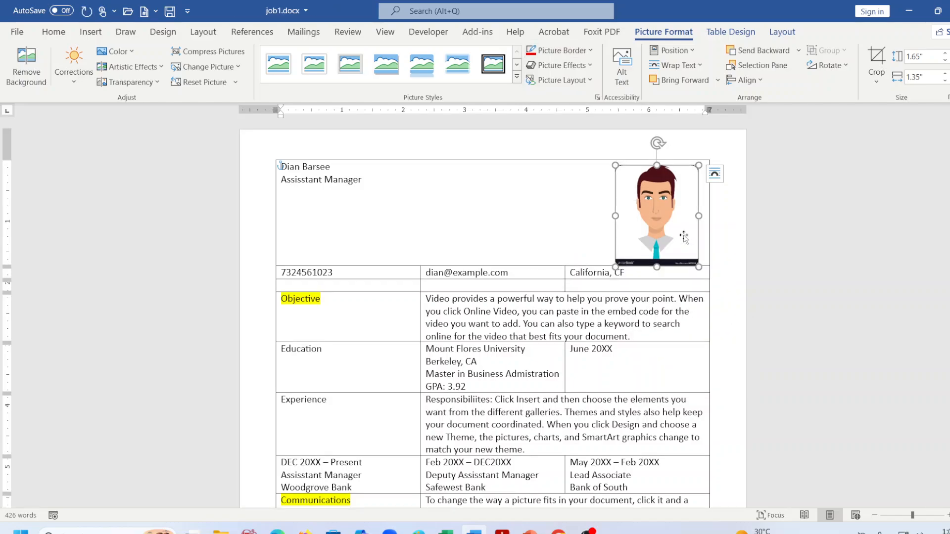
click(547, 50)
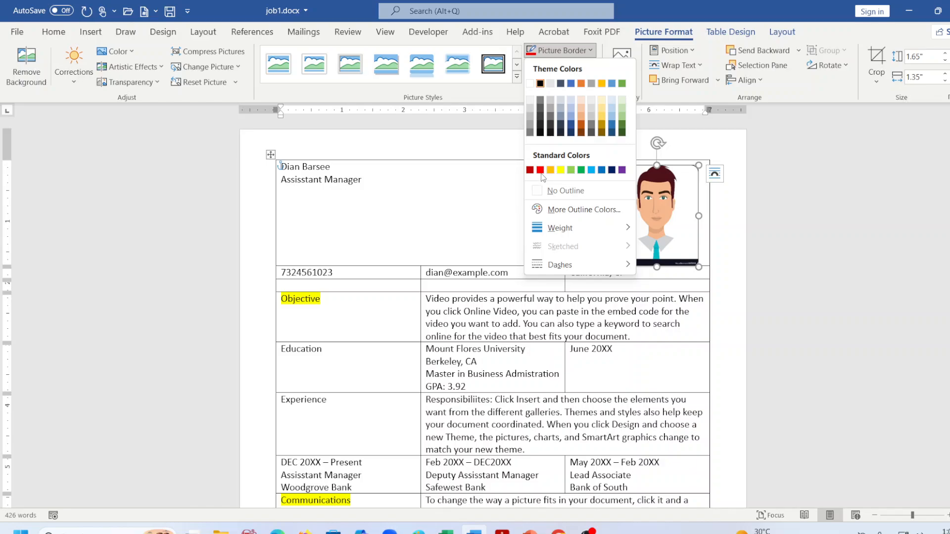
click(540, 171)
click(763, 199)
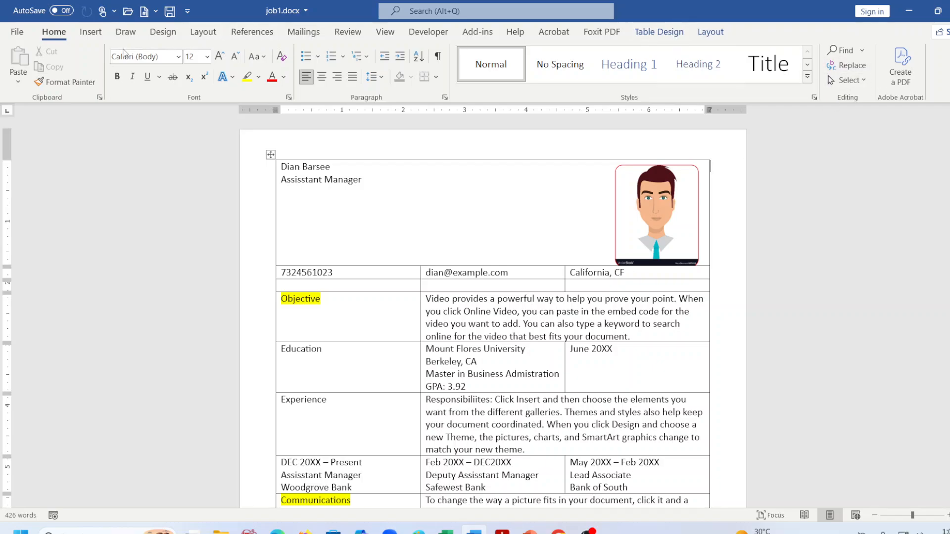
Reselect the photo and bring the word_combined.pdf spec to the front in Acrobat.
click(657, 230)
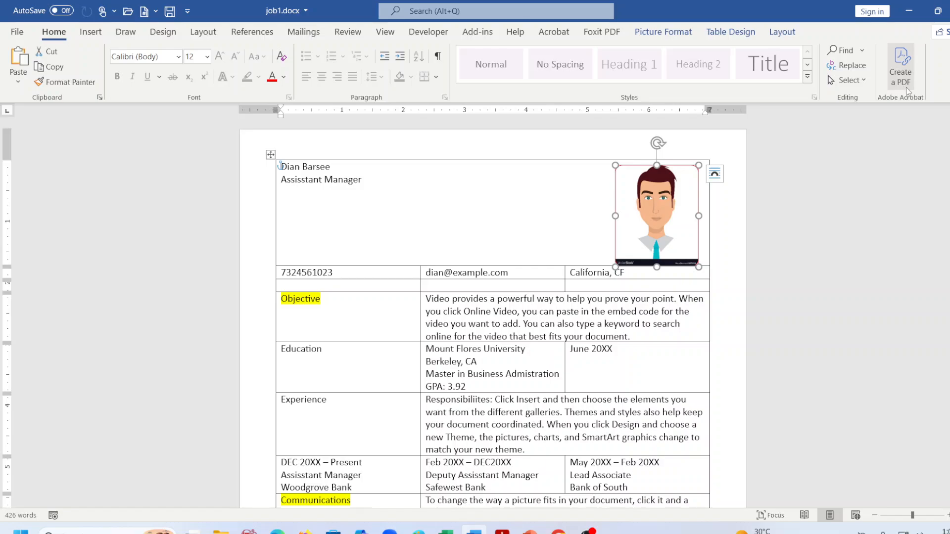
click(663, 32)
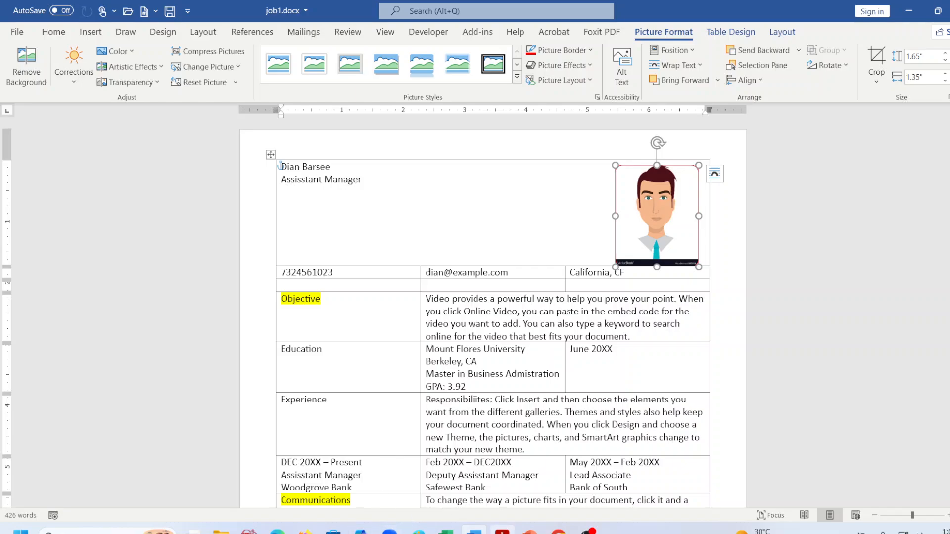
mouse_move(587, 528)
click(587, 470)
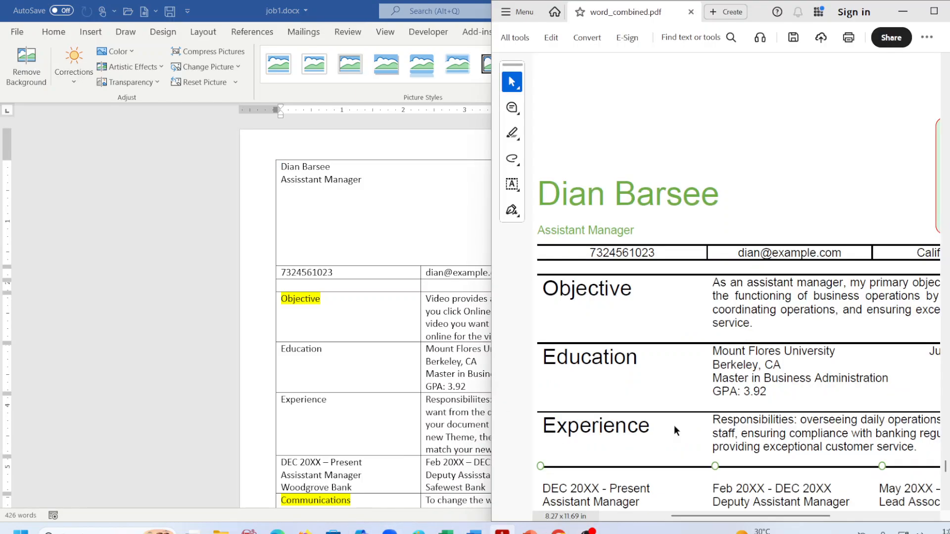
Check the highlighted Photograph requirements in the PDF, then expand Picture Styles in job1.docx.
scroll(671, 420, up, 10)
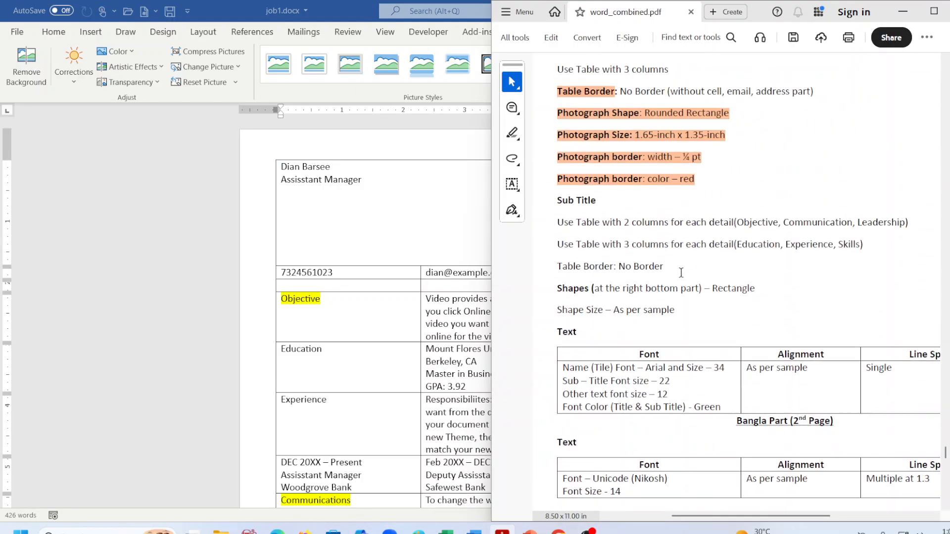
click(640, 181)
click(375, 207)
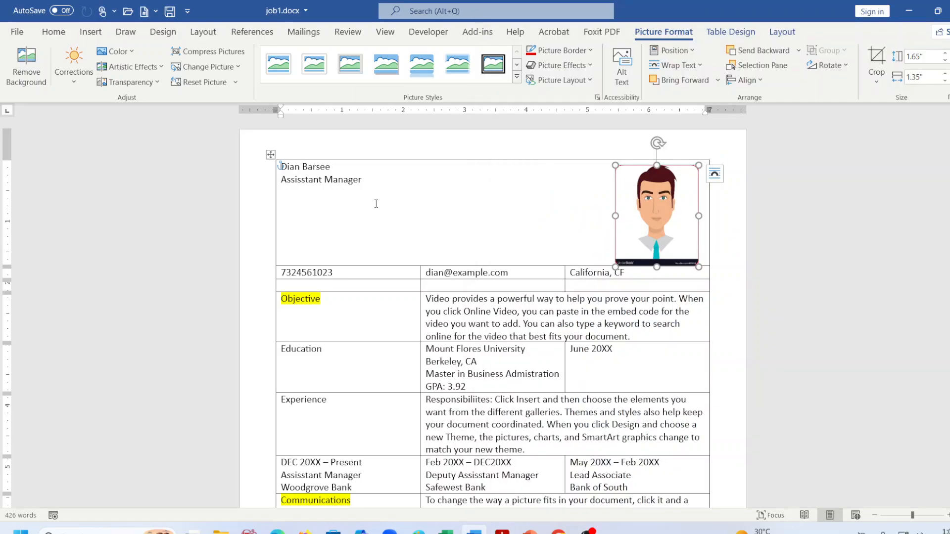
click(517, 77)
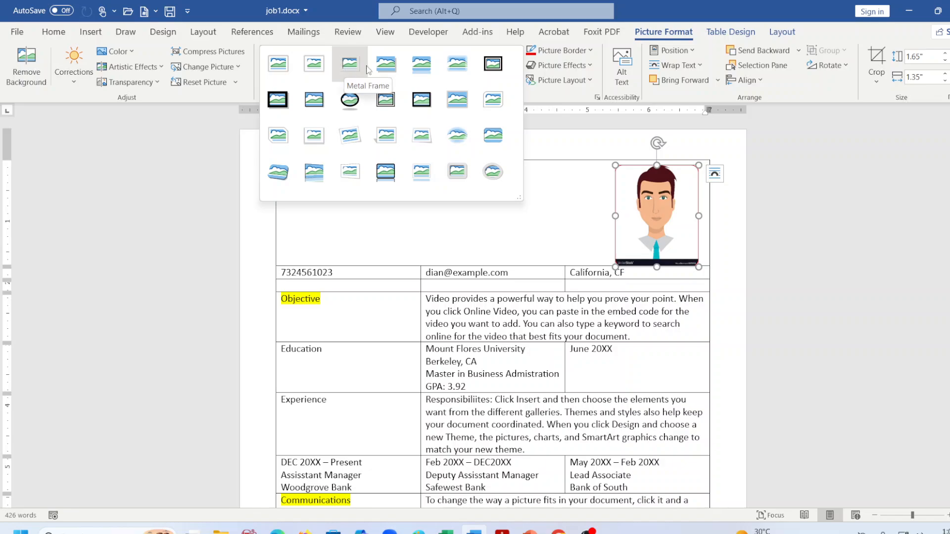
Apply the Reflected Rounded Rectangle picture style to the photo, then remove its reflection.
click(420, 73)
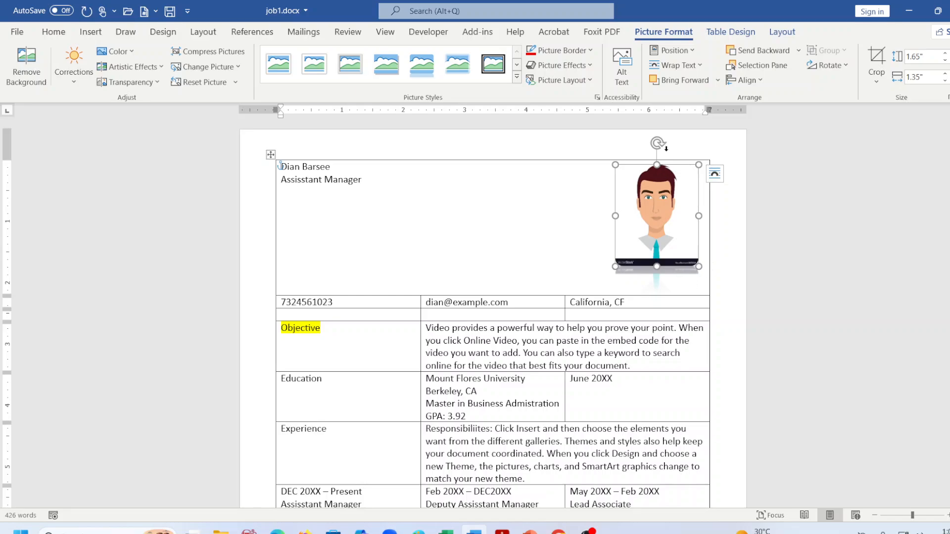
click(560, 69)
mouse_move(590, 157)
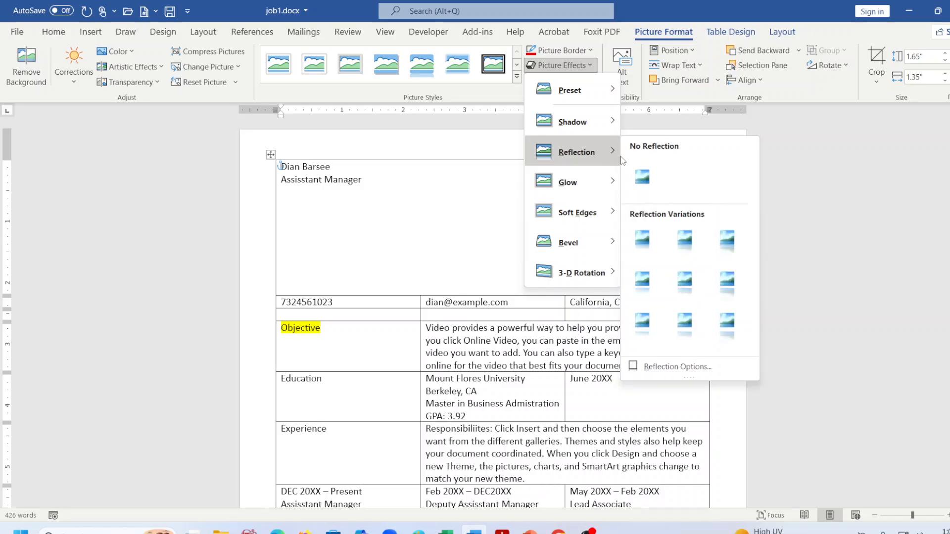
click(638, 178)
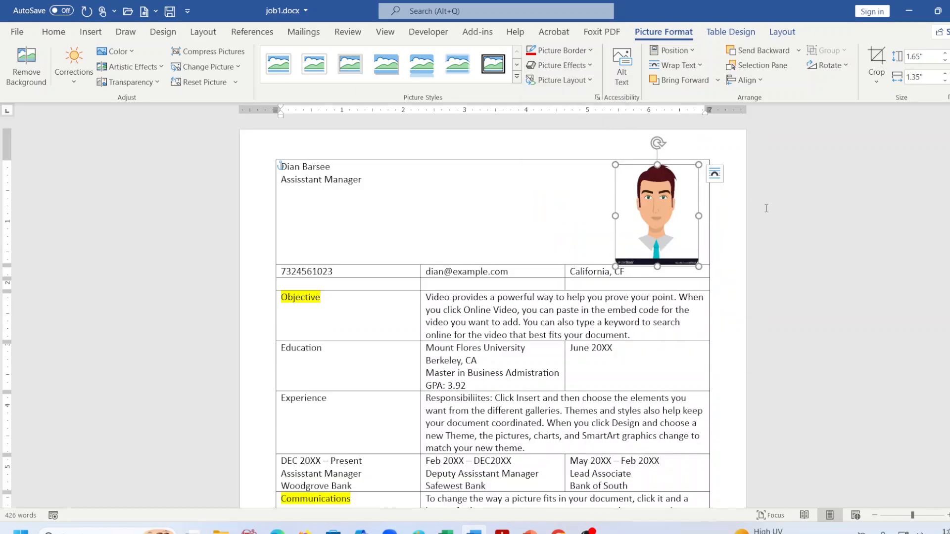
Give the cartoon photo a thin ¼ pt red border and save job1.docx.
click(763, 263)
click(689, 199)
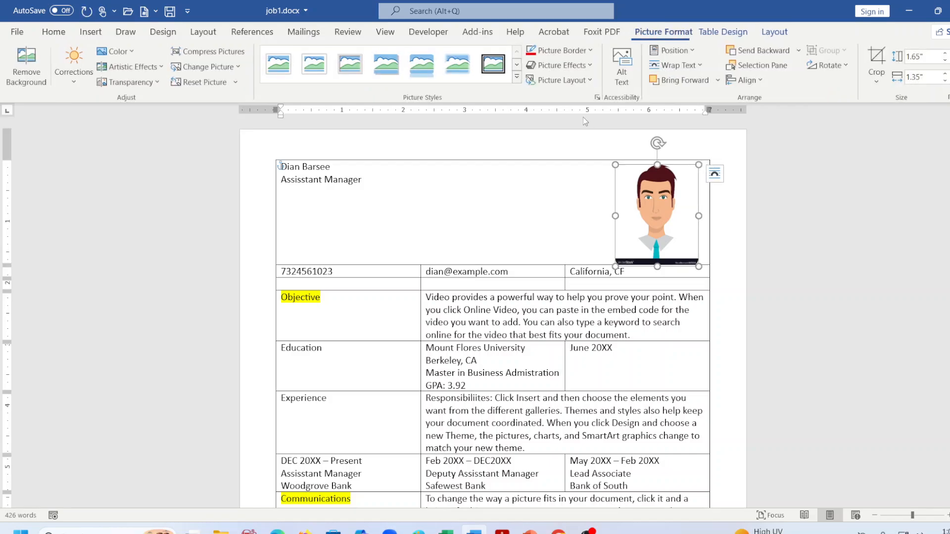
click(562, 50)
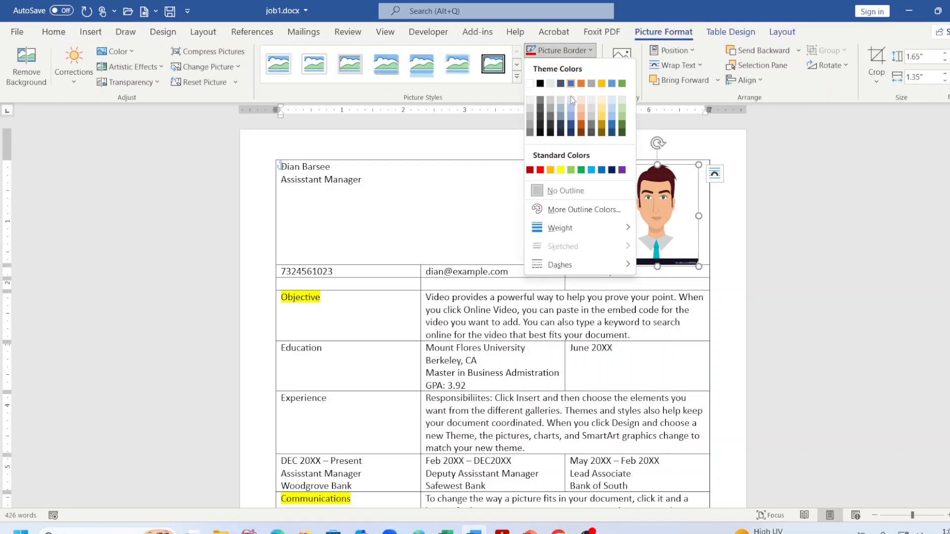
mouse_move(584, 234)
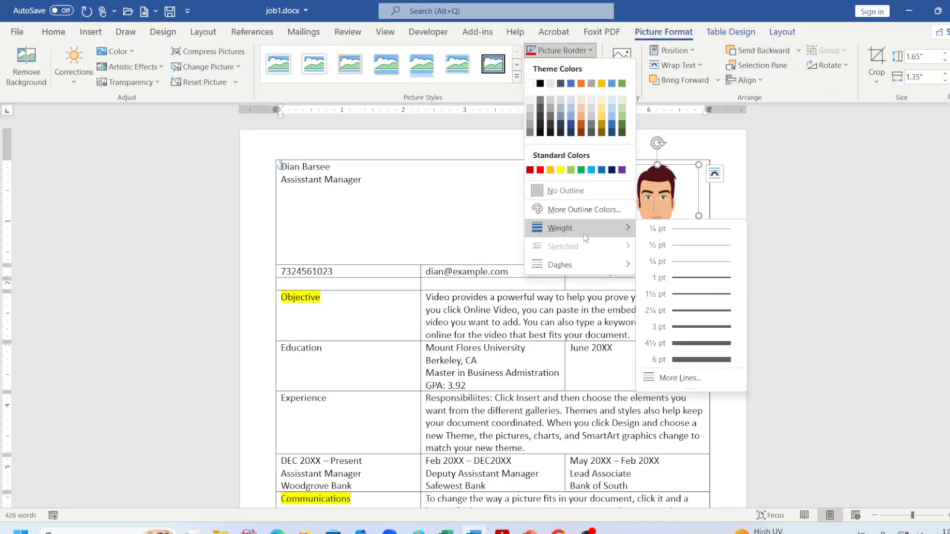
click(697, 229)
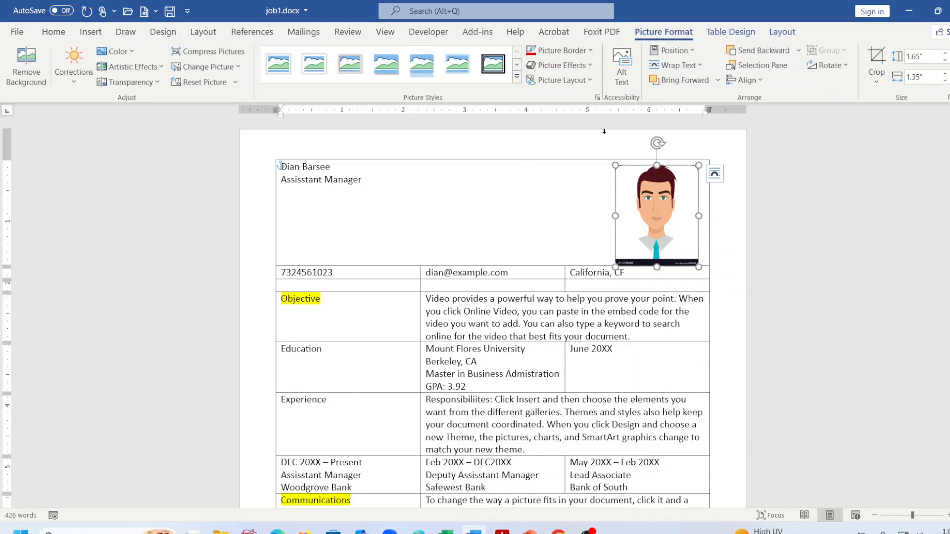
click(562, 50)
click(541, 169)
click(870, 254)
key(ctrl+s)
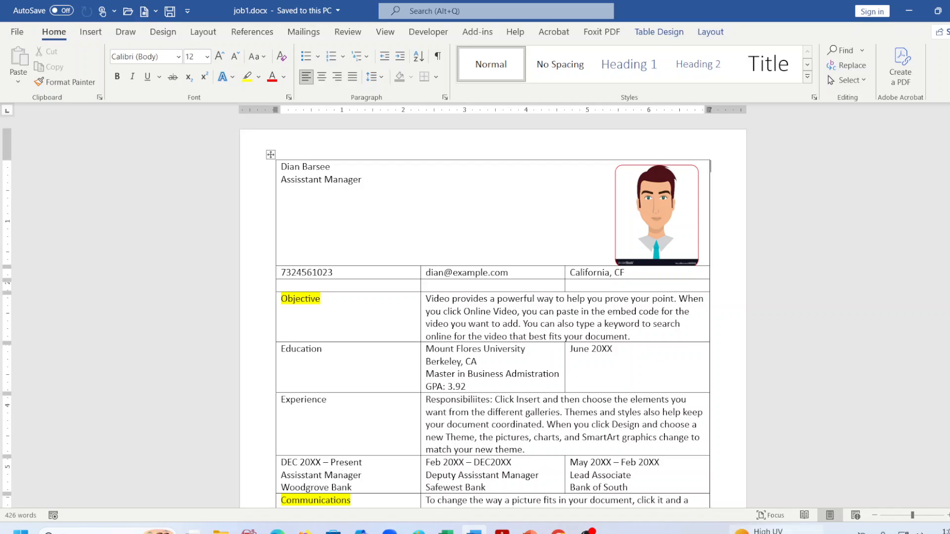
Delete the orange highlights from the Photograph lines in the PDF specification.
click(502, 531)
scroll(688, 270, up, 3)
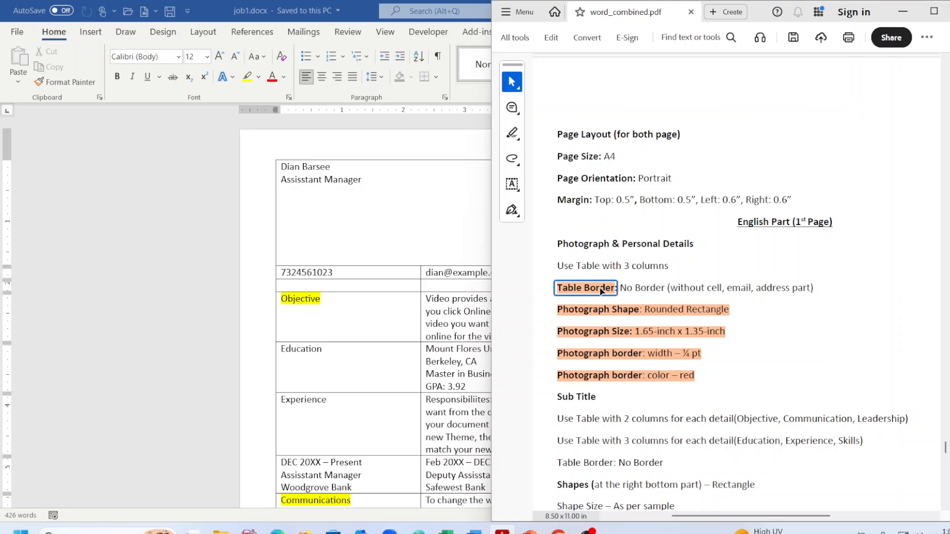
click(598, 315)
key(Delete)
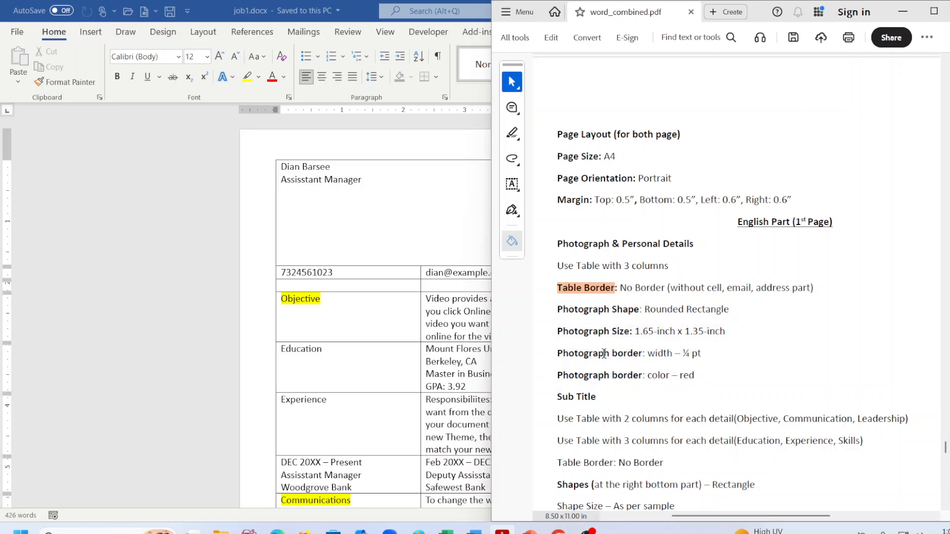
Scroll down through the specification and return to the Word résumé.
scroll(603, 353, down, 1)
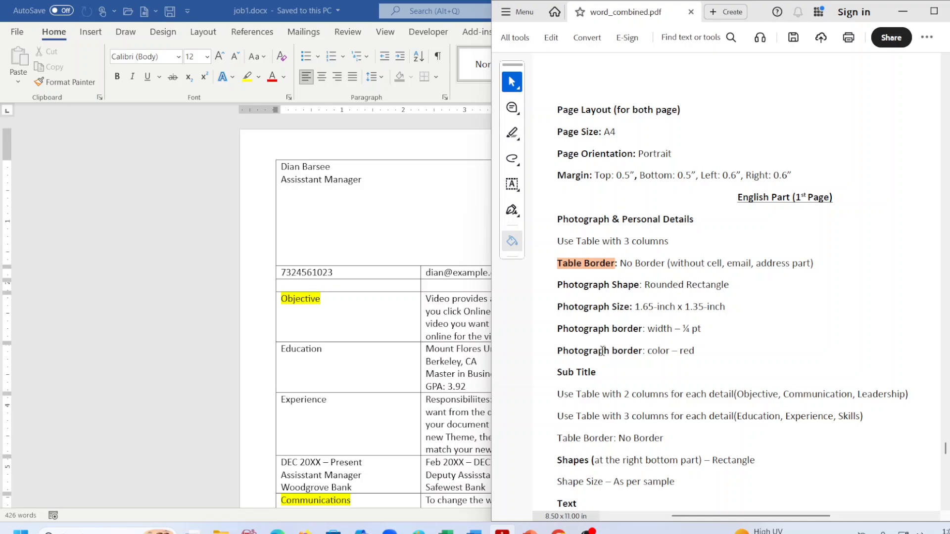
scroll(602, 350, down, 1)
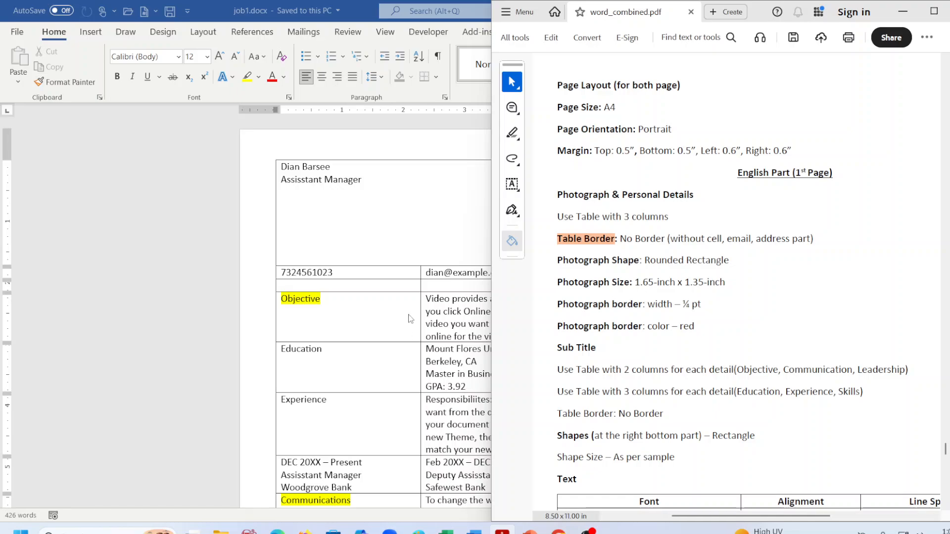
scroll(330, 468, down, 3)
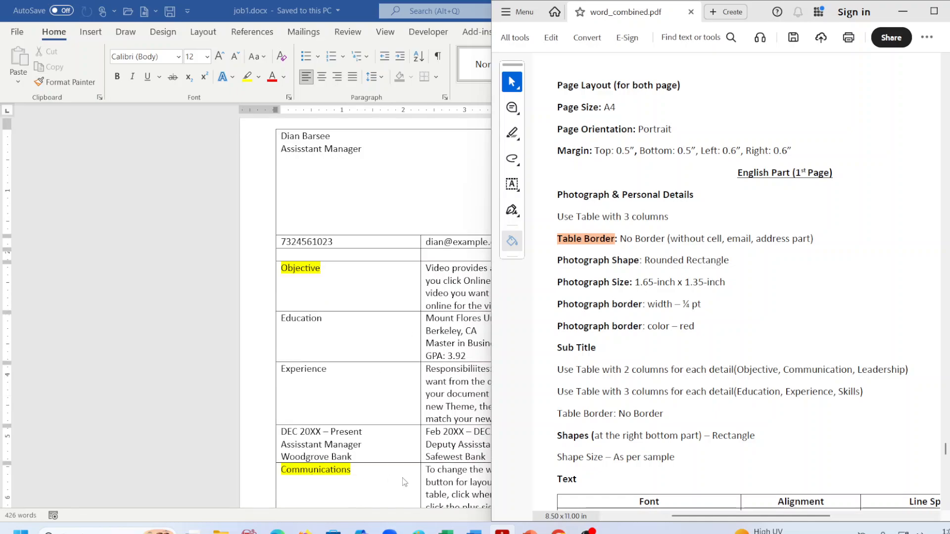
scroll(486, 499, down, 1)
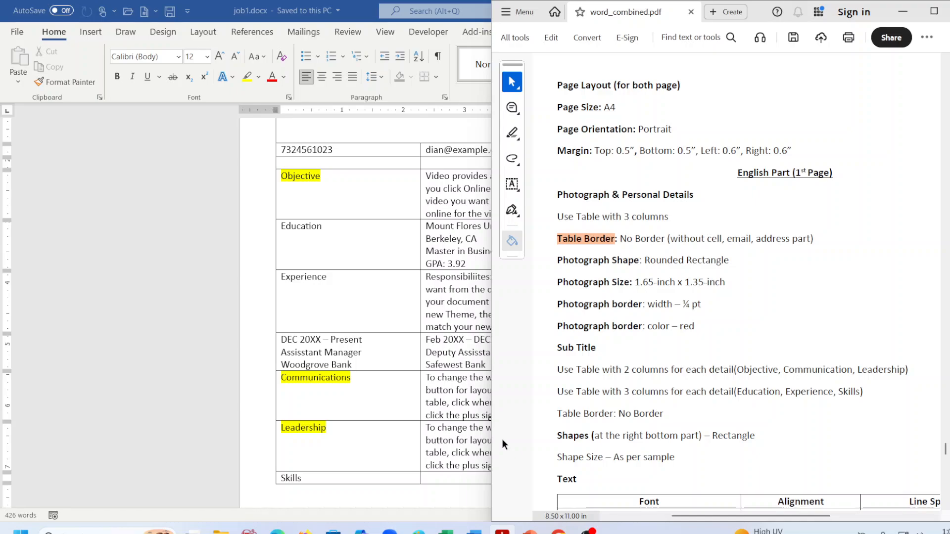
scroll(611, 333, down, 1)
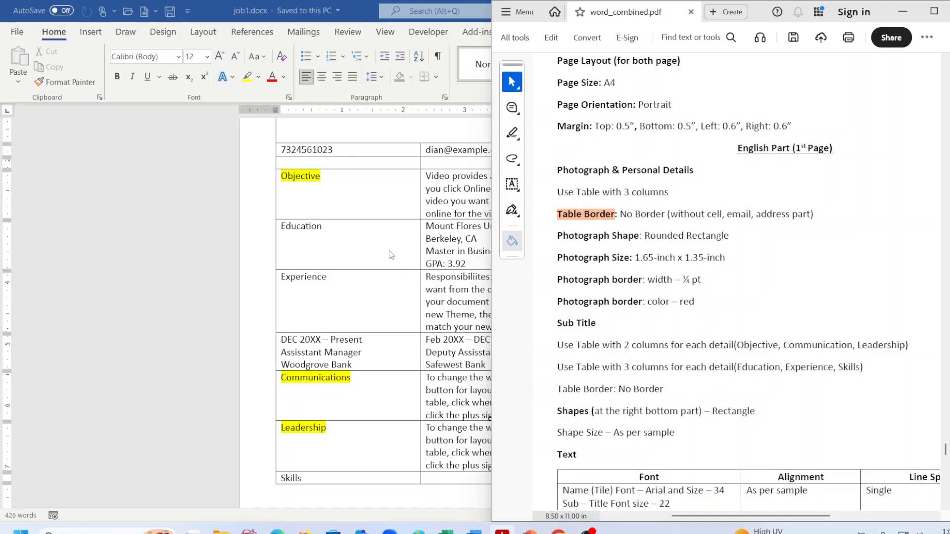
click(451, 243)
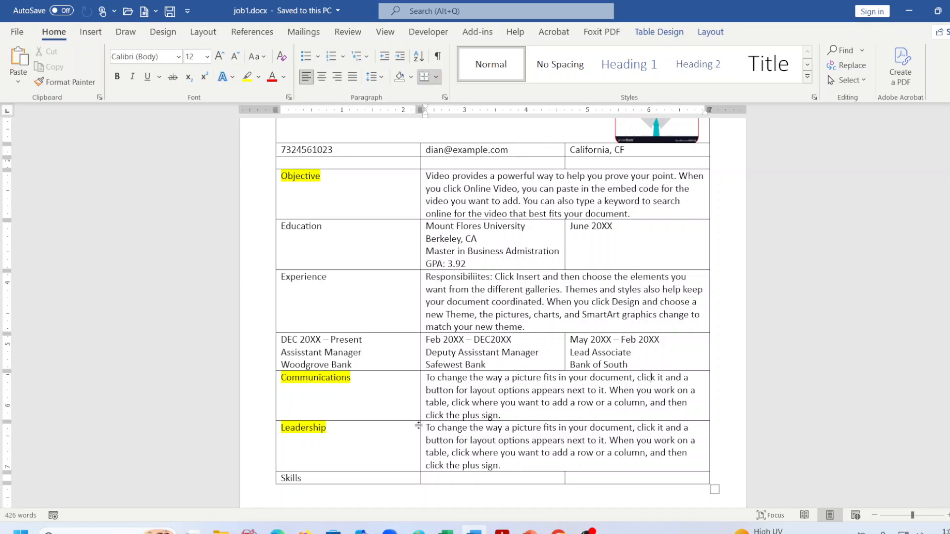
Select the two empty Skills-row cells, then bring the PDF specification back up.
scroll(396, 430, down, 2)
drag(503, 416, 589, 420)
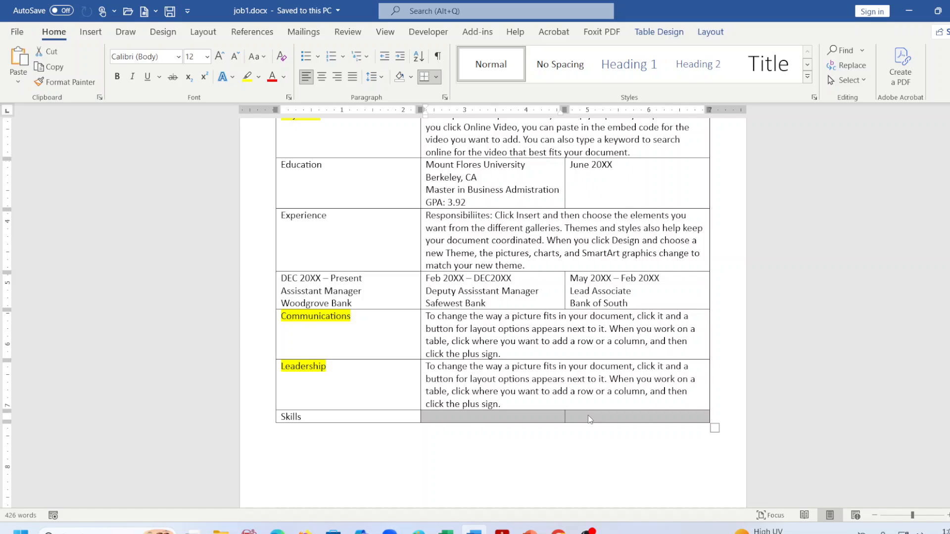
scroll(589, 420, up, 3)
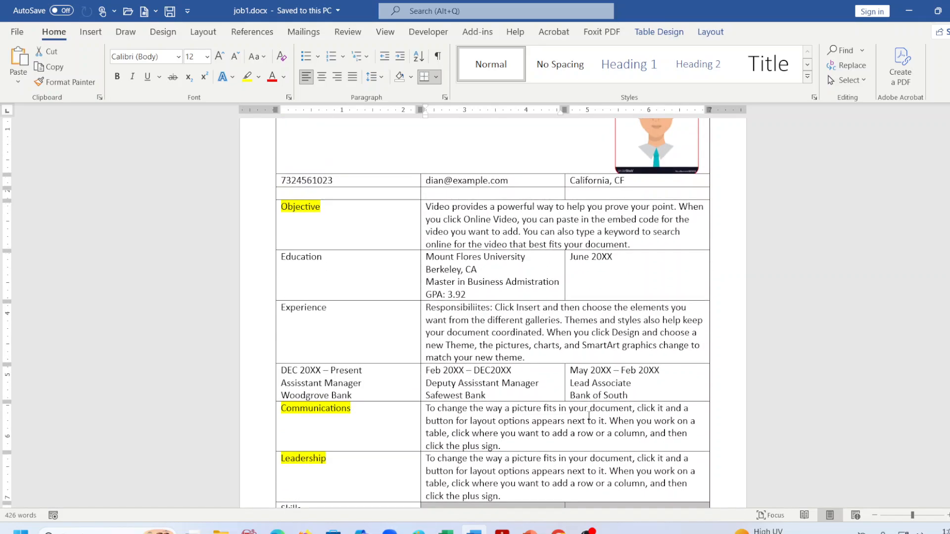
click(502, 530)
scroll(695, 372, down, 3)
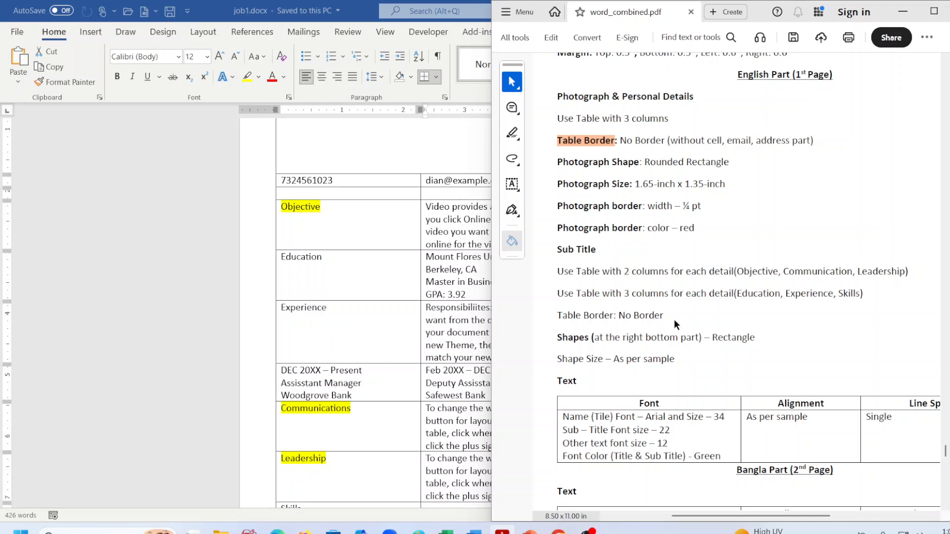
Scroll word_combined.pdf down to the sample résumé and back up to the Text font table.
scroll(672, 321, down, 1)
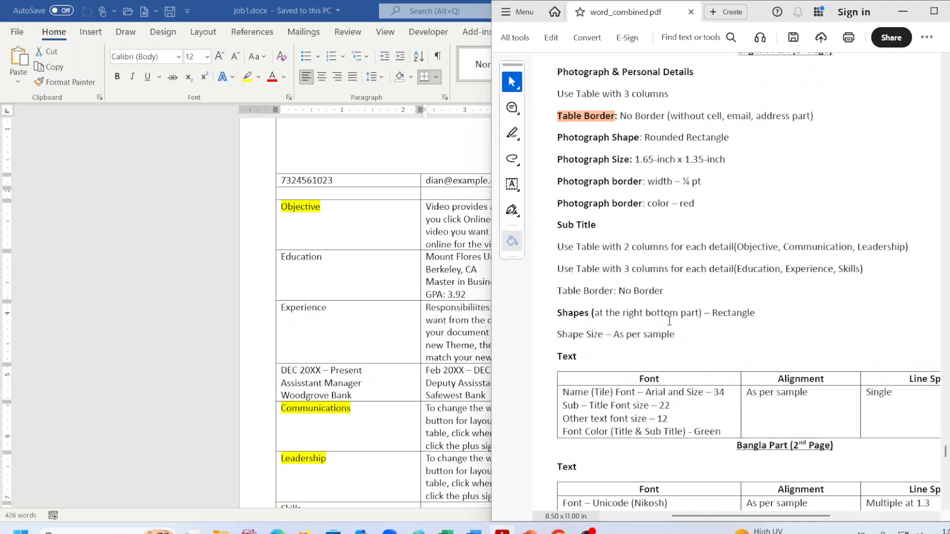
scroll(669, 320, down, 20)
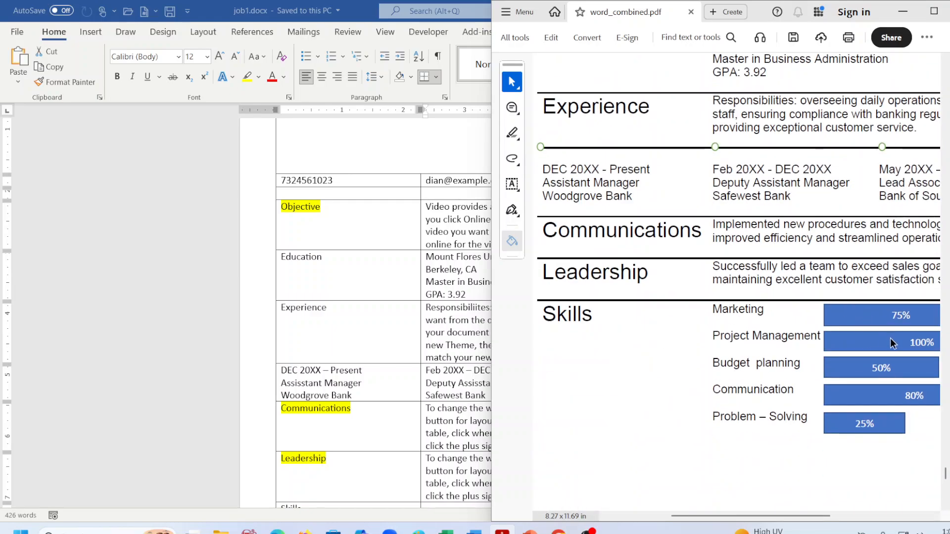
scroll(890, 337, up, 15)
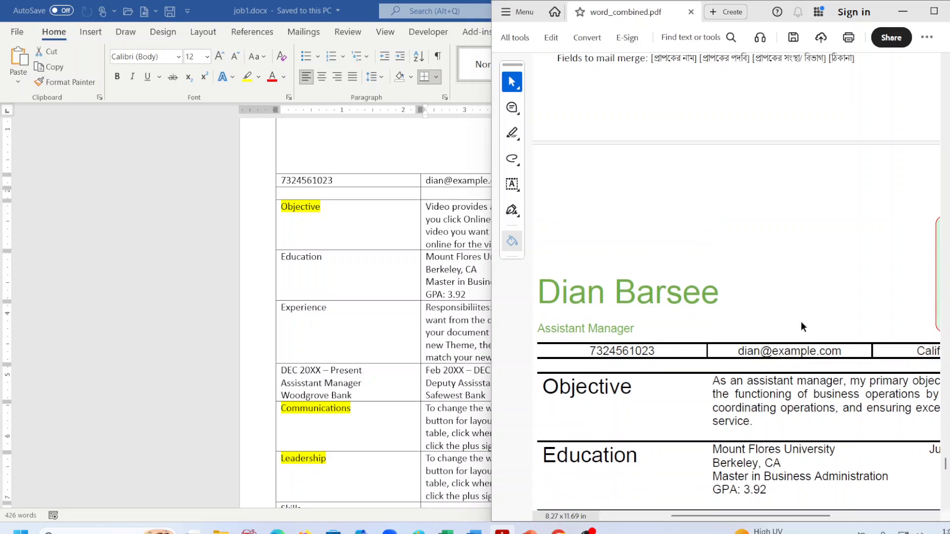
scroll(626, 371, up, 10)
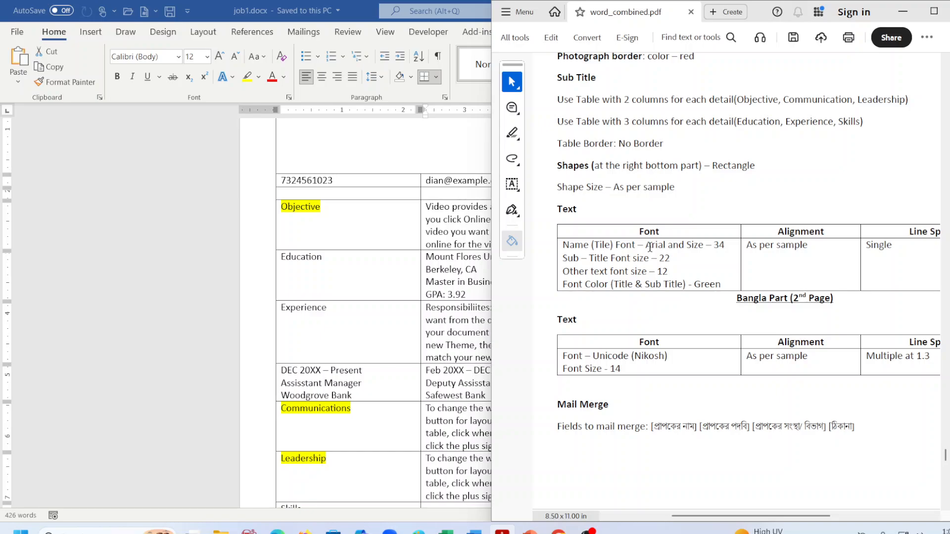
scroll(321, 208, up, 4)
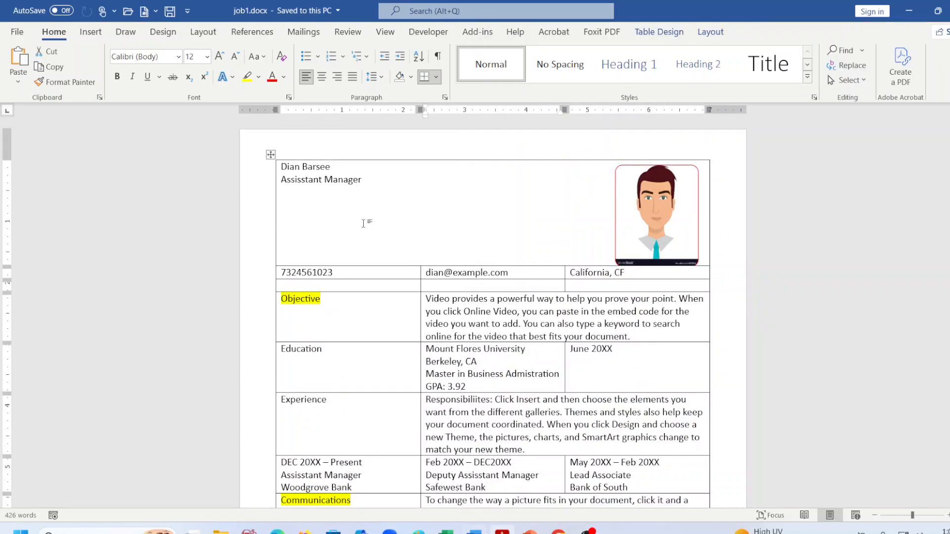
Format the header name line in Arial at size 34.
click(296, 168)
drag(281, 168, 346, 168)
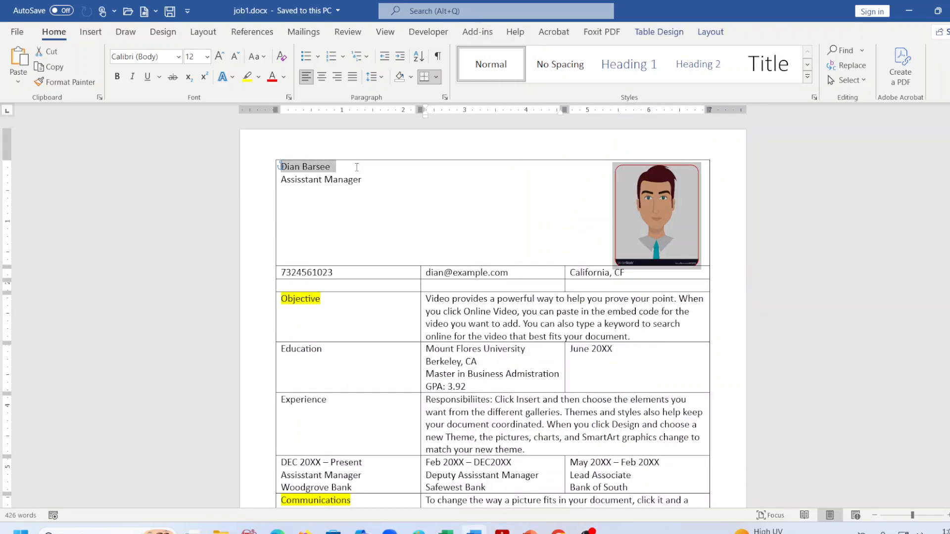
click(178, 57)
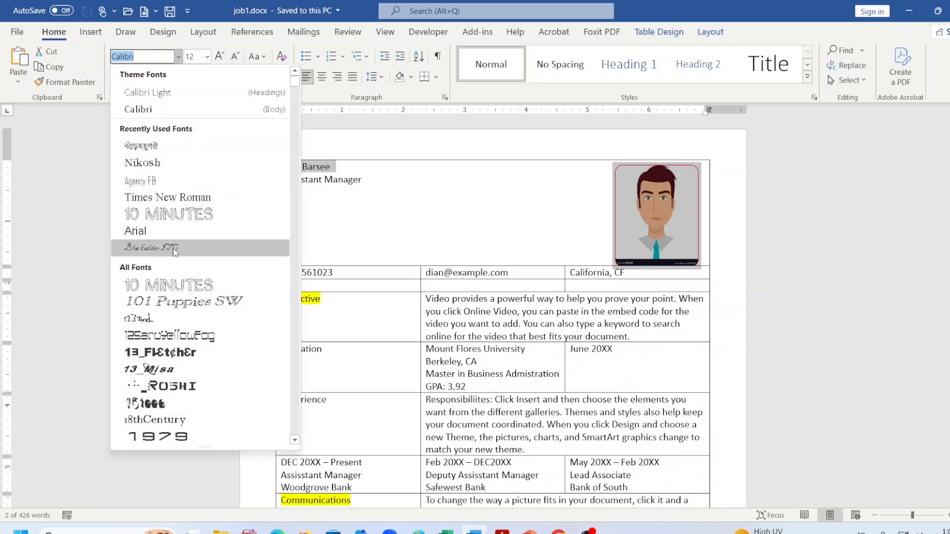
click(172, 234)
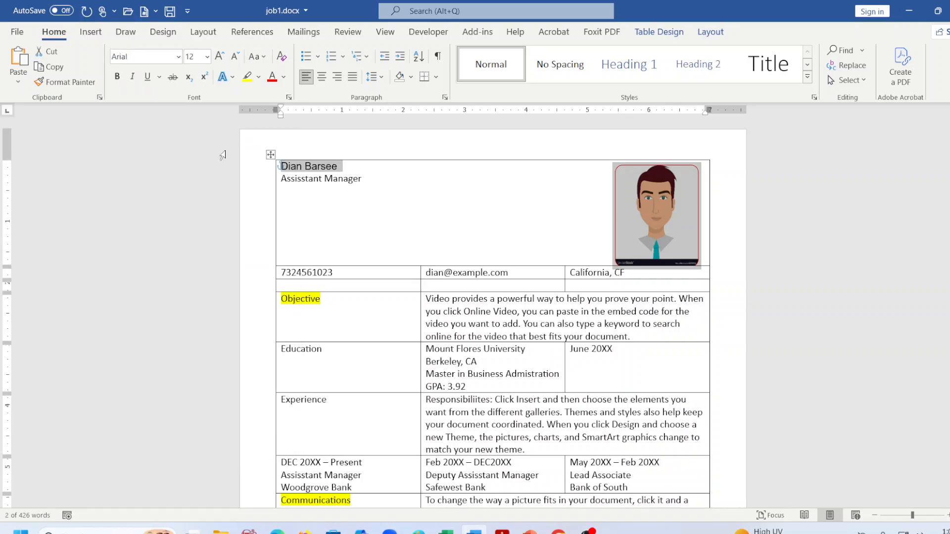
click(207, 58)
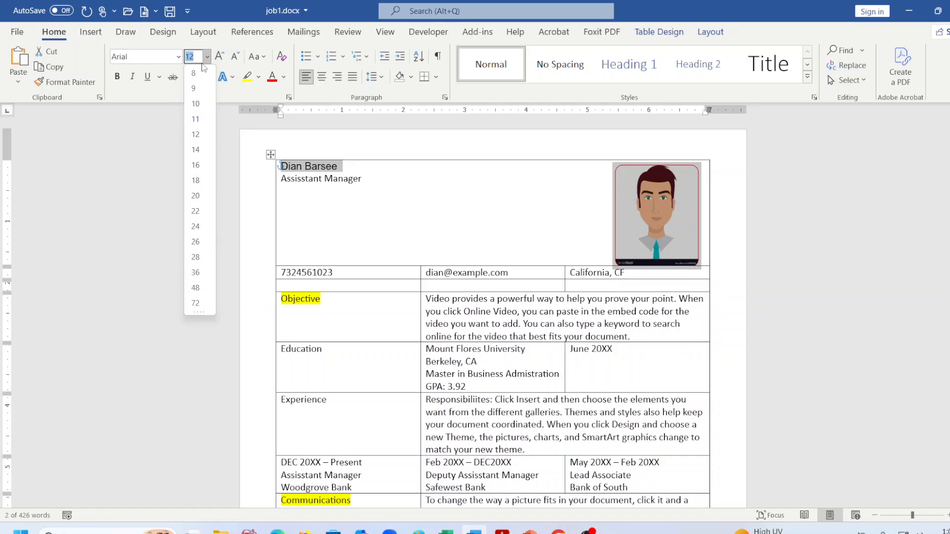
click(201, 57)
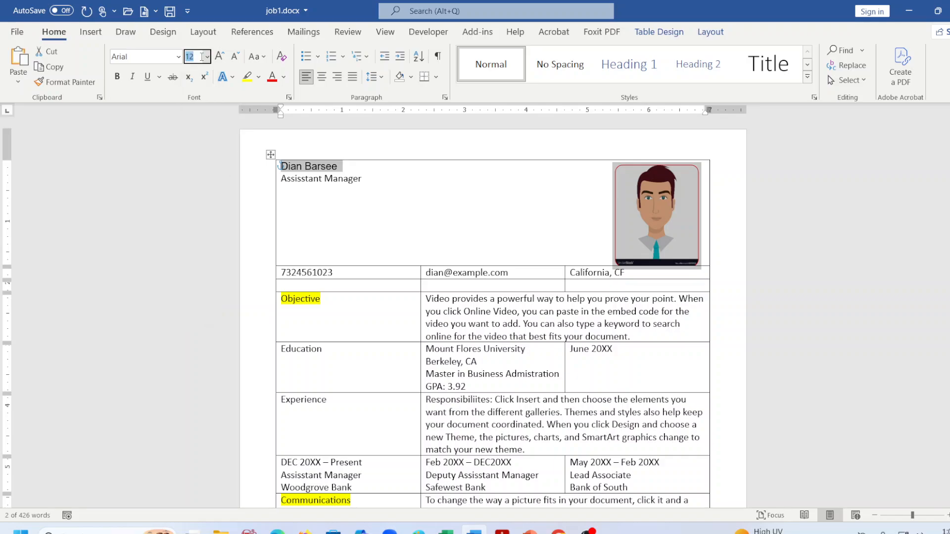
key(BackSpace)
key(Return)
key(Delete)
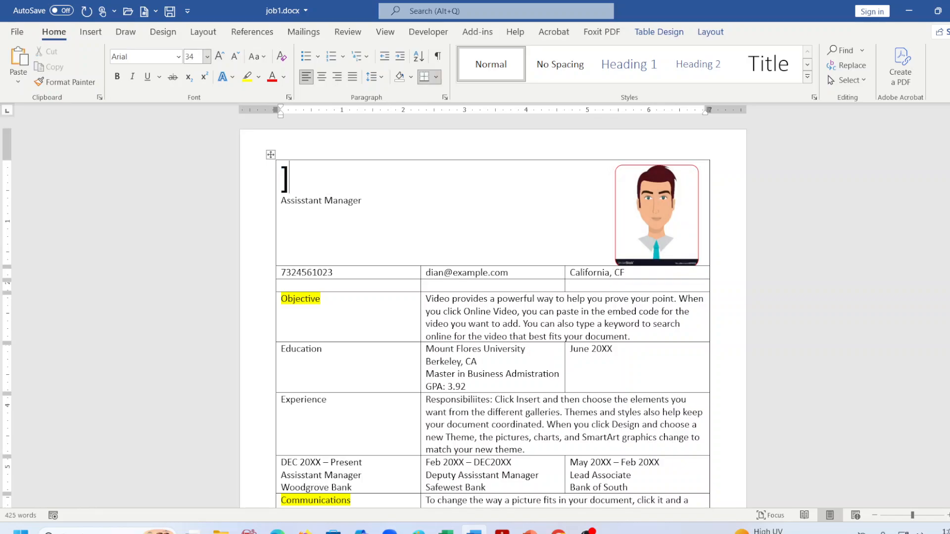
Undo to restore the deleted name, check the header cell, and save job1.docx.
key(ctrl+z)
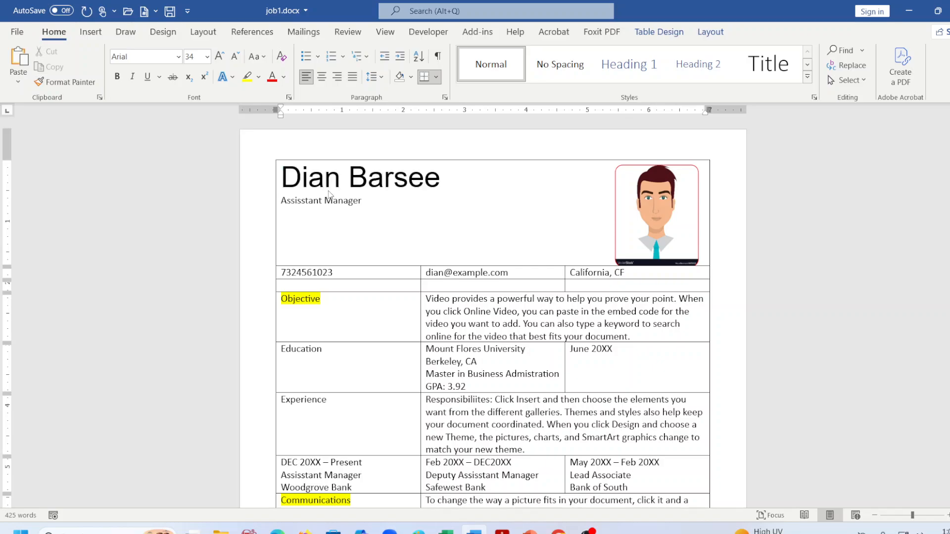
click(668, 216)
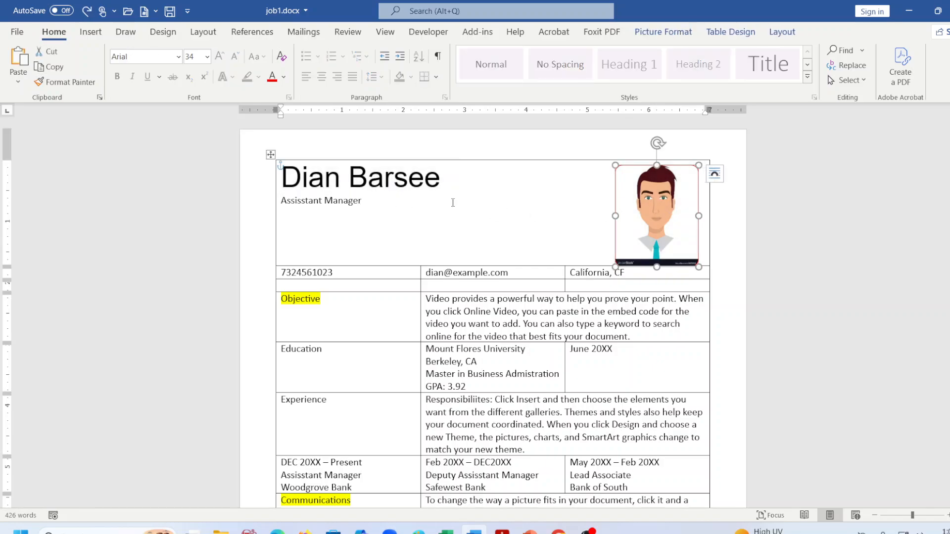
click(341, 178)
drag(287, 174, 396, 180)
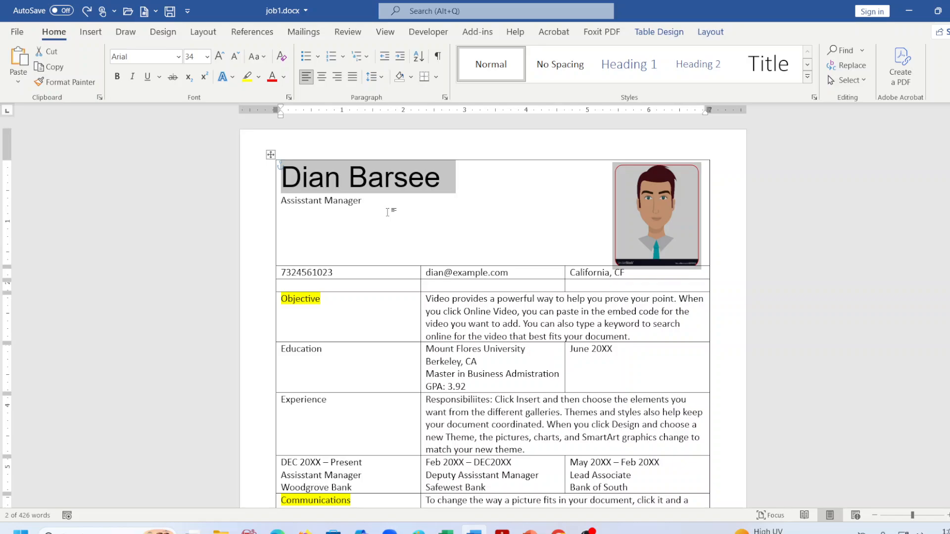
click(388, 213)
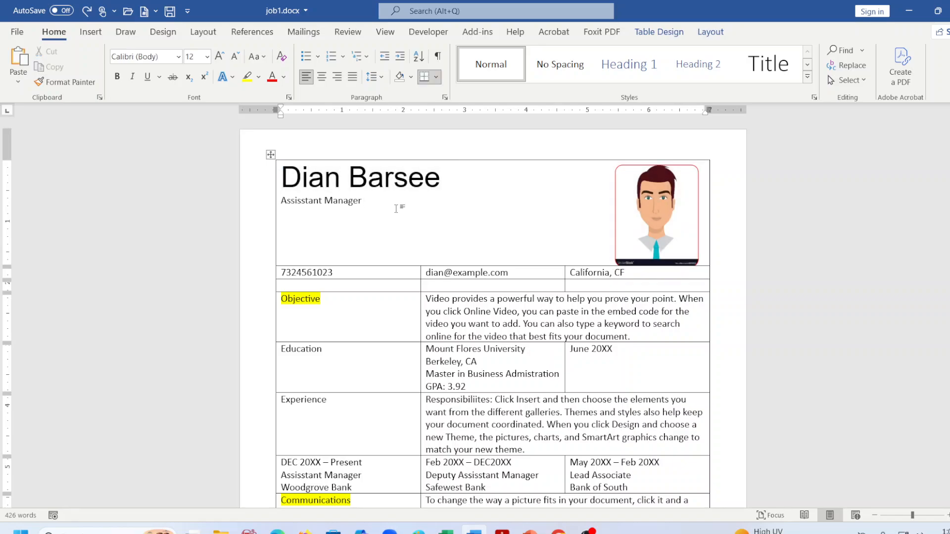
key(ctrl+s)
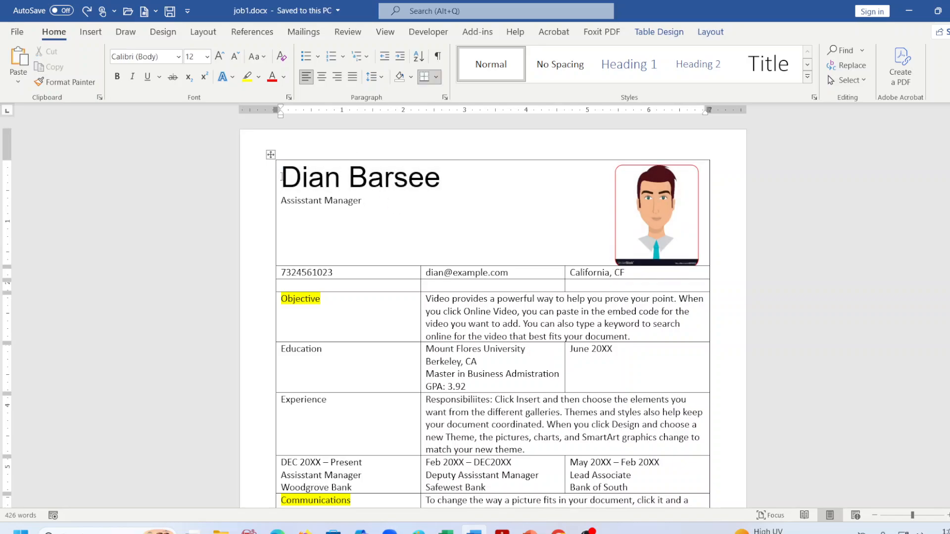
Align the header cell's content bottom left and cut the portrait out of it.
click(281, 177)
click(711, 32)
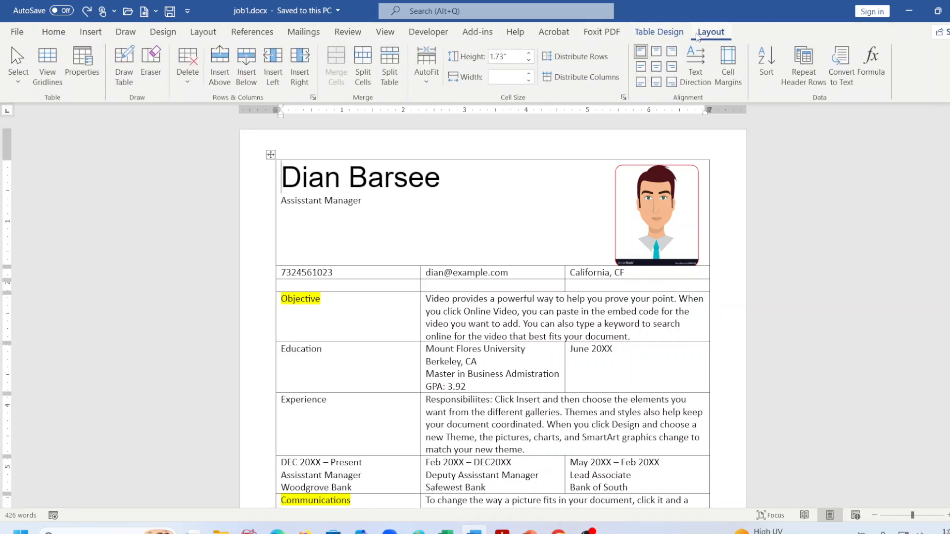
click(642, 83)
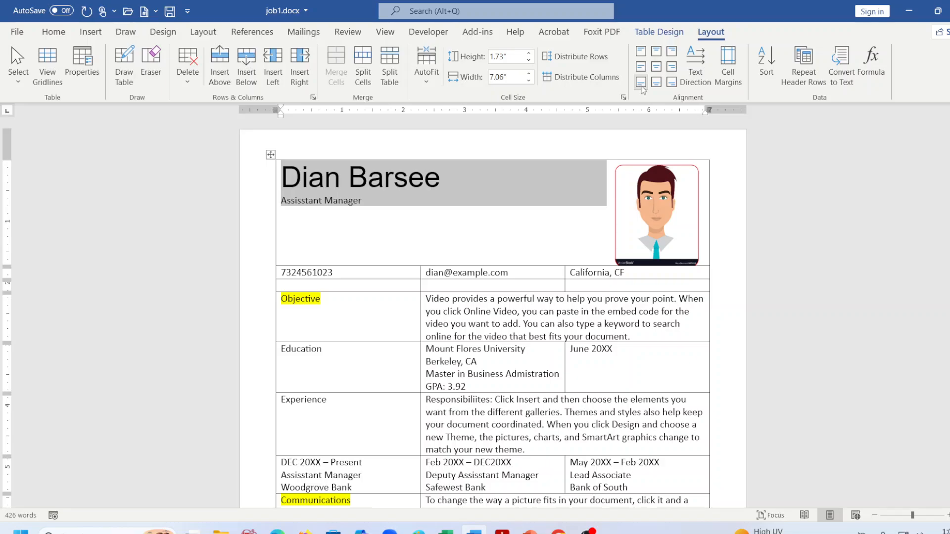
click(677, 192)
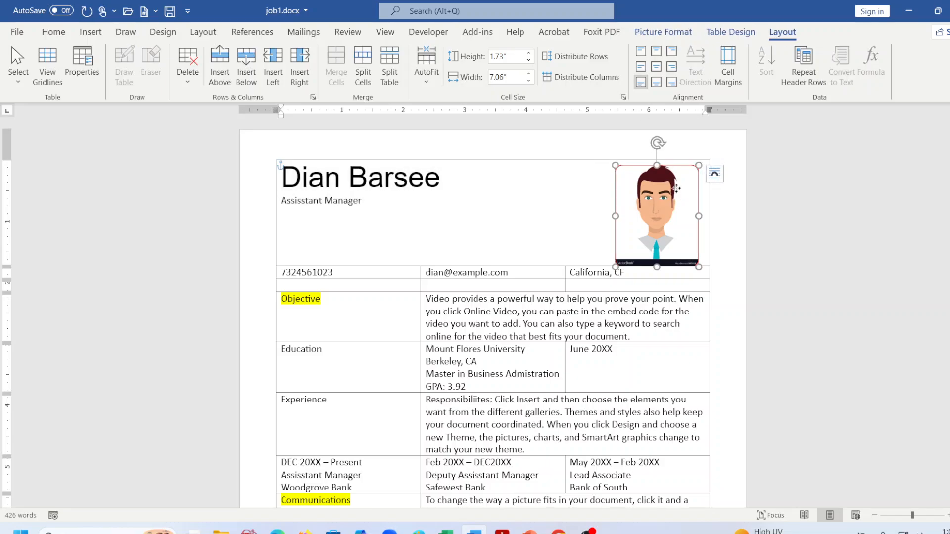
right_click(678, 191)
click(703, 198)
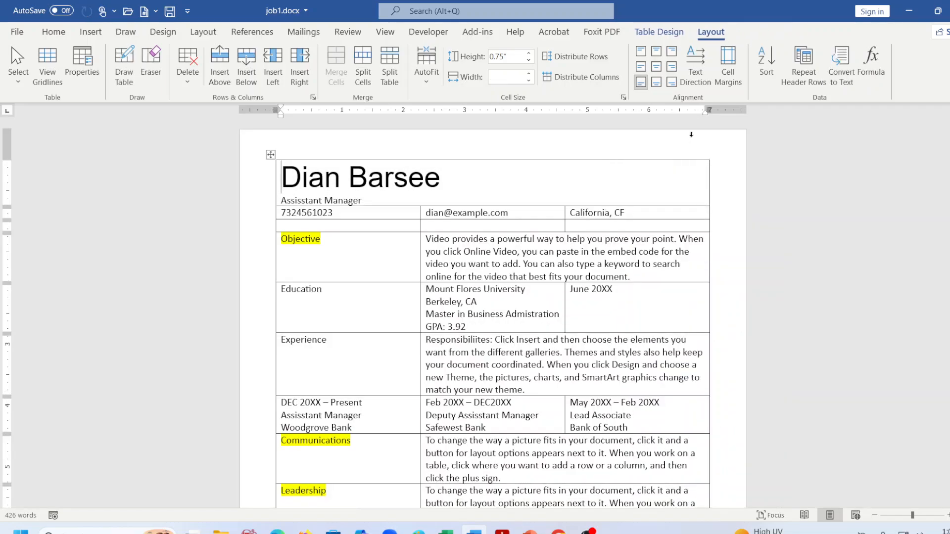
Test adding lines after the name and above the table, then undo them.
click(547, 172)
key(Return)
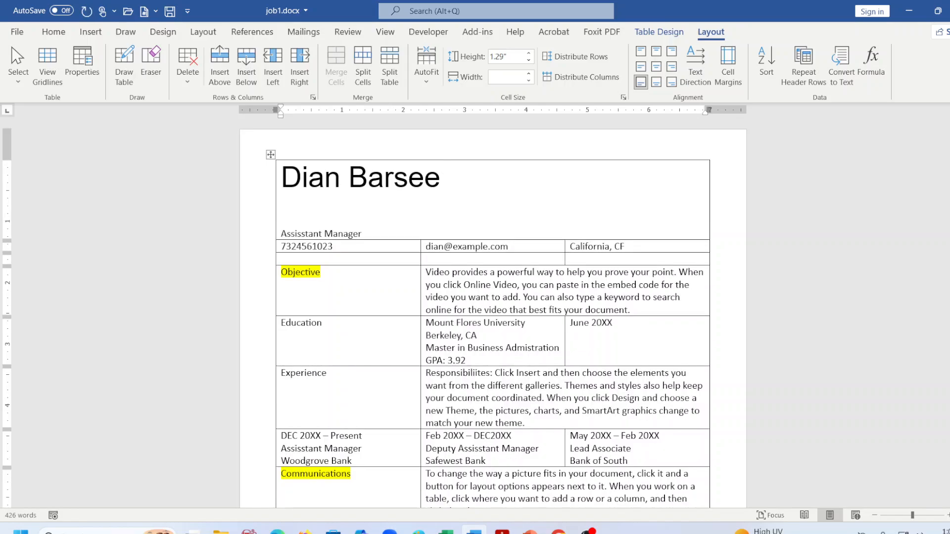
key(BackSpace)
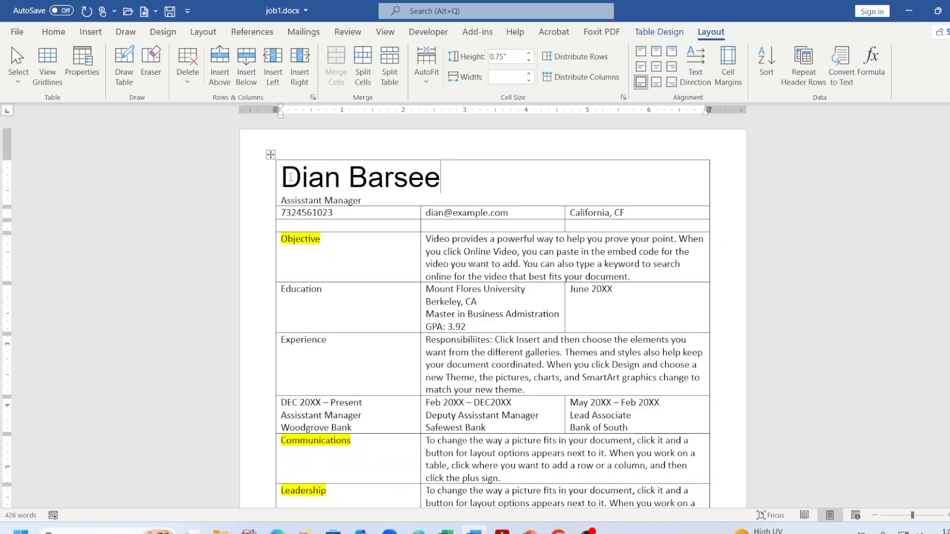
click(287, 176)
key(Return)
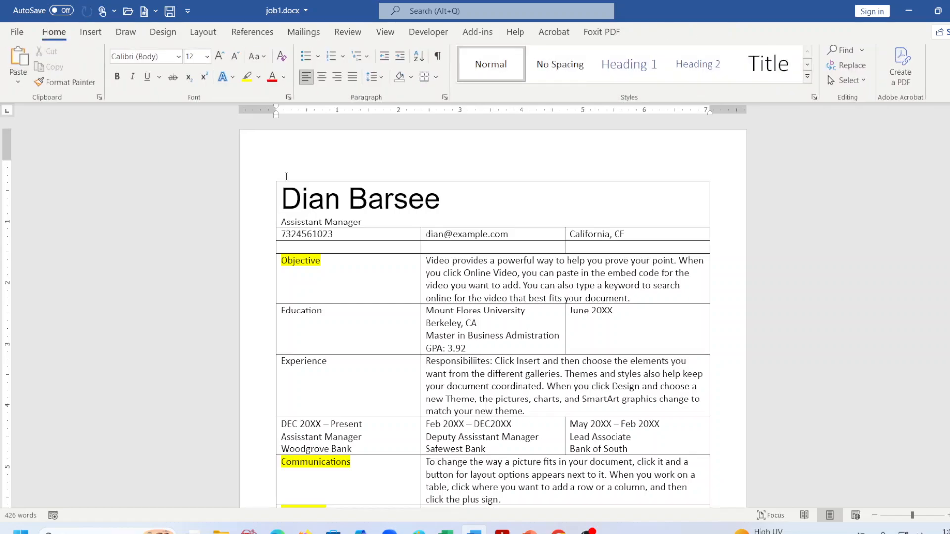
key(ctrl+z)
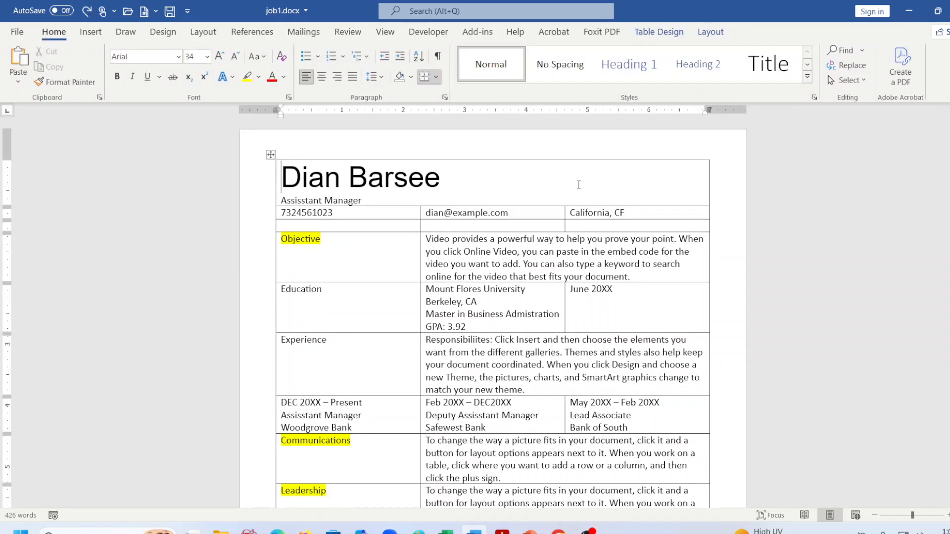
click(663, 33)
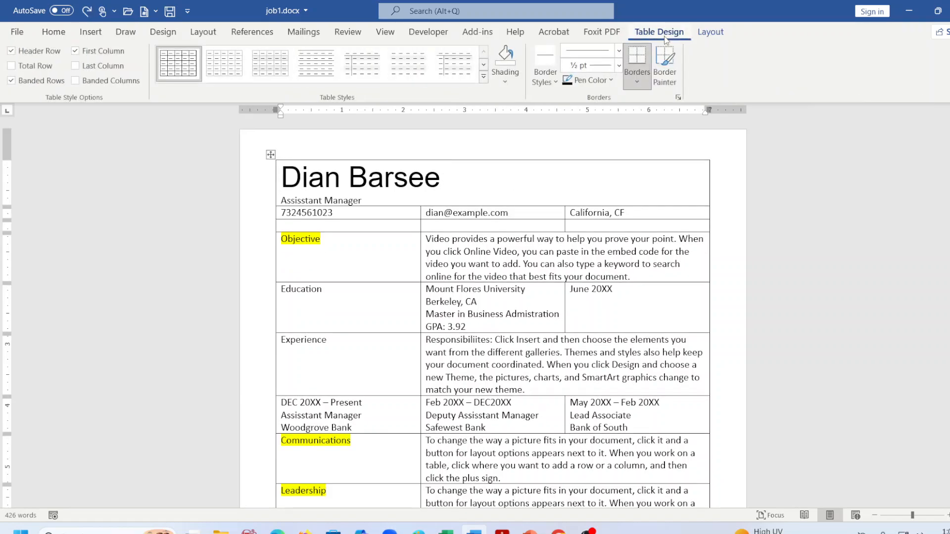
click(707, 33)
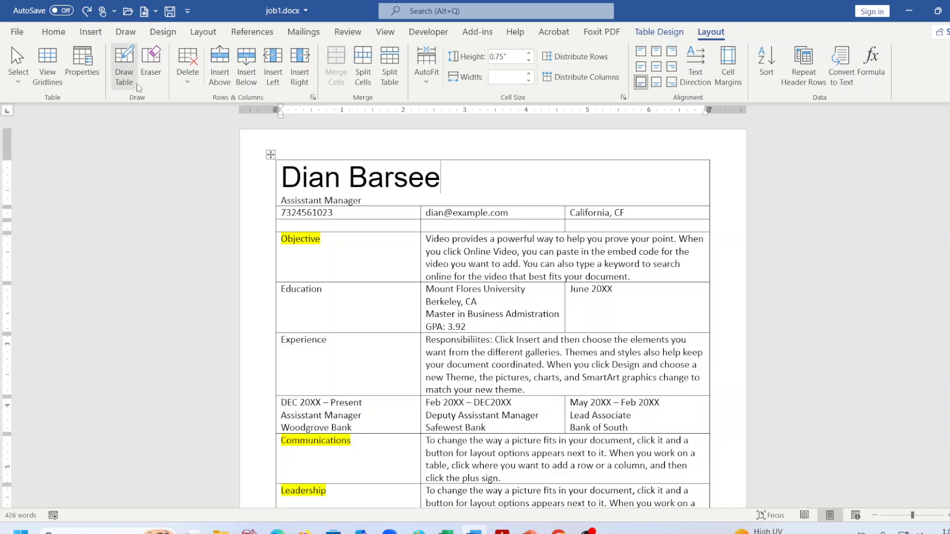
Draw a vertical border with Draw Table to split the header cell in two.
click(124, 81)
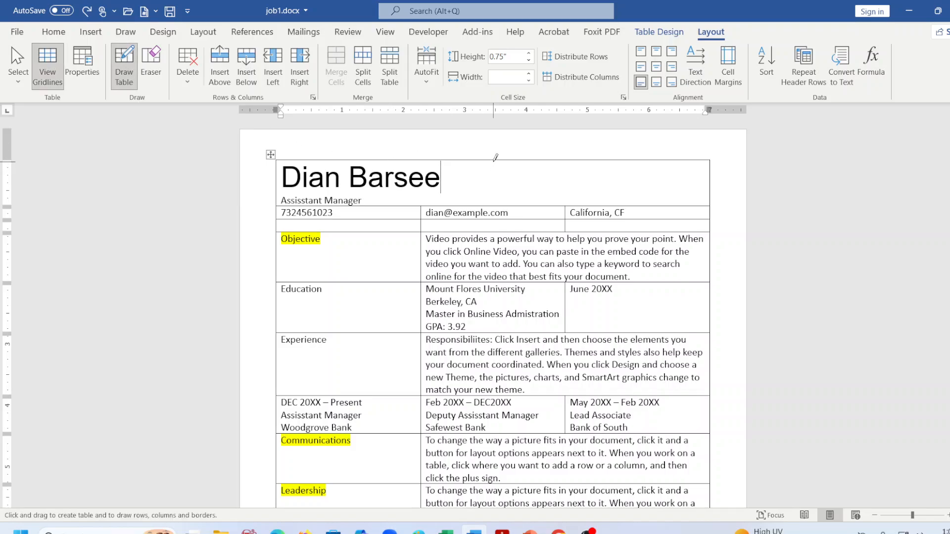
drag(494, 161, 491, 198)
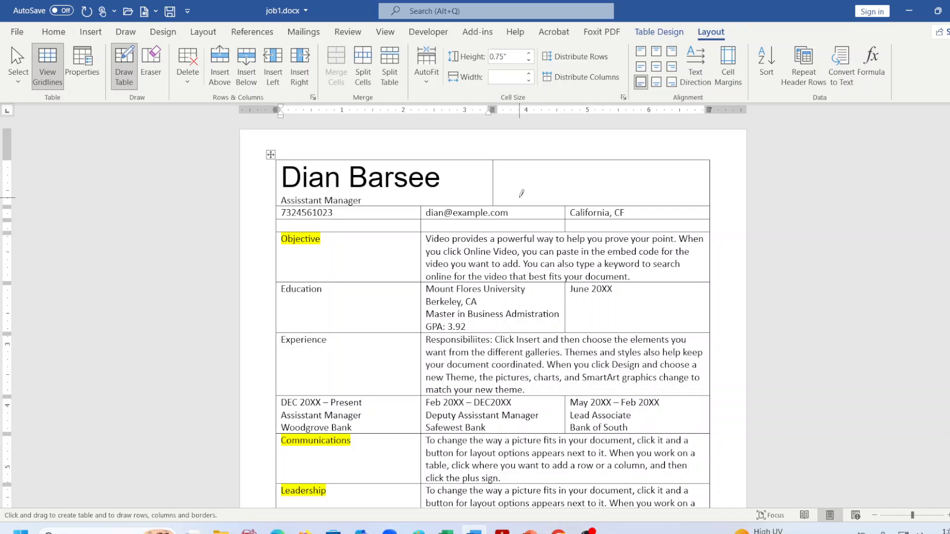
key(Escape)
Paste the portrait into the right cell with source formatting, aligned bottom right at its edge.
right_click(564, 179)
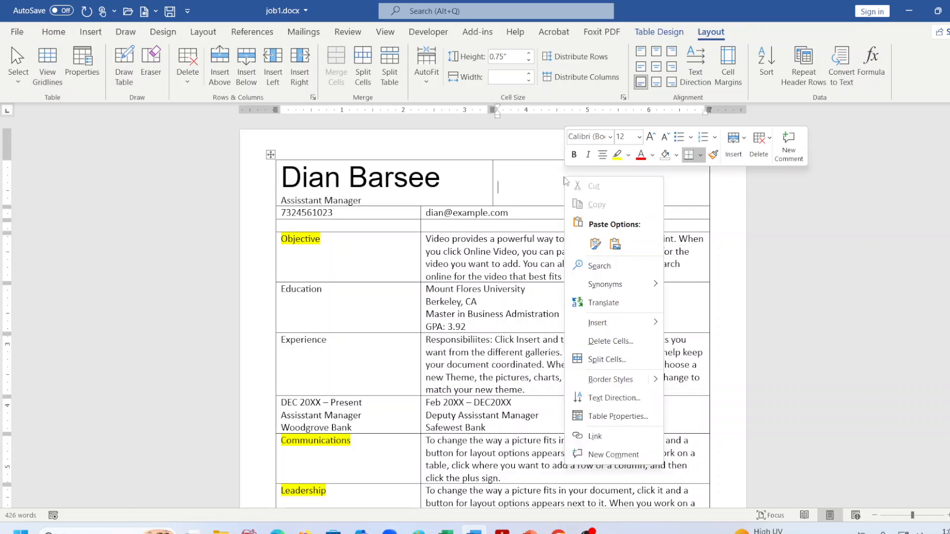
click(595, 244)
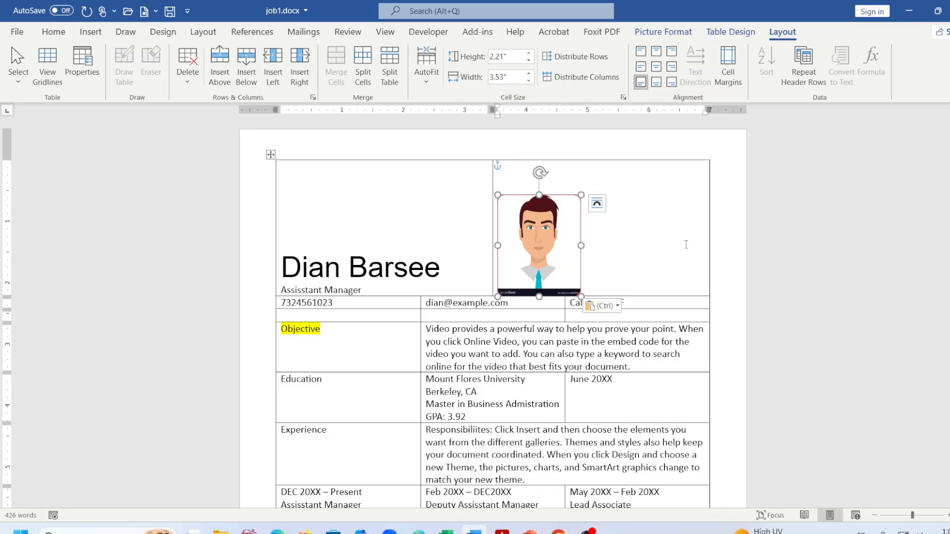
click(671, 83)
drag(553, 224, 673, 218)
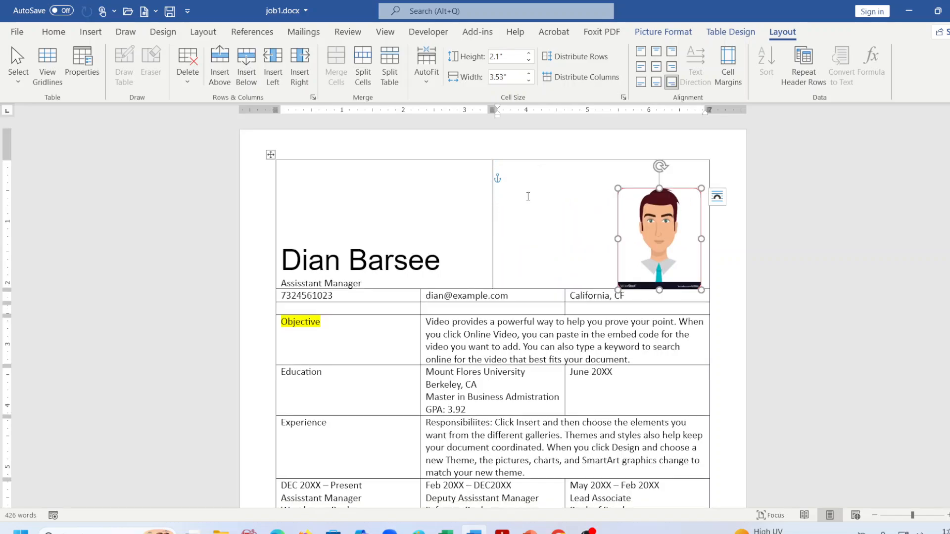
click(522, 218)
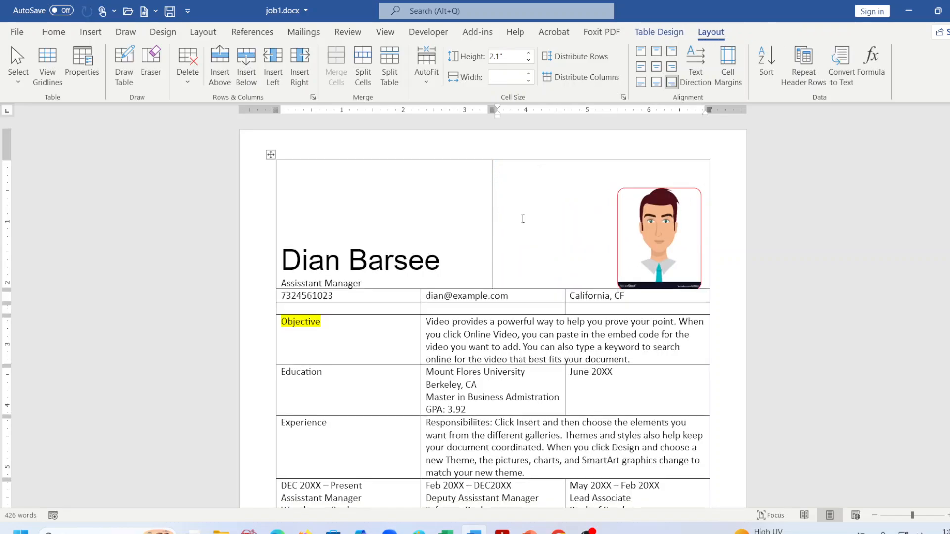
Apply No Border to the whole résumé table.
click(269, 155)
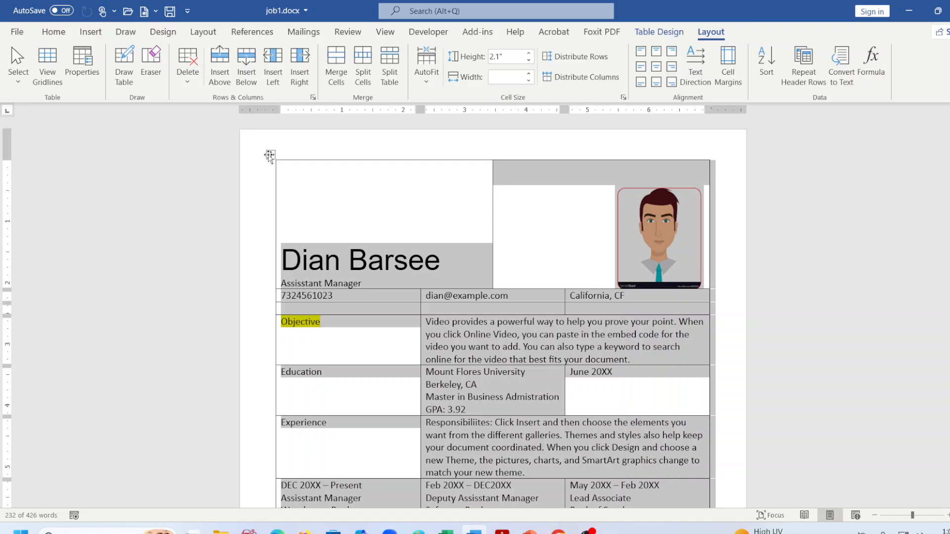
click(660, 32)
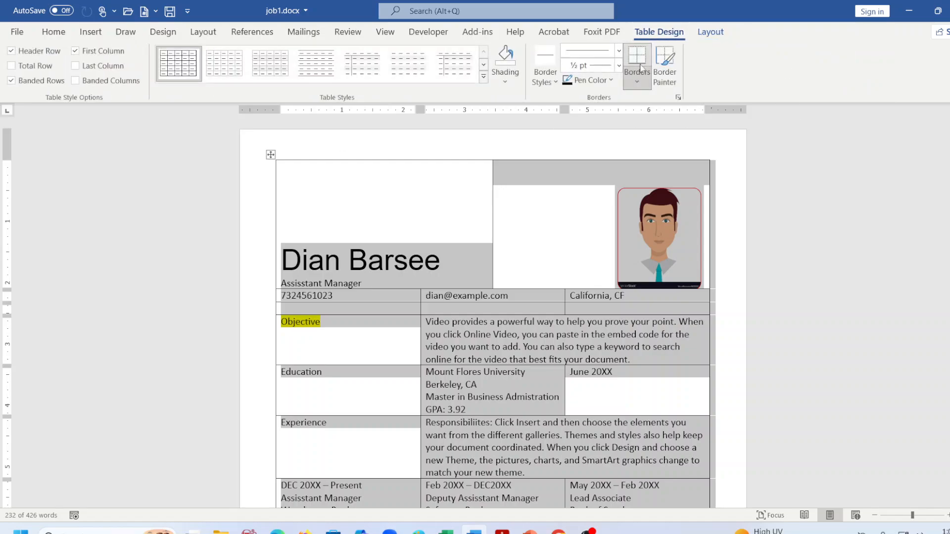
click(637, 79)
click(705, 168)
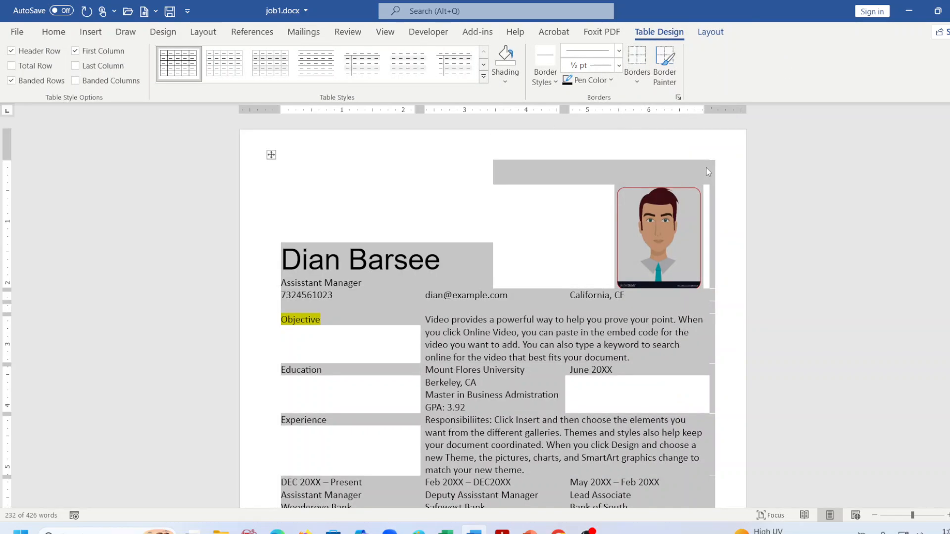
click(784, 226)
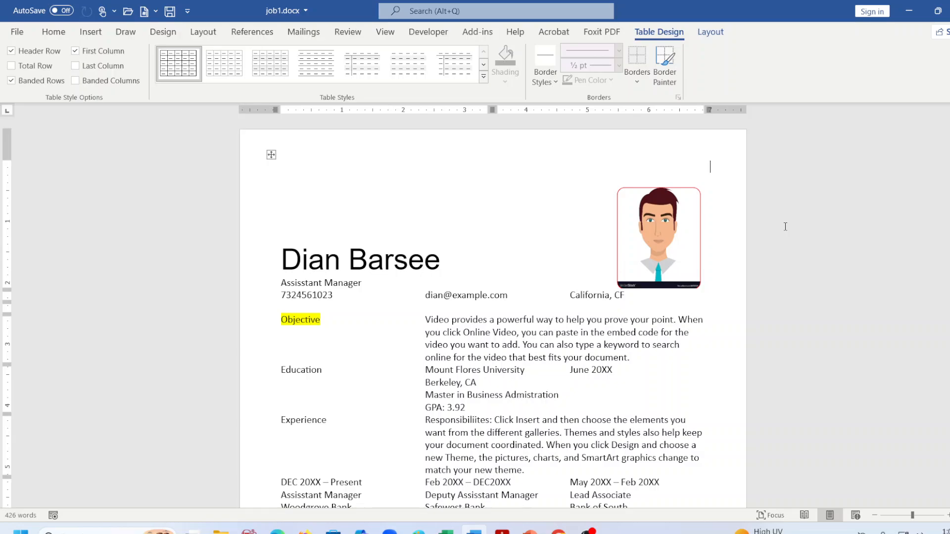
Undo the border removal, the portrait placement and the header split.
key(ctrl+z)
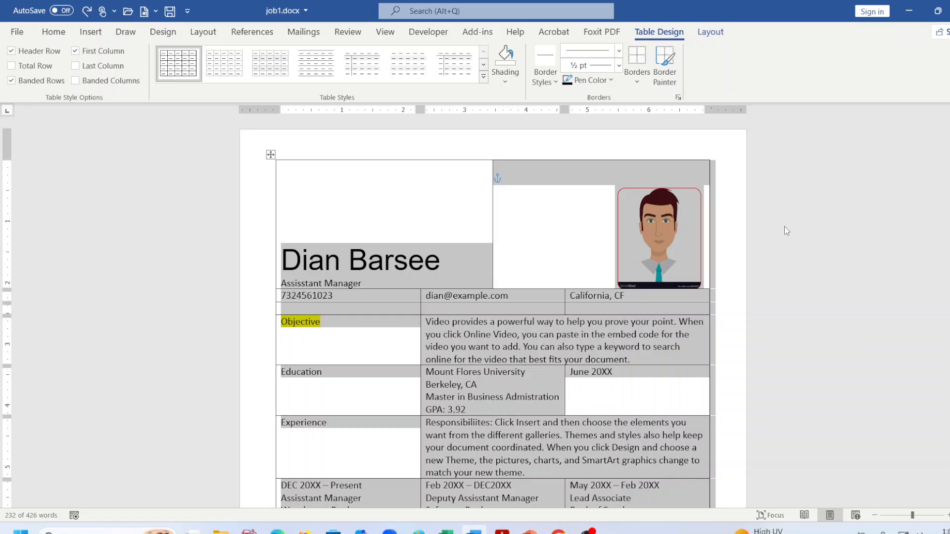
key(ctrl+z)
key(ctrl+z)
key(ctrl+z)
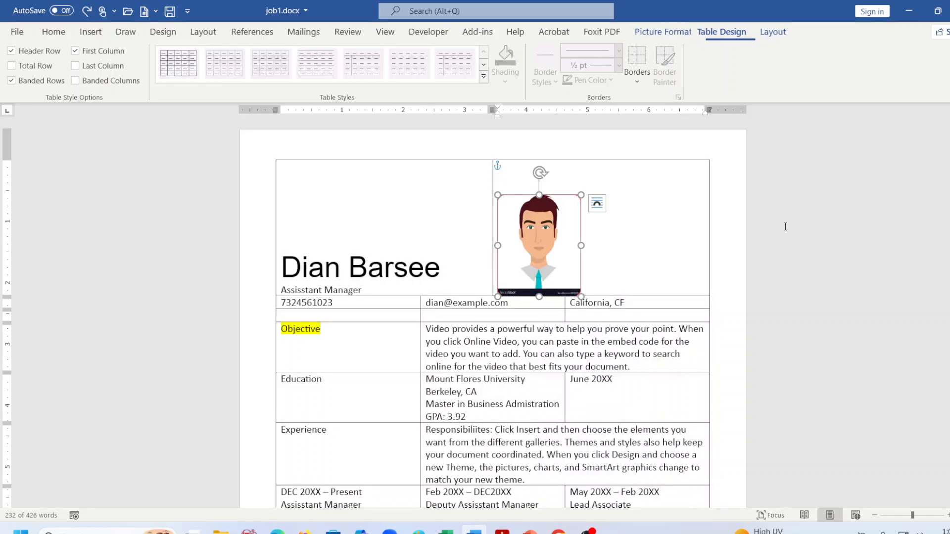
key(ctrl+z)
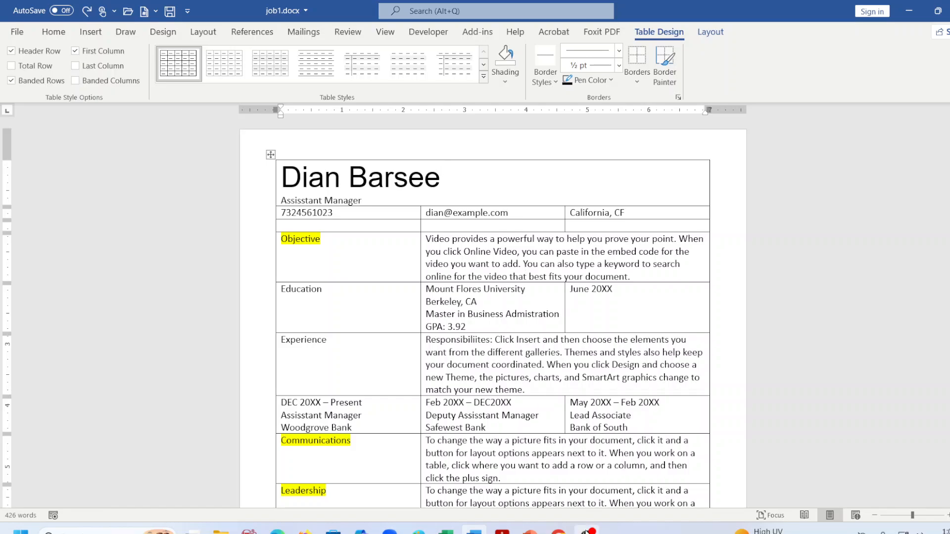
click(587, 531)
Minimize the OBS Studio recorder so the job1.docx résumé is visible in Word again.
click(587, 531)
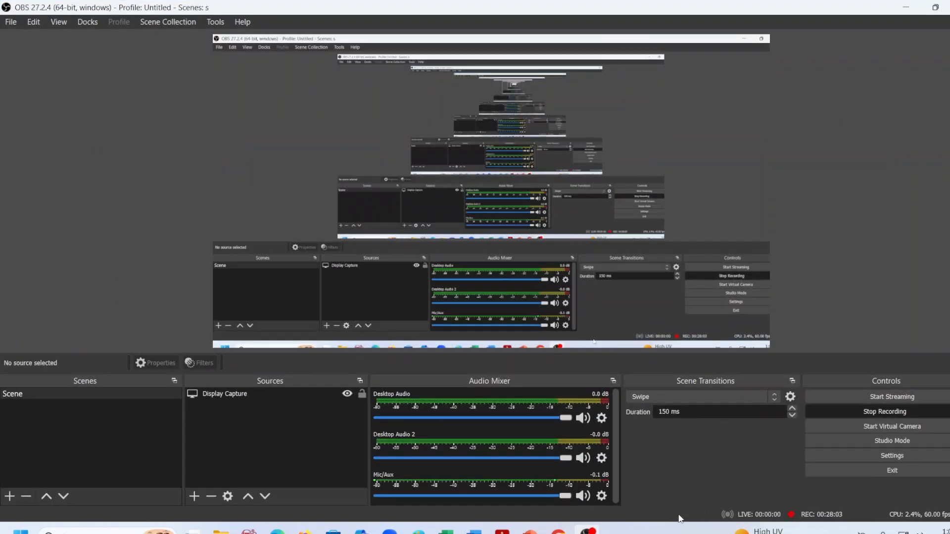
click(906, 7)
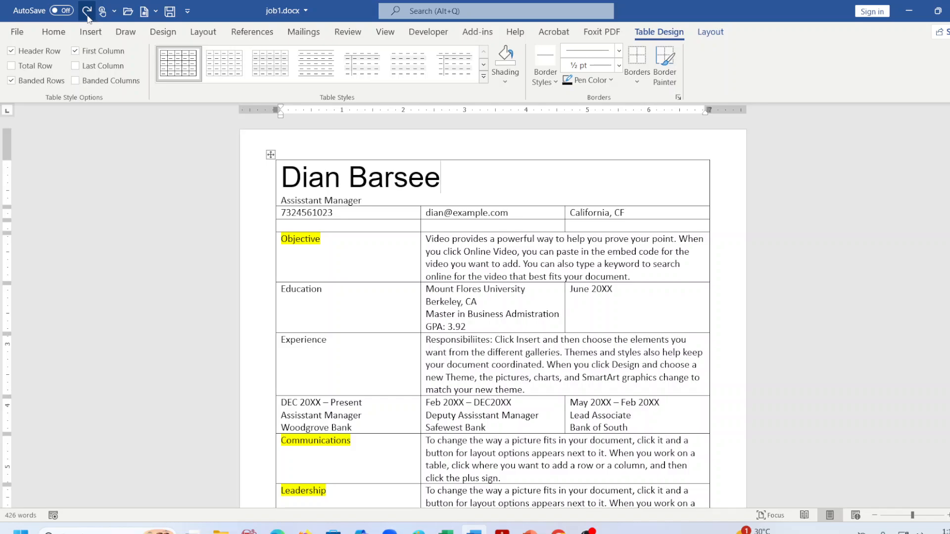
Paste the red-bordered cartoon portrait with source formatting and move it to the name cell's top-right corner.
right_click(540, 175)
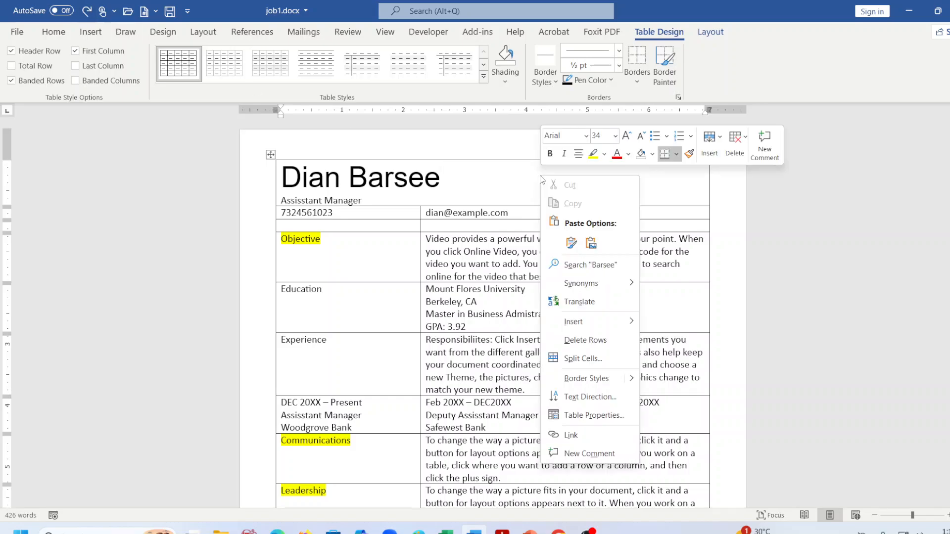
click(570, 245)
drag(327, 232, 673, 217)
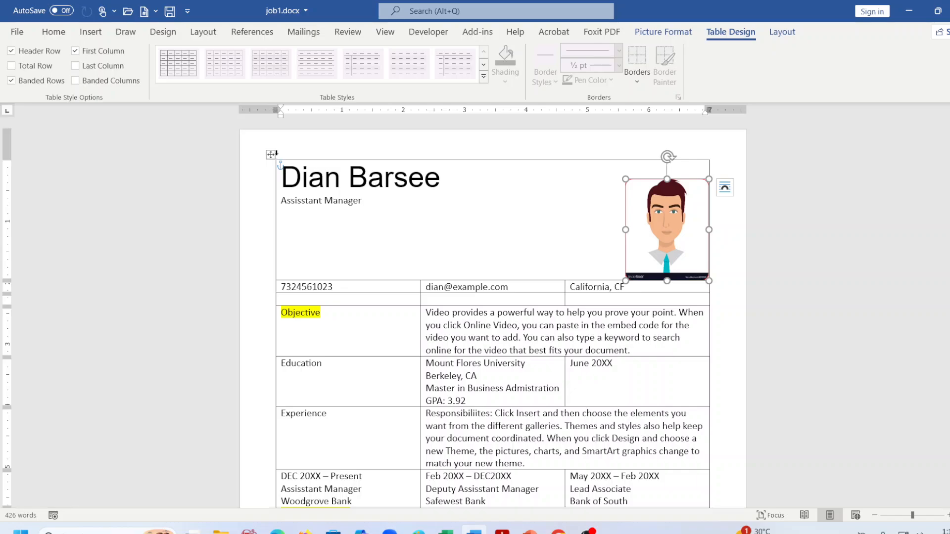
drag(698, 219, 698, 203)
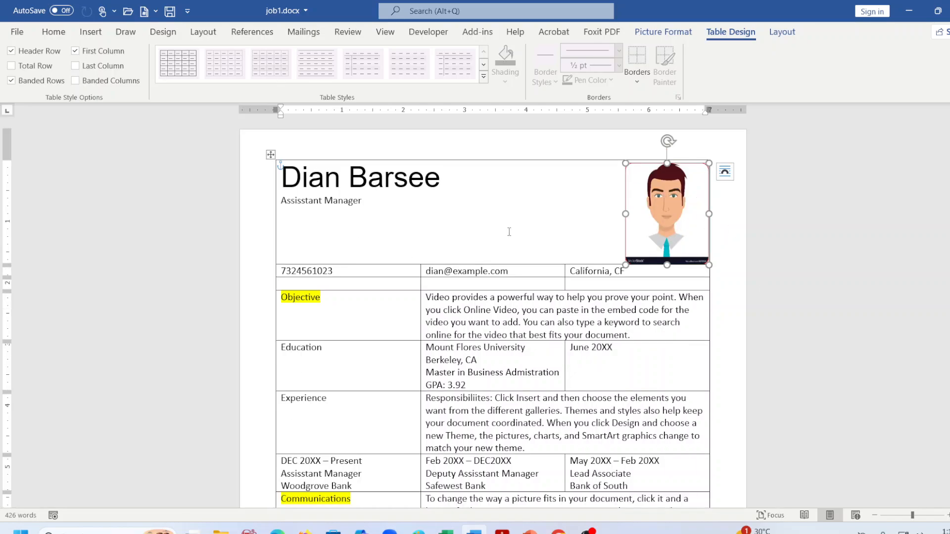
click(490, 228)
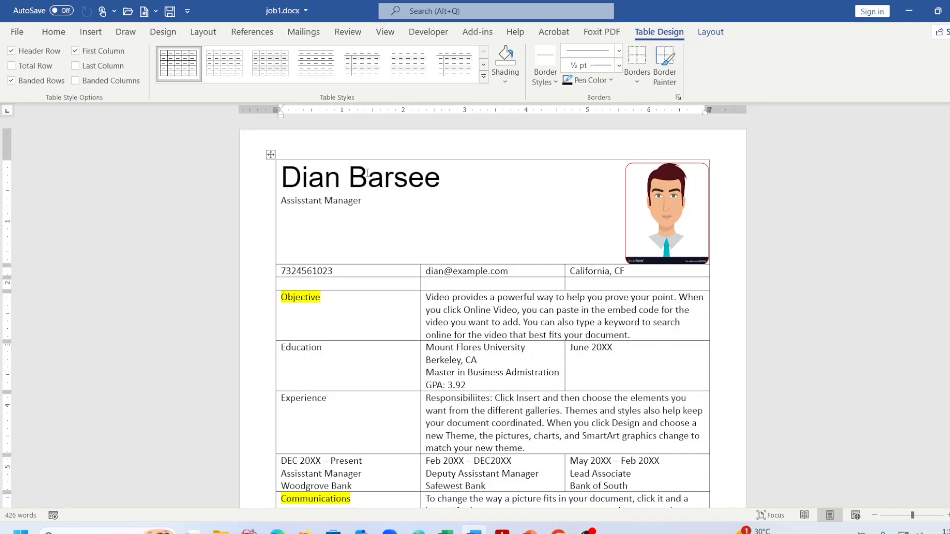
click(710, 31)
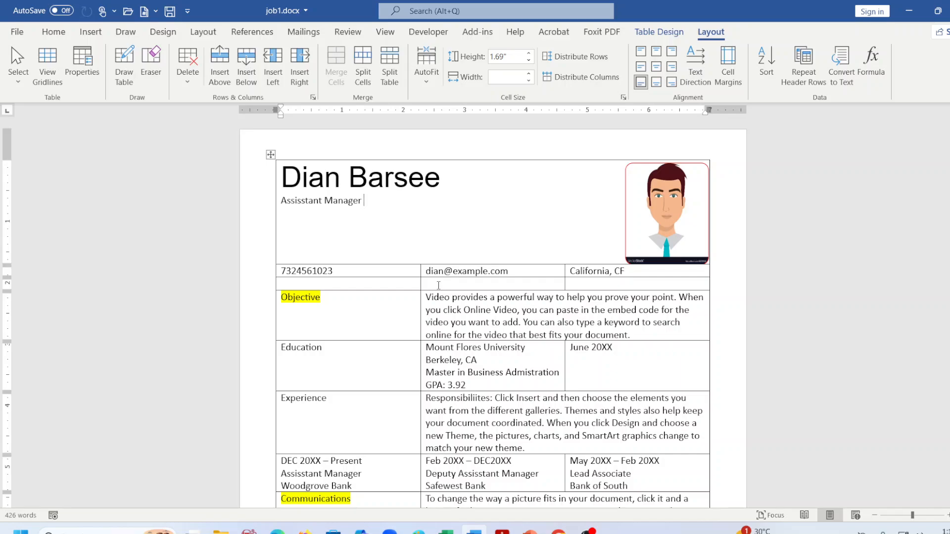
Align the e-mail address top-right in its cell, keeping its text direction horizontal.
click(445, 272)
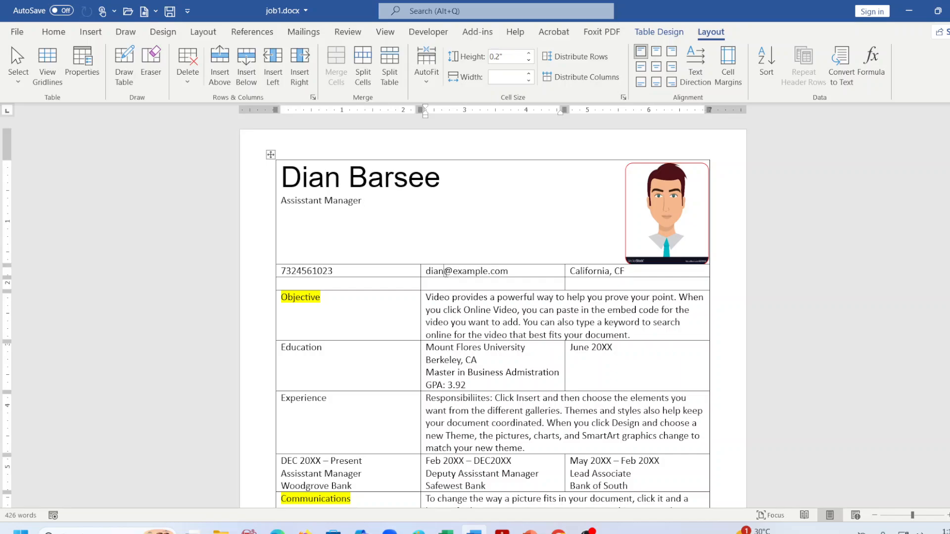
mouse_move(420, 270)
mouse_down()
mouse_move(482, 282)
mouse_move(409, 288)
mouse_move(421, 288)
mouse_up()
click(494, 272)
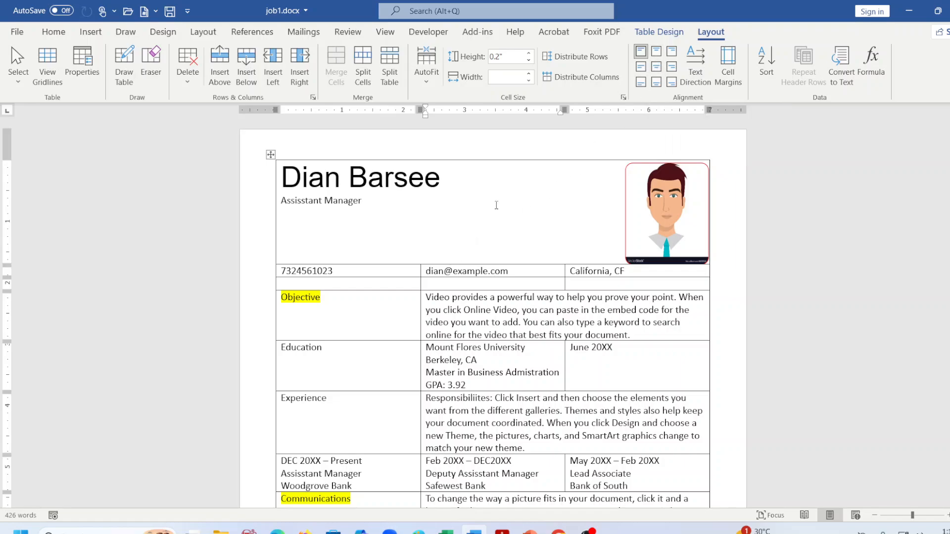
click(657, 54)
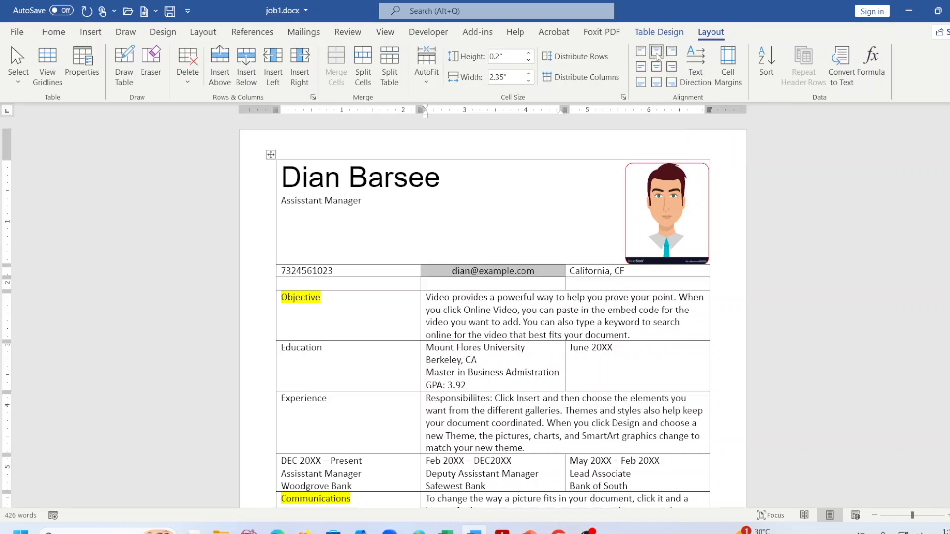
click(673, 54)
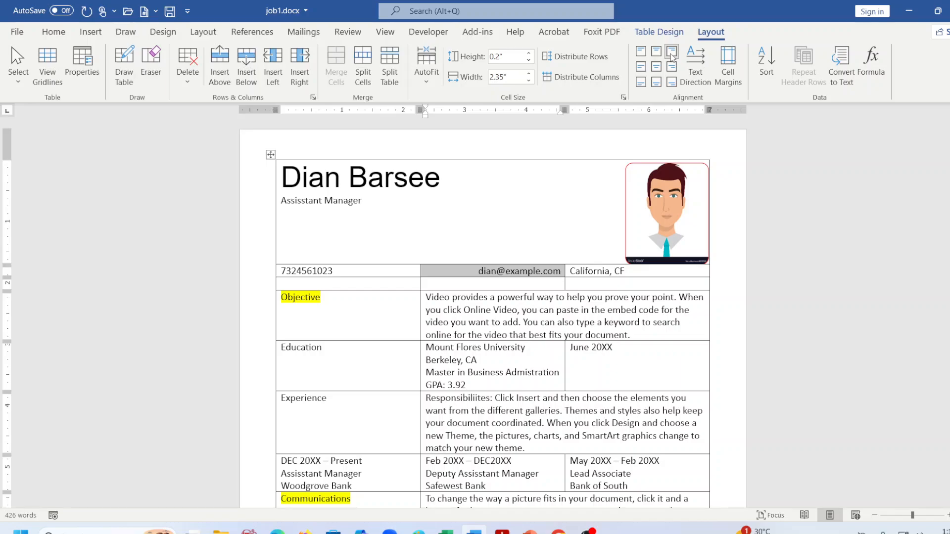
click(700, 75)
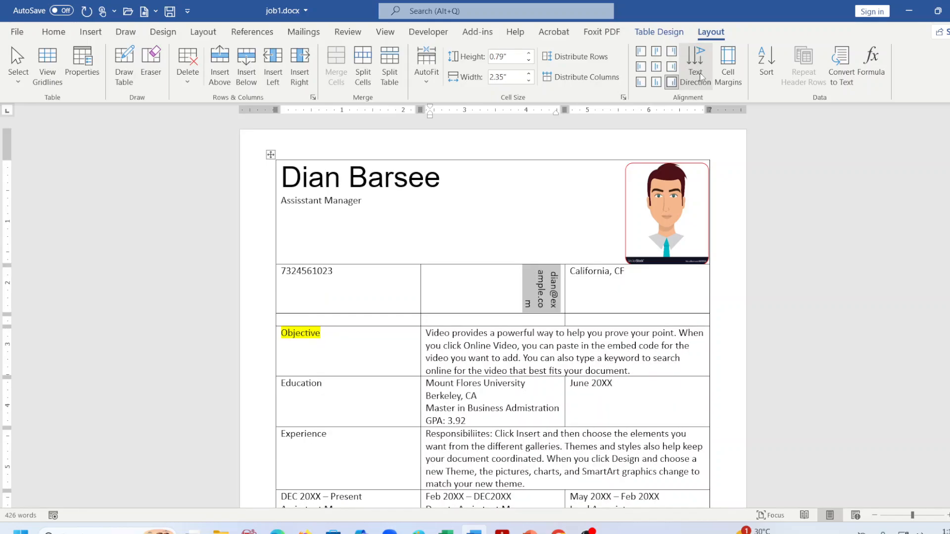
click(700, 75)
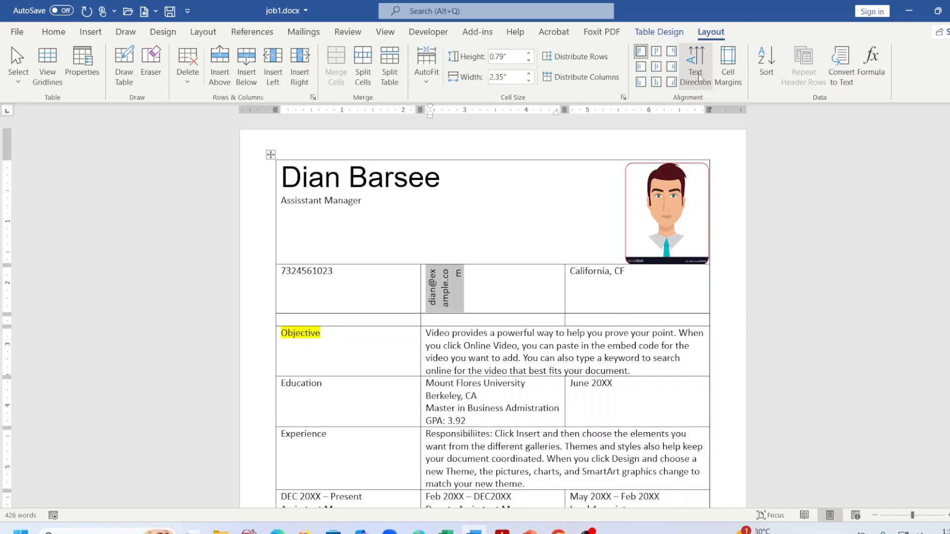
click(700, 75)
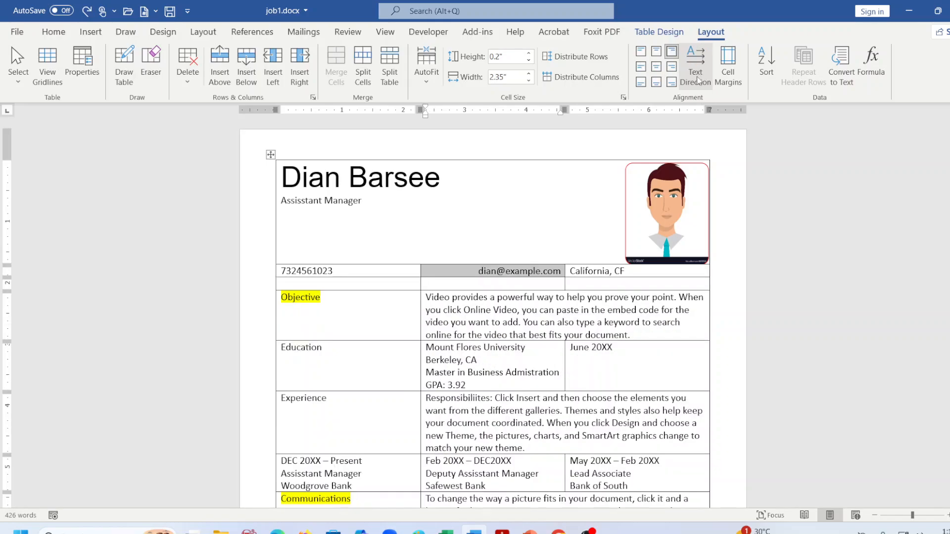
Compare the résumé table's layout against the PDF specification.
click(430, 200)
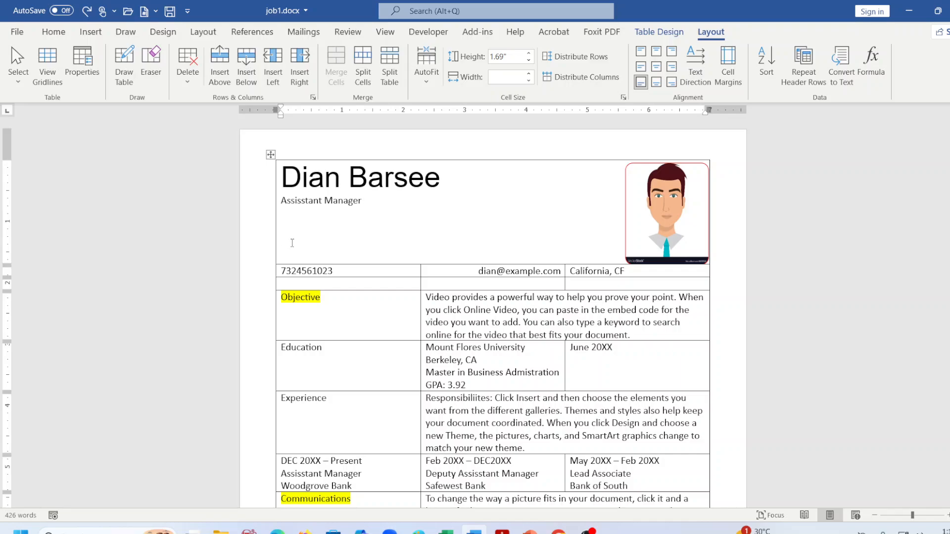
click(502, 530)
scroll(629, 443, down, 8)
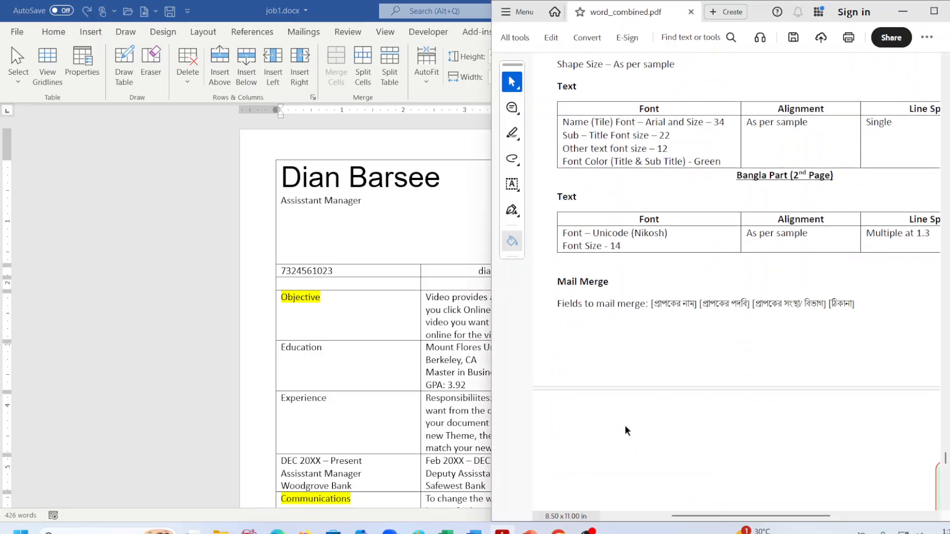
scroll(634, 431, down, 2)
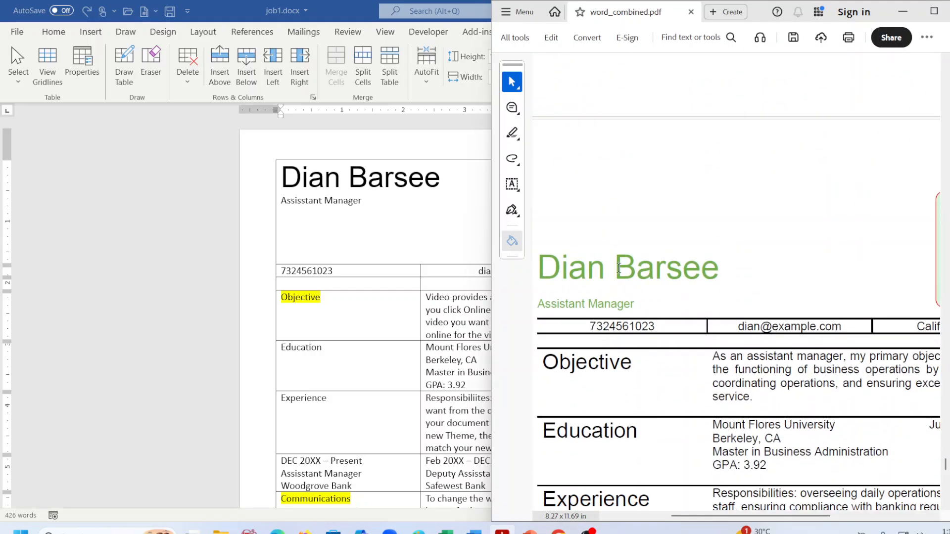
click(370, 239)
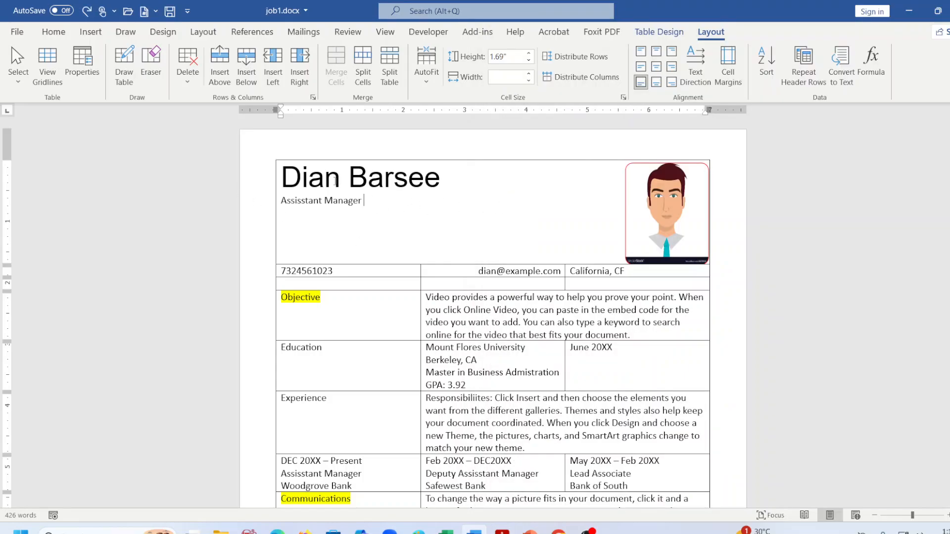
click(274, 183)
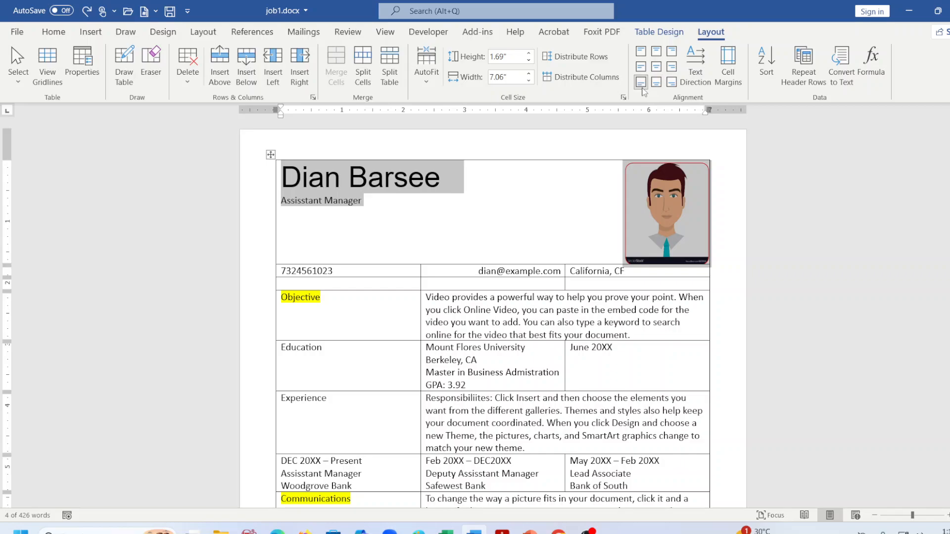
click(642, 52)
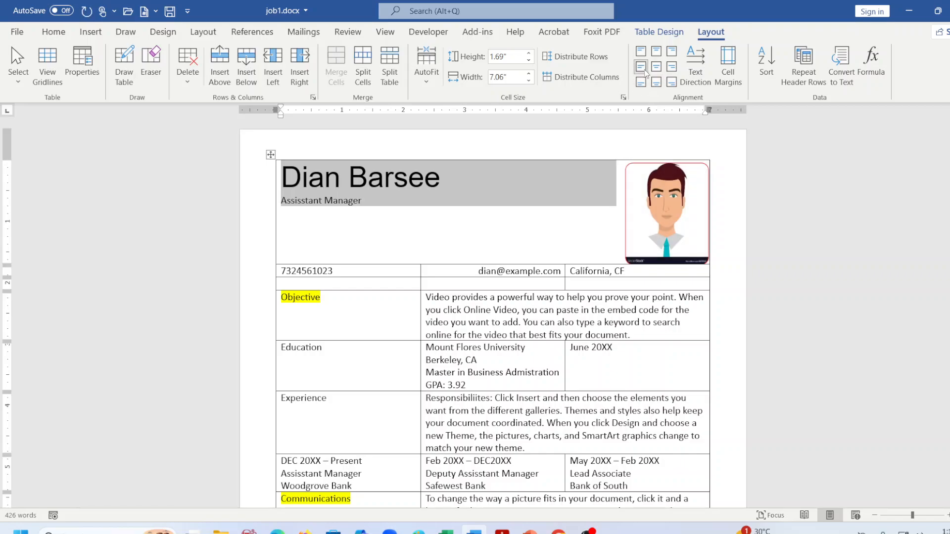
click(656, 82)
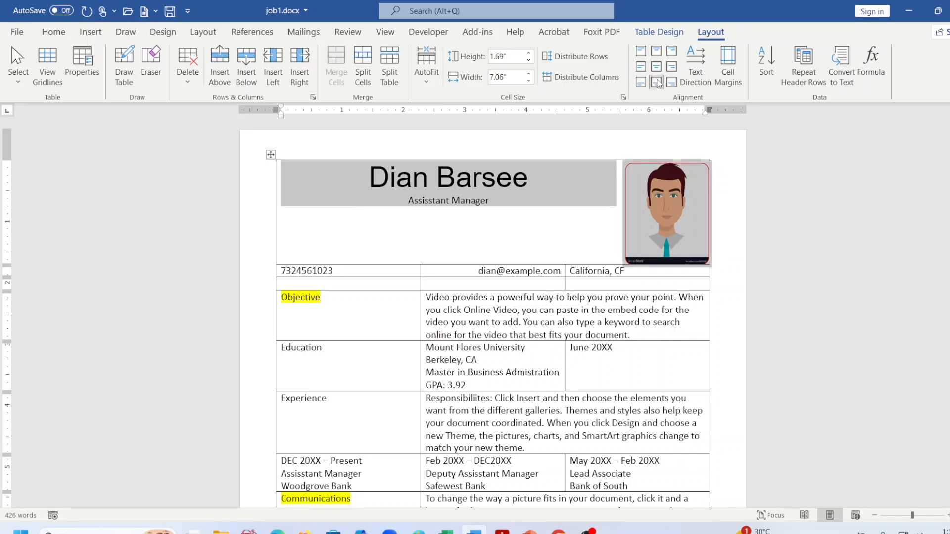
click(641, 82)
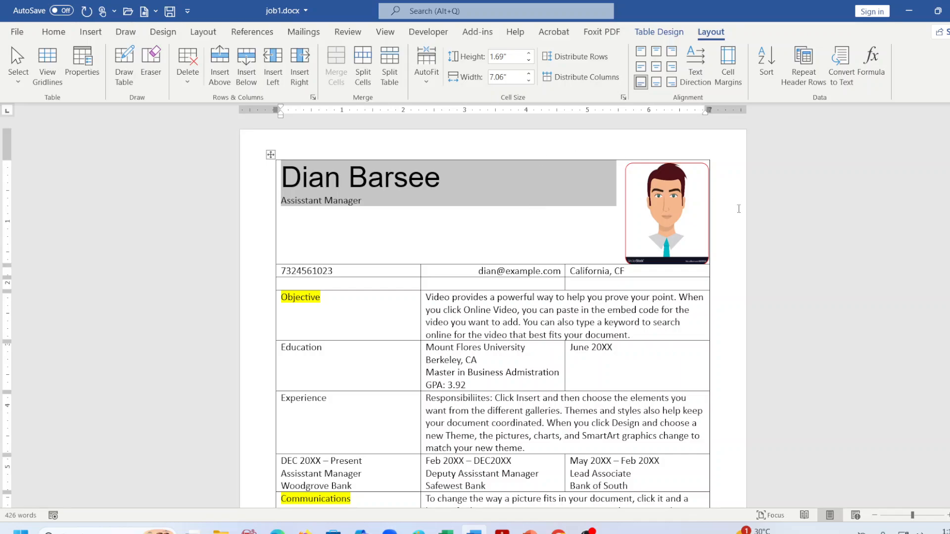
click(162, 217)
click(474, 240)
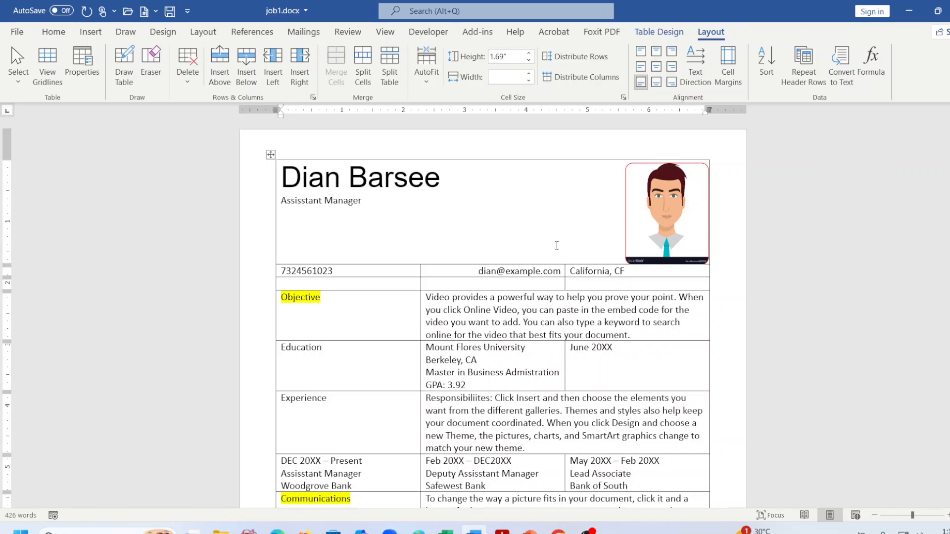
Try splitting the header cell into two columns, then undo the split.
click(360, 74)
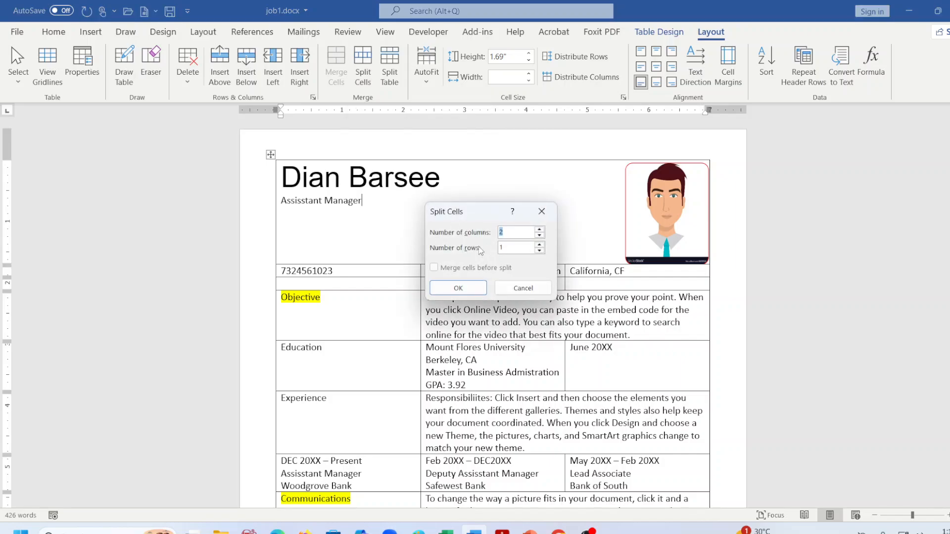
click(458, 288)
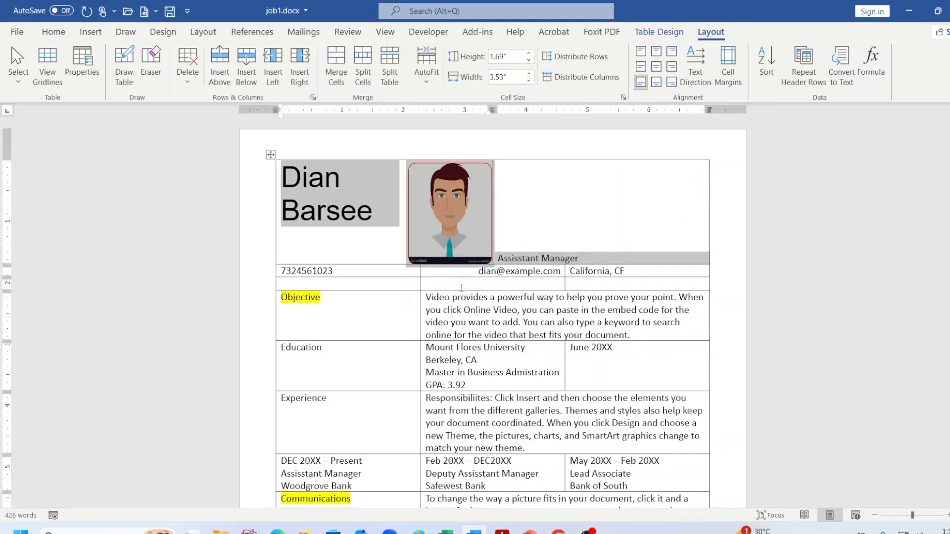
click(595, 238)
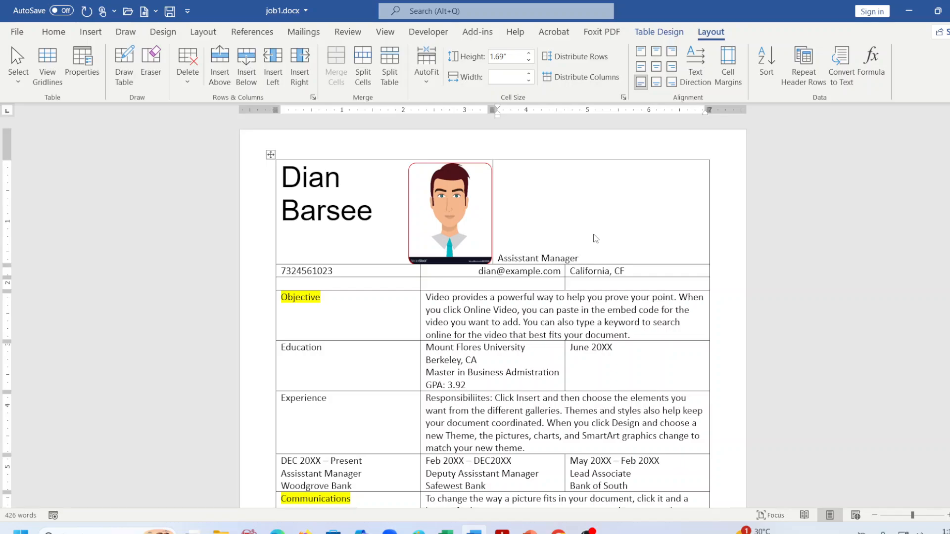
key(ctrl+z)
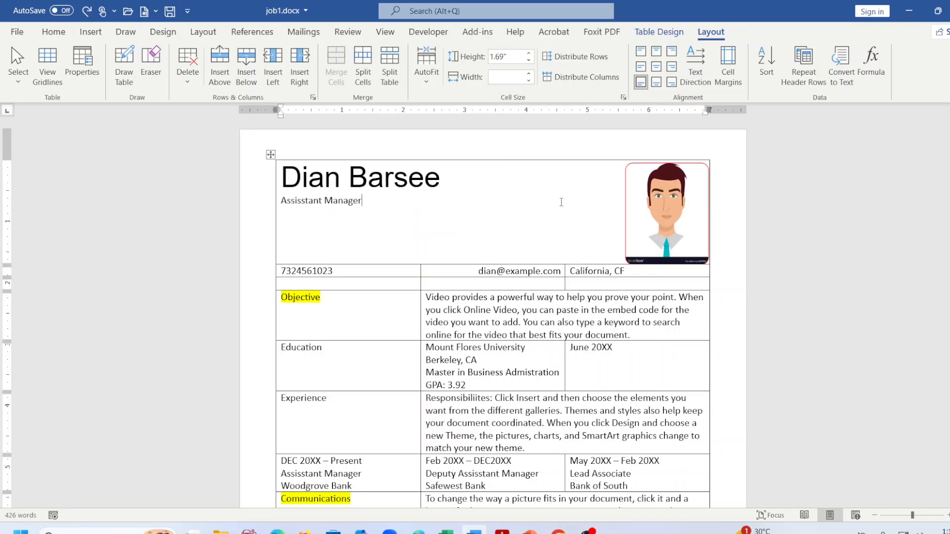
Draw a vertical border through the header row, dividing it into a name cell and a right-hand cell.
click(129, 83)
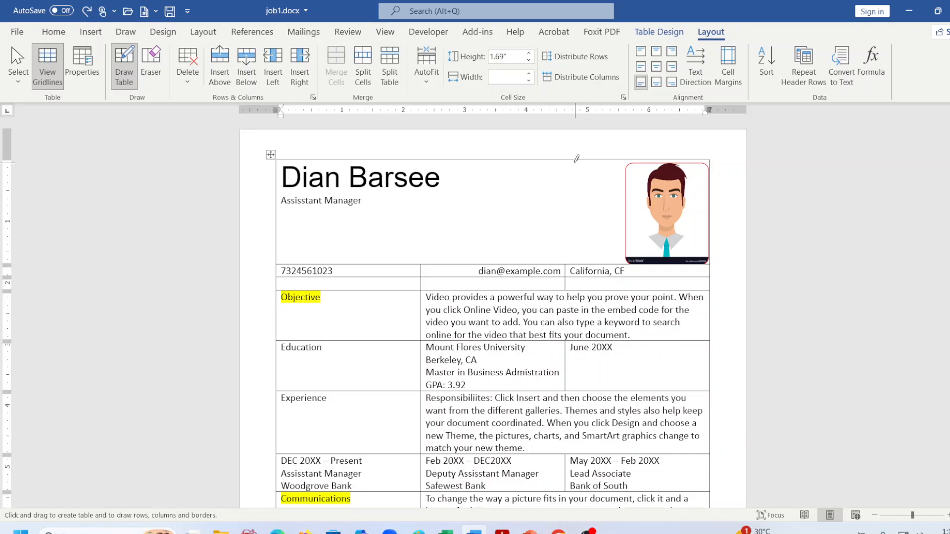
drag(571, 161, 568, 238)
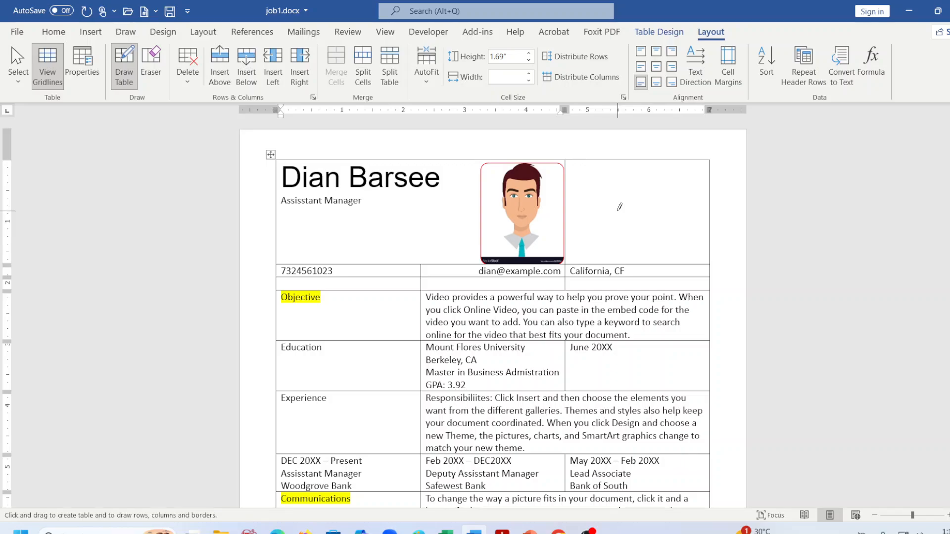
key(Escape)
right_click(546, 214)
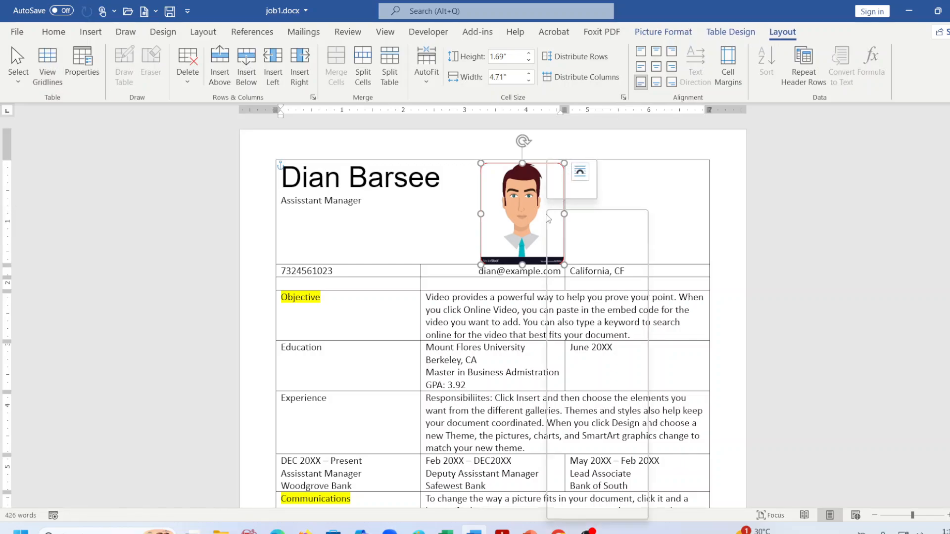
Cut the cartoon photo and paste it with source formatting into the top-right cell, shifted toward its right edge.
click(567, 221)
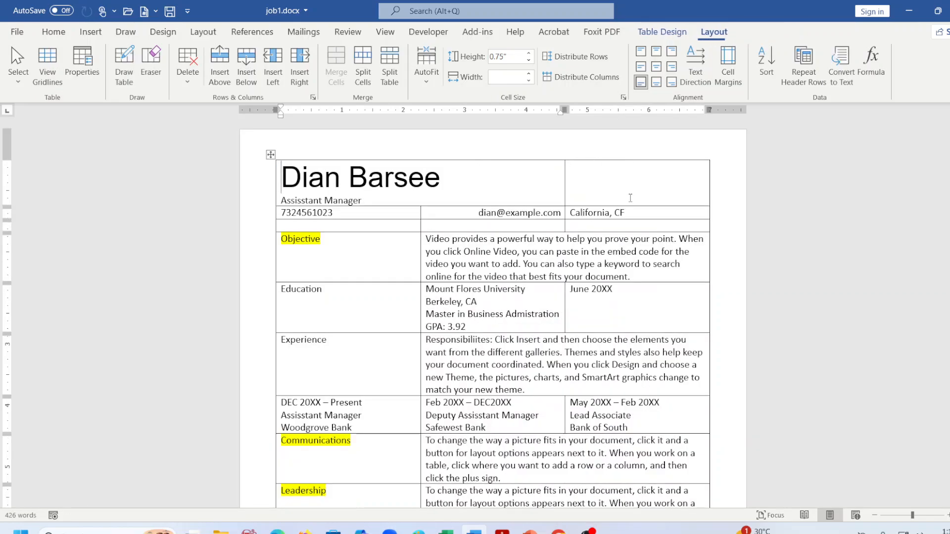
right_click(619, 182)
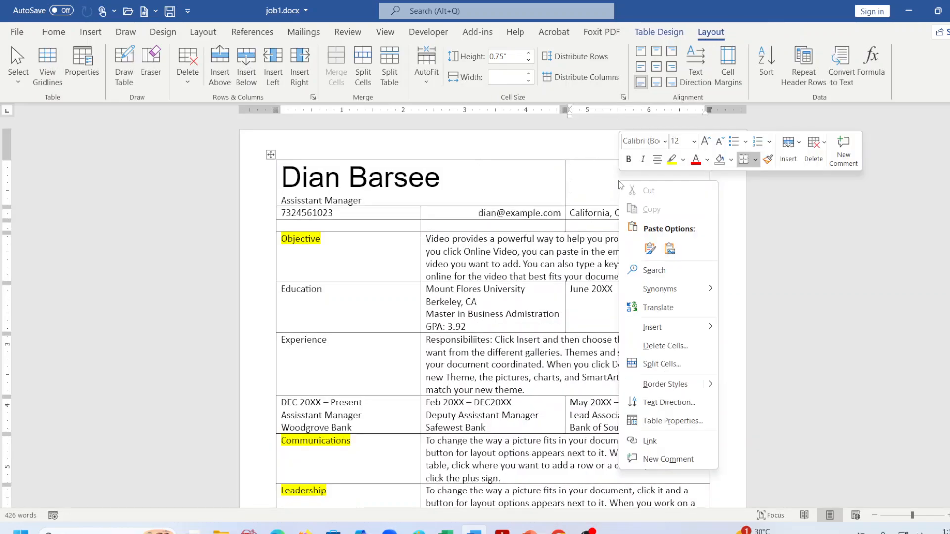
click(643, 245)
click(393, 270)
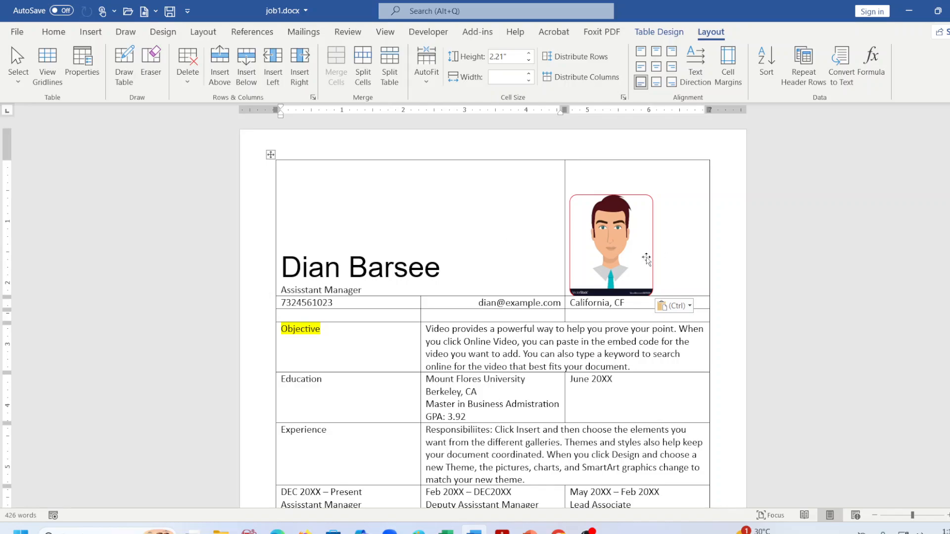
drag(627, 254, 670, 250)
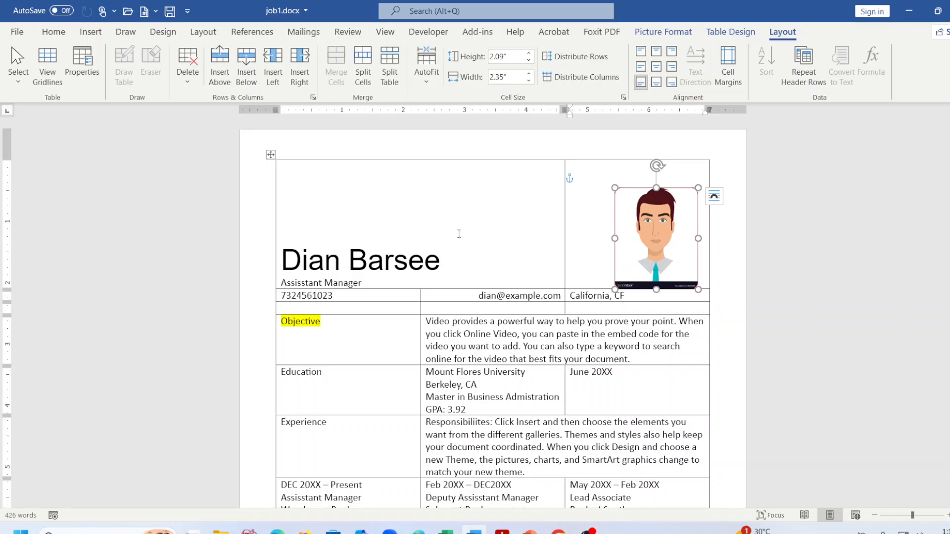
click(446, 215)
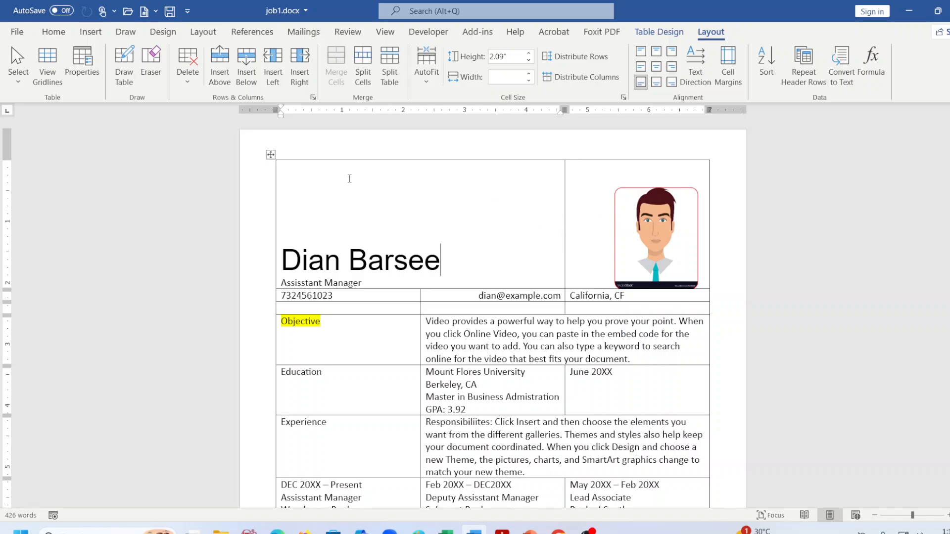
drag(358, 180, 589, 198)
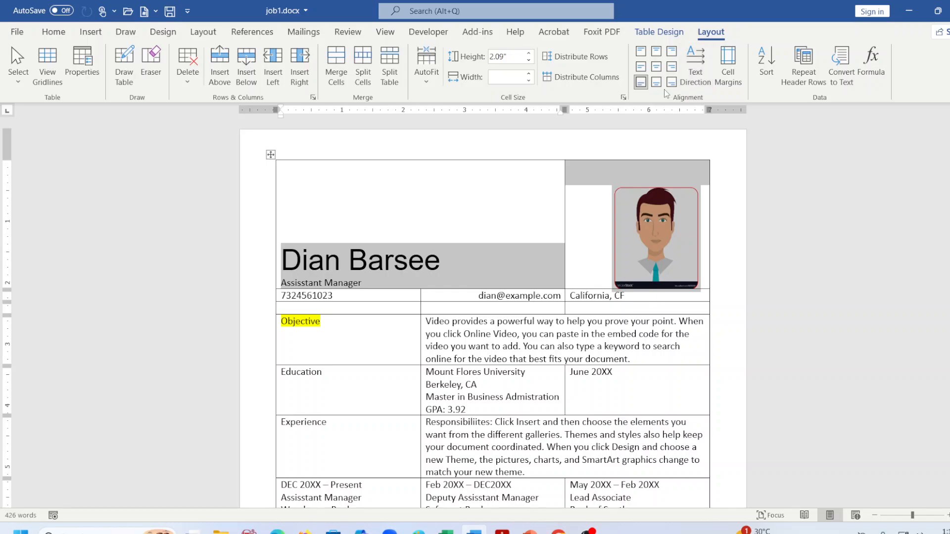
click(659, 32)
click(638, 83)
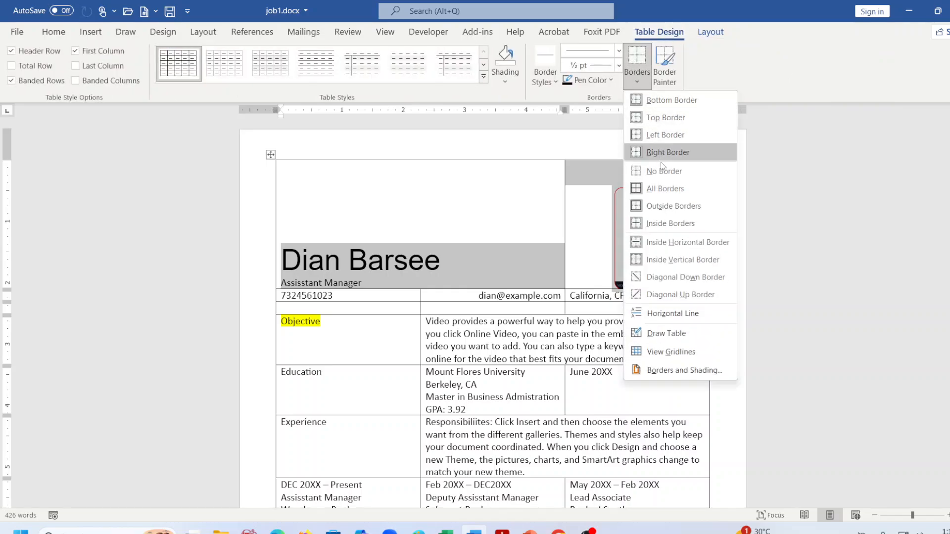
click(675, 173)
click(800, 285)
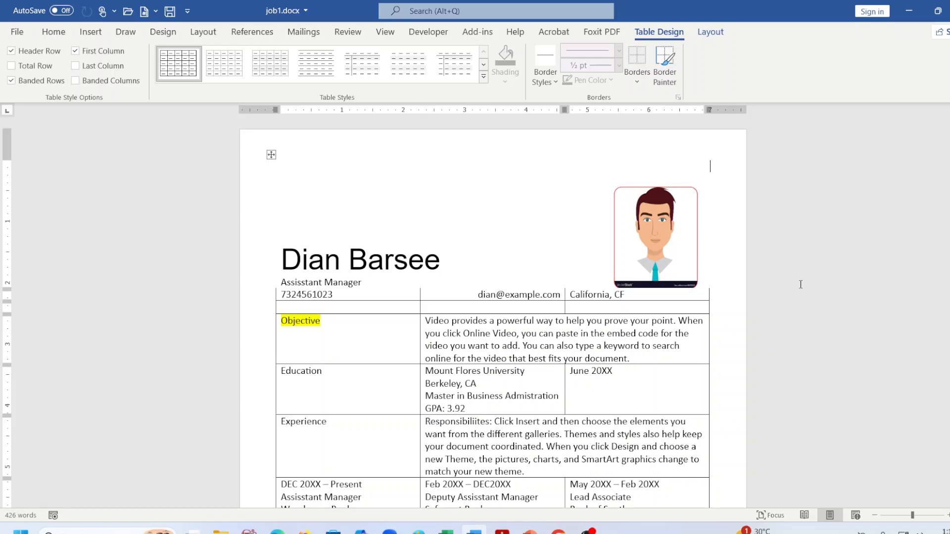
key(ctrl+z)
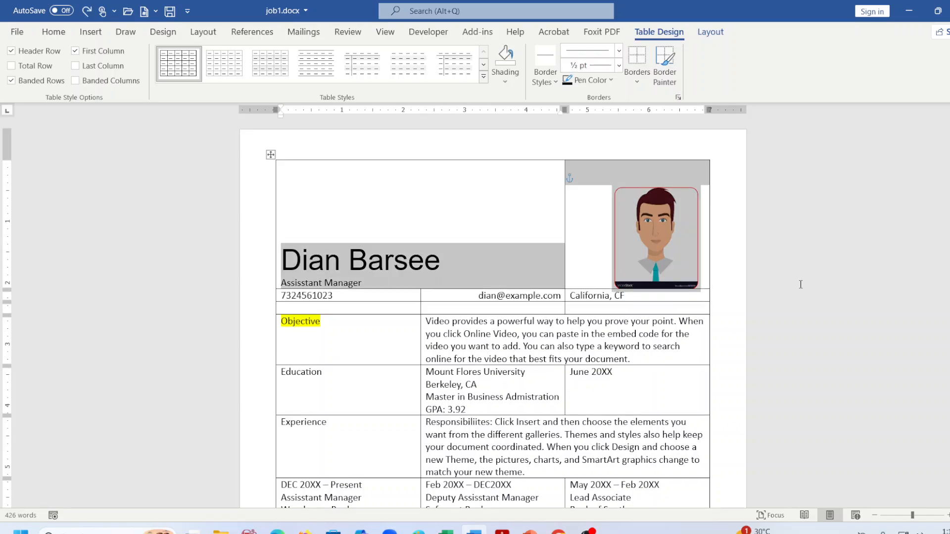
click(554, 250)
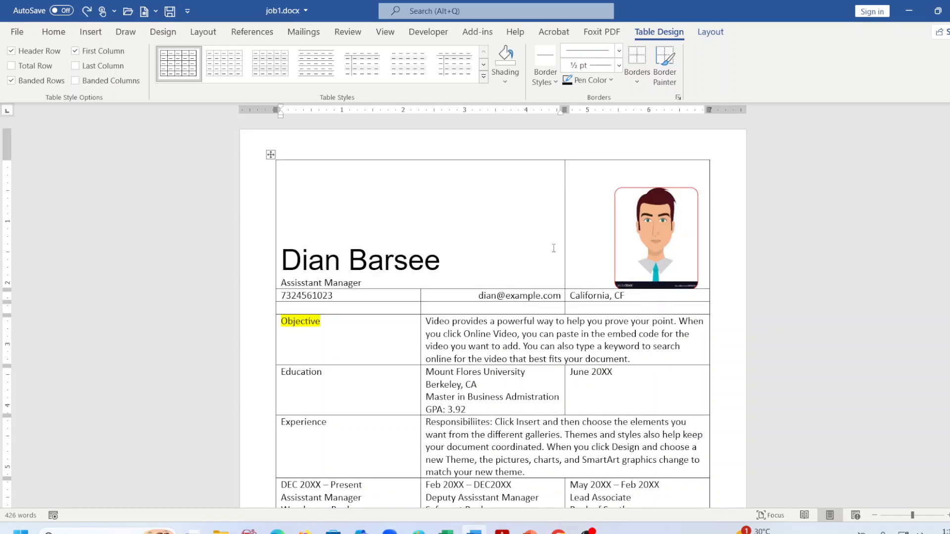
click(502, 531)
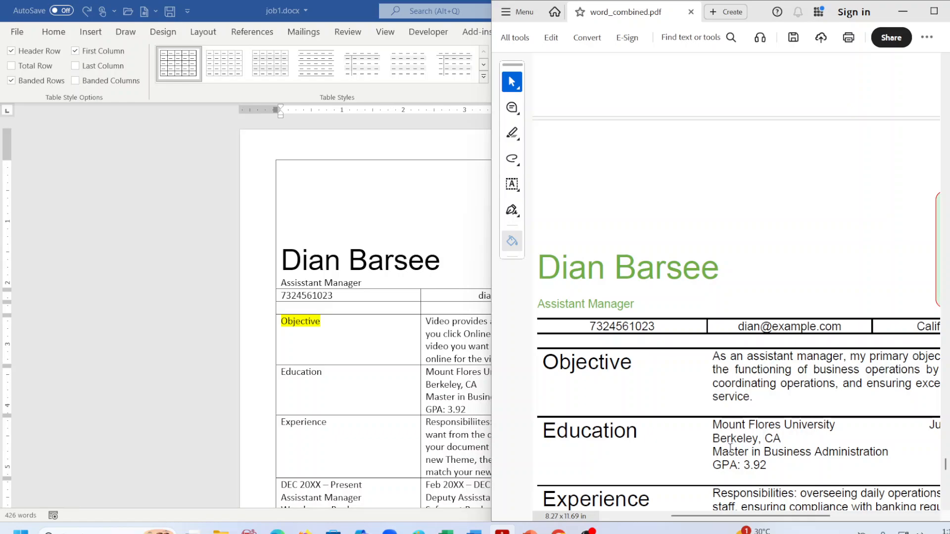
key(alt+Tab)
click(394, 317)
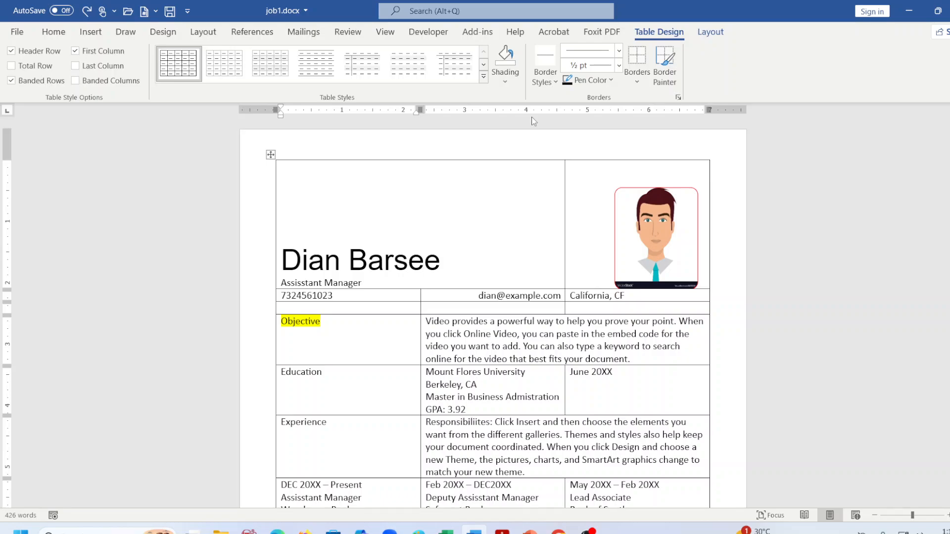
Try the All Borders and No Border options on the table, undoing the border removal.
click(711, 32)
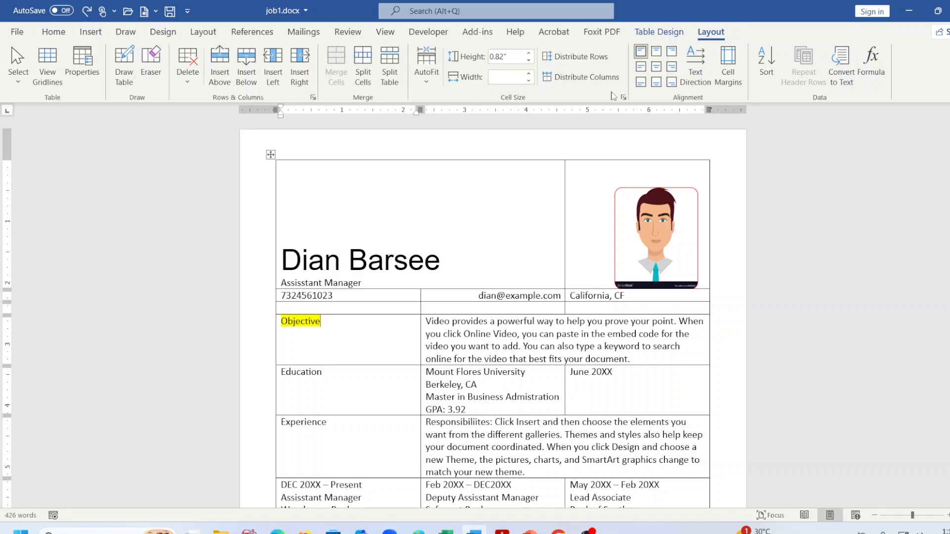
click(660, 32)
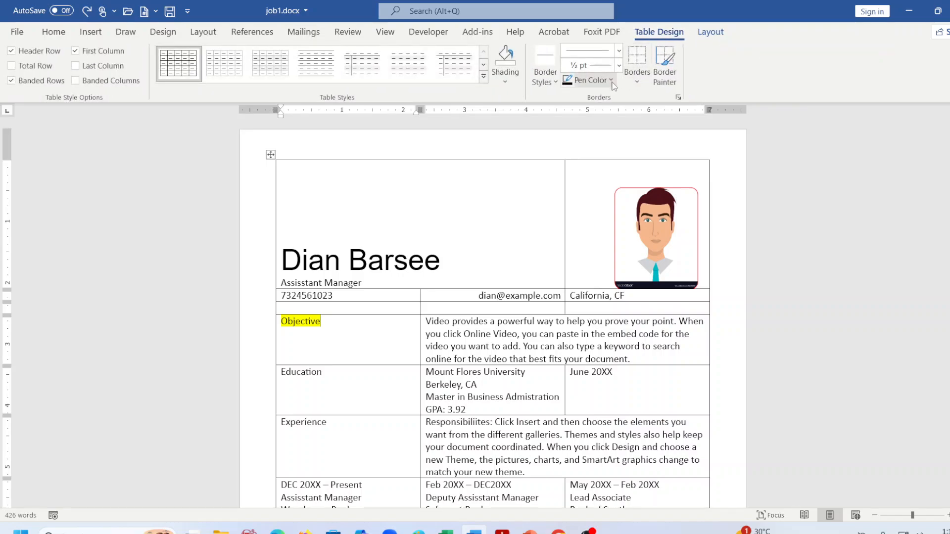
click(632, 76)
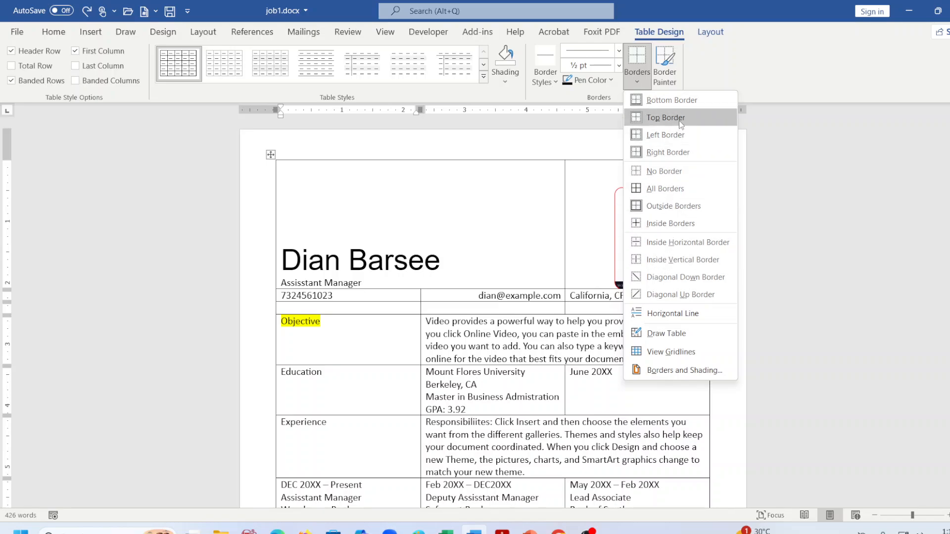
click(665, 189)
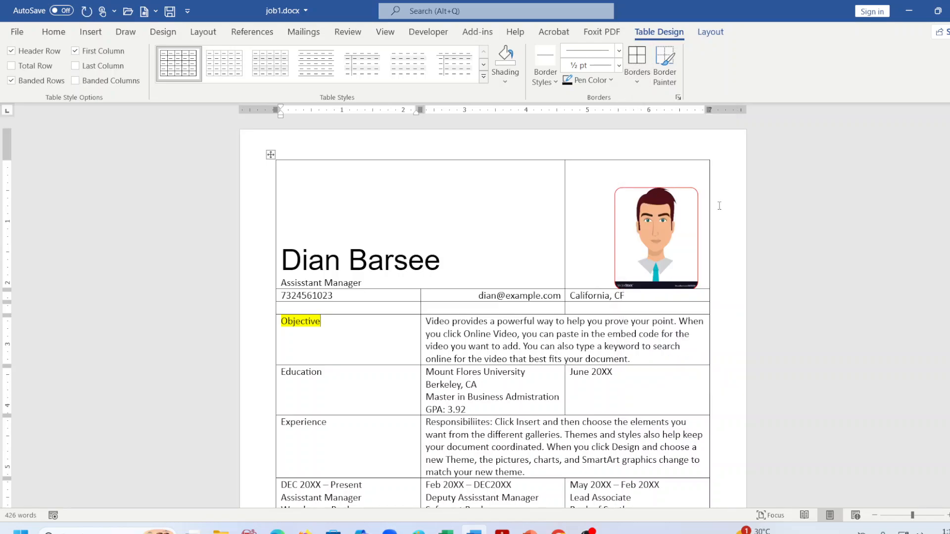
click(637, 79)
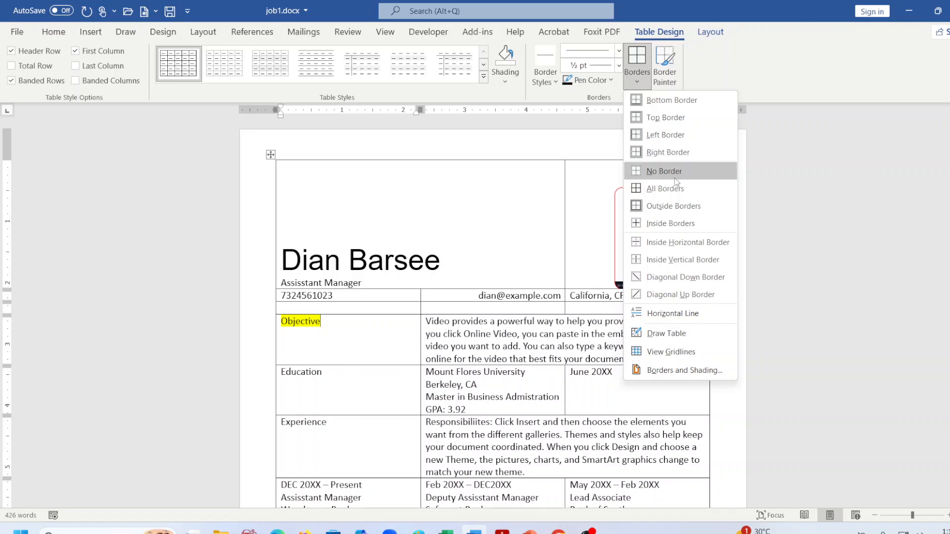
click(674, 172)
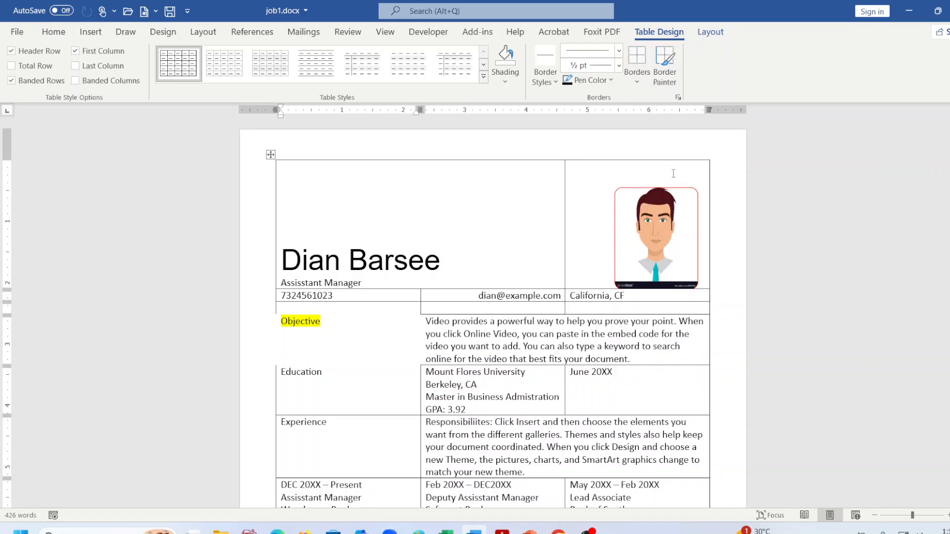
key(ctrl+z)
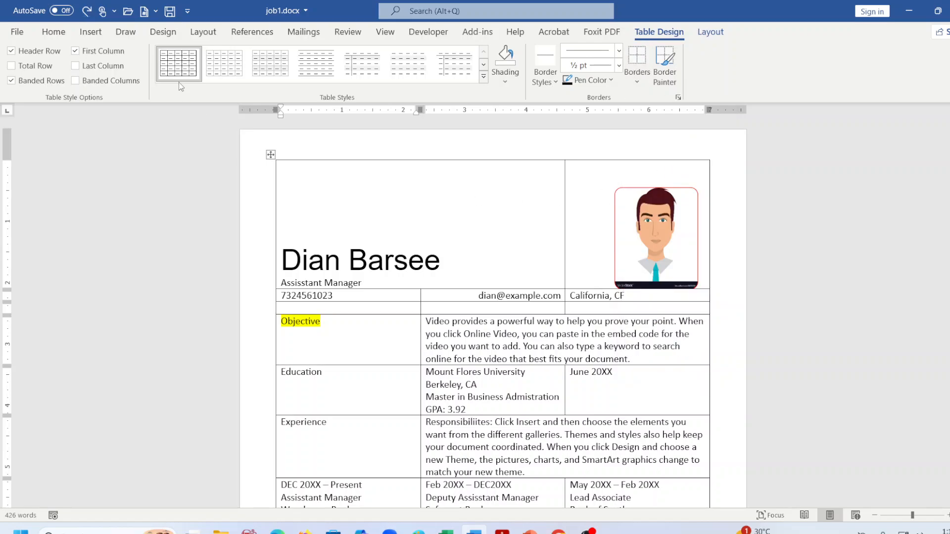
Choose a pen colour and set the border pen weight to 2 ¼ pt.
click(612, 81)
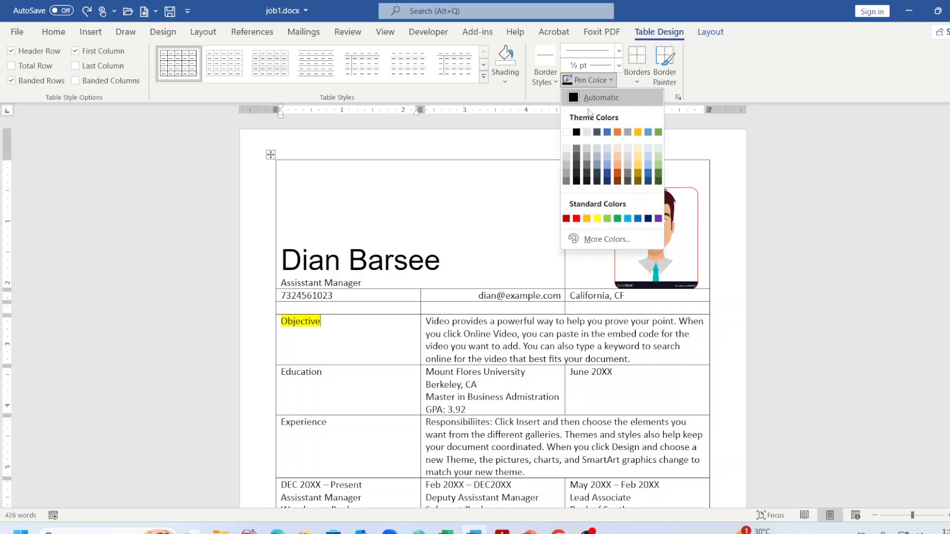
click(577, 132)
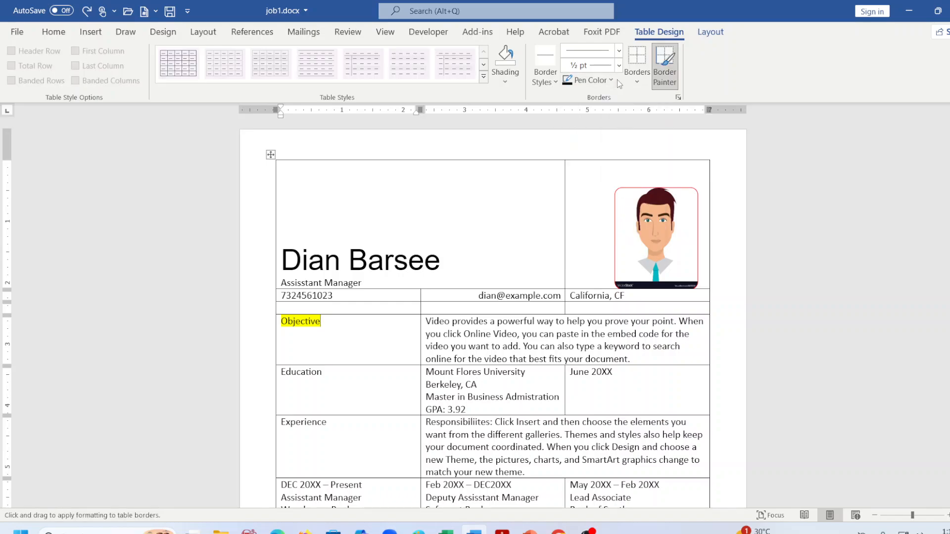
click(619, 66)
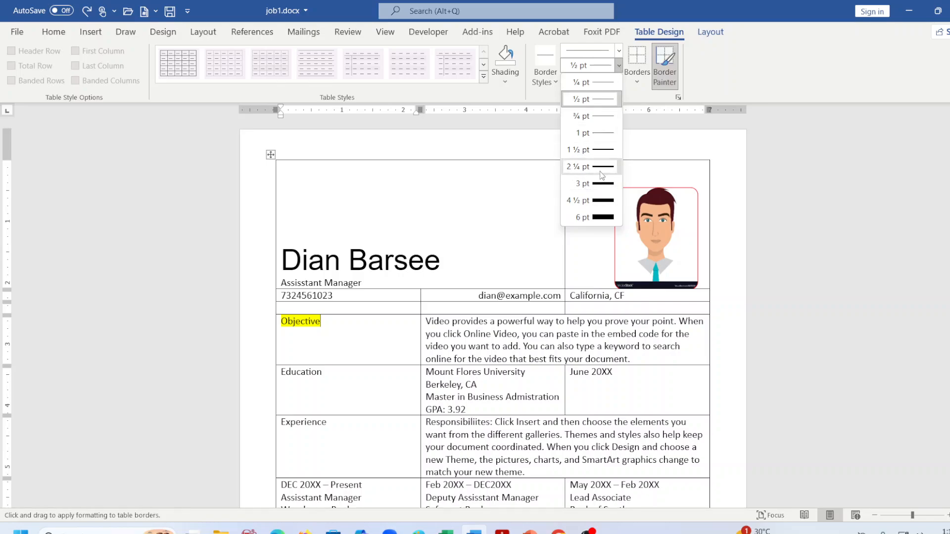
click(601, 171)
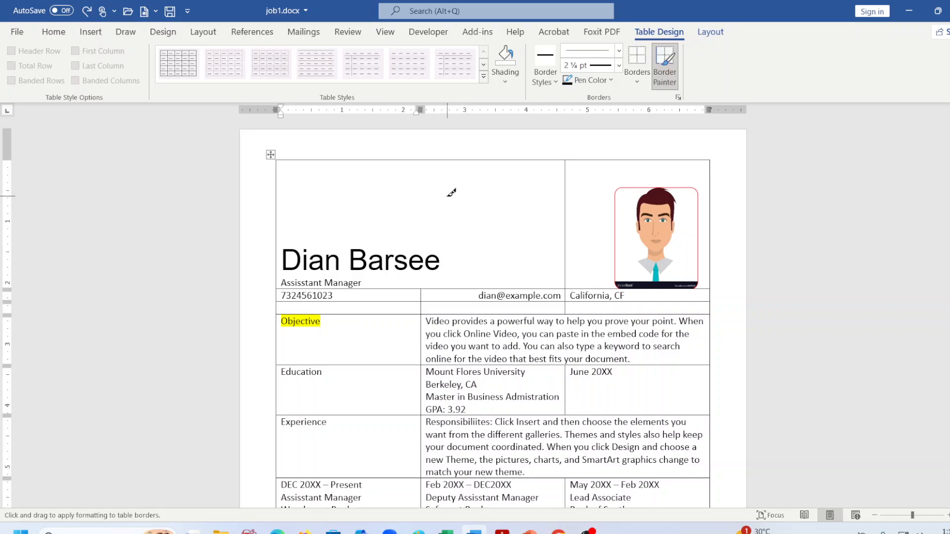
Paint 2¼ pt lines under the name row, the contact-details row and the blank row.
click(404, 289)
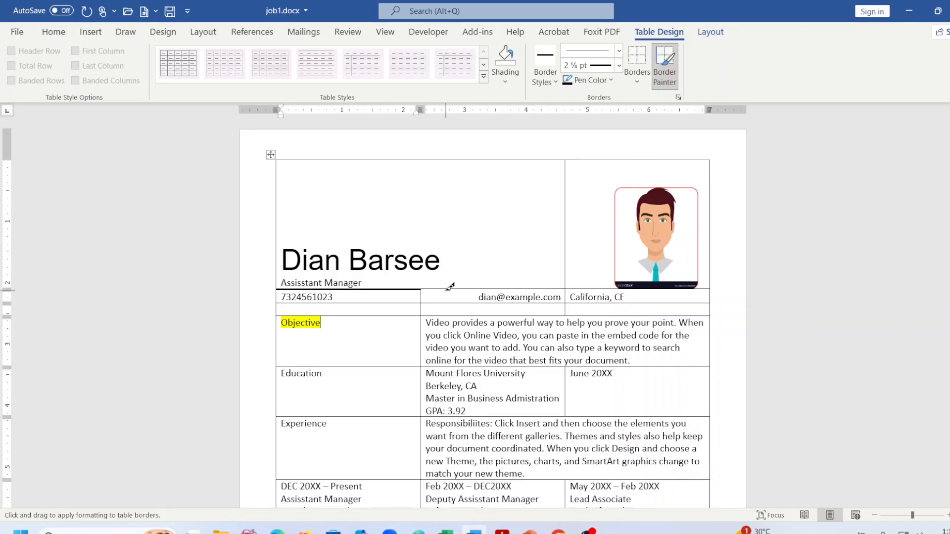
click(451, 289)
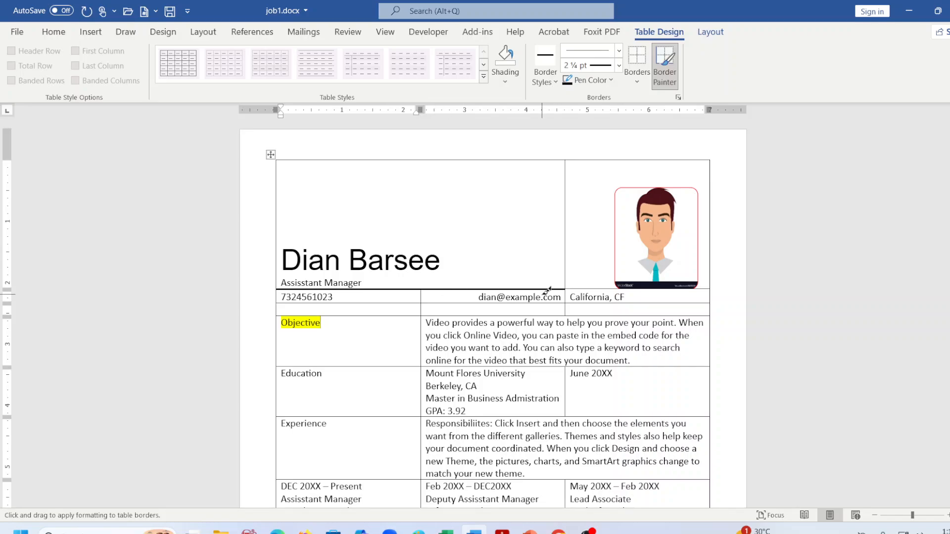
click(585, 289)
click(389, 303)
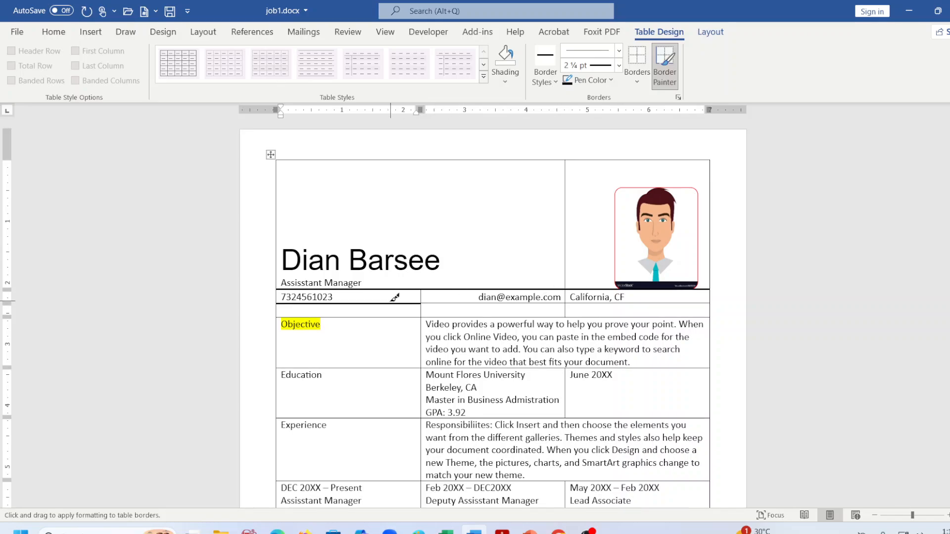
click(446, 303)
click(588, 304)
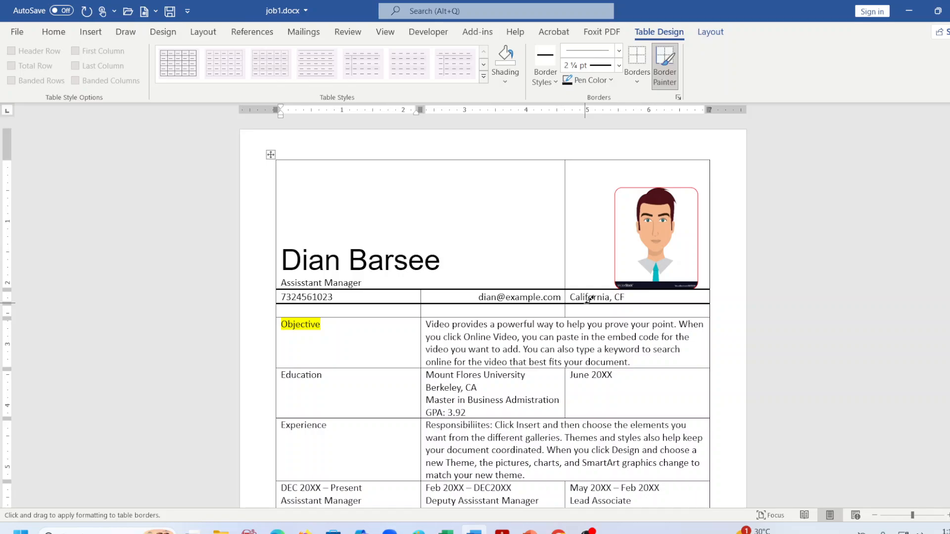
click(366, 317)
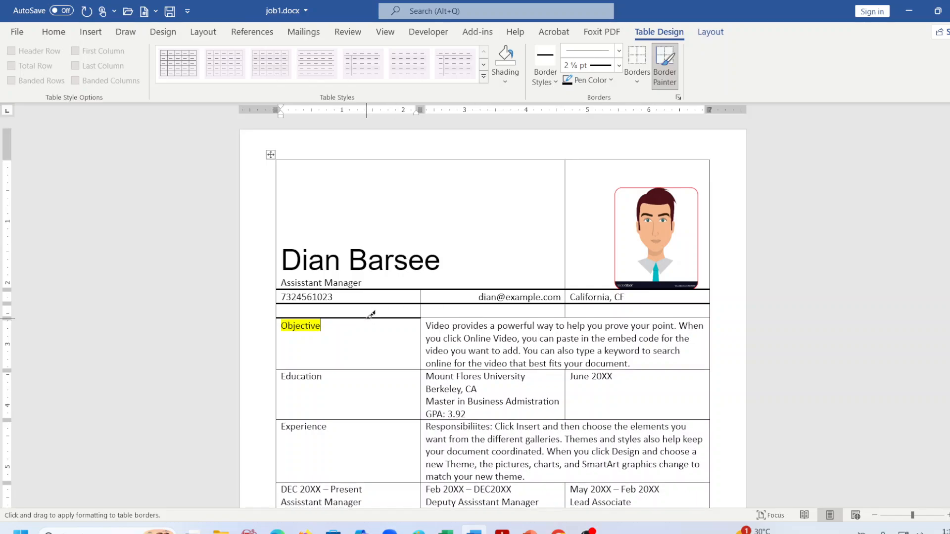
click(467, 317)
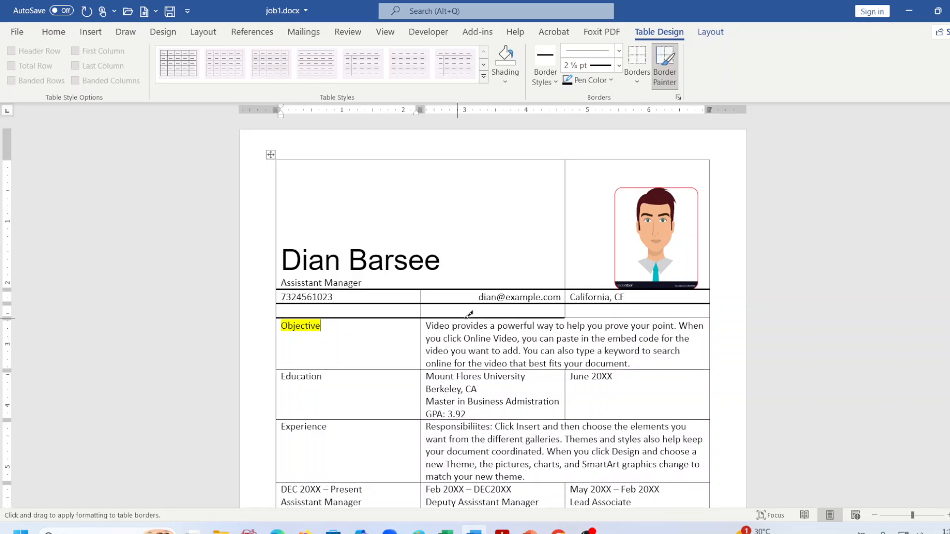
click(573, 317)
Paint thick lines under the Objective and Education rows.
scroll(450, 319, down, 1)
click(375, 338)
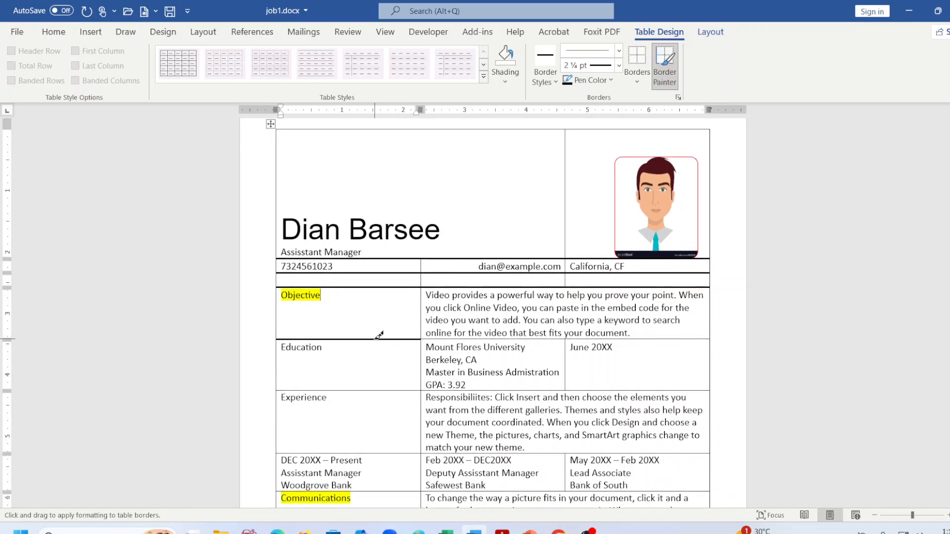
click(469, 339)
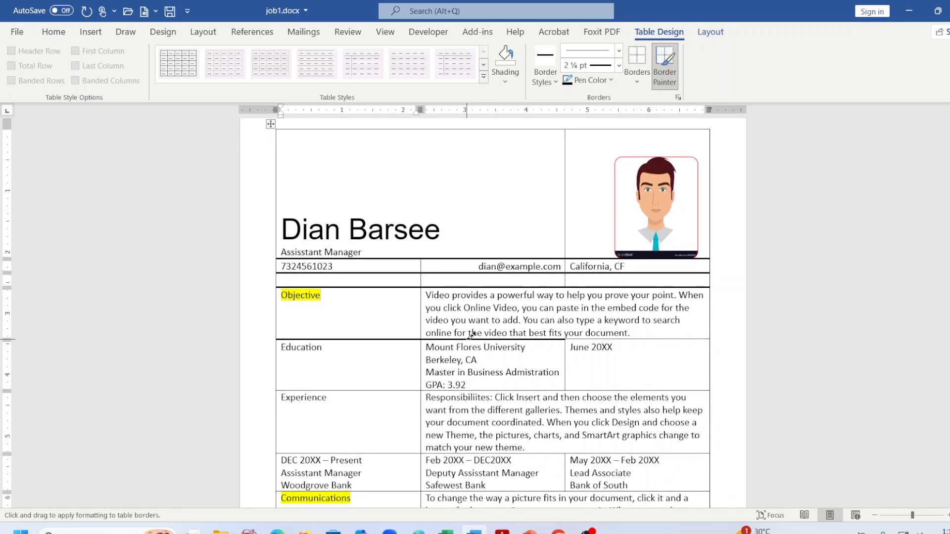
click(619, 339)
scroll(622, 335, down, 1)
click(399, 361)
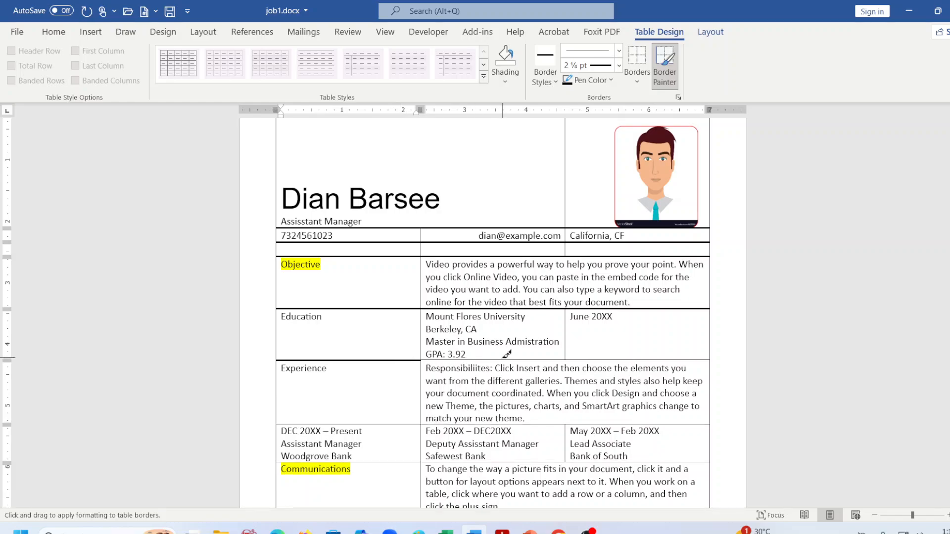
click(503, 360)
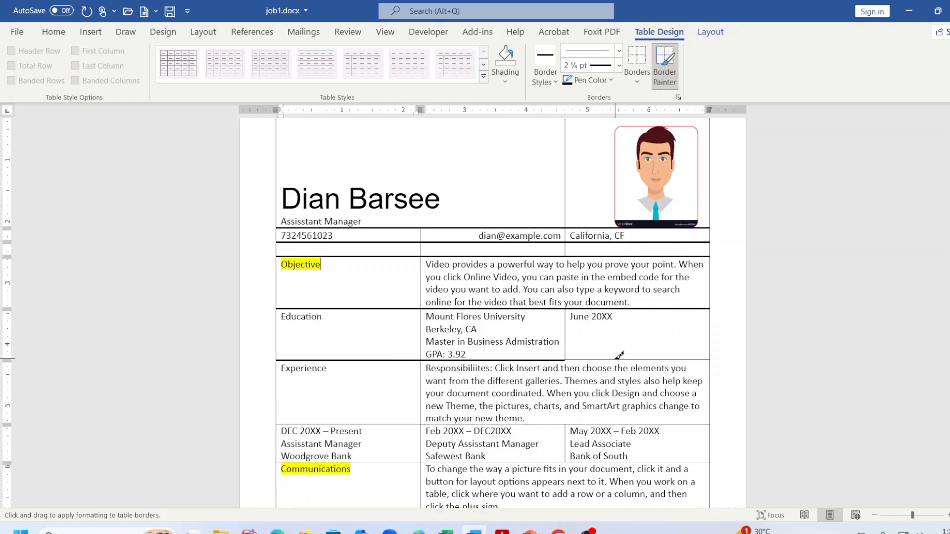
click(576, 360)
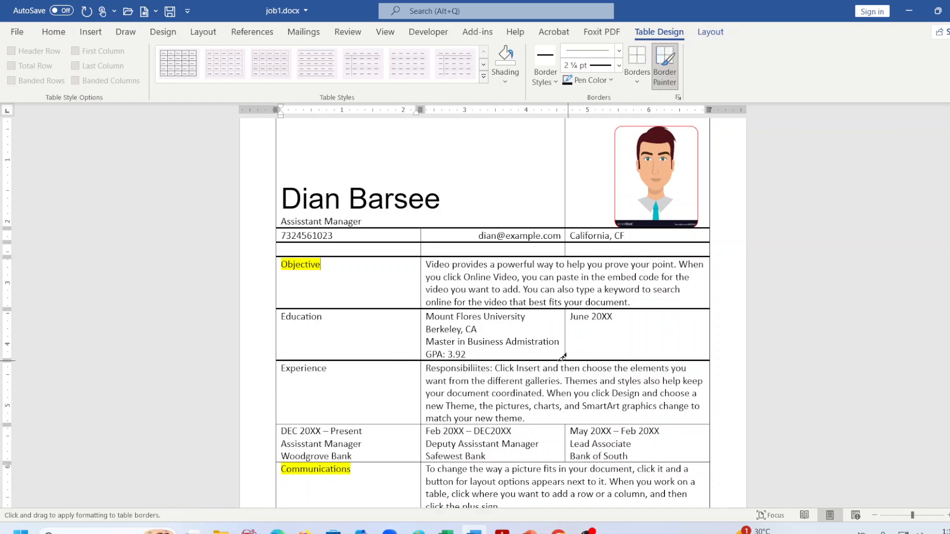
Paint thick lines under the Experience, job-dates and Communications rows.
scroll(561, 356, down, 3)
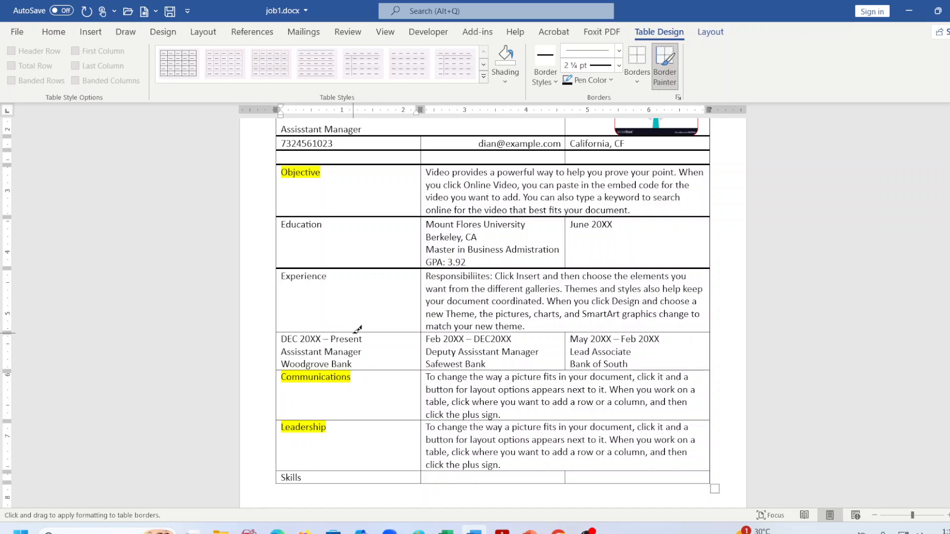
click(369, 330)
click(478, 330)
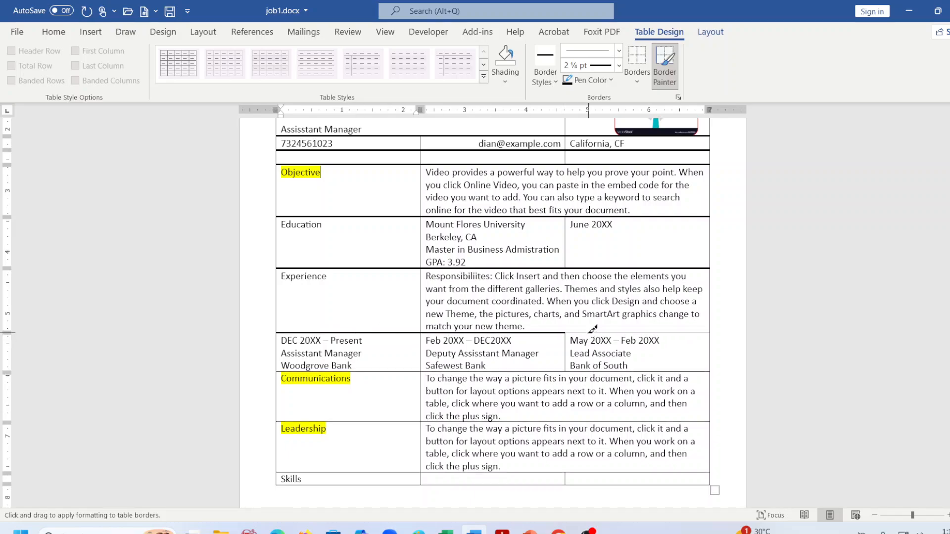
click(590, 332)
click(385, 371)
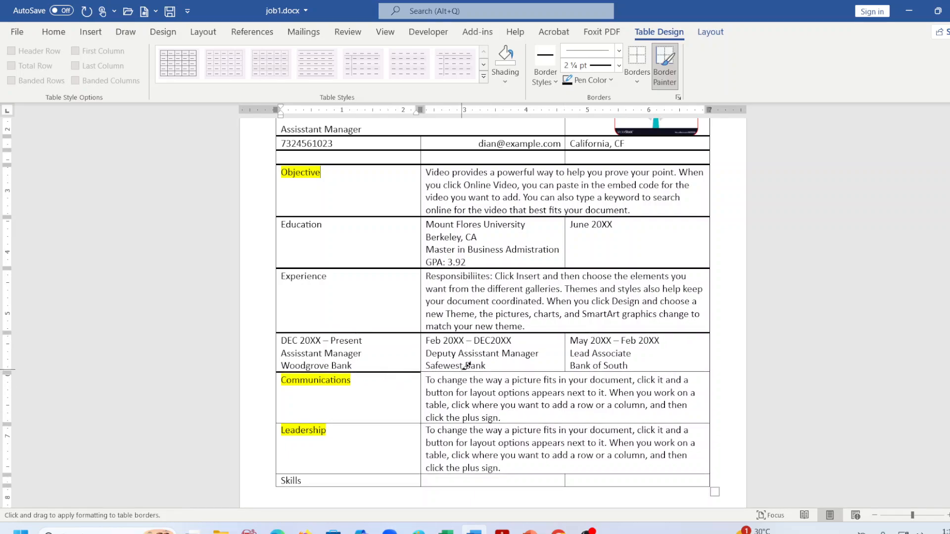
click(467, 371)
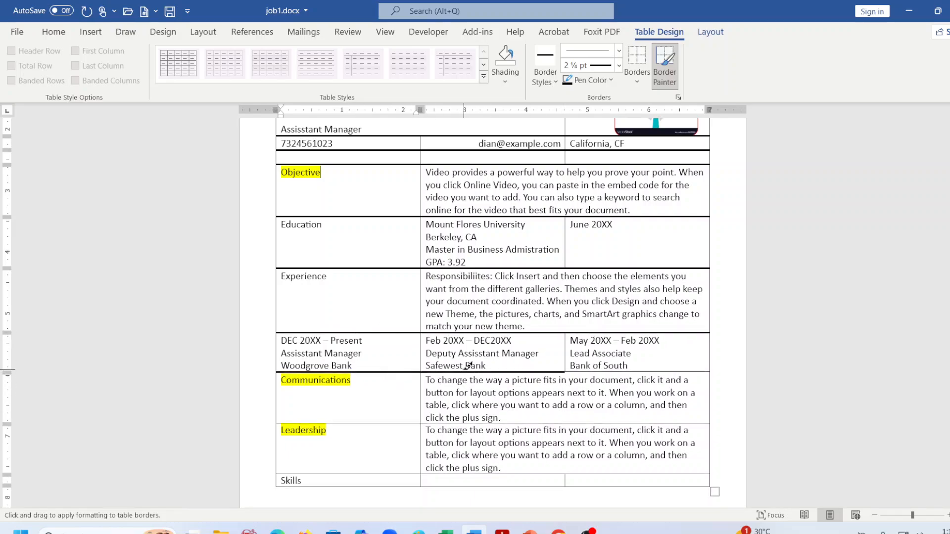
click(576, 371)
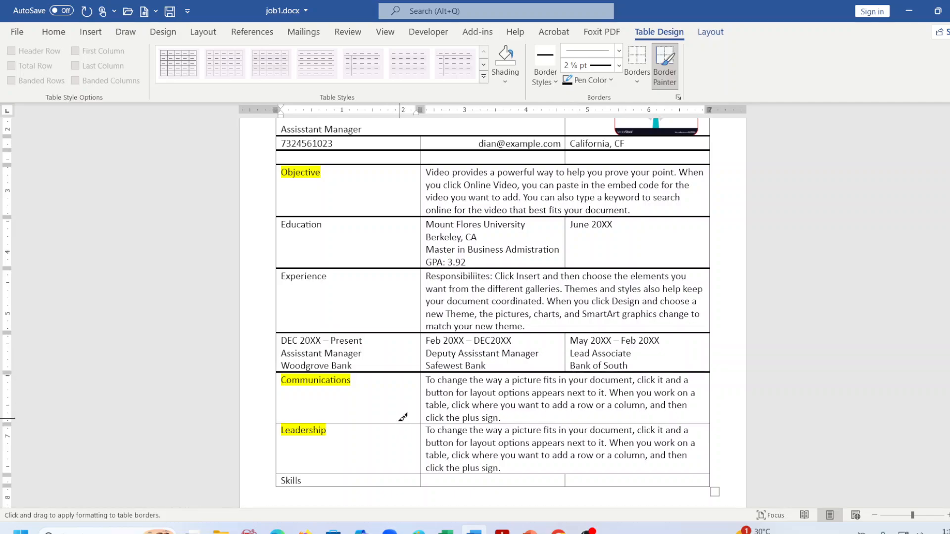
click(404, 422)
click(454, 422)
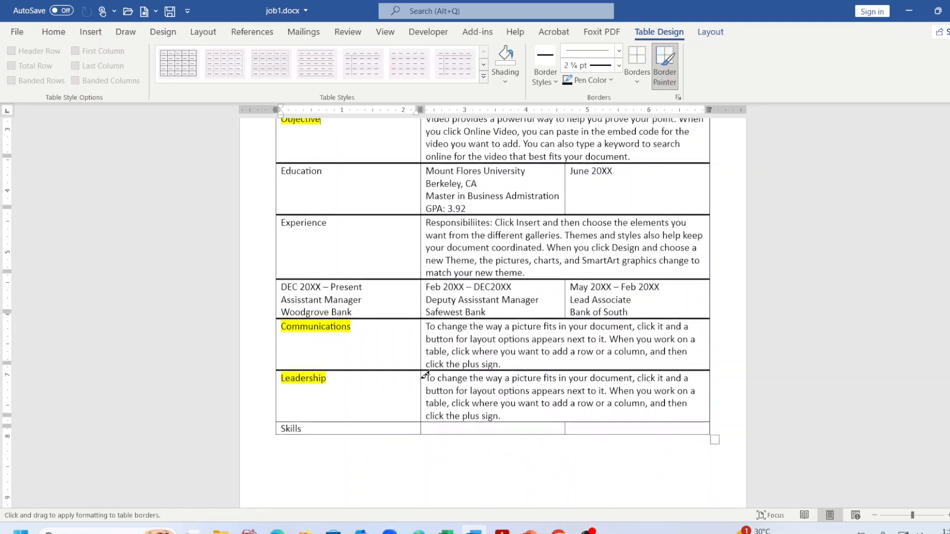
scroll(400, 427, down, 2)
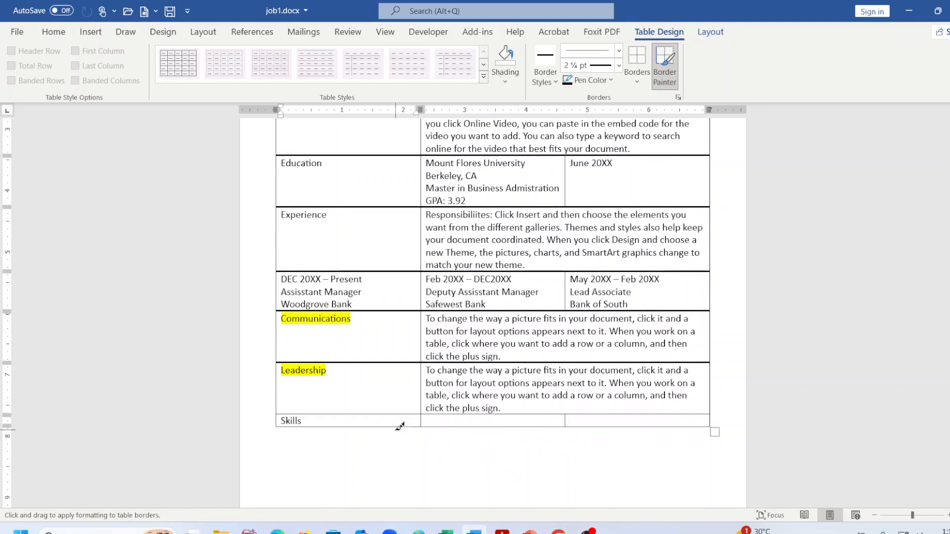
scroll(400, 426, up, 5)
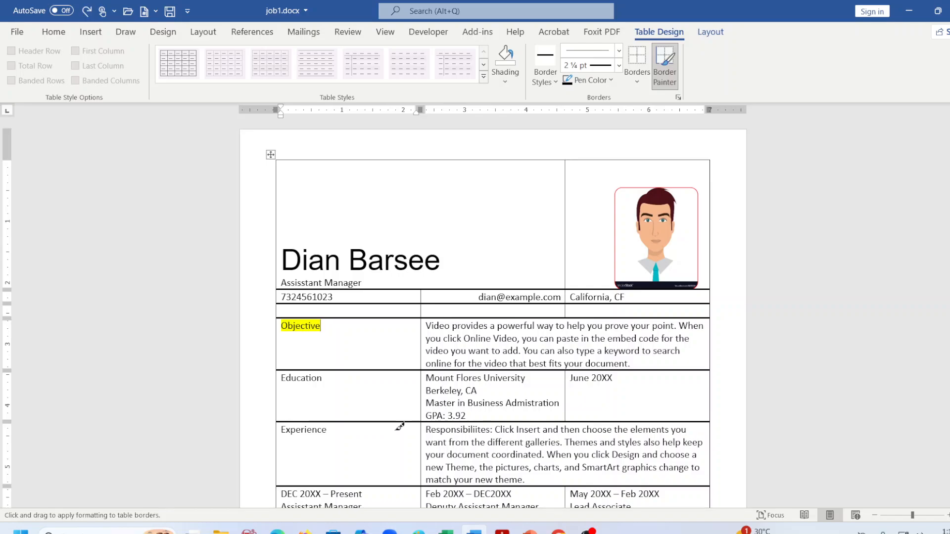
Stop painting, set the line weight to 3 pt, and remove all borders from the table.
key(Escape)
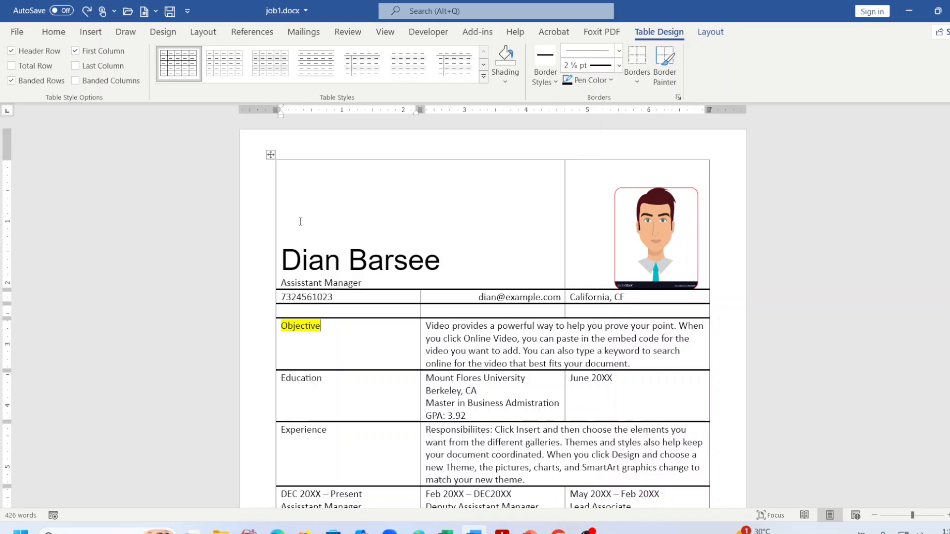
click(275, 154)
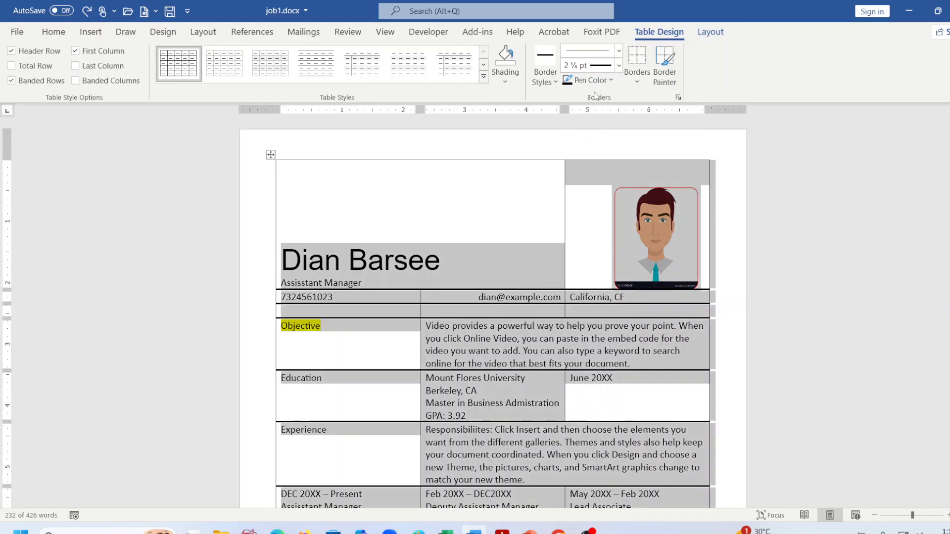
click(611, 81)
click(619, 65)
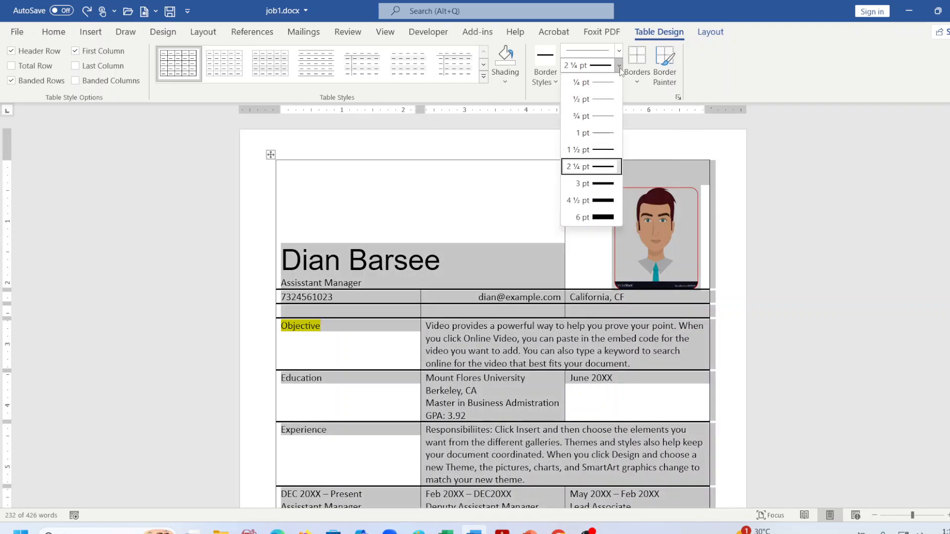
click(604, 183)
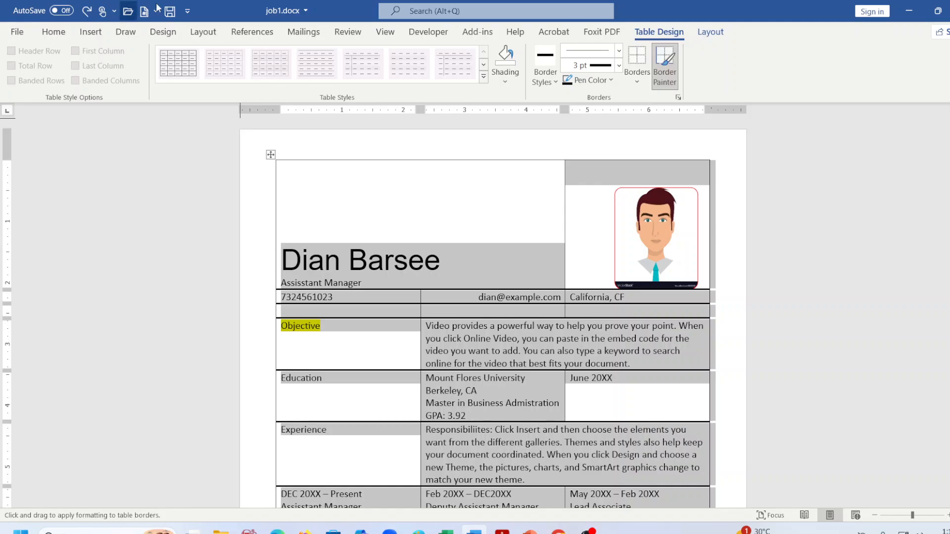
click(645, 87)
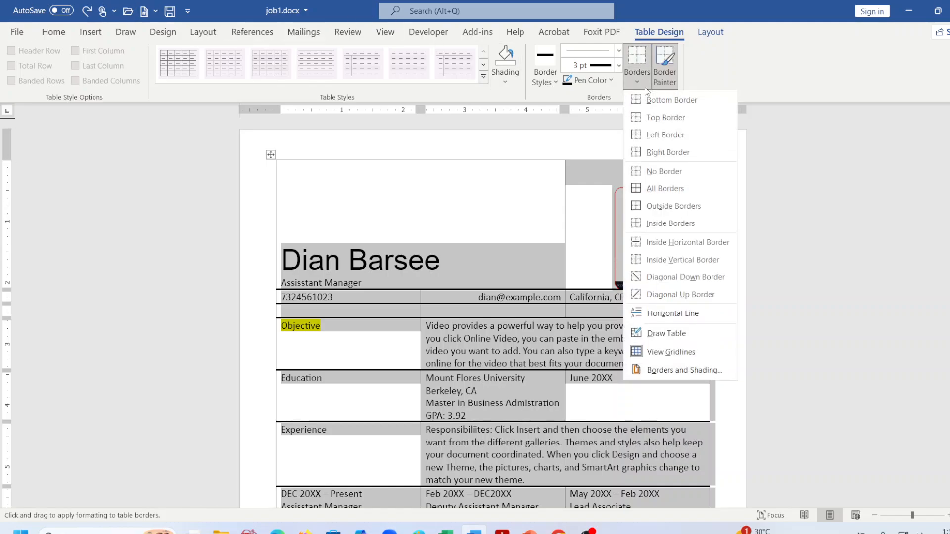
click(658, 172)
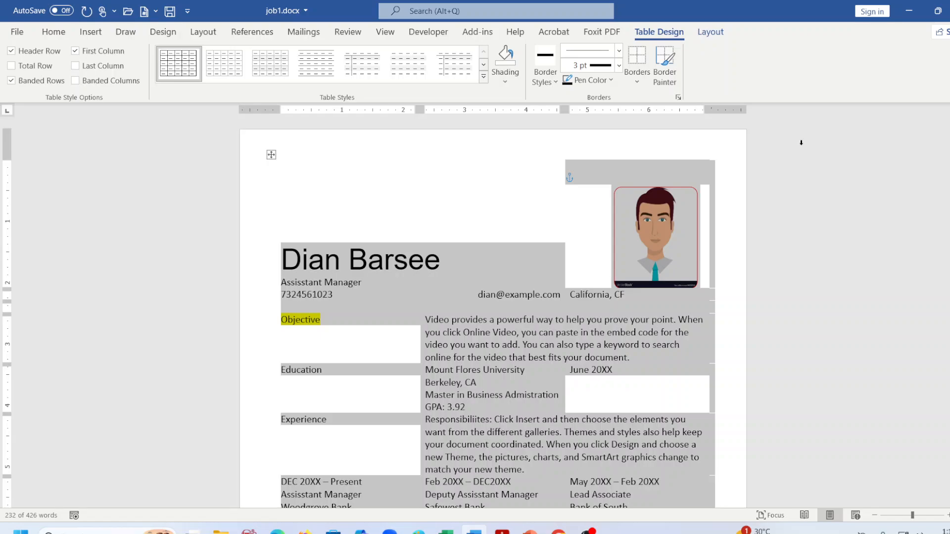
click(825, 210)
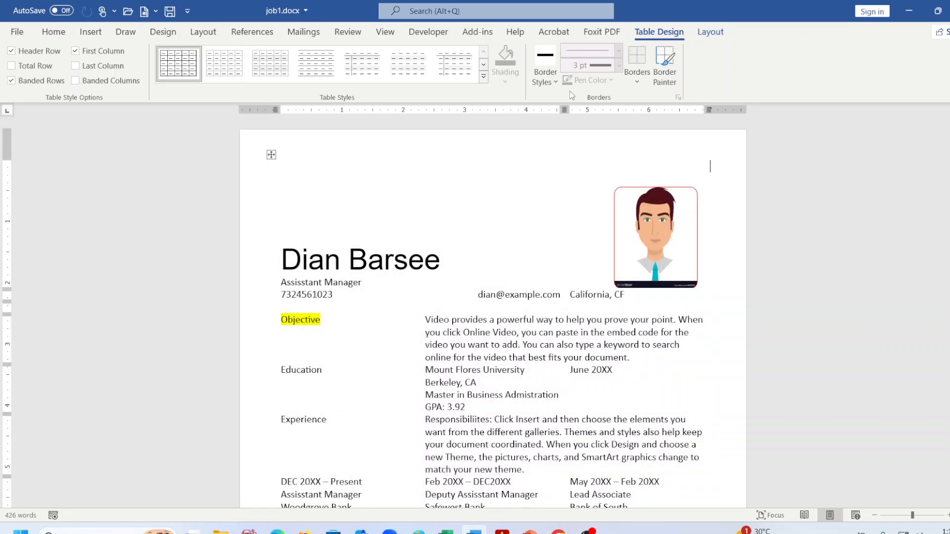
Reselect the table and set a 3 pt border weight with a new pen colour.
click(545, 72)
click(545, 72)
click(272, 156)
click(619, 65)
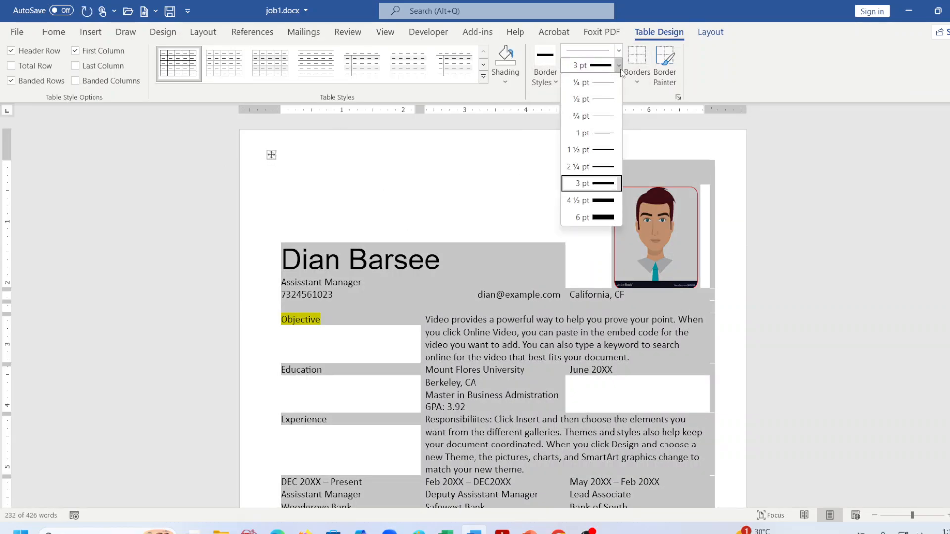
click(601, 184)
click(601, 83)
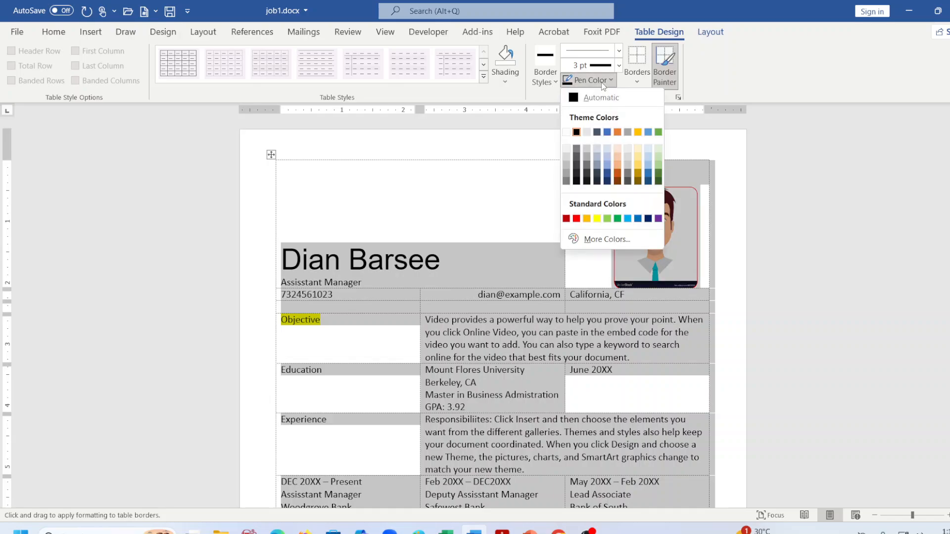
click(569, 129)
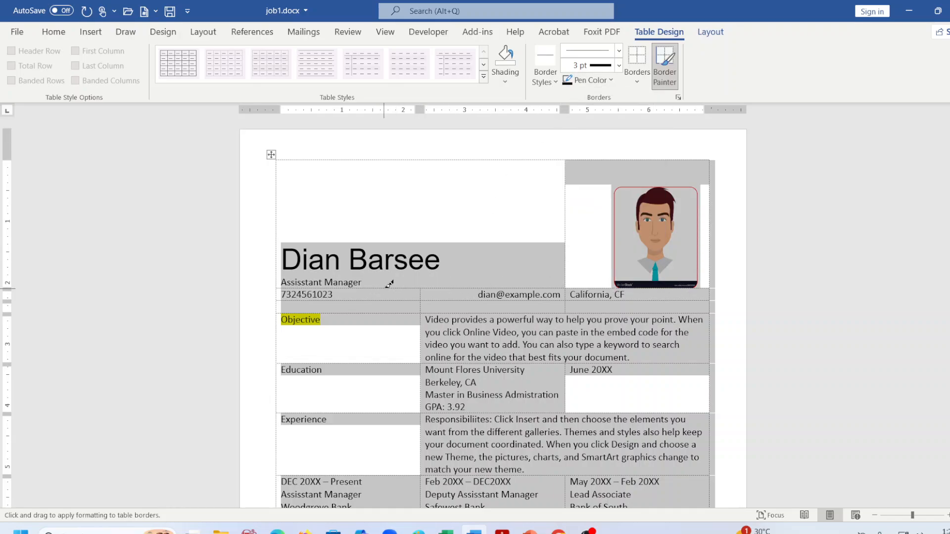
Paint 3 pt lines under the name row and around the email and California, CF cells, undoing one stray border.
click(390, 285)
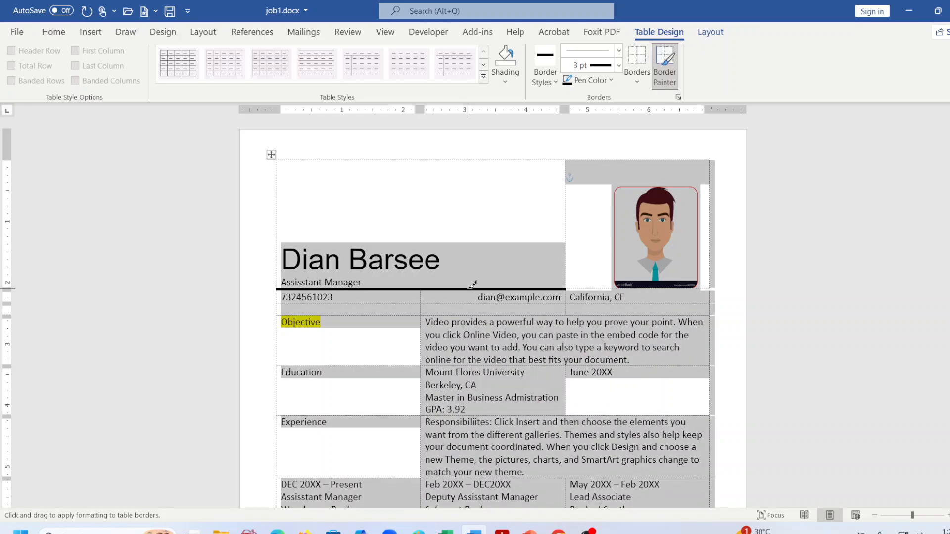
click(588, 285)
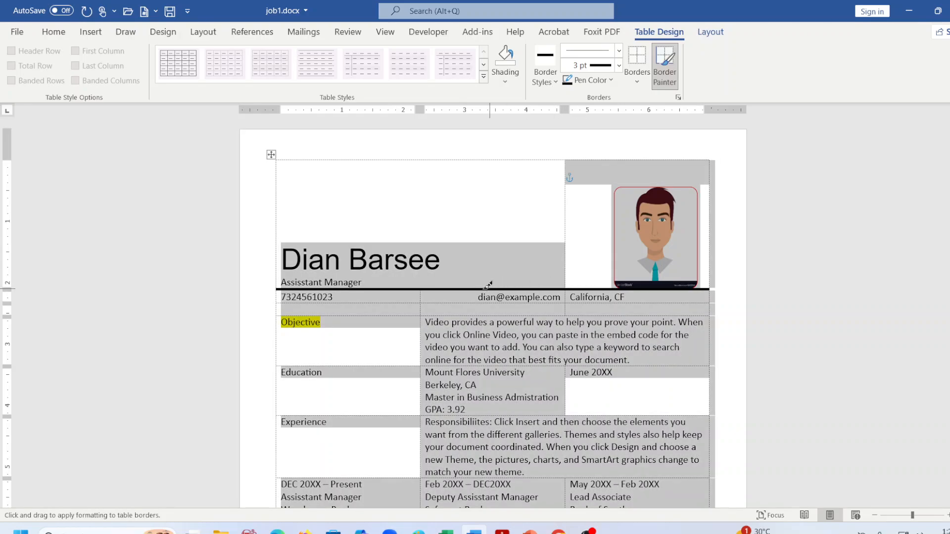
click(421, 296)
click(566, 296)
click(716, 296)
click(280, 301)
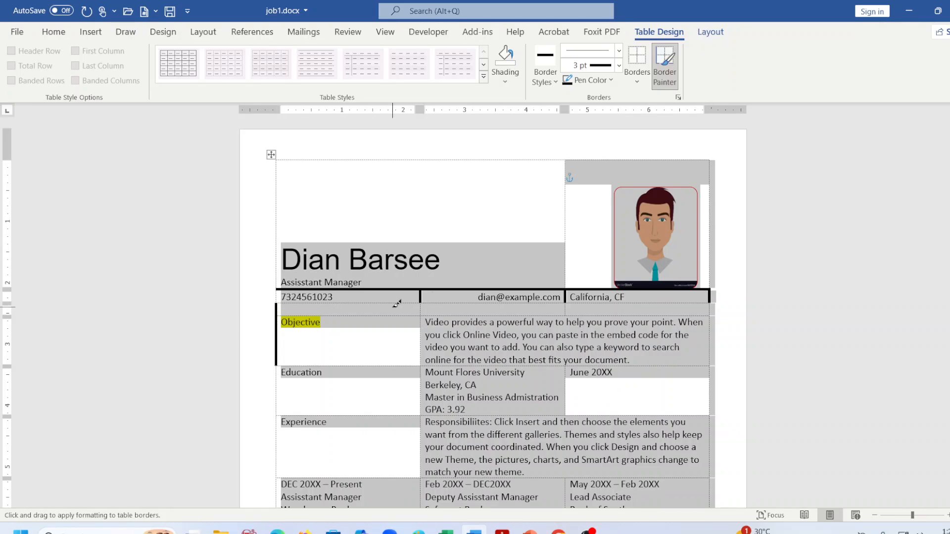
key(ctrl+z)
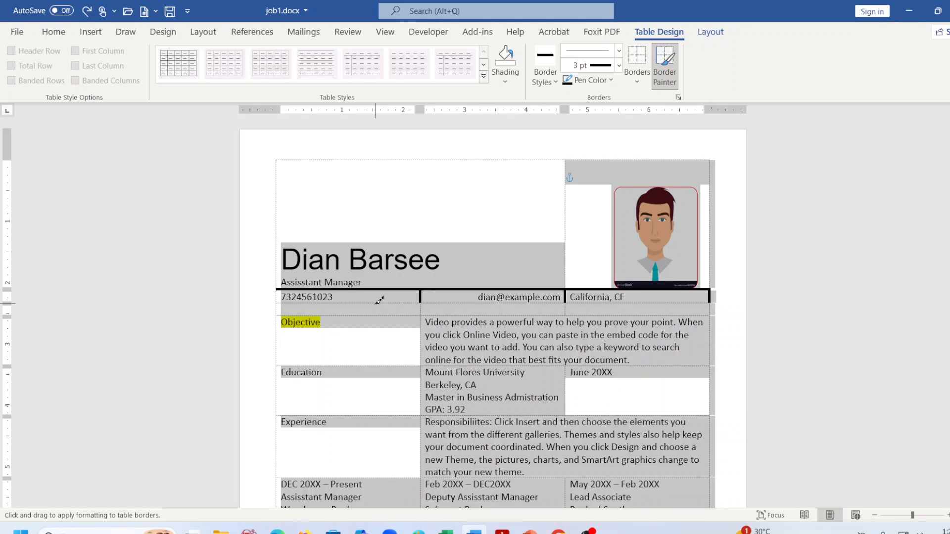
Paint 3 pt lines under the phone/email/California row and the blank row beneath it.
click(379, 303)
click(450, 303)
click(607, 304)
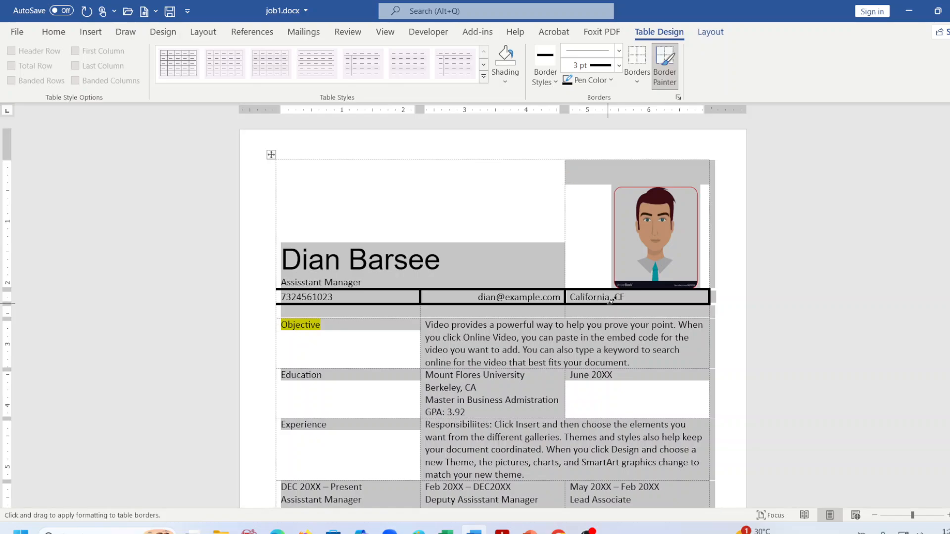
click(385, 317)
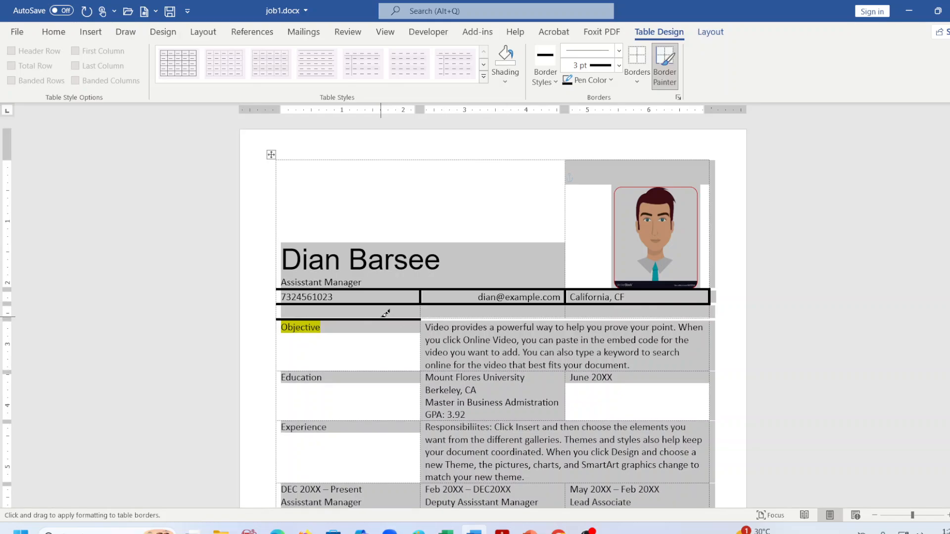
click(470, 316)
click(586, 315)
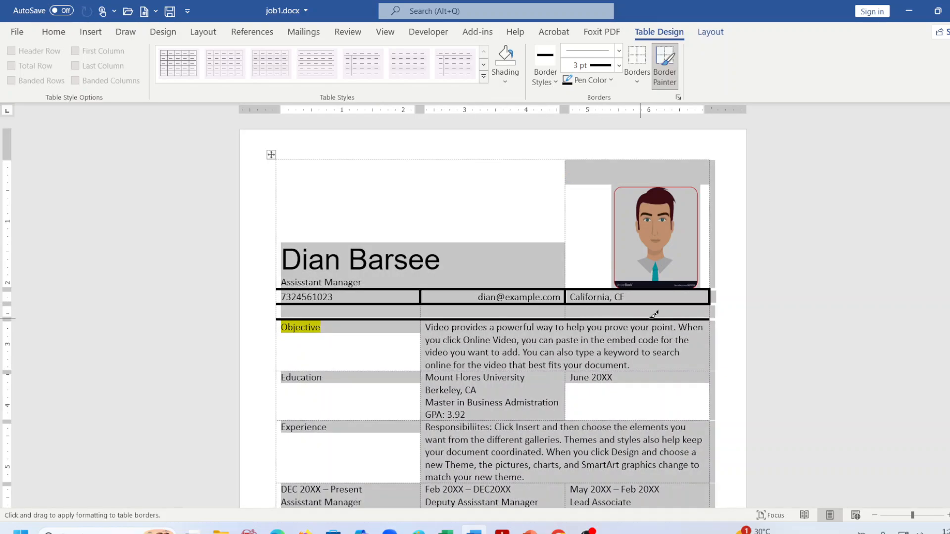
Paint 3 pt lines under the Objective and Education rows.
scroll(310, 300, down, 1)
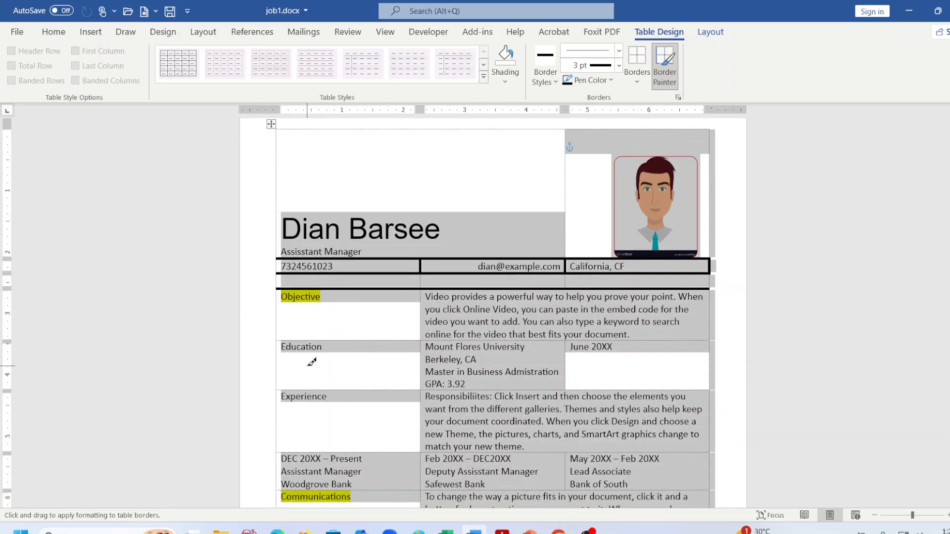
click(321, 340)
click(453, 341)
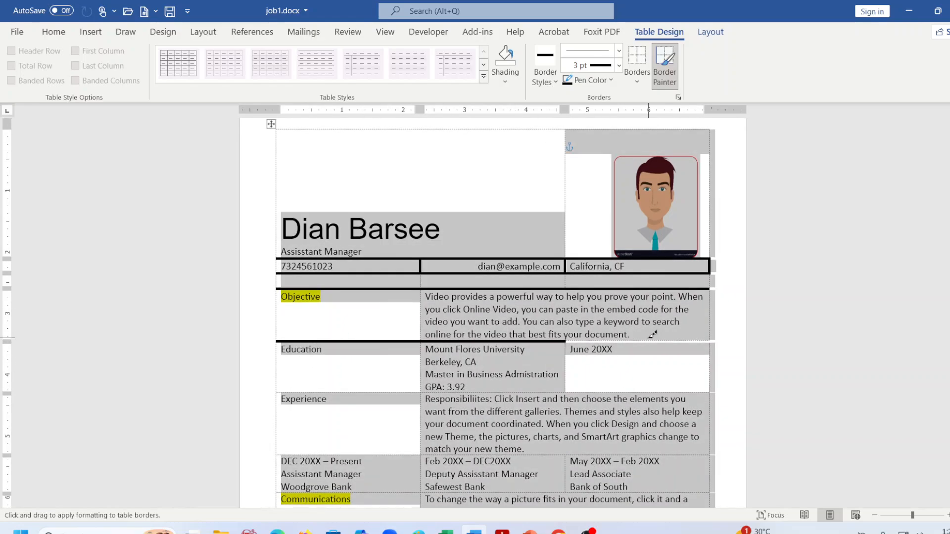
click(648, 338)
click(643, 341)
scroll(416, 352, down, 1)
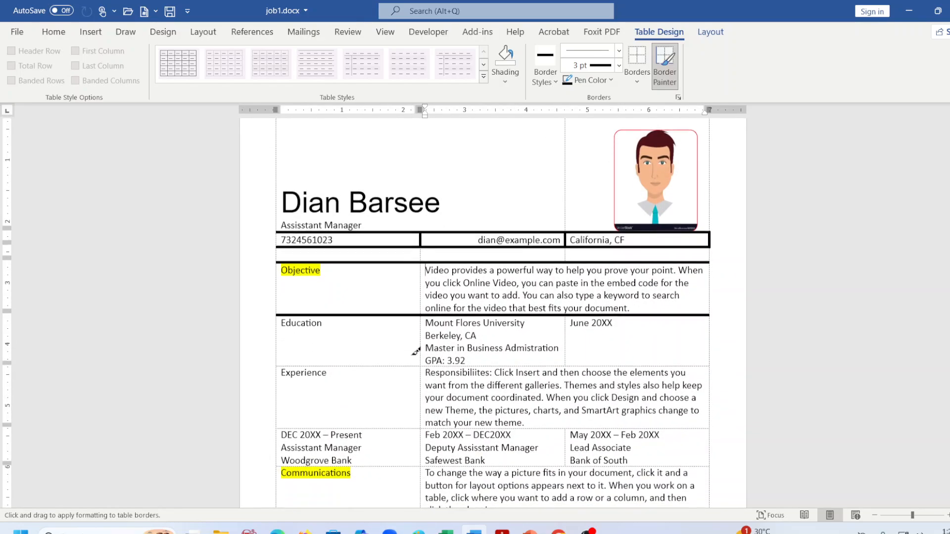
click(365, 359)
click(453, 360)
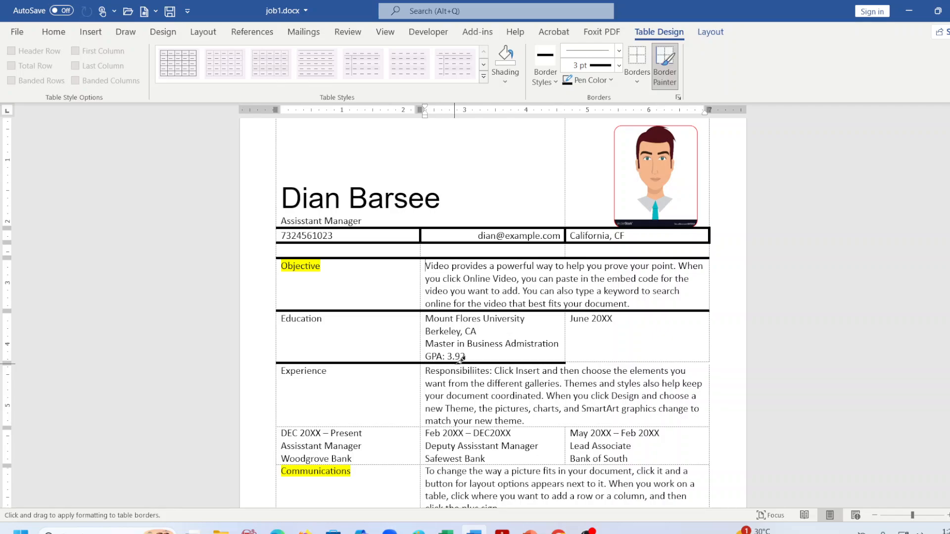
click(647, 361)
Paint 3 pt lines under the Experience, bank-jobs and Communications rows, then stop painting.
scroll(631, 359, down, 2)
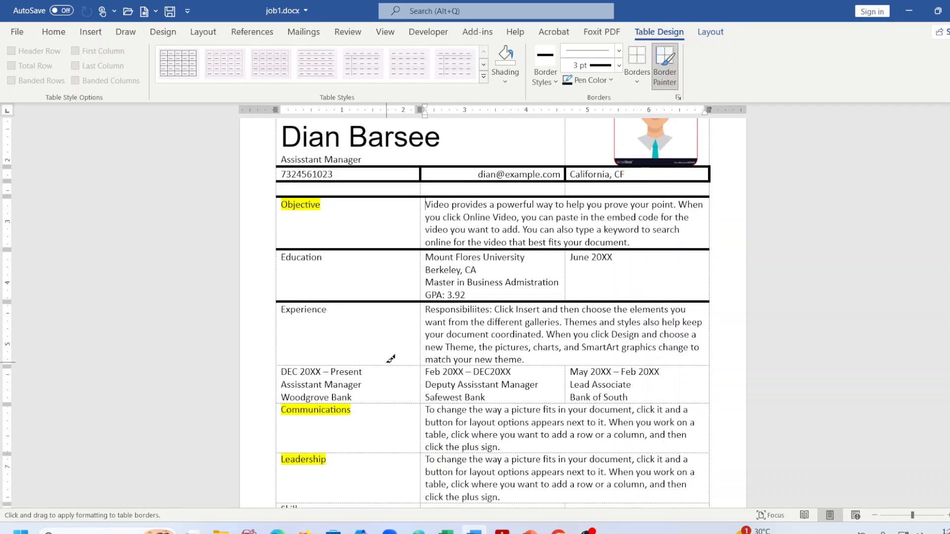
click(394, 366)
click(455, 366)
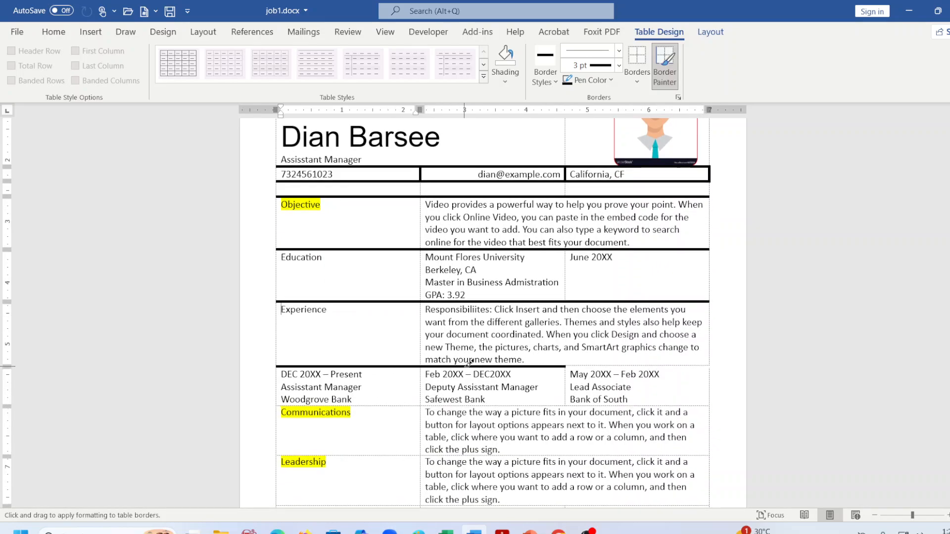
click(598, 366)
scroll(598, 367, down, 1)
click(394, 374)
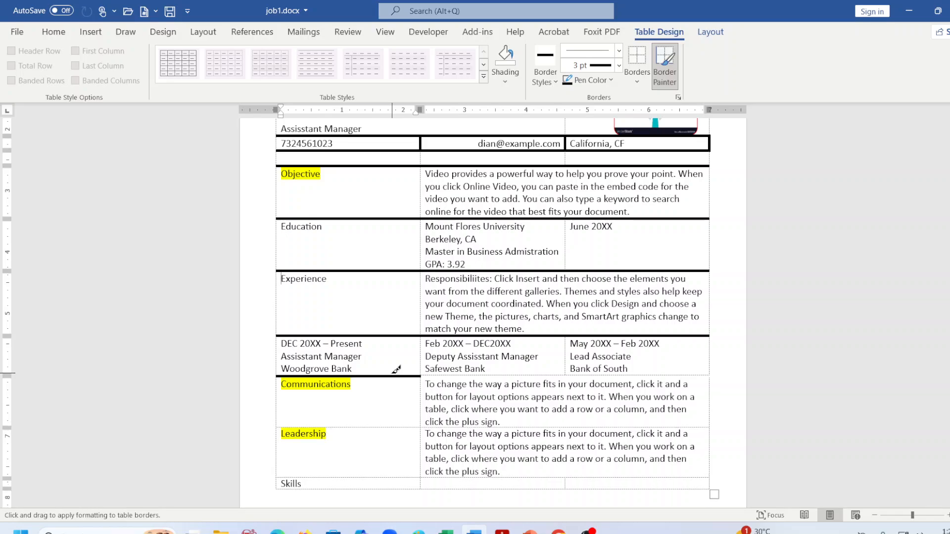
click(467, 373)
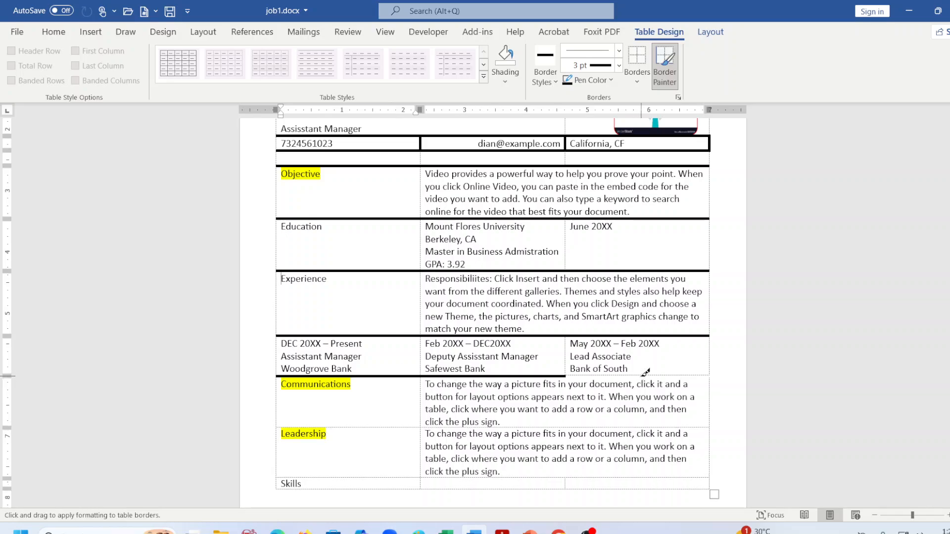
click(643, 375)
scroll(381, 430, down, 1)
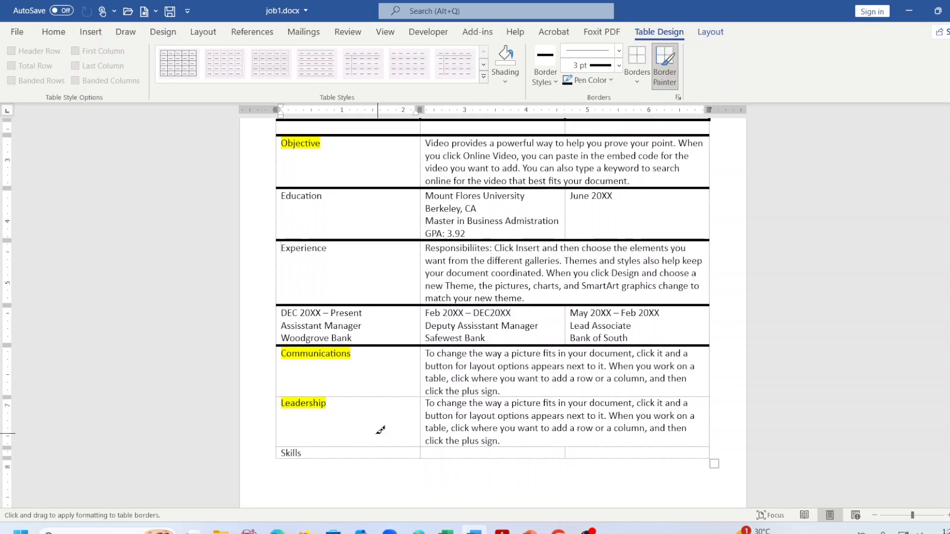
click(417, 397)
click(461, 397)
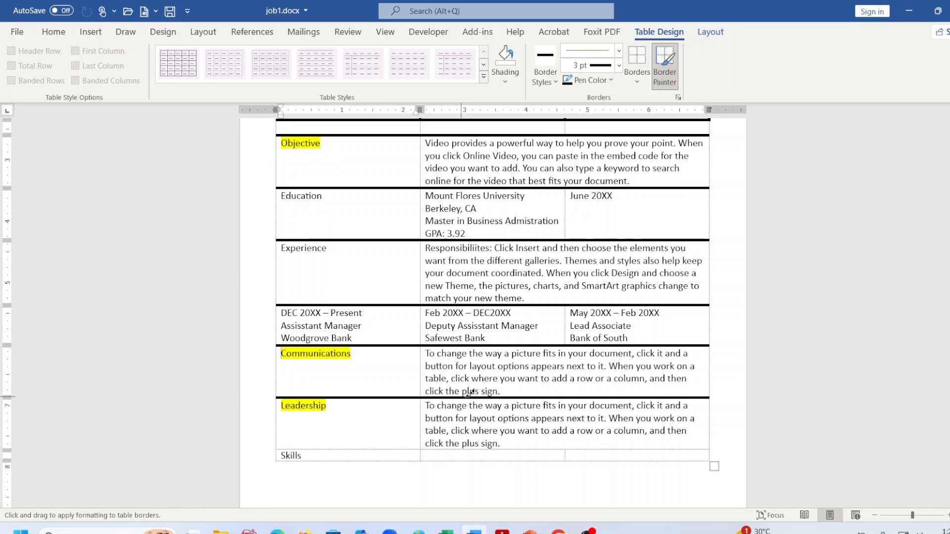
scroll(489, 313, up, 5)
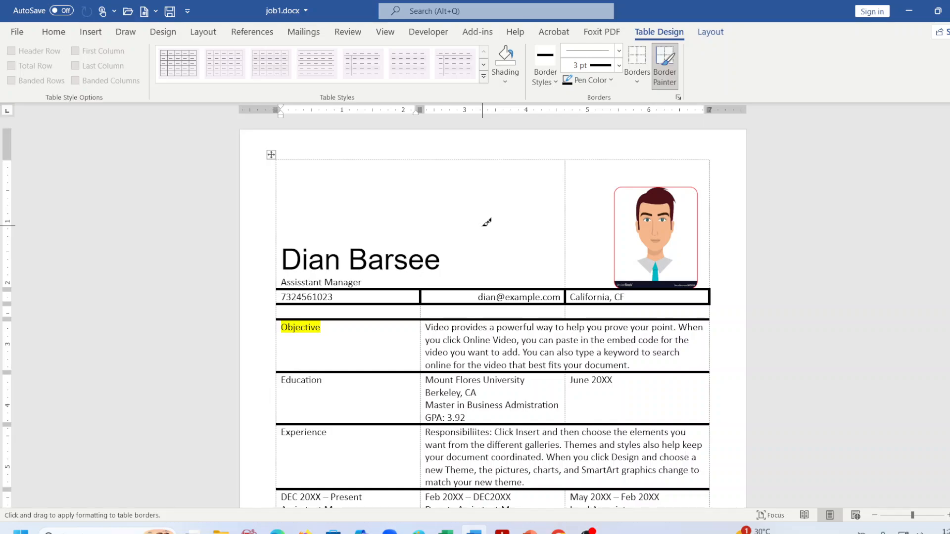
key(Escape)
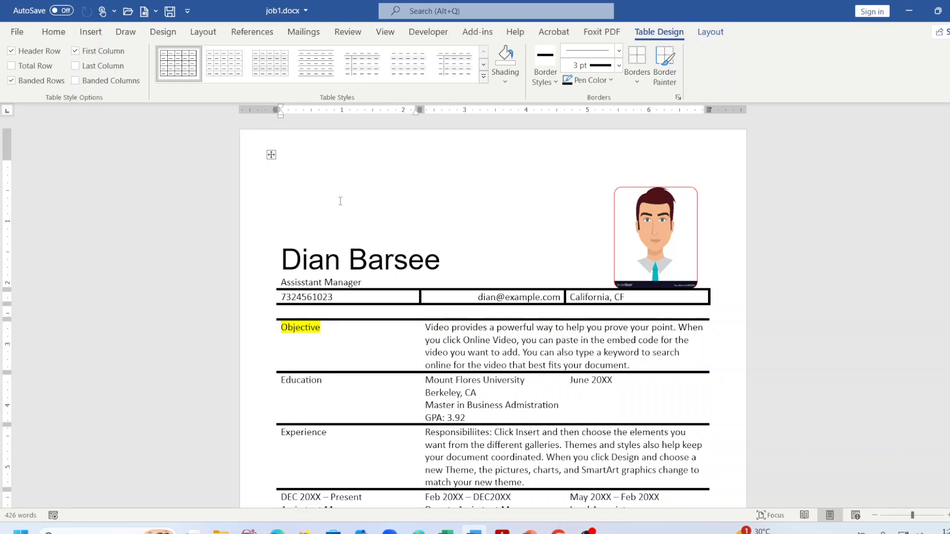
Erase the California, CF cell's right border using the Table Layout Eraser.
click(710, 31)
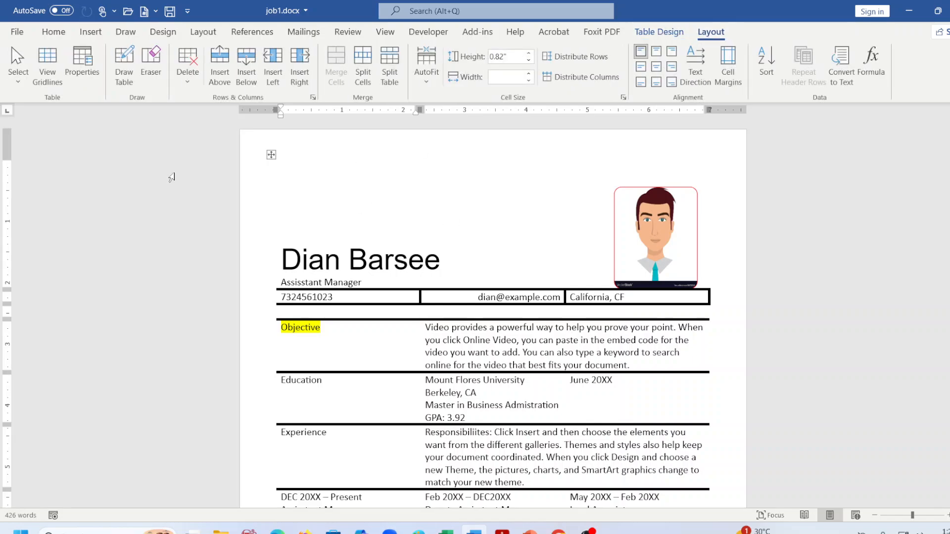
click(151, 64)
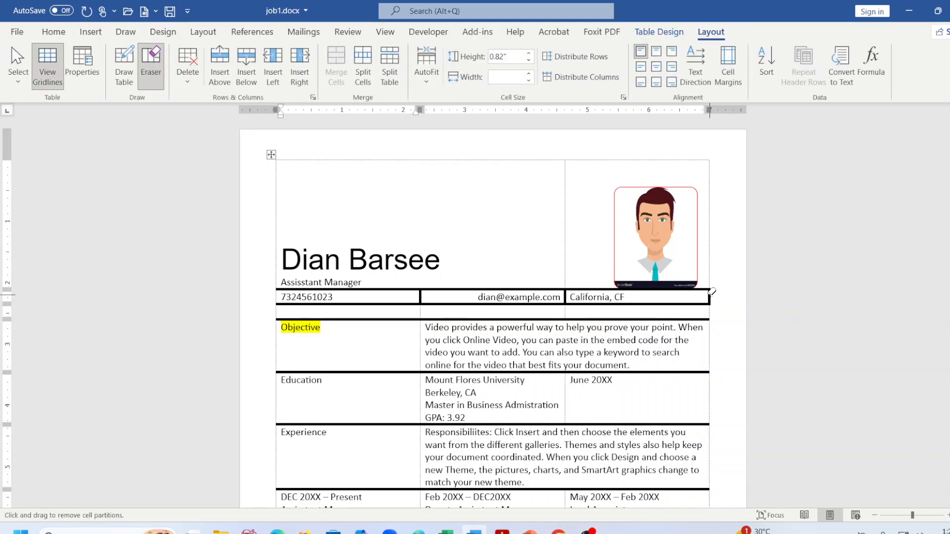
click(711, 293)
click(155, 86)
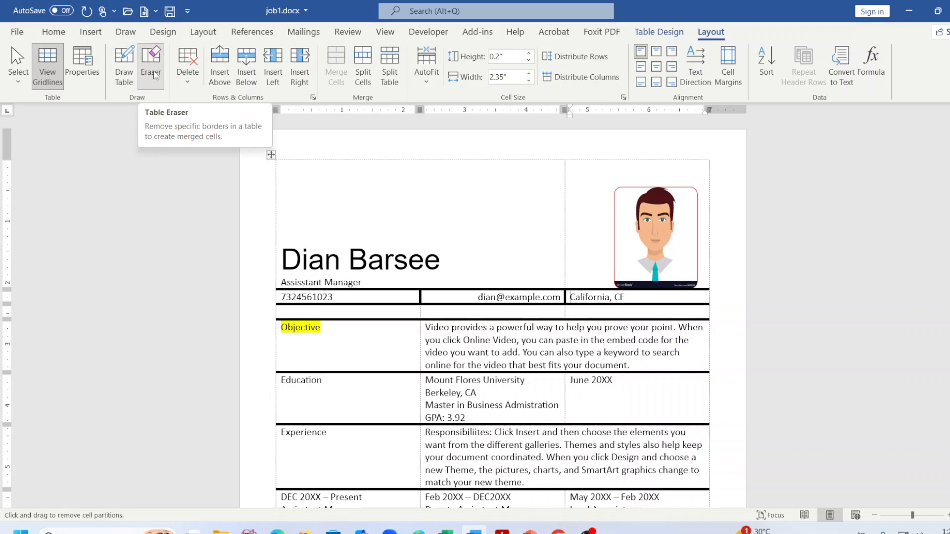
click(155, 84)
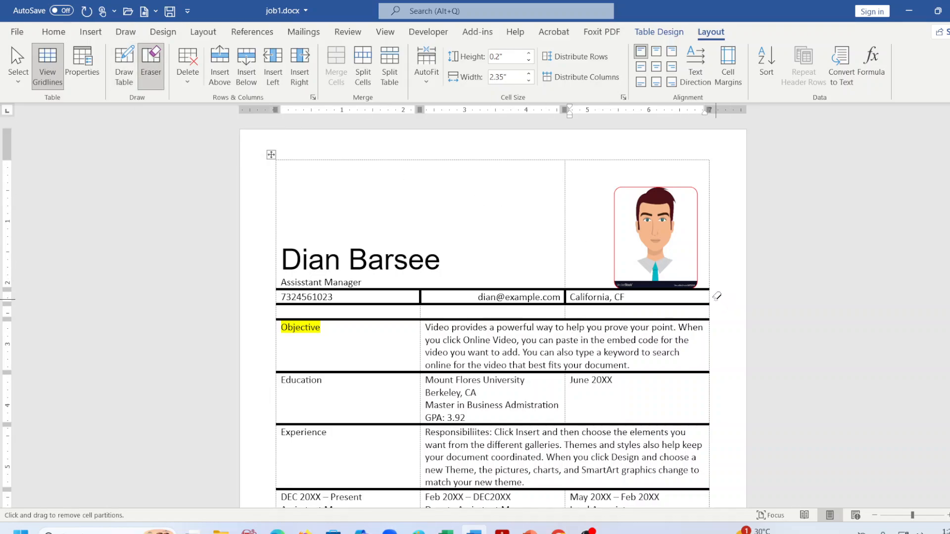
scroll(717, 296, down, 1)
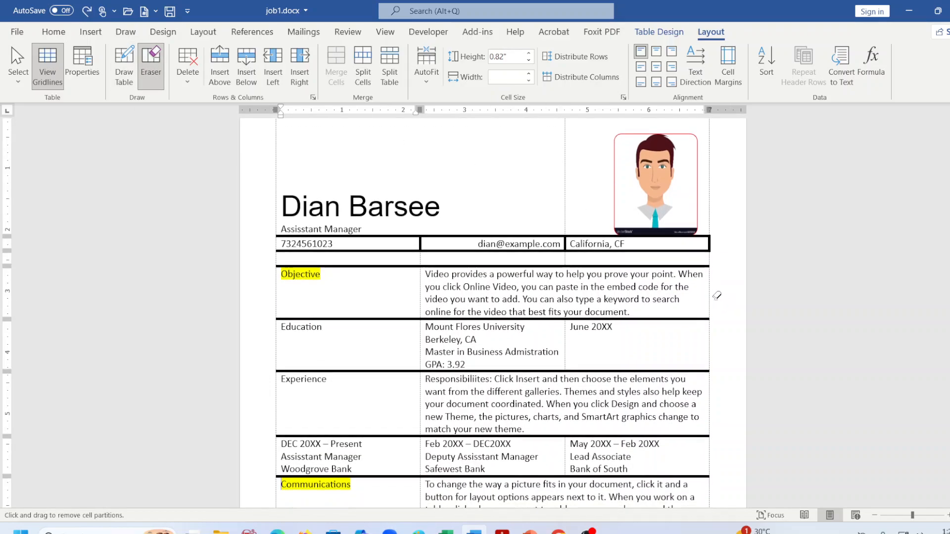
click(711, 241)
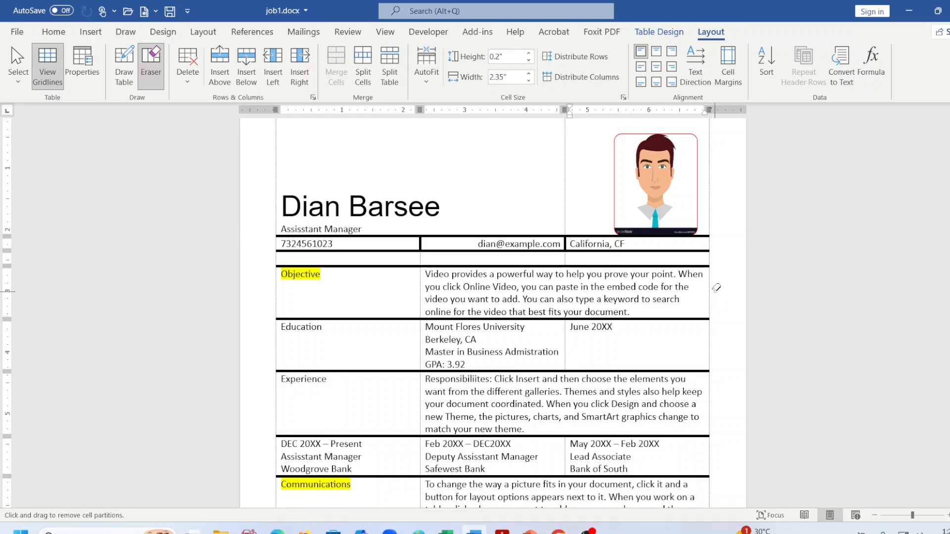
key(Escape)
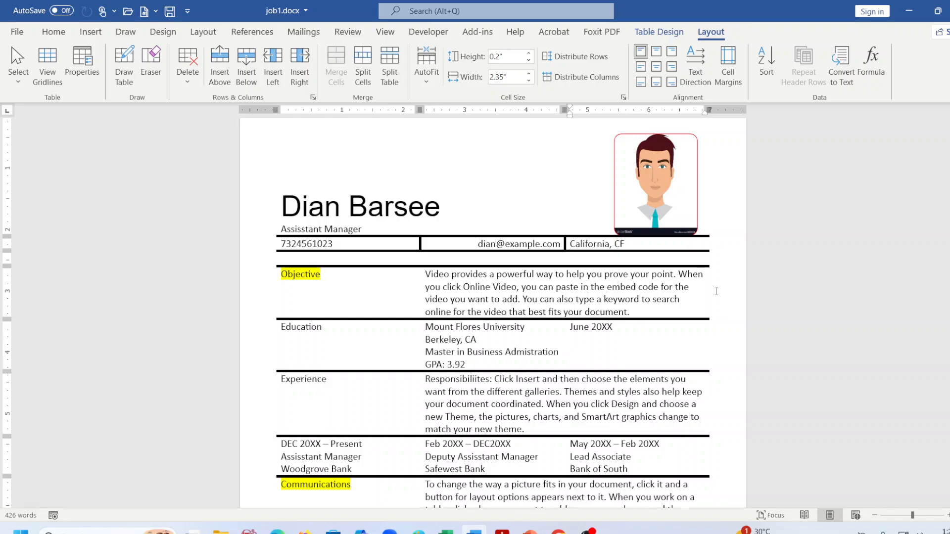
Save job1.docx with Ctrl+S.
key(ctrl+s)
scroll(600, 313, up, 2)
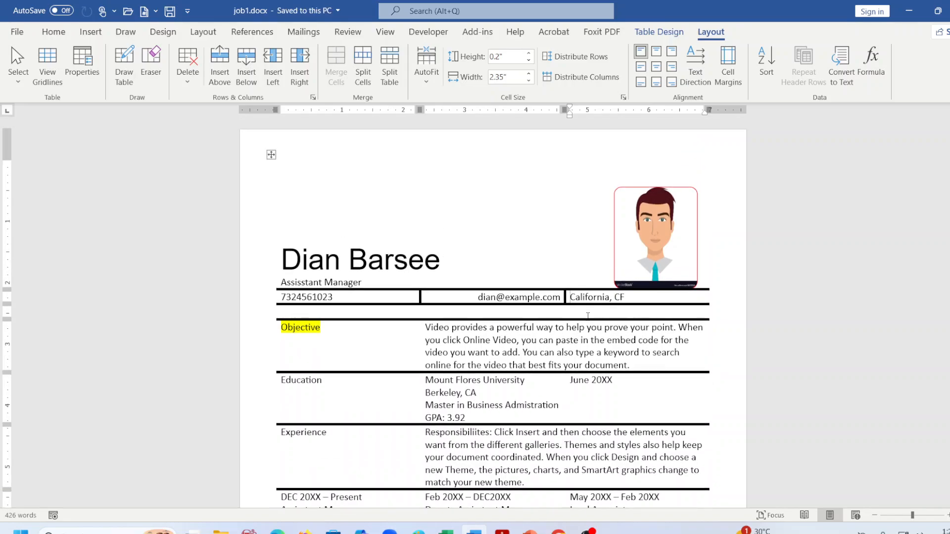
scroll(588, 315, down, 8)
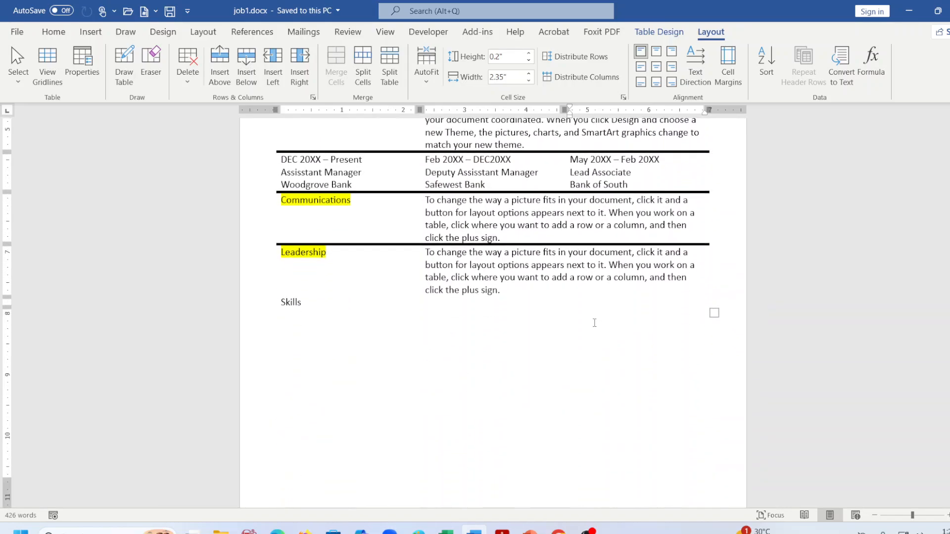
scroll(597, 323, up, 7)
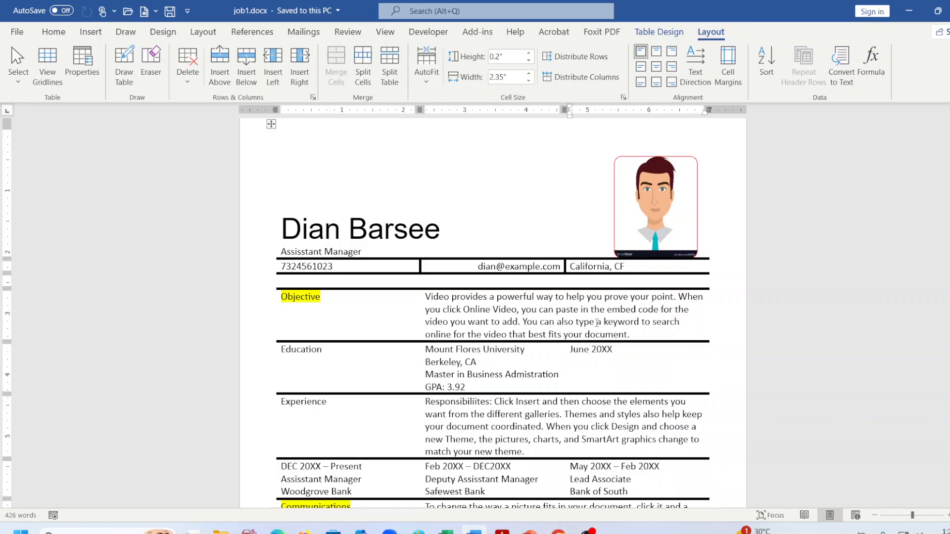
Compare the résumé with the finished word_combined.pdf in Acrobat, then return to Word.
click(502, 531)
scroll(591, 346, down, 5)
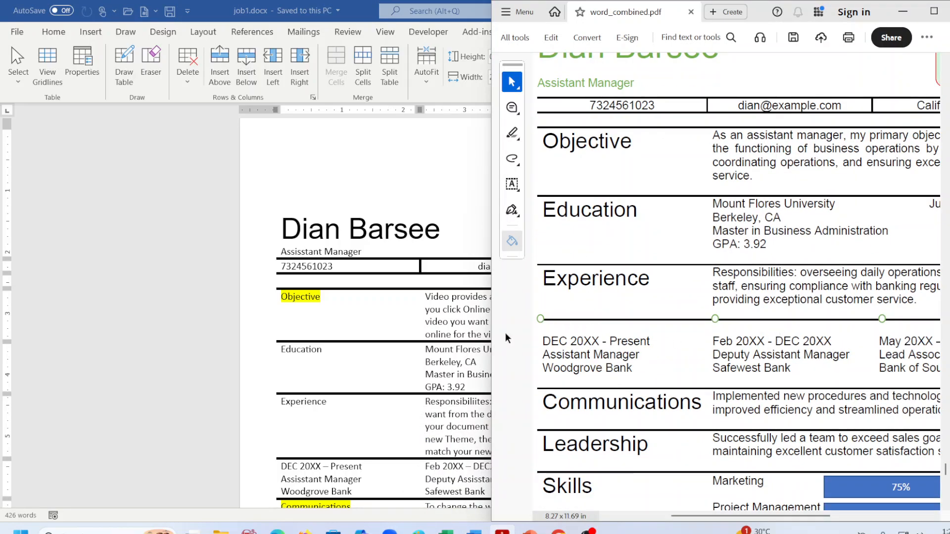
click(430, 179)
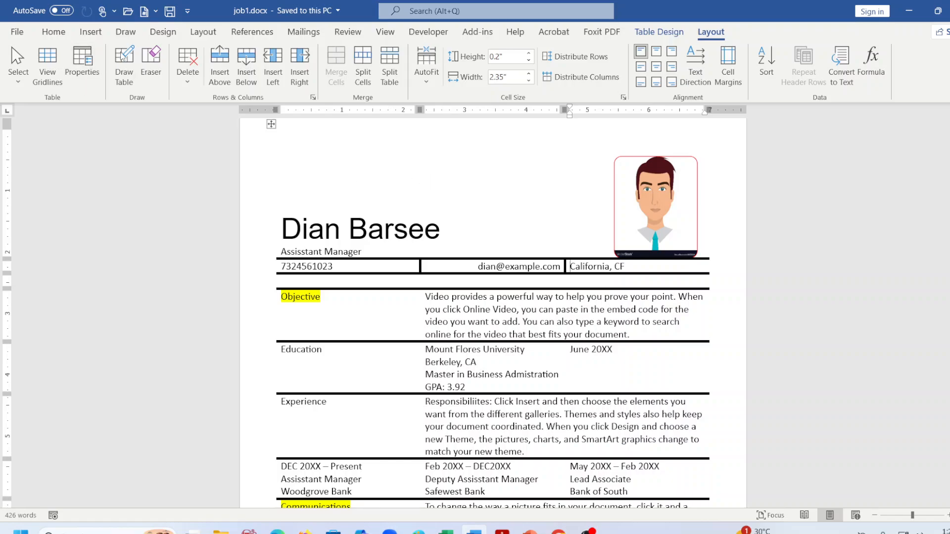
click(90, 31)
Draw a small oval marker on the Experience row's timeline line.
click(157, 66)
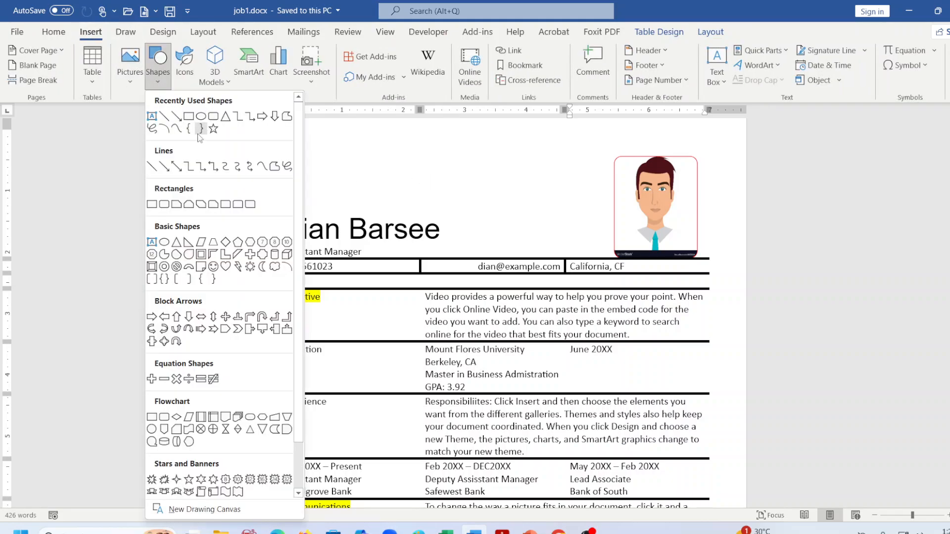
click(201, 117)
scroll(272, 453, down, 2)
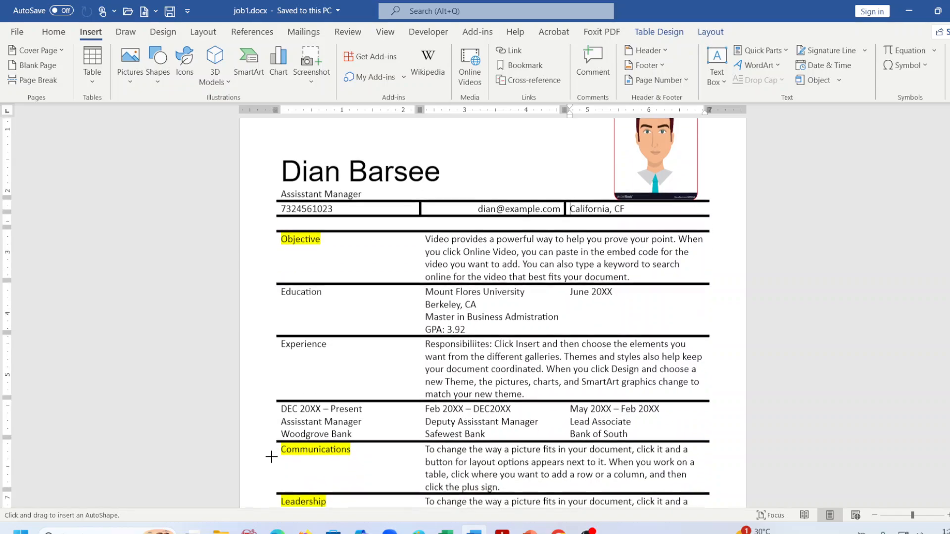
mouse_move(273, 392)
mouse_down()
mouse_move(281, 402)
mouse_move(274, 393)
mouse_up()
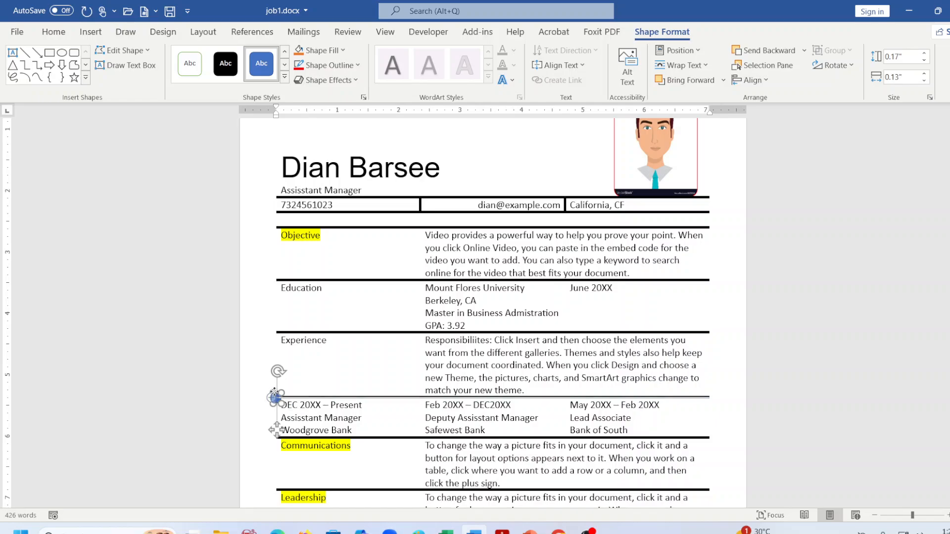
click(347, 385)
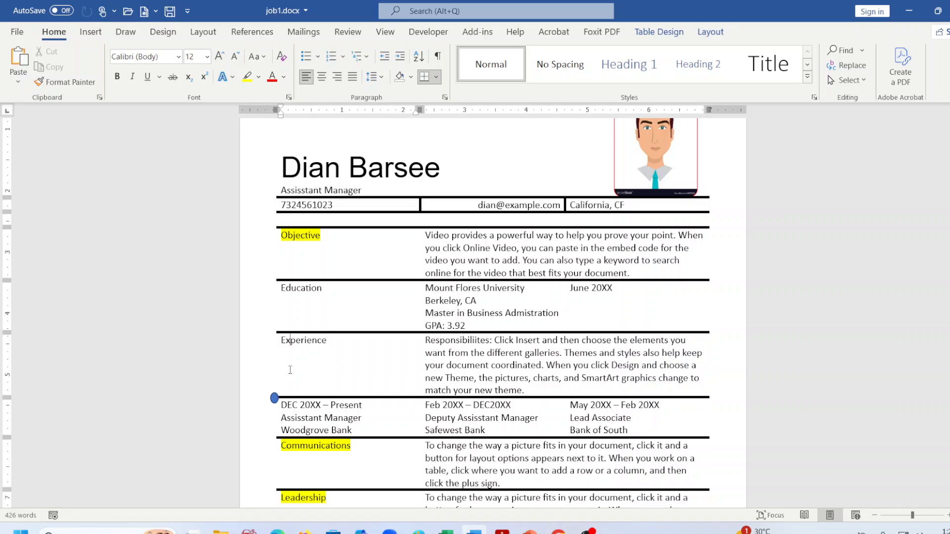
Shrink the oval to about 0.24" by 0.13" and check it against the reference PDF.
click(275, 398)
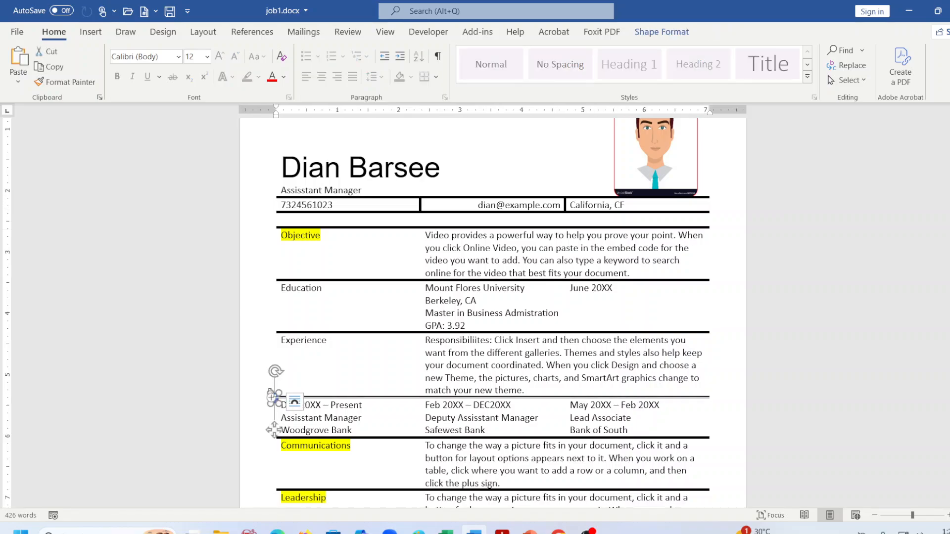
drag(270, 397, 270, 387)
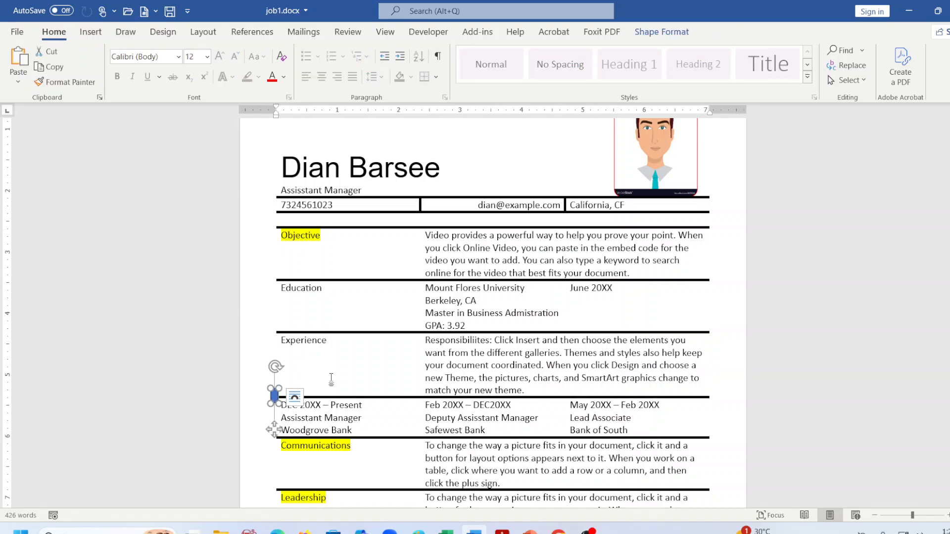
click(332, 380)
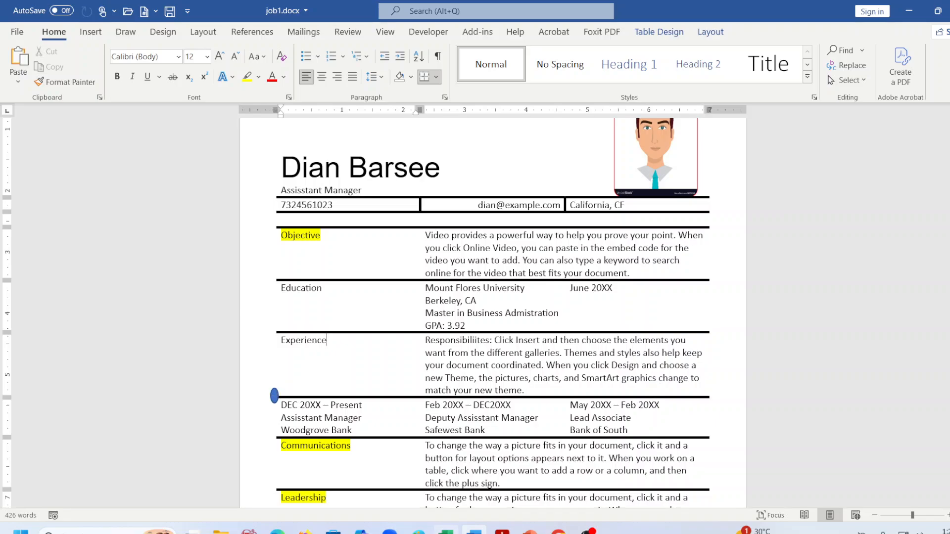
click(502, 530)
scroll(603, 407, down, 1)
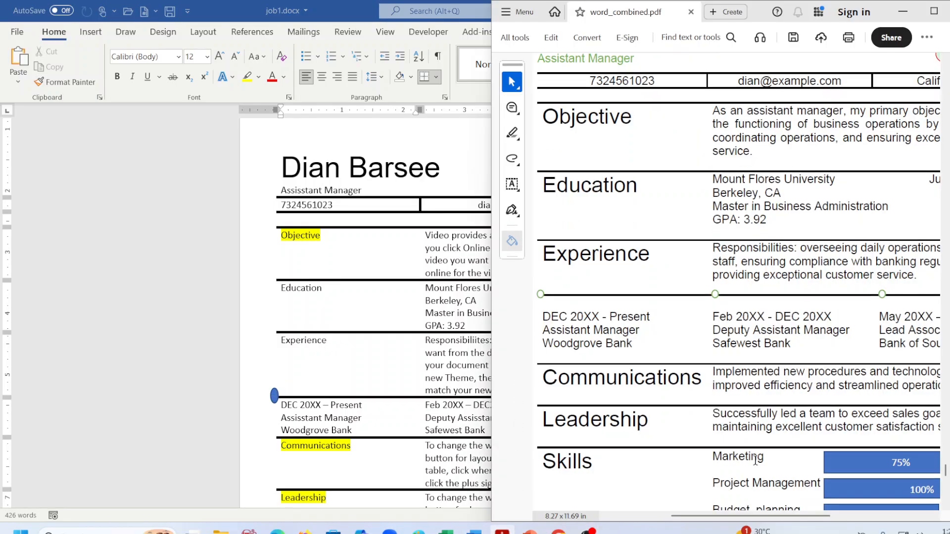
click(275, 396)
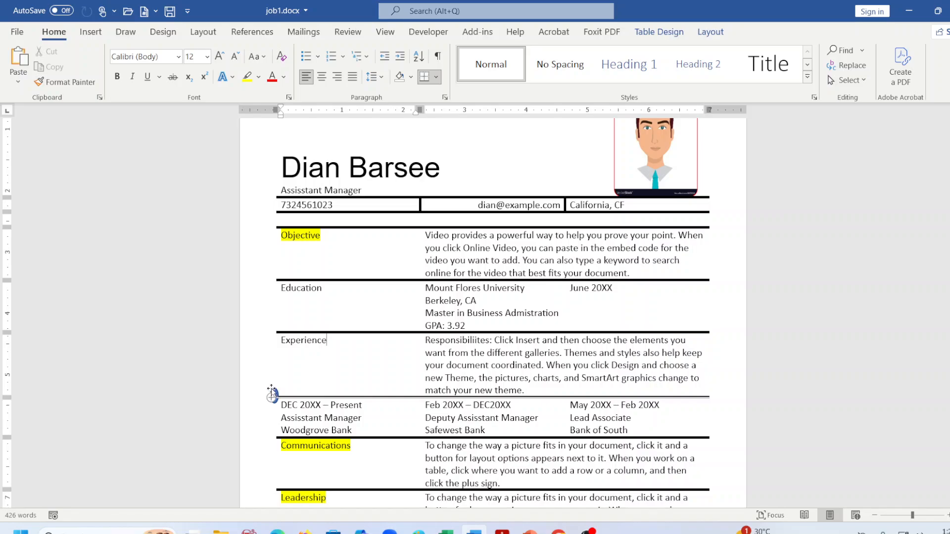
click(274, 396)
Give the timeline marker No Fill so it becomes a hollow outlined oval.
click(661, 32)
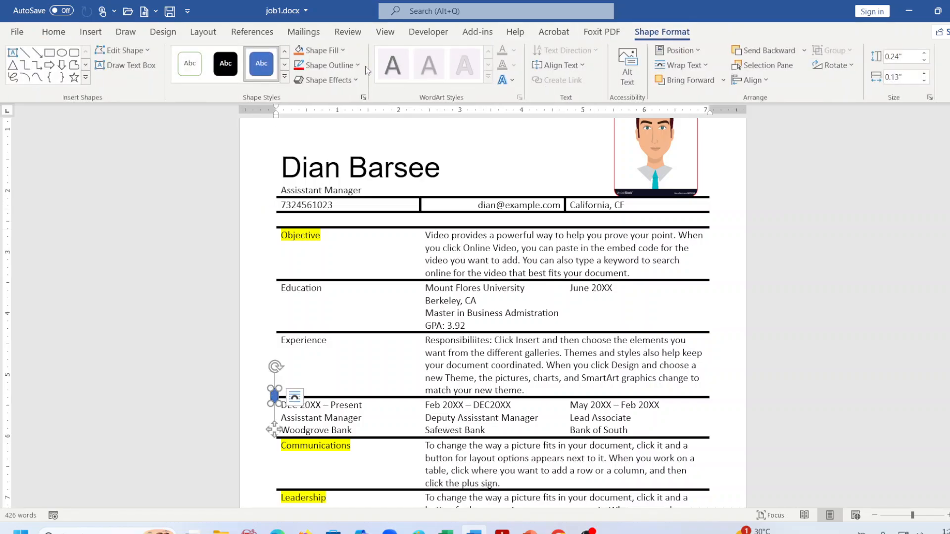
click(345, 50)
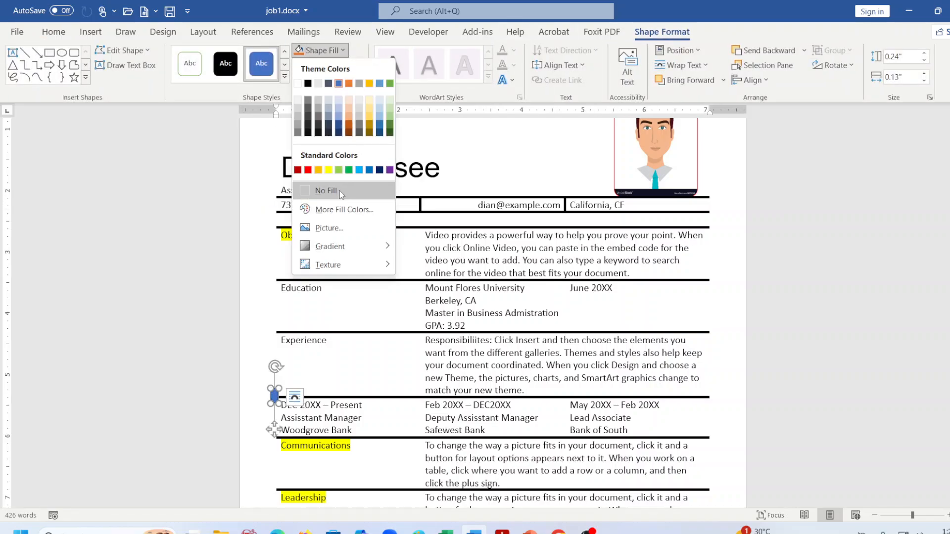
click(327, 191)
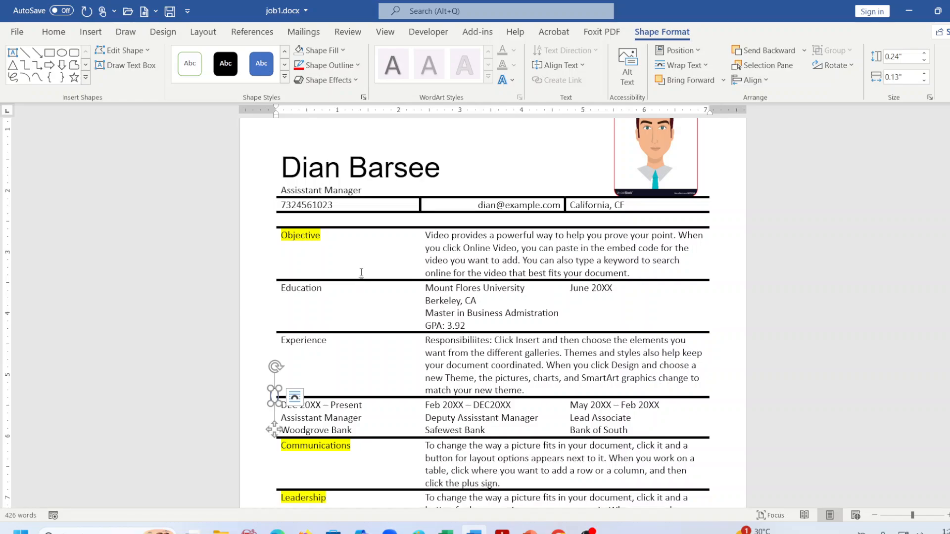
click(274, 393)
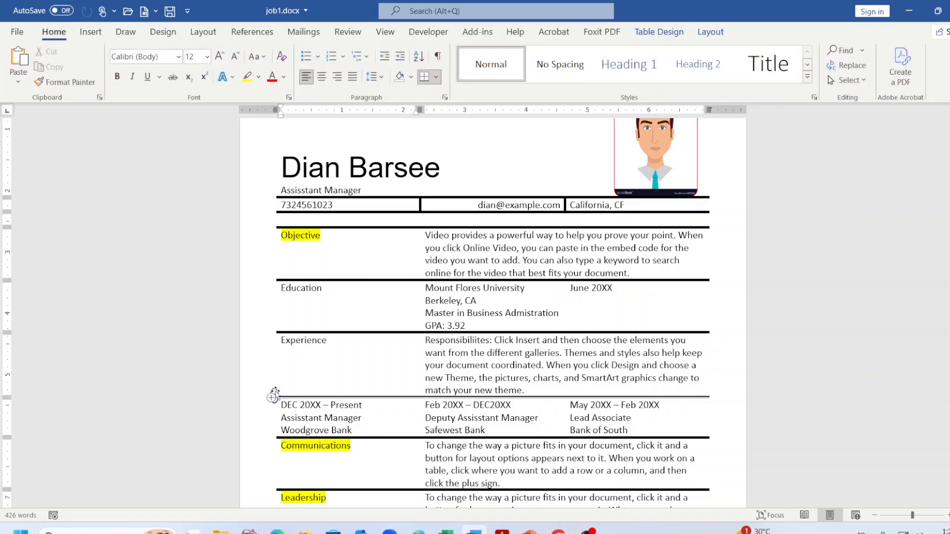
click(275, 389)
click(329, 382)
Nudge the hollow marker onto the timeline line and compare it with the reference PDF.
click(275, 394)
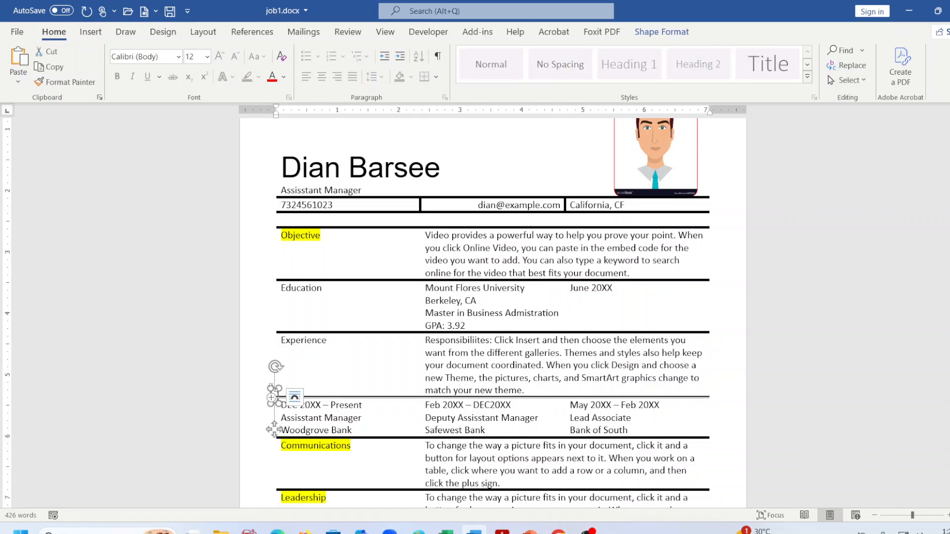
drag(271, 394, 279, 394)
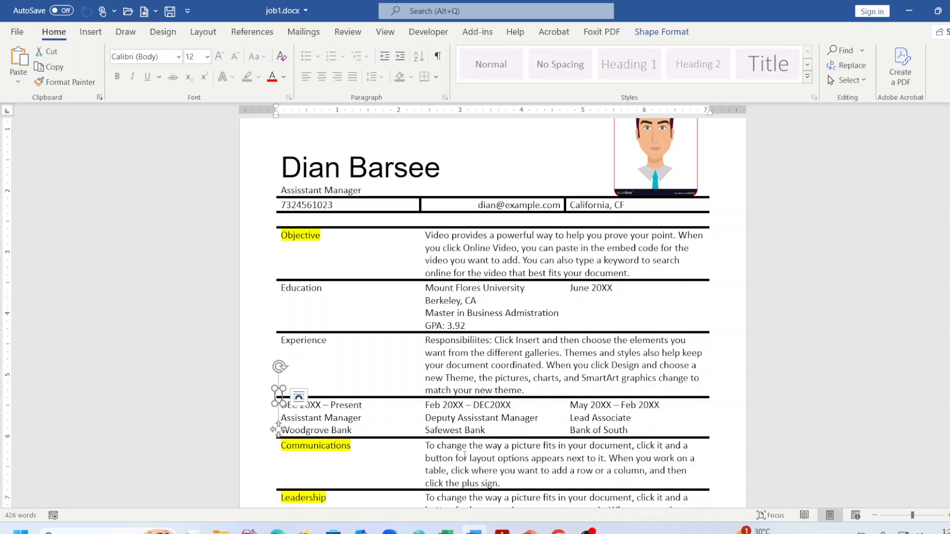
click(502, 530)
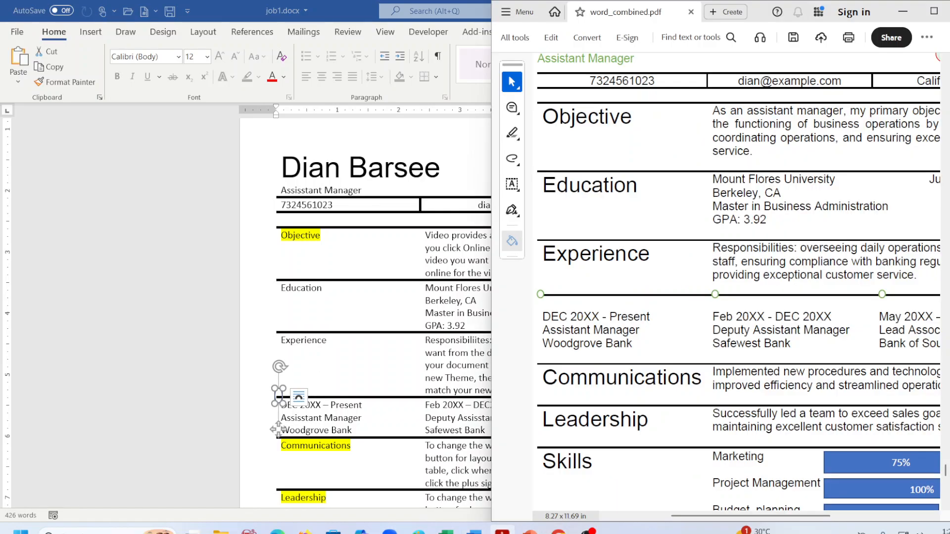
click(502, 530)
click(336, 377)
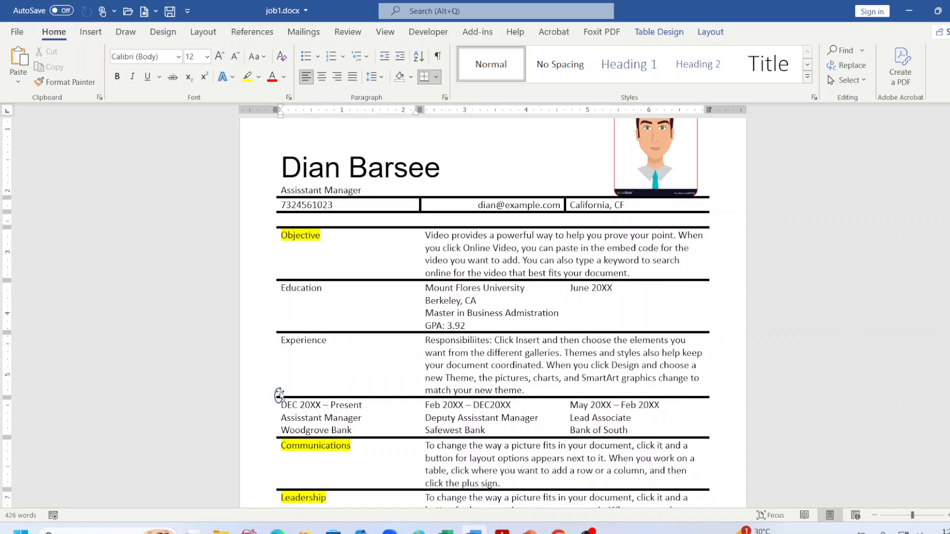
click(279, 394)
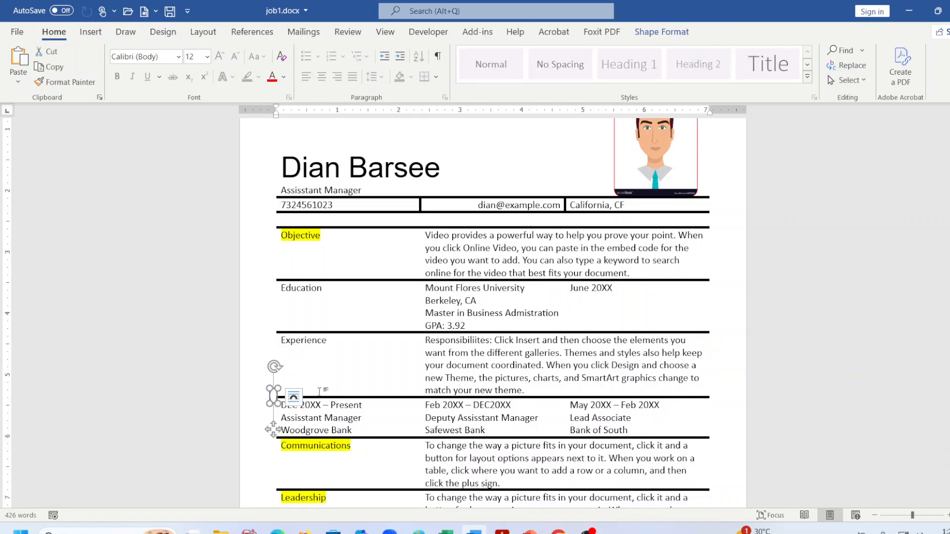
click(324, 391)
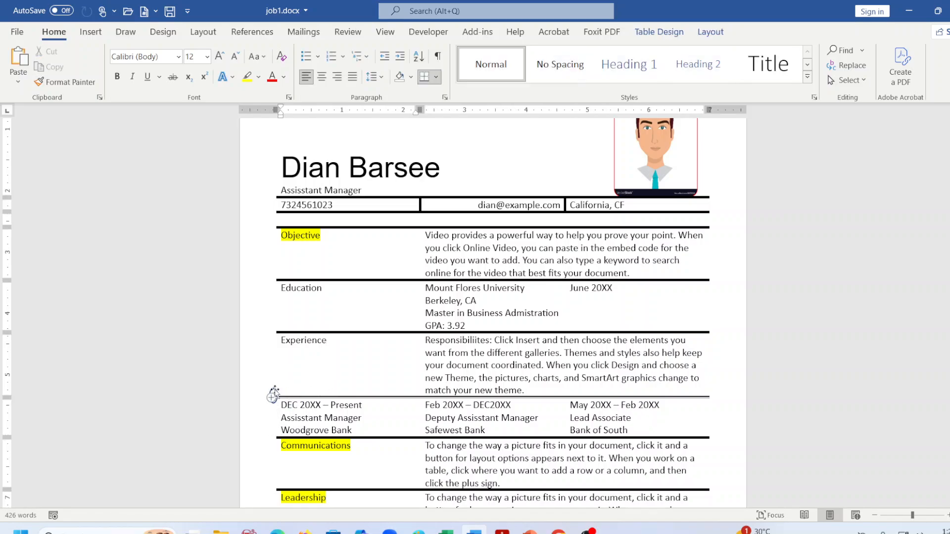
click(272, 393)
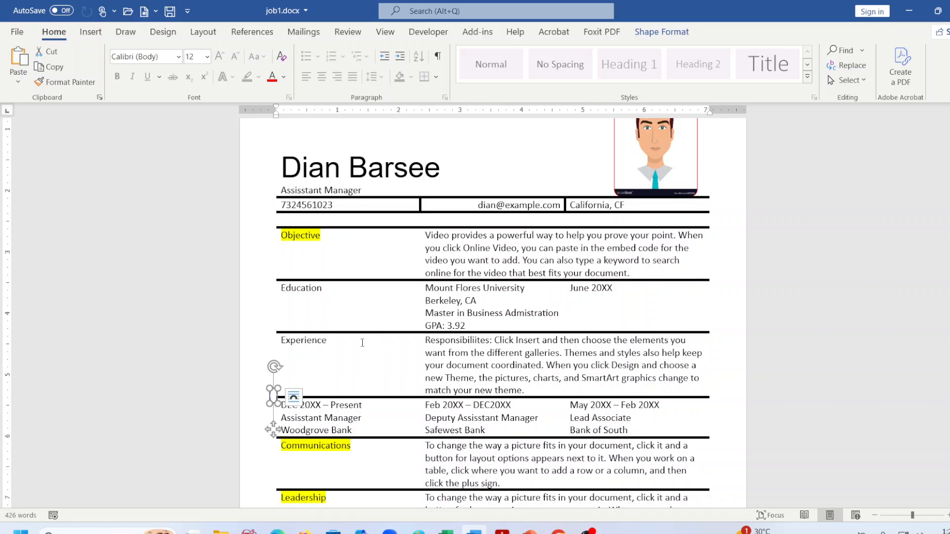
Paste two copies of the circle marker and spread them along the Experience timeline line.
key(ctrl+v)
key(ctrl+v)
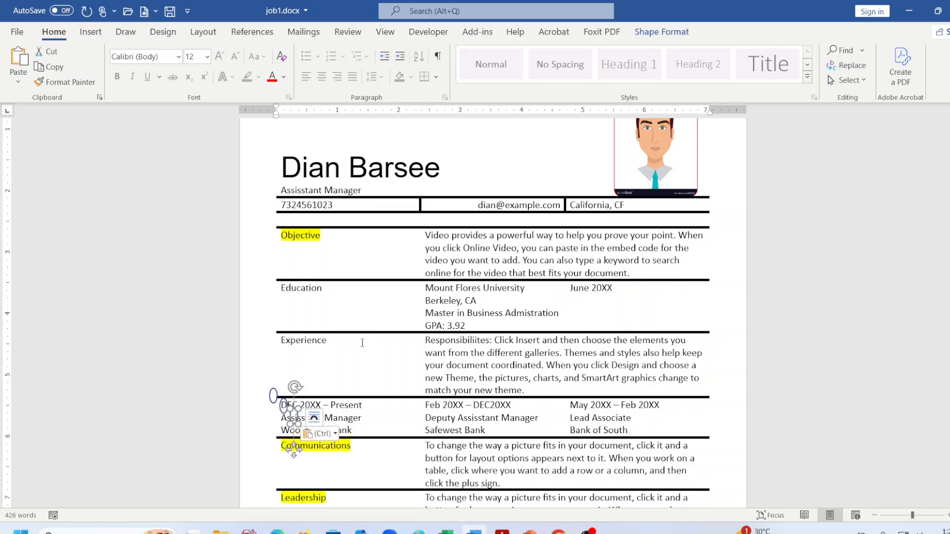
drag(296, 417, 713, 391)
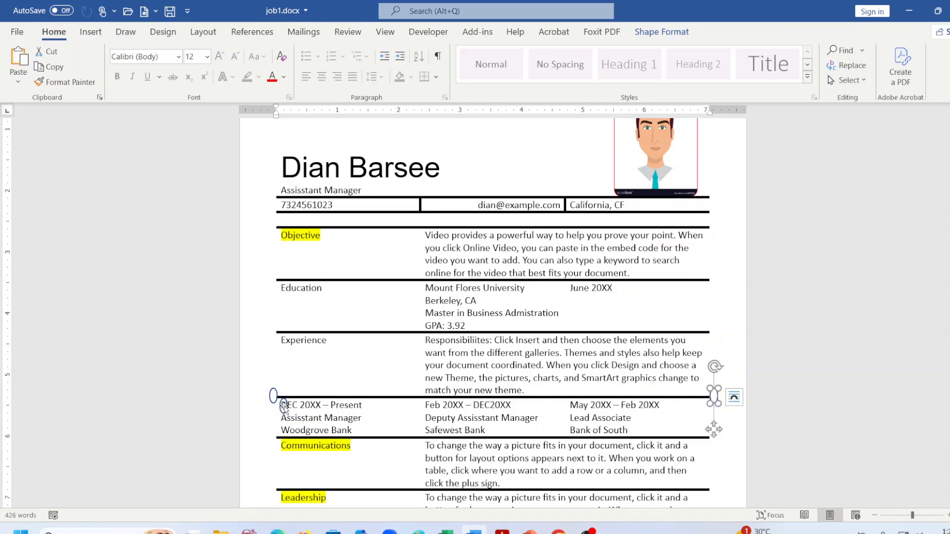
click(284, 406)
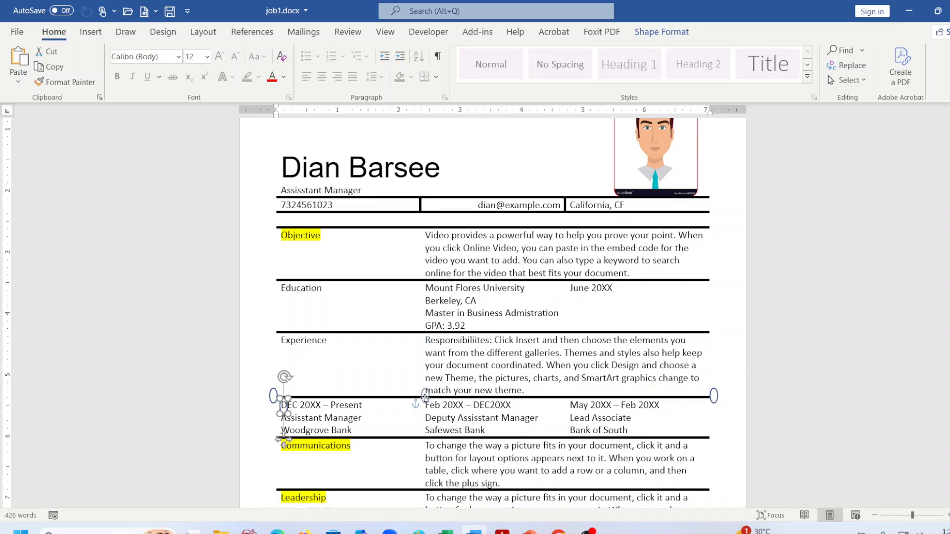
click(426, 396)
click(726, 338)
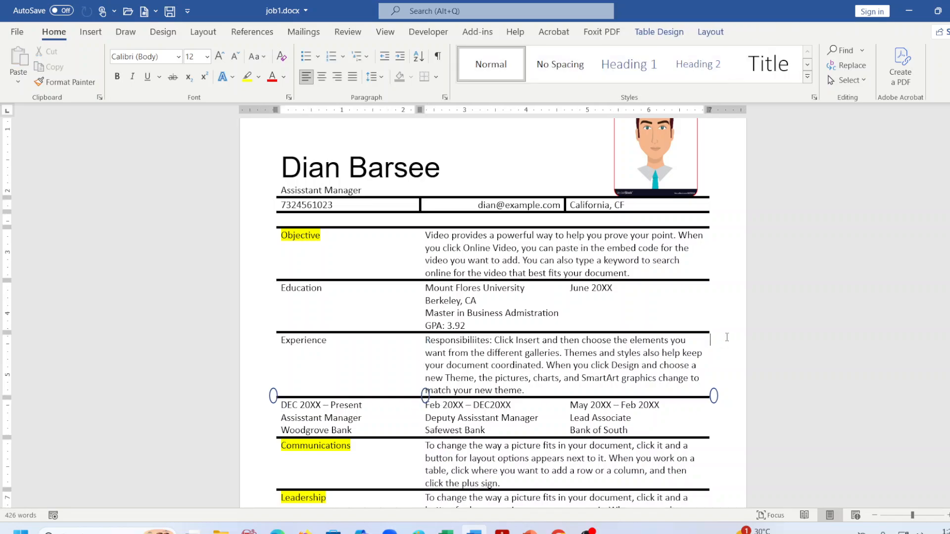
click(421, 397)
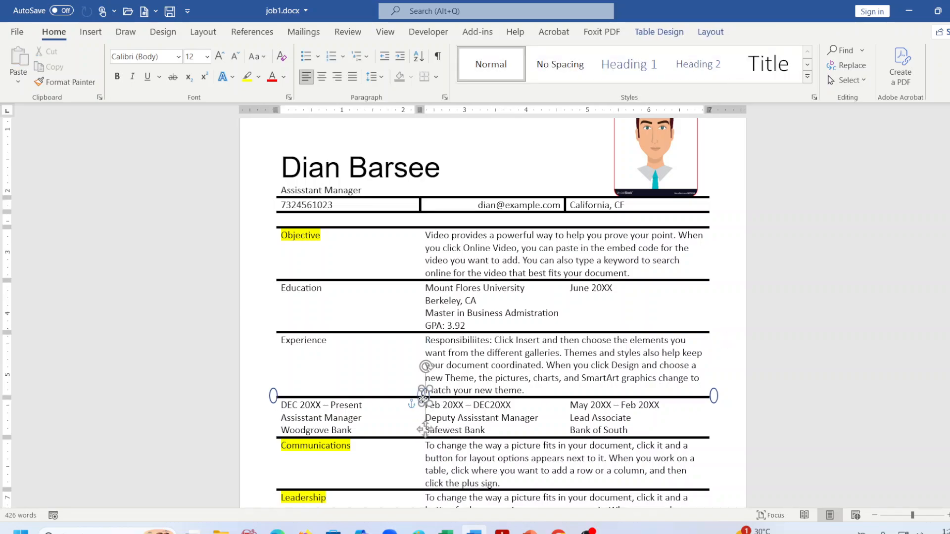
drag(419, 398, 411, 398)
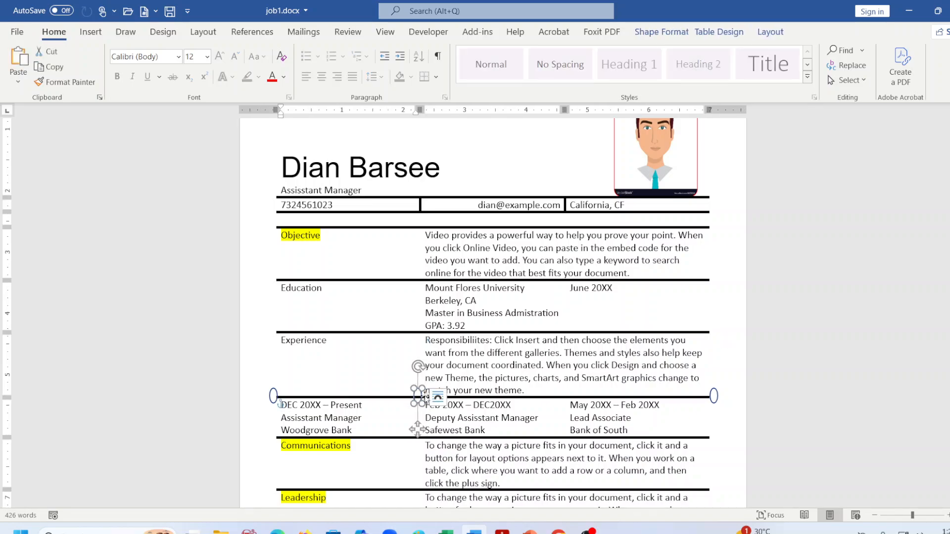
click(705, 345)
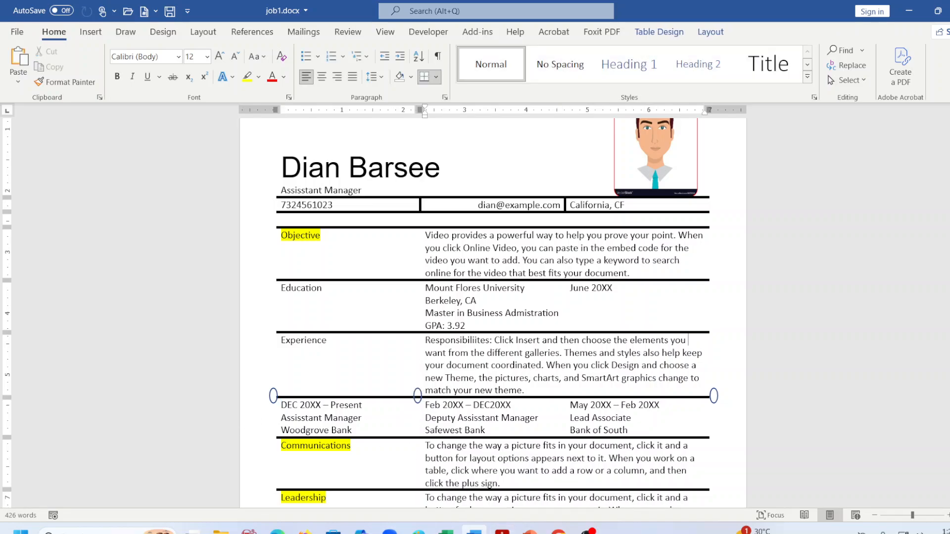
click(502, 532)
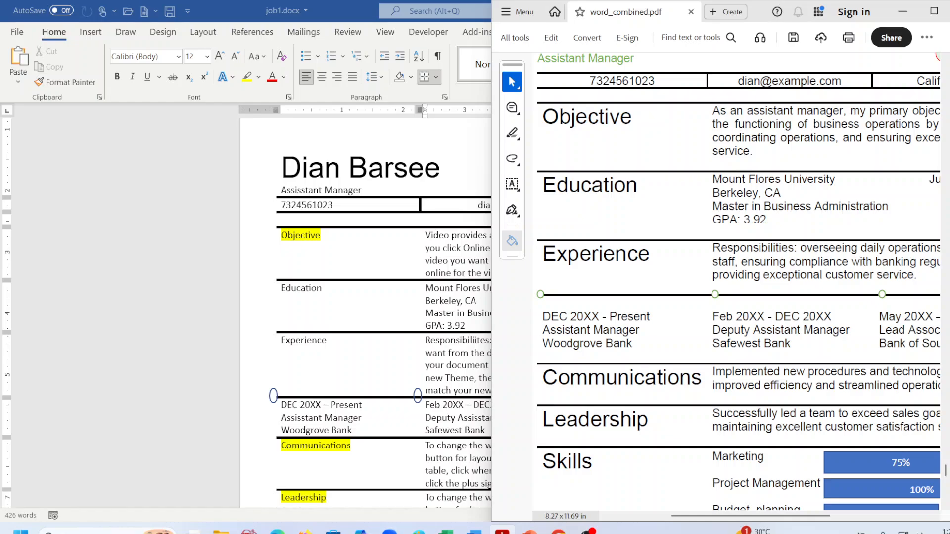
click(502, 531)
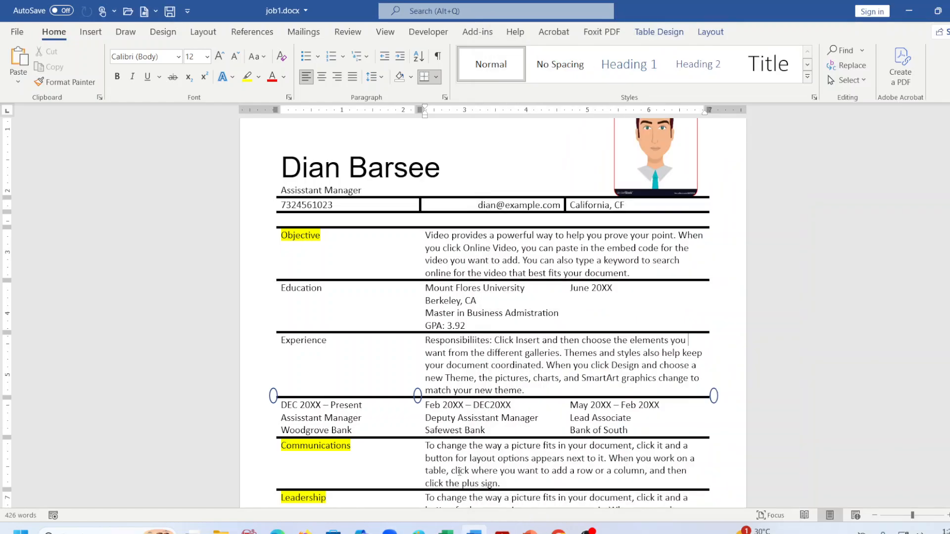
click(418, 396)
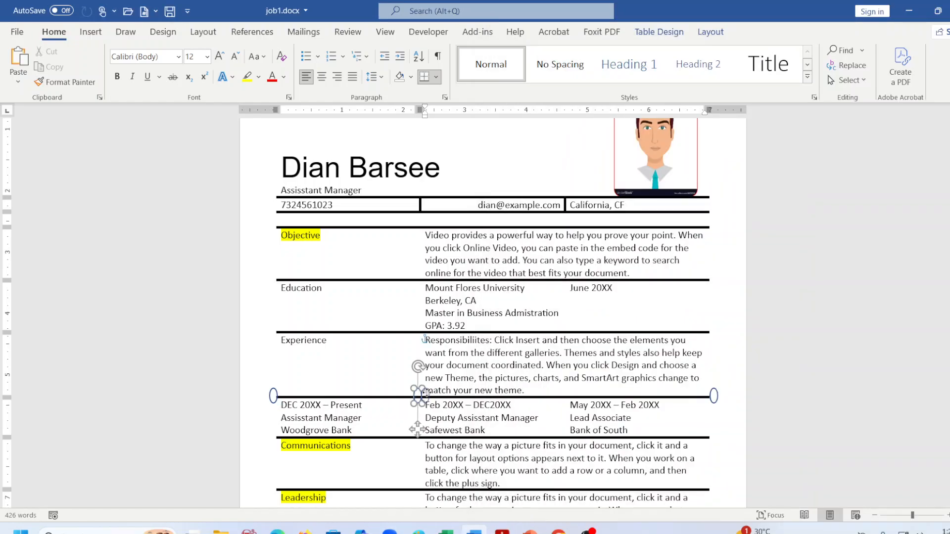
drag(425, 393, 568, 398)
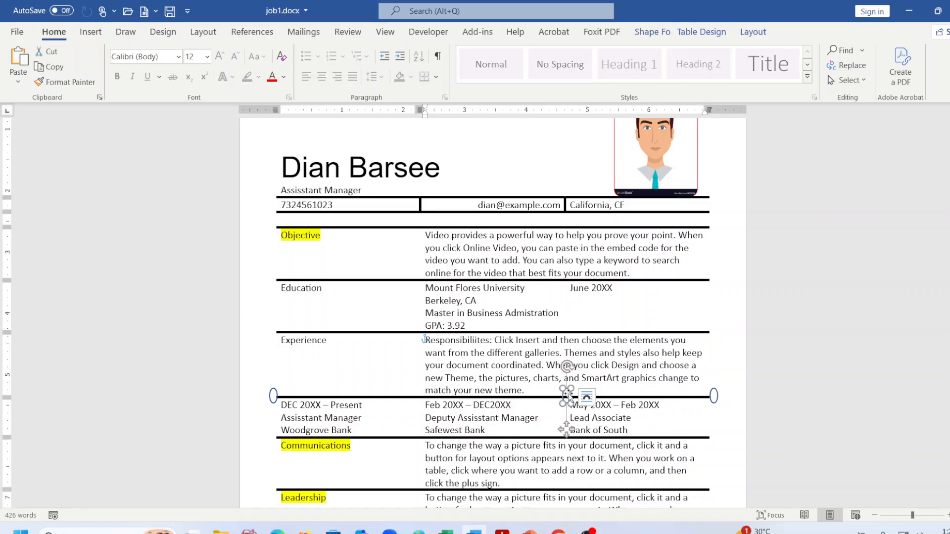
click(547, 395)
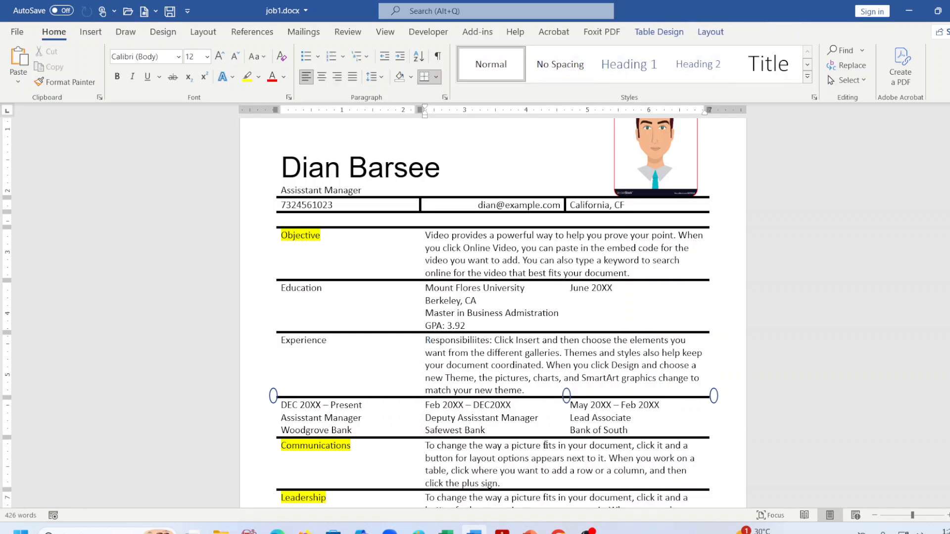
Align the middle and right markers with the first and second column boundaries, then save.
click(502, 530)
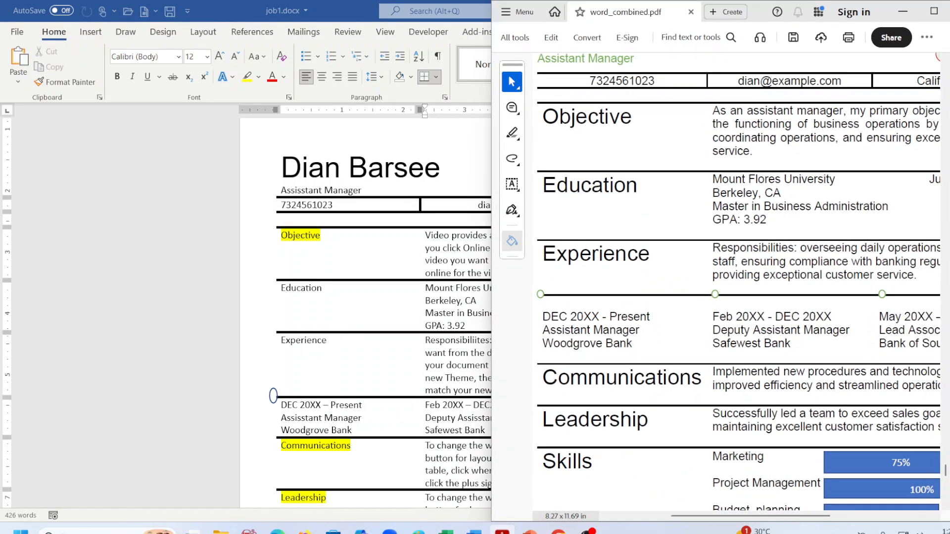
click(934, 11)
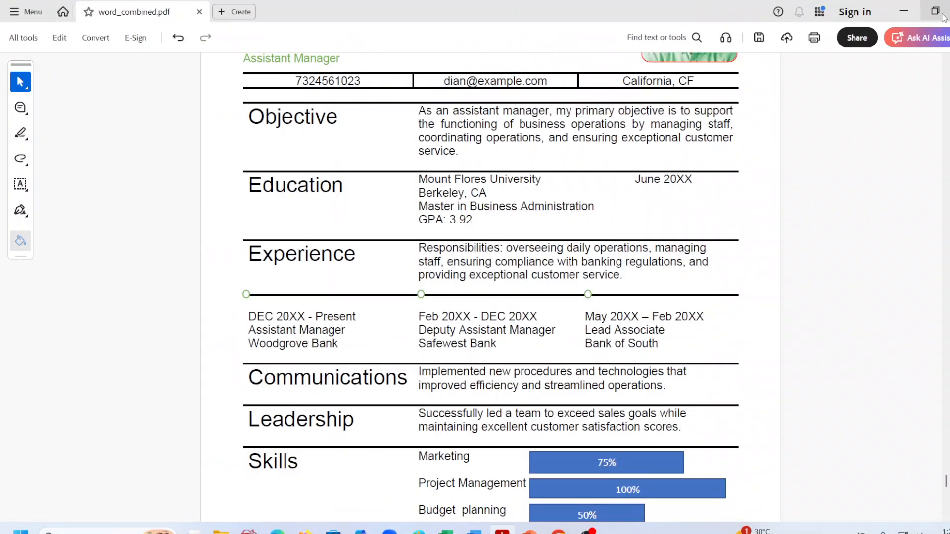
click(930, 11)
click(530, 385)
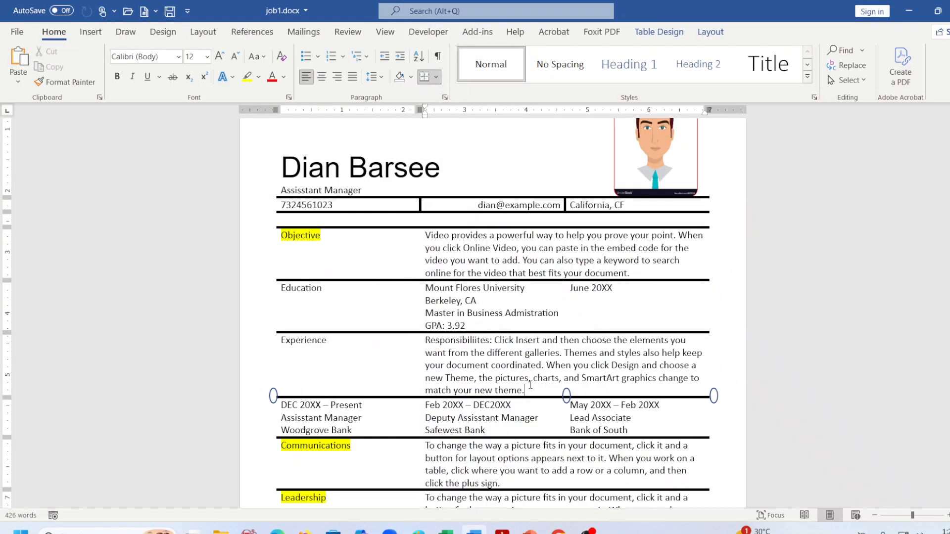
click(566, 396)
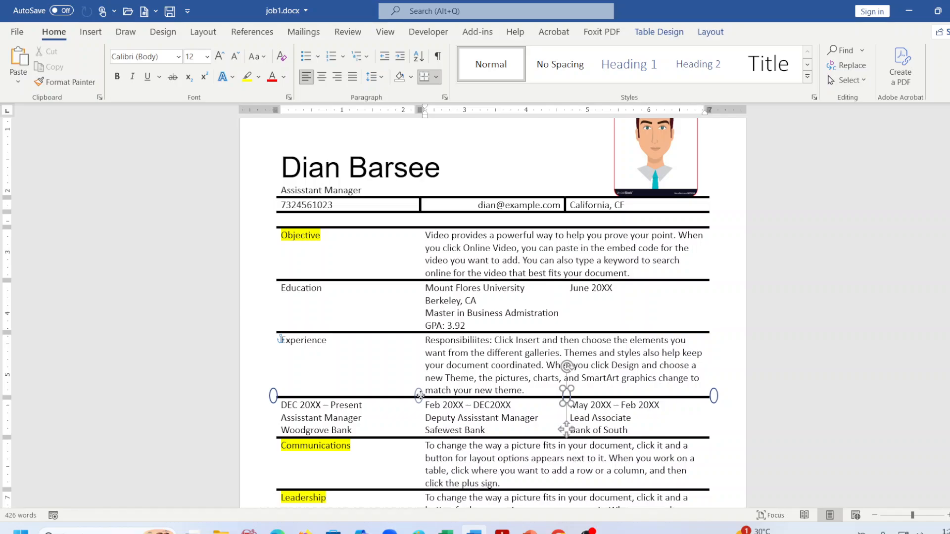
drag(420, 396, 420, 395)
click(715, 396)
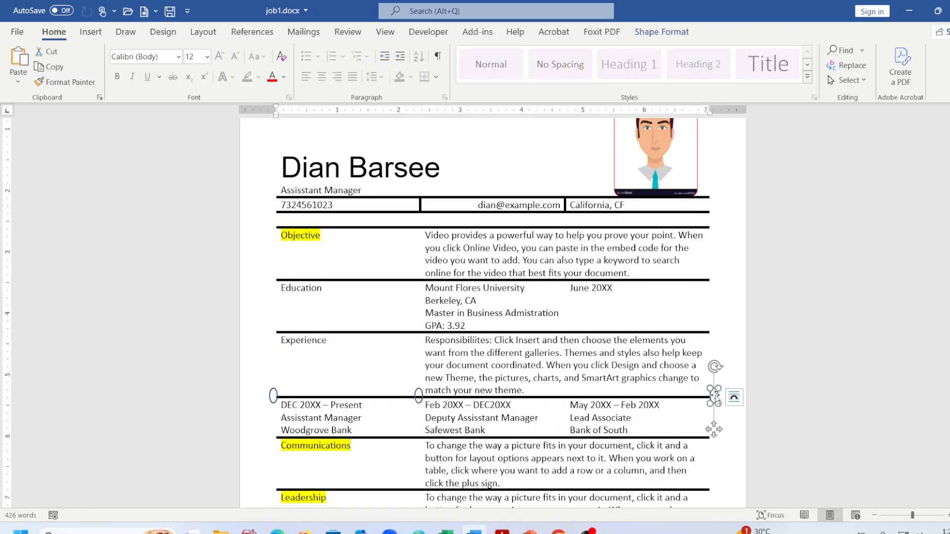
drag(715, 395, 567, 394)
click(724, 410)
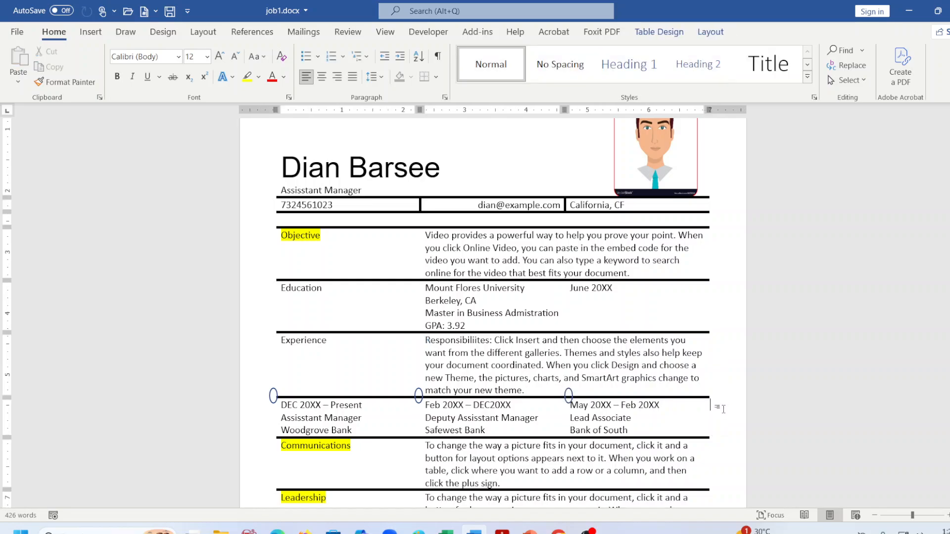
key(ctrl+s)
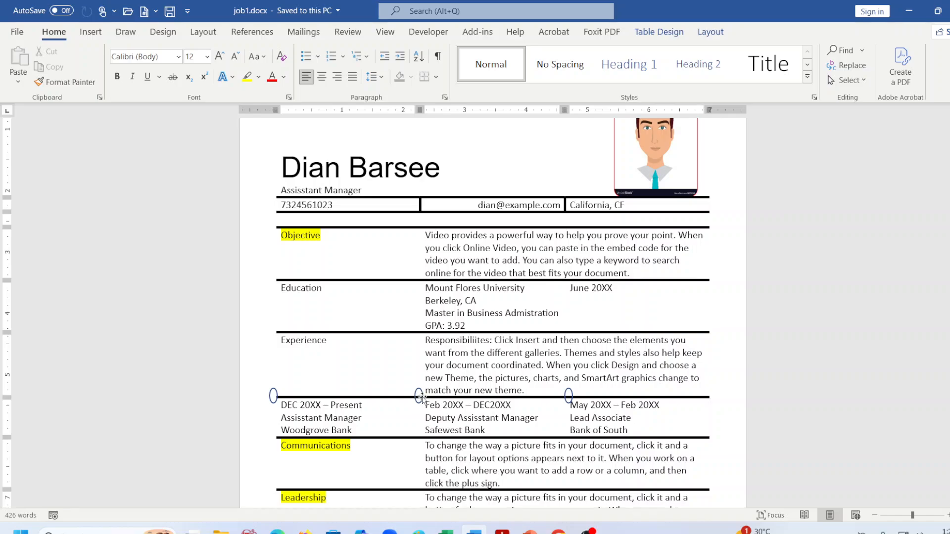
Fill the middle and third circle markers with white and save job1.docx.
click(418, 398)
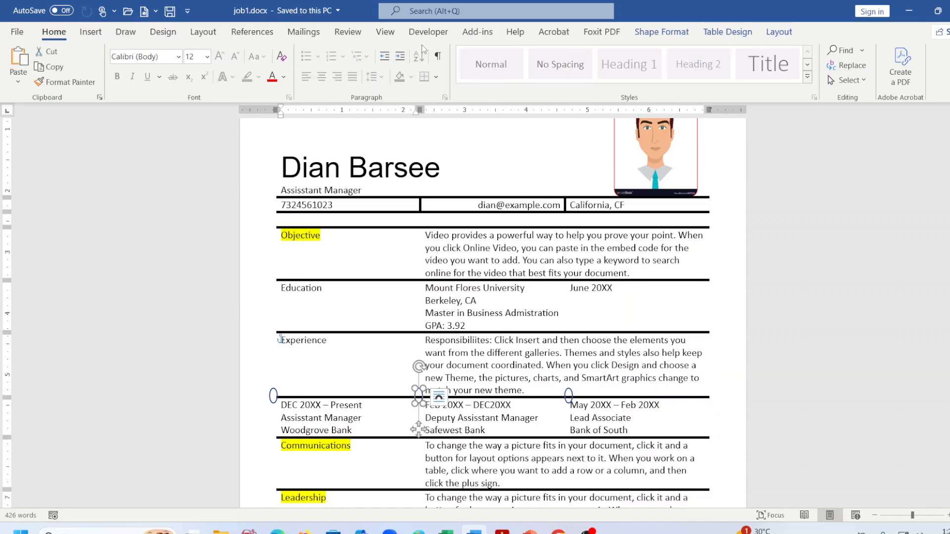
click(661, 32)
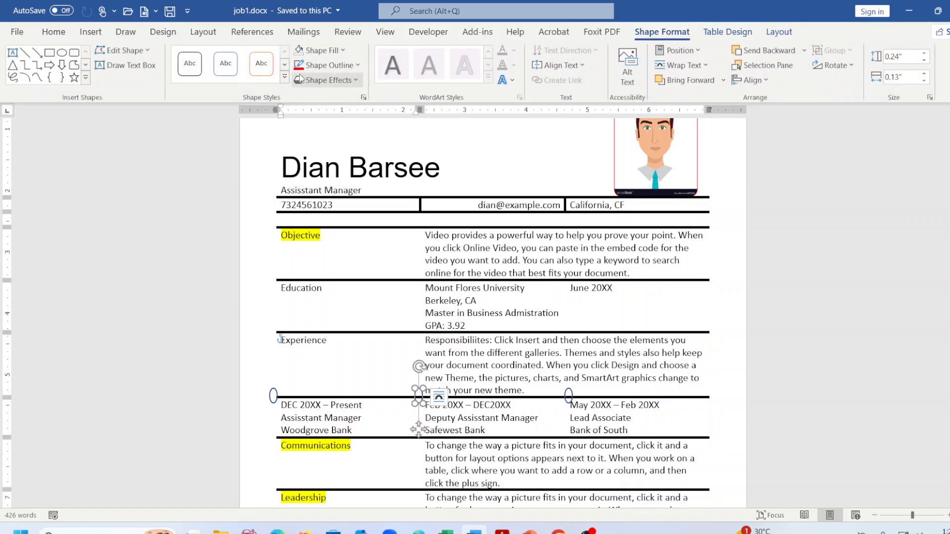
click(324, 66)
click(325, 66)
click(320, 50)
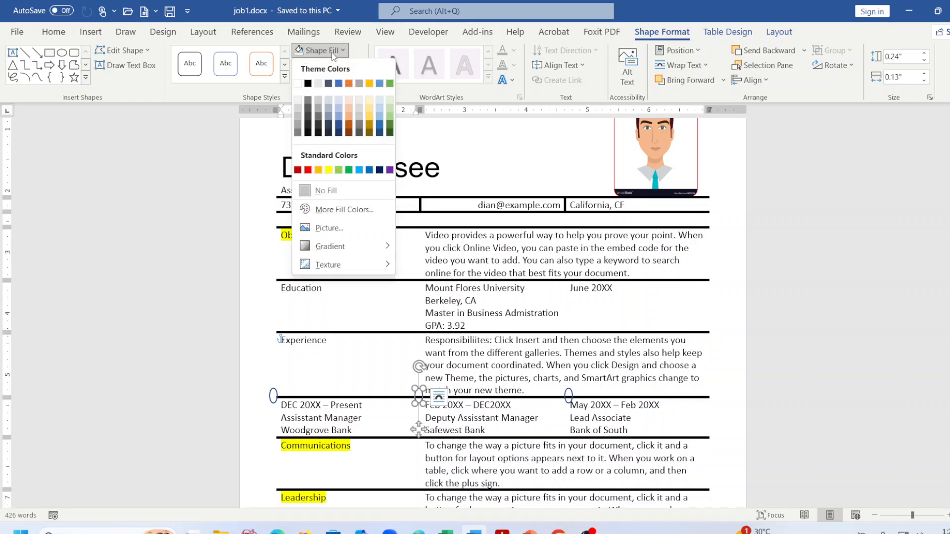
click(298, 84)
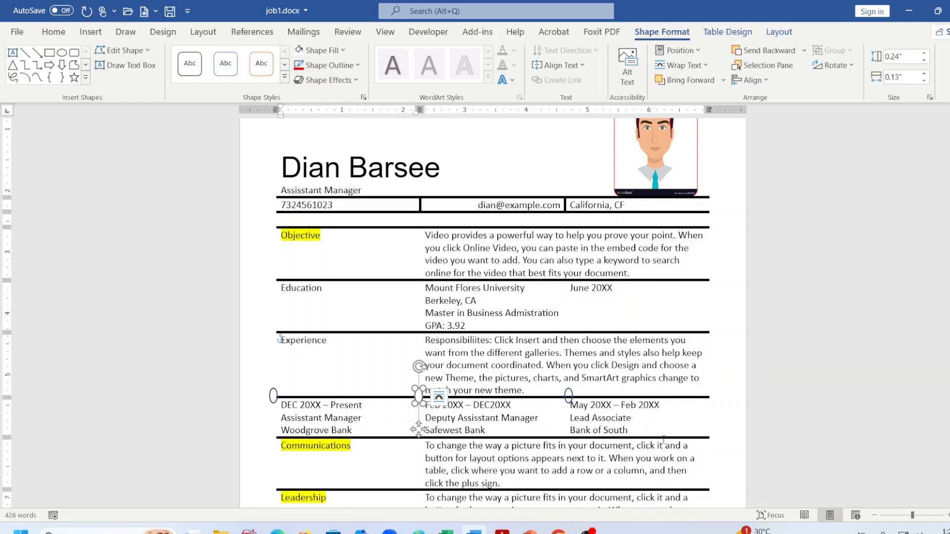
drag(569, 400, 569, 400)
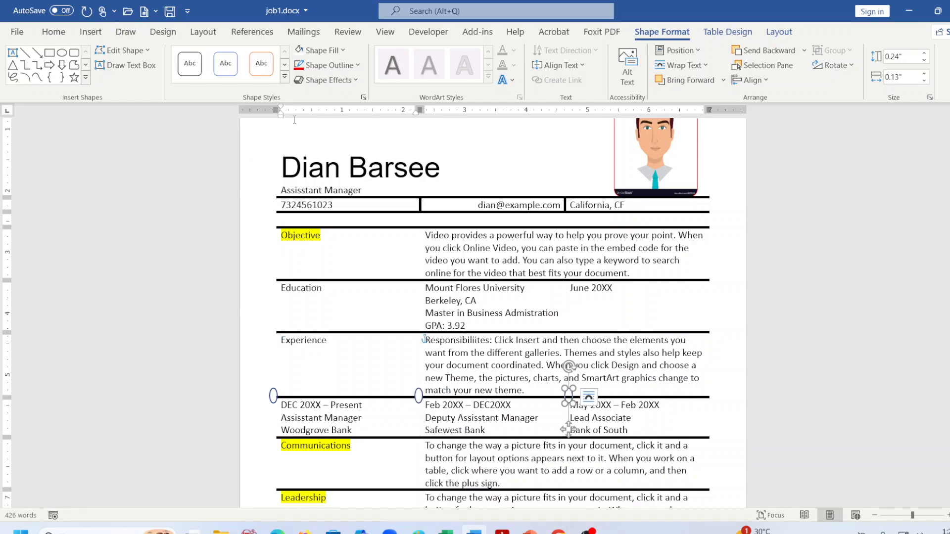
click(319, 51)
click(298, 84)
click(766, 352)
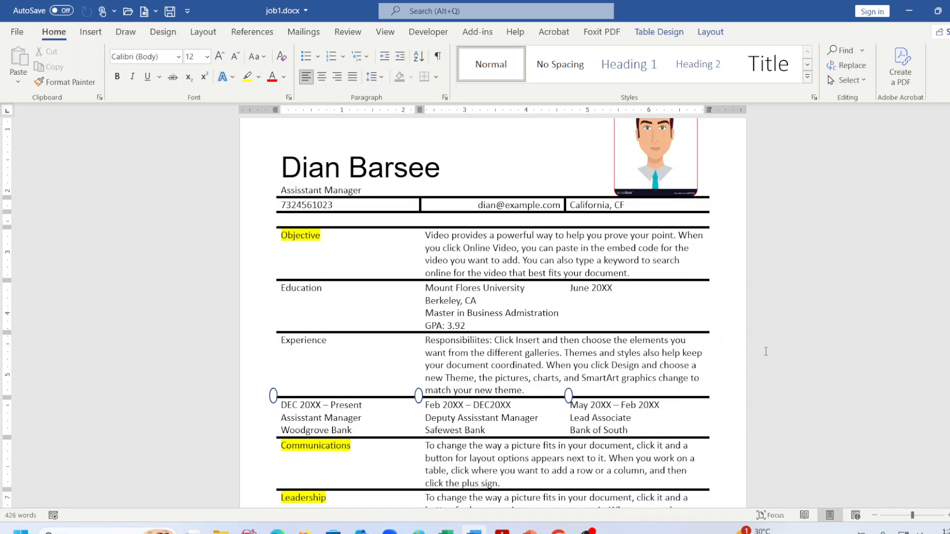
key(ctrl+s)
Read the Font rules in the instructions PDF, then return to the résumé's Assisstant Manager subtitle.
scroll(664, 413, up, 3)
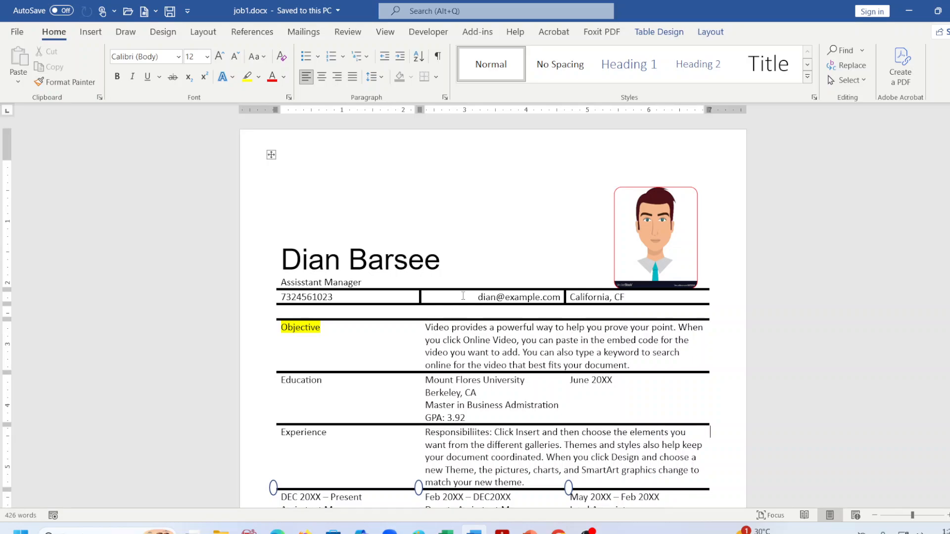
click(502, 532)
scroll(722, 159, up, 10)
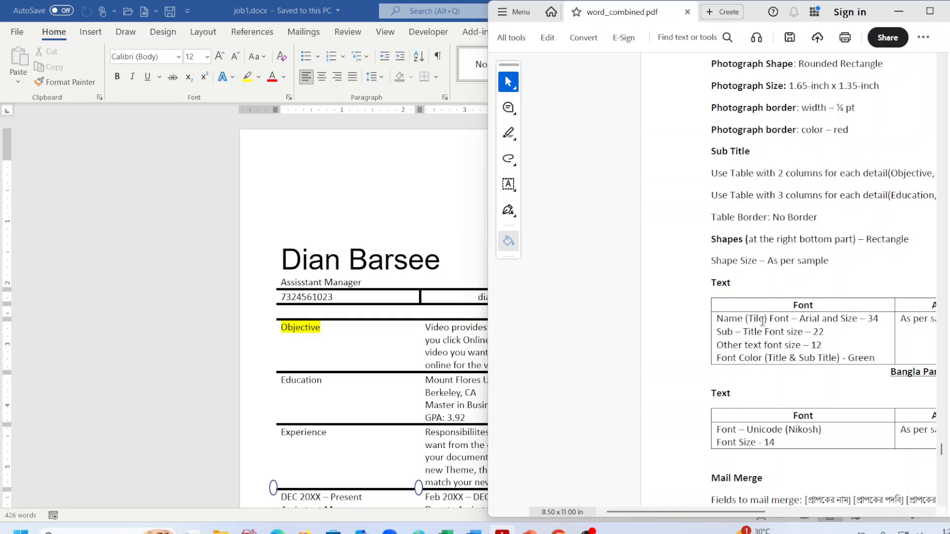
scroll(763, 321, down, 1)
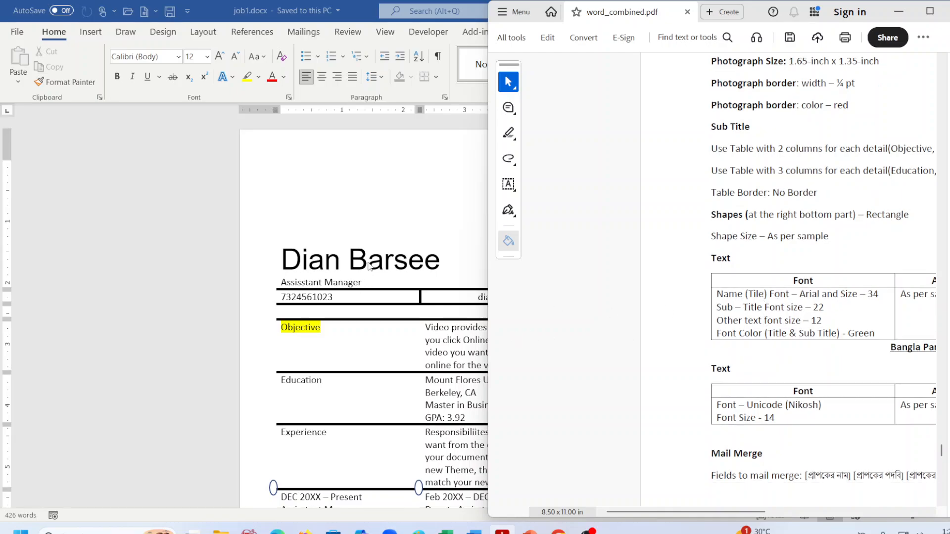
click(321, 286)
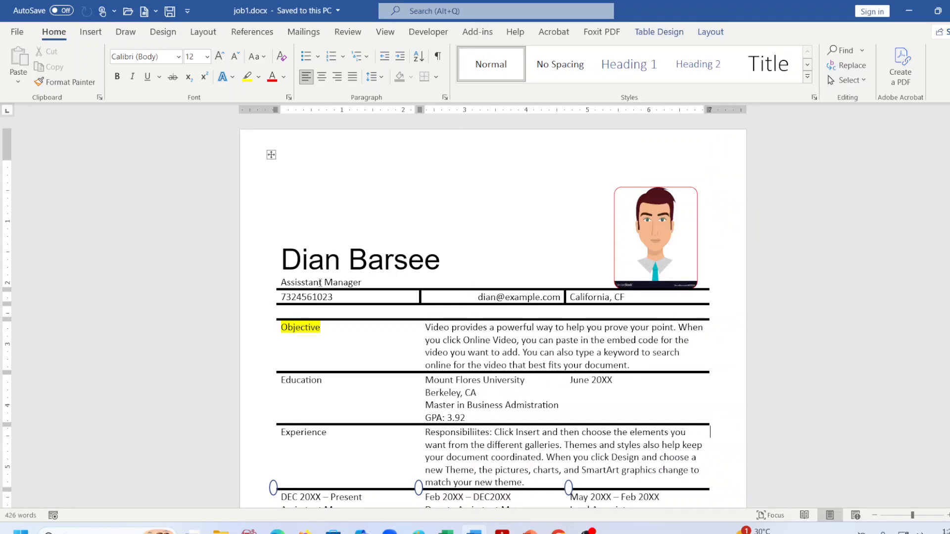
drag(281, 283, 361, 284)
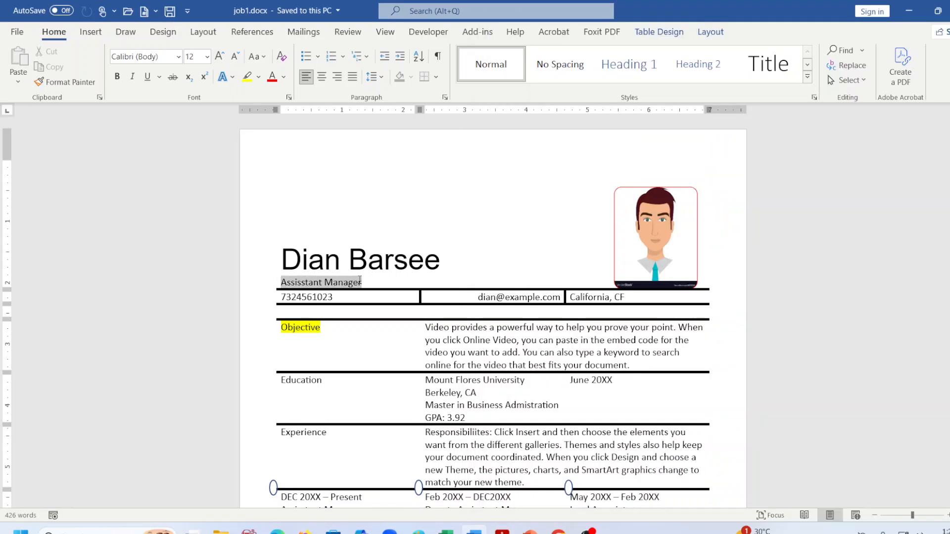
click(489, 353)
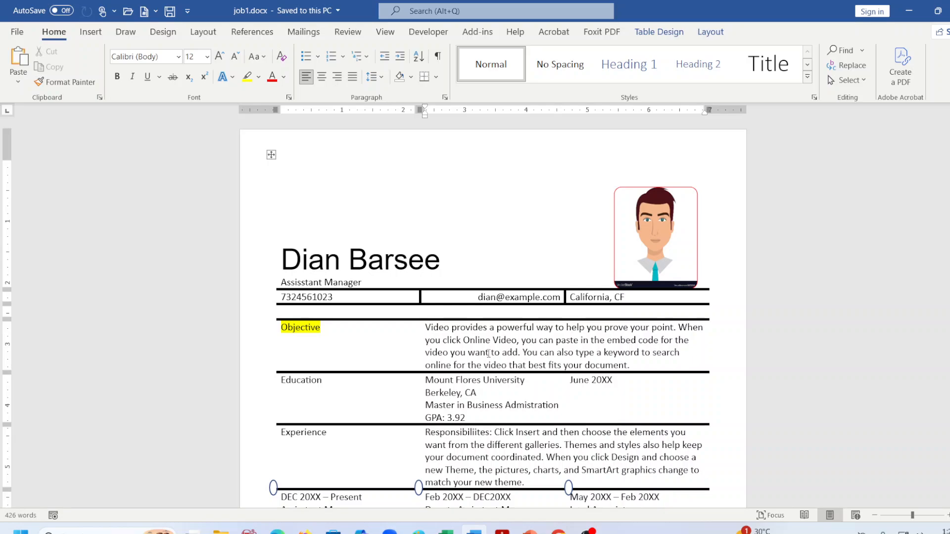
Set the whole résumé table's font to Arial, then bring the instructions PDF back up.
click(271, 155)
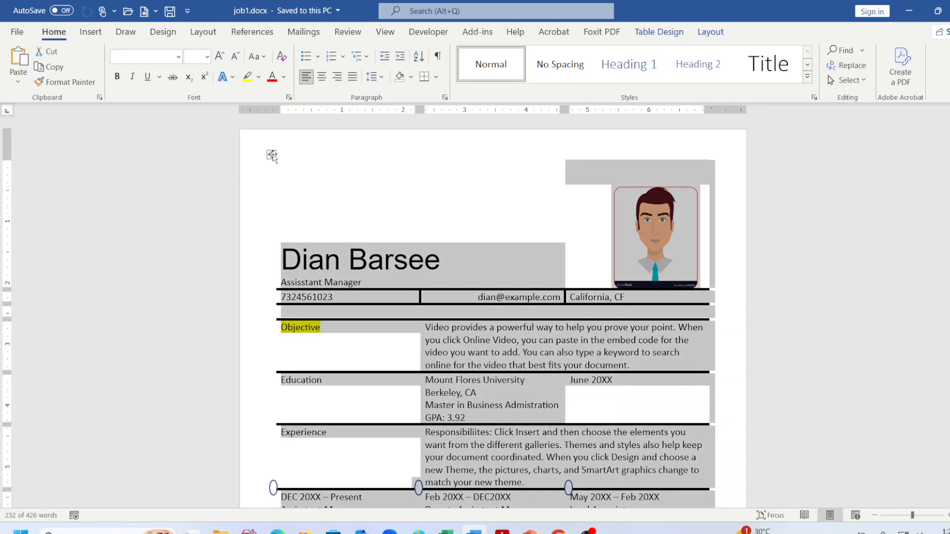
click(179, 57)
click(134, 146)
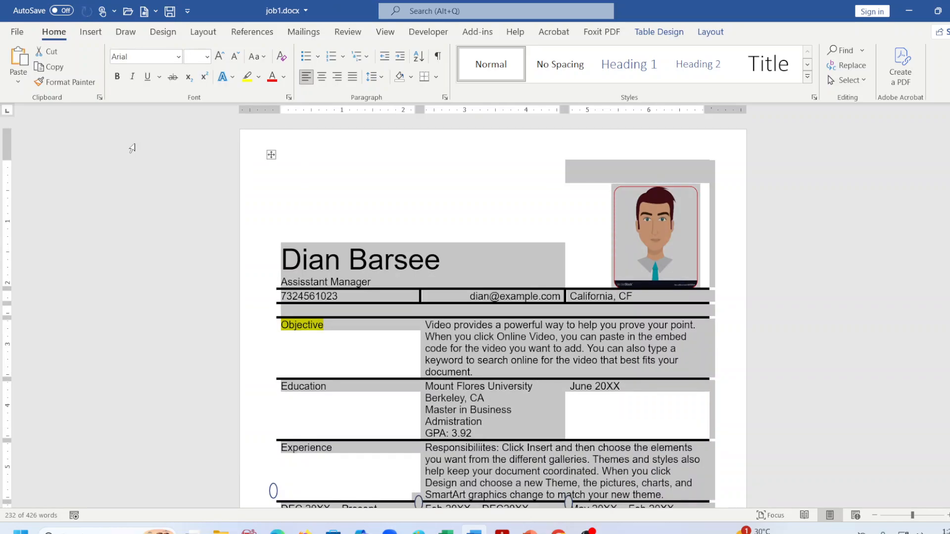
click(502, 349)
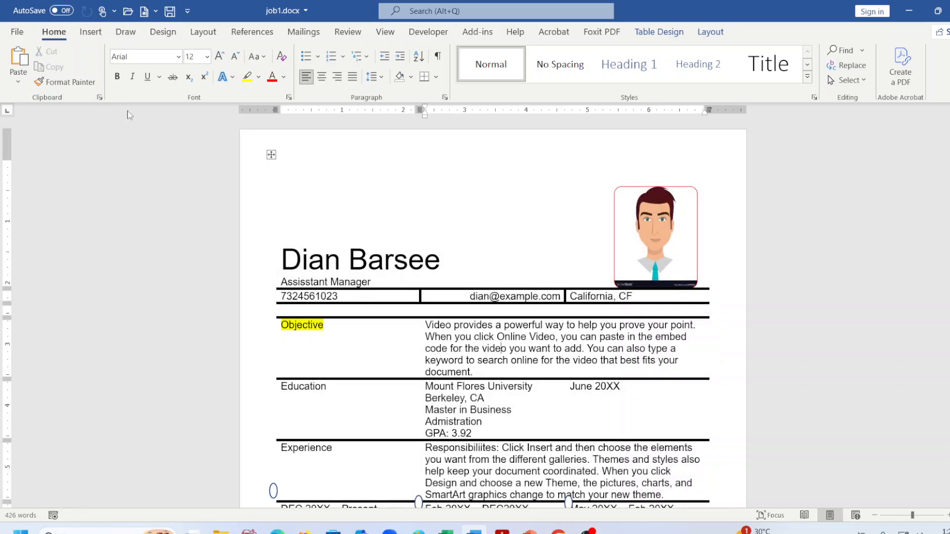
click(318, 327)
click(502, 530)
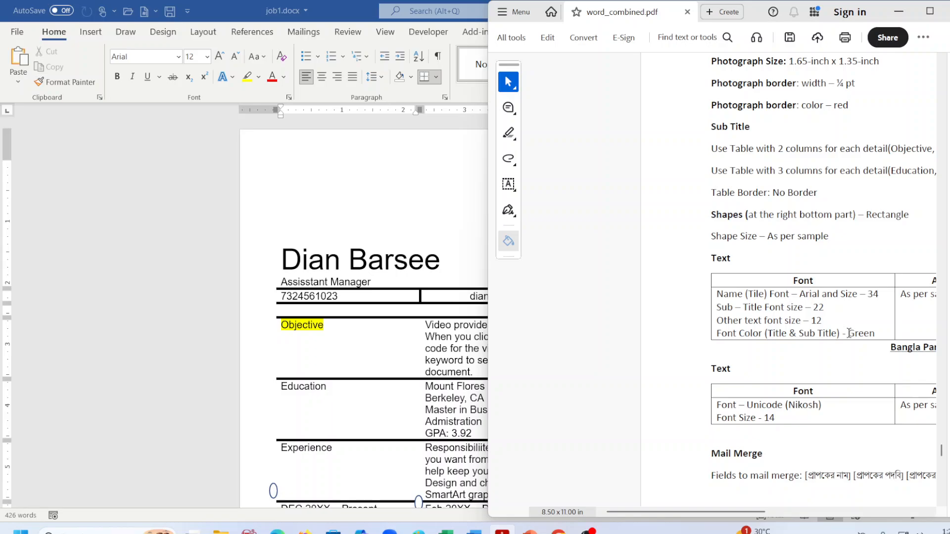
Make the name at the top of the résumé green.
click(344, 261)
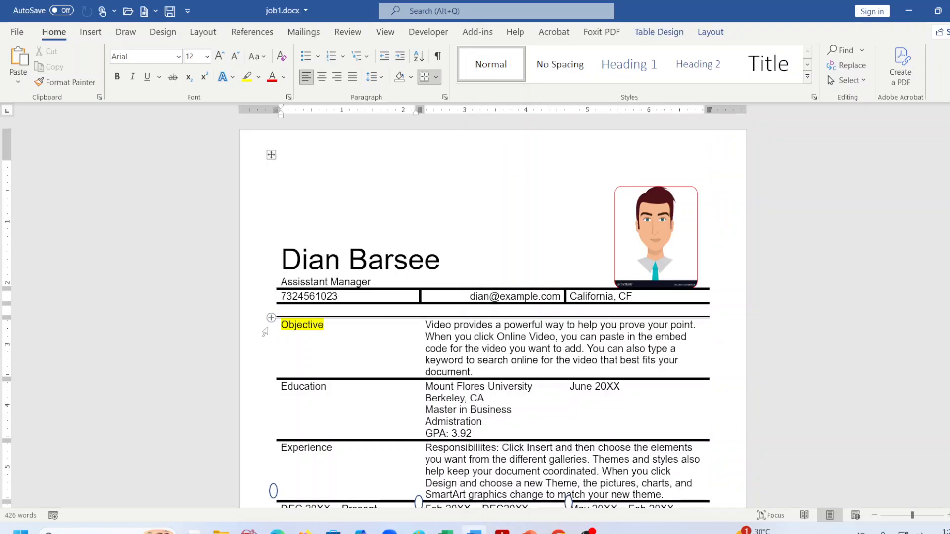
drag(289, 267, 450, 265)
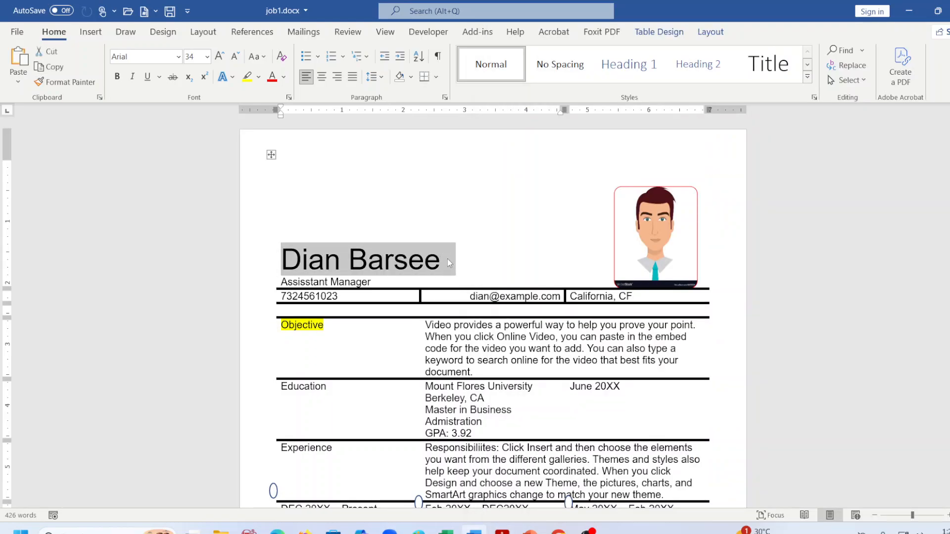
click(283, 77)
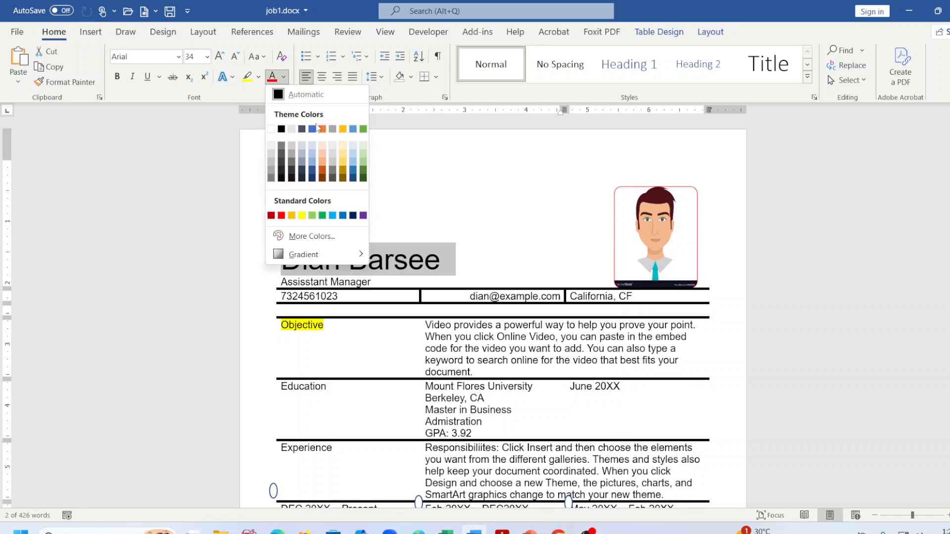
click(363, 130)
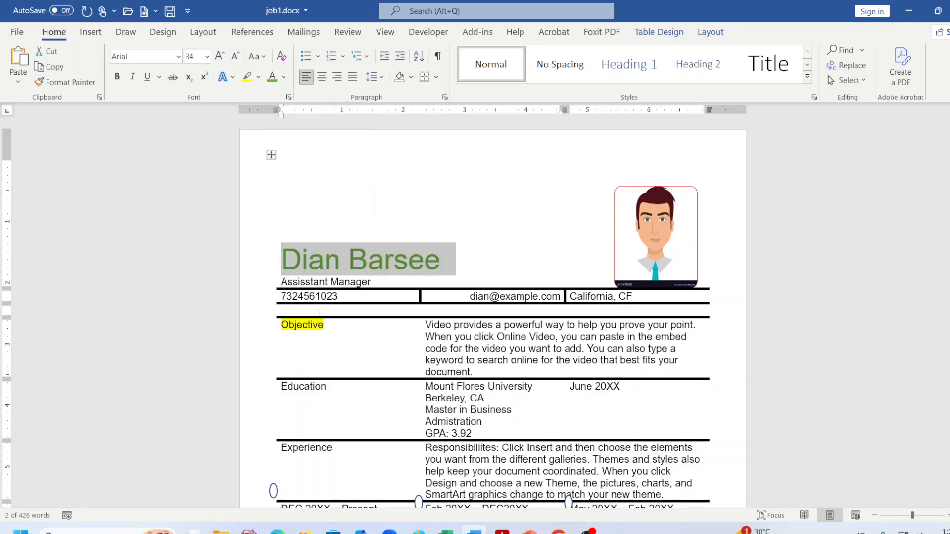
drag(281, 281, 369, 282)
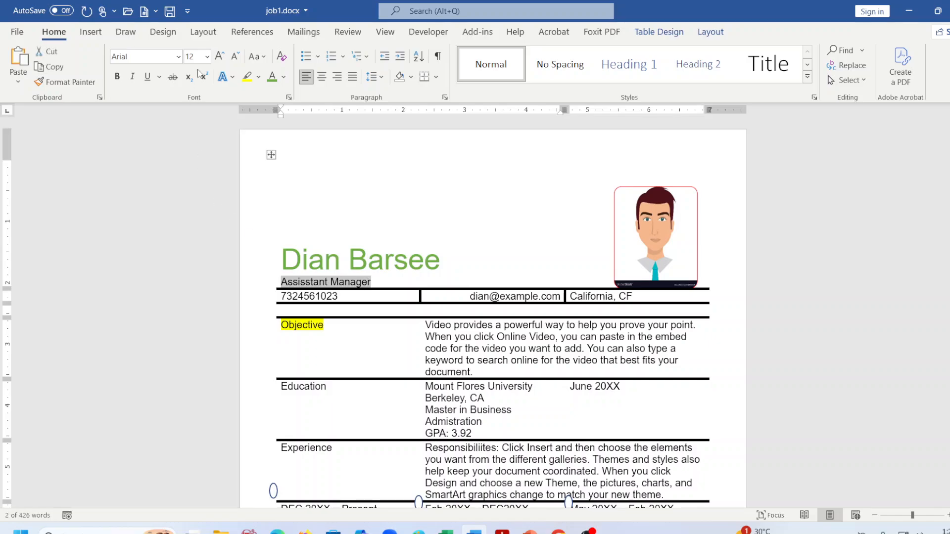
click(297, 332)
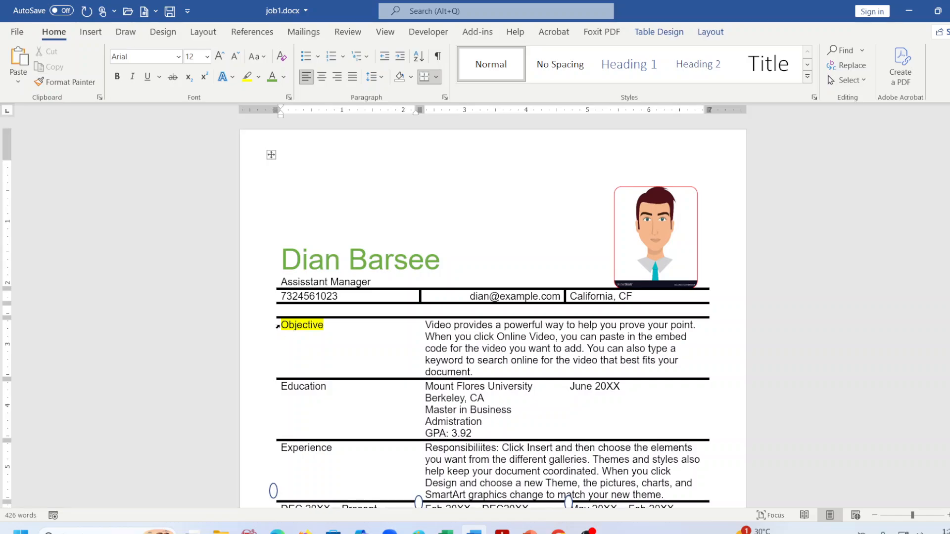
Remove Objective's yellow highlight and make it 22 pt green.
click(277, 327)
click(258, 78)
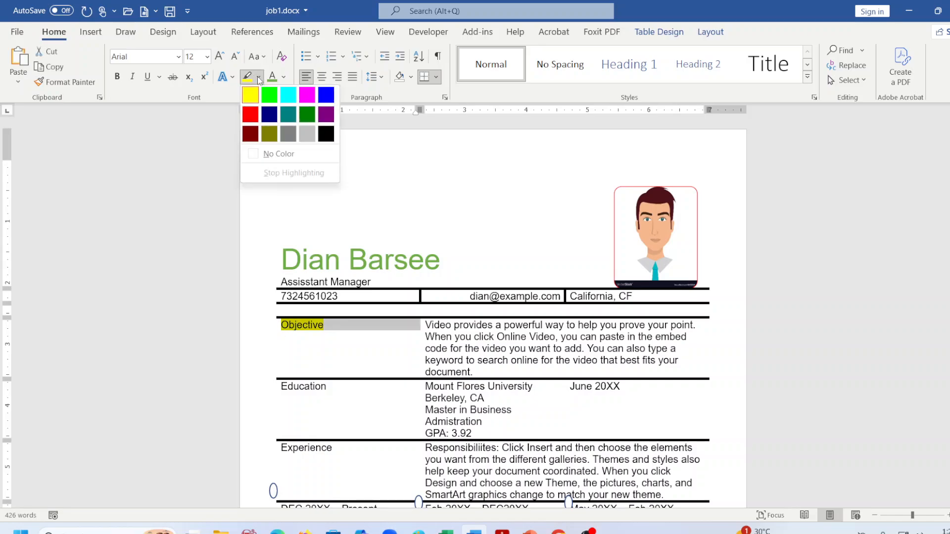
click(288, 157)
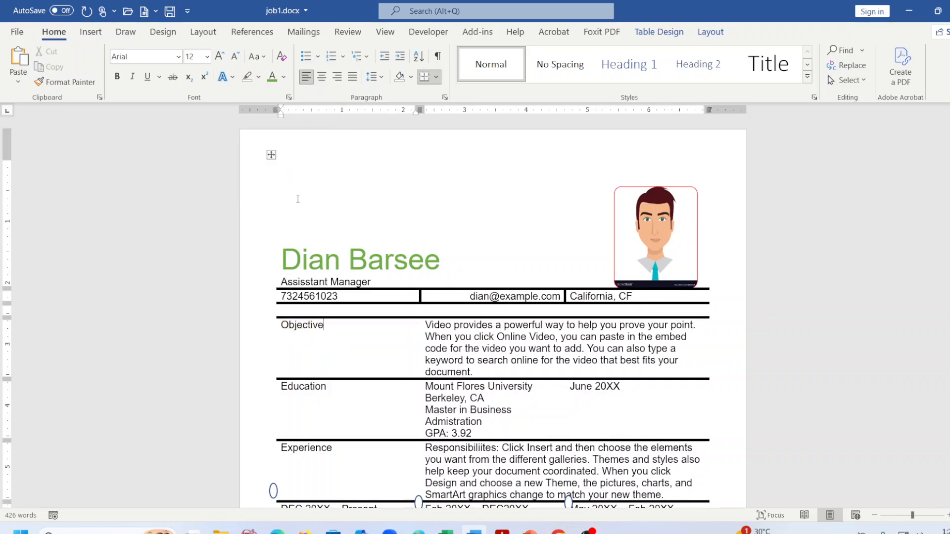
click(276, 329)
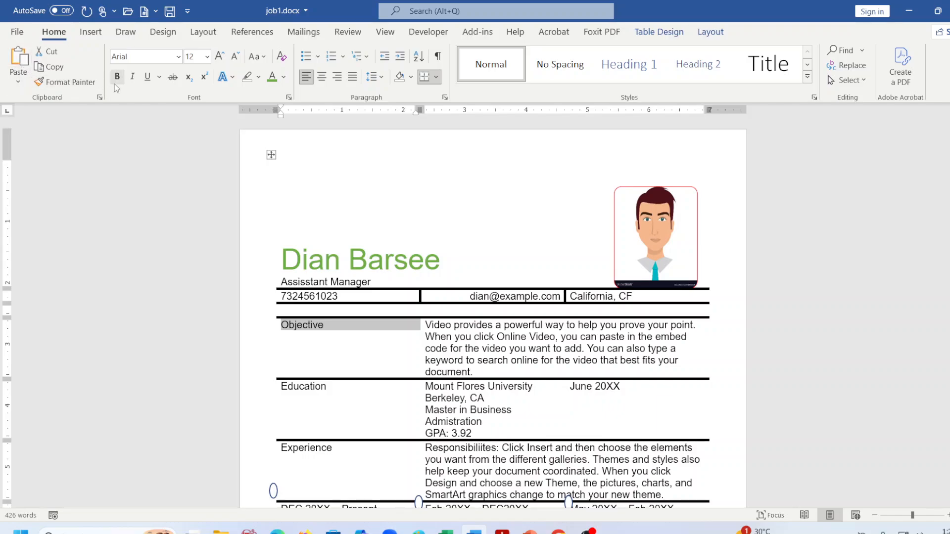
click(207, 57)
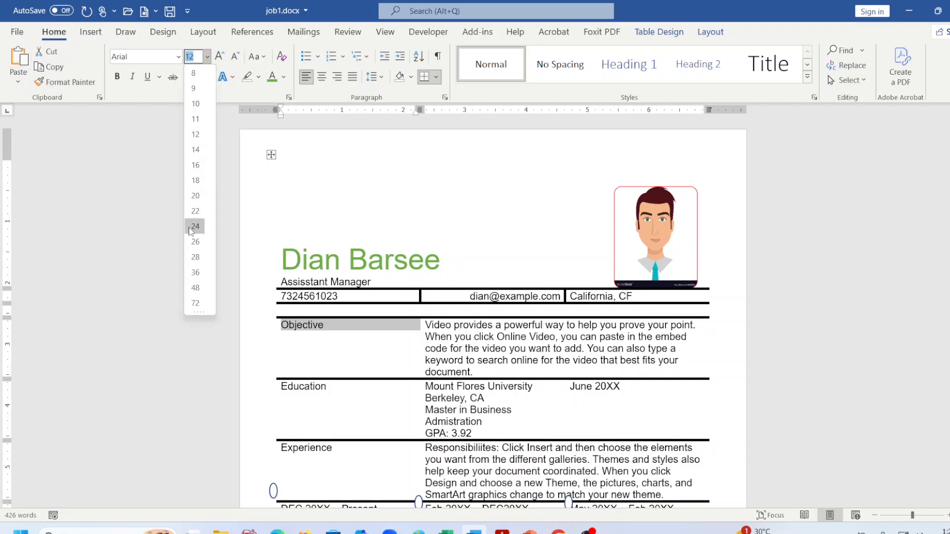
click(199, 212)
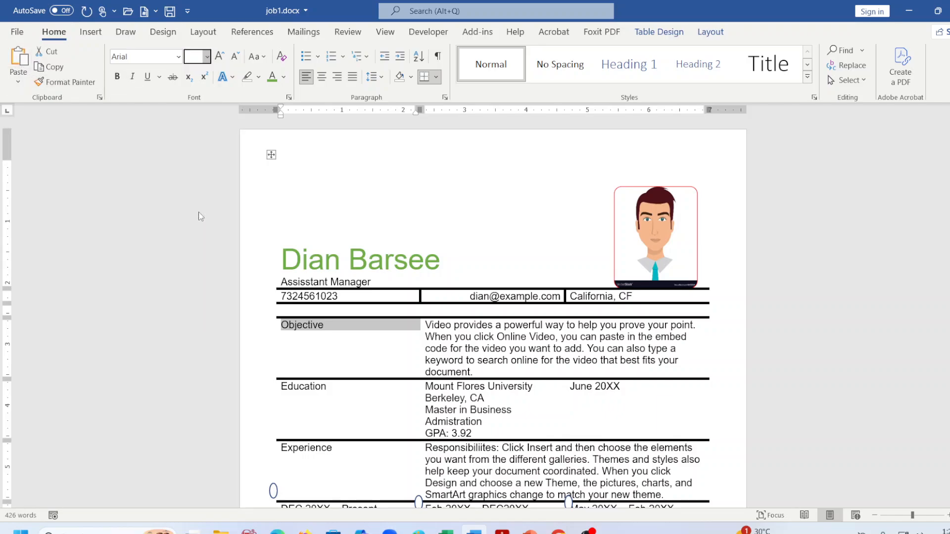
click(271, 77)
scroll(365, 313, down, 2)
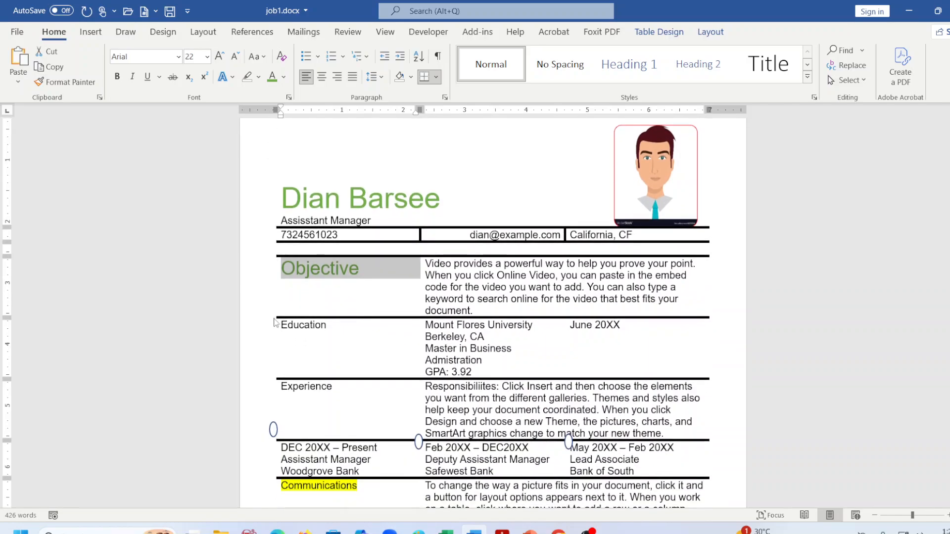
Copy Objective's heading style onto Education and Experience with Format Painter.
click(308, 303)
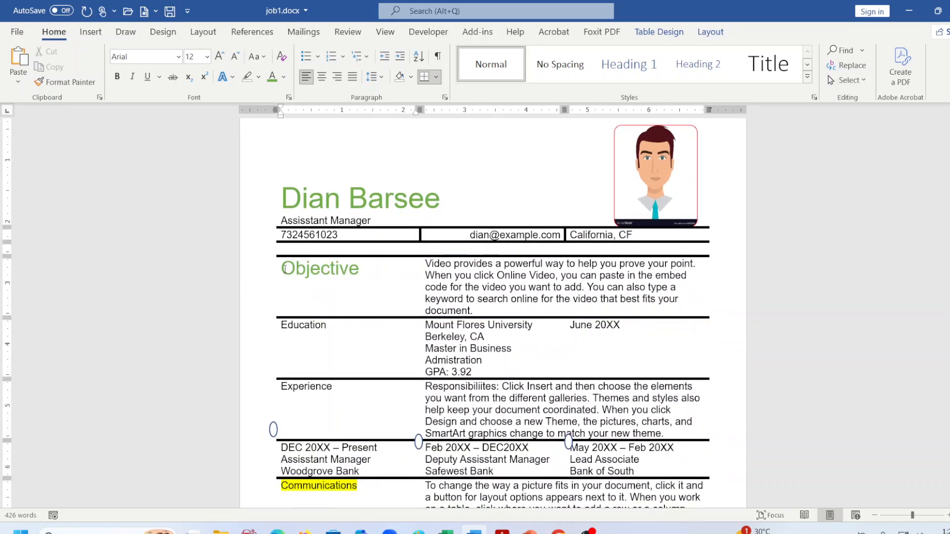
drag(285, 268, 359, 270)
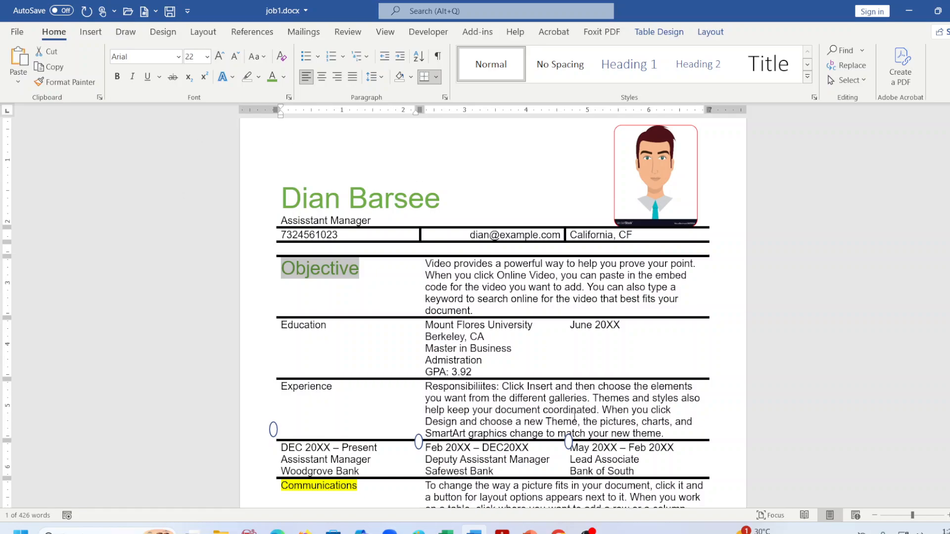
click(70, 82)
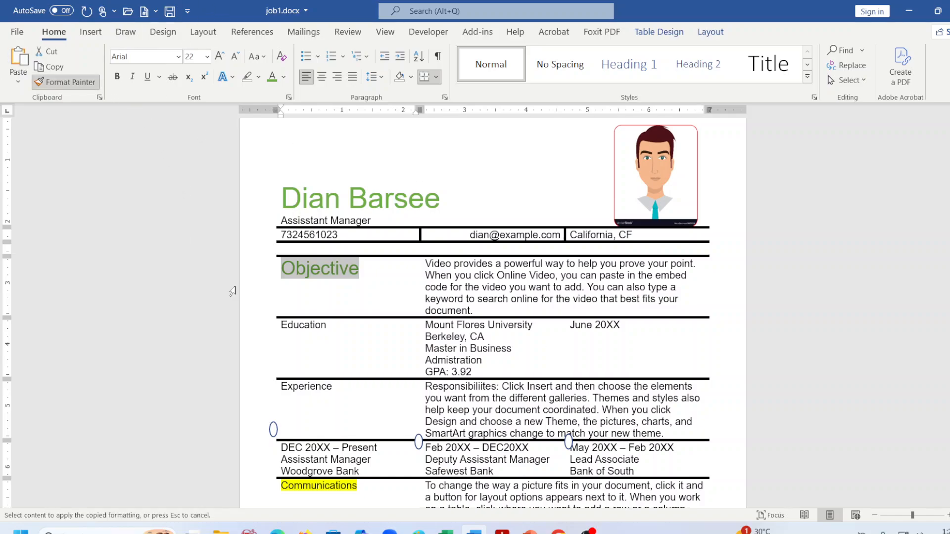
click(288, 331)
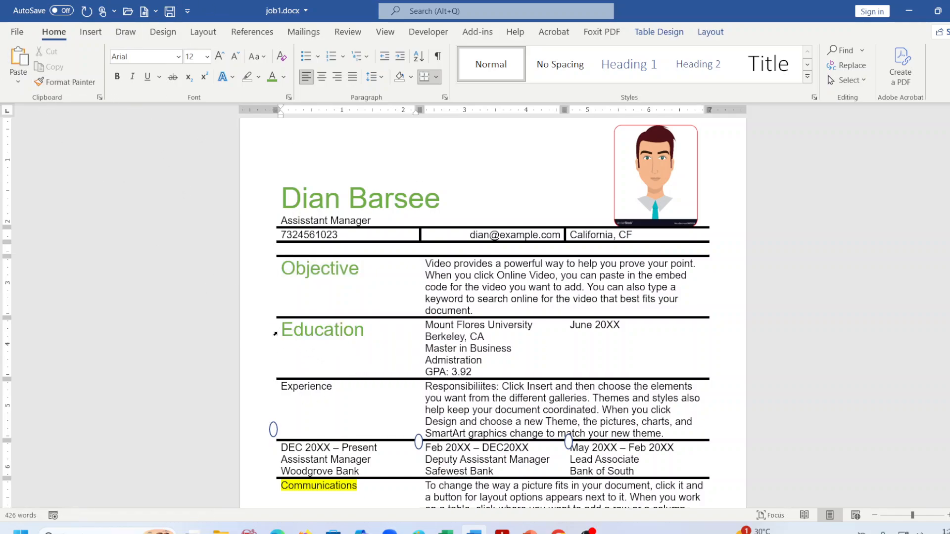
drag(283, 330, 365, 331)
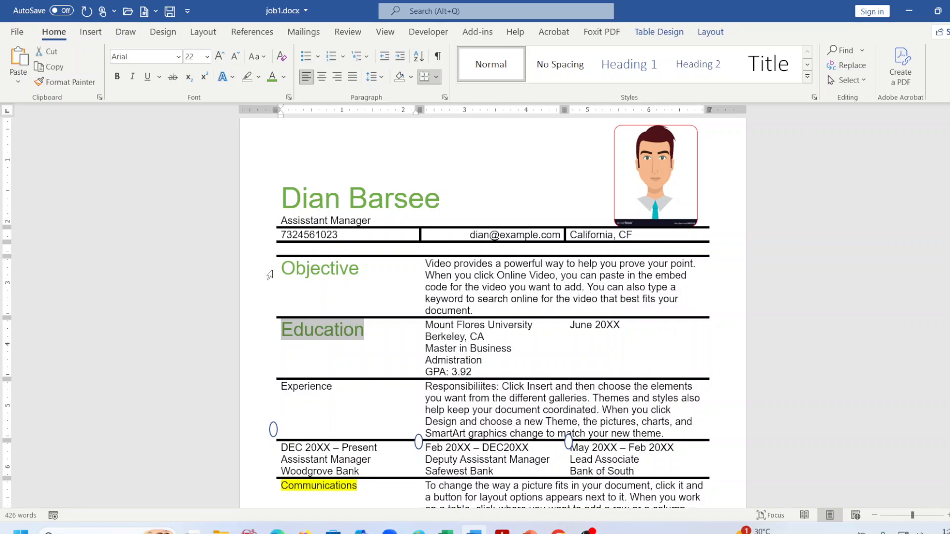
click(69, 82)
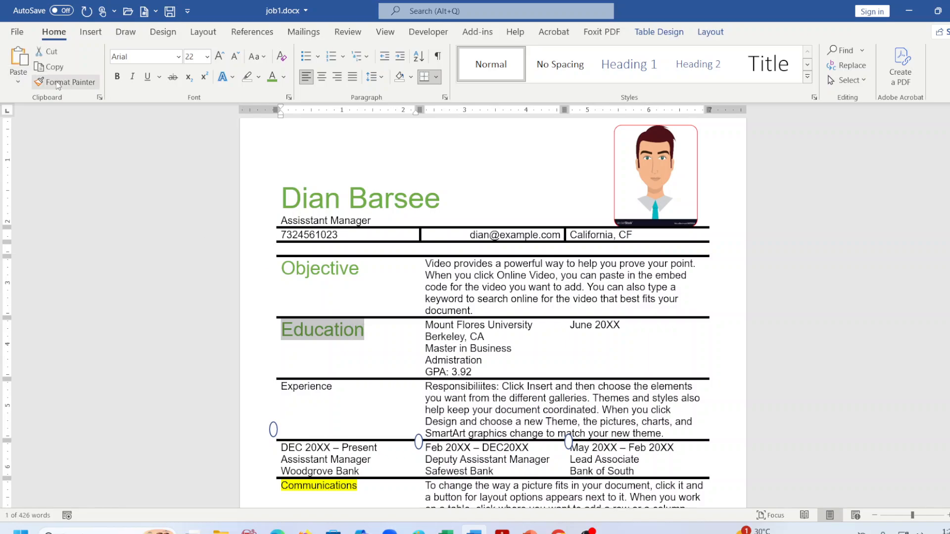
click(297, 386)
scroll(305, 368, down, 2)
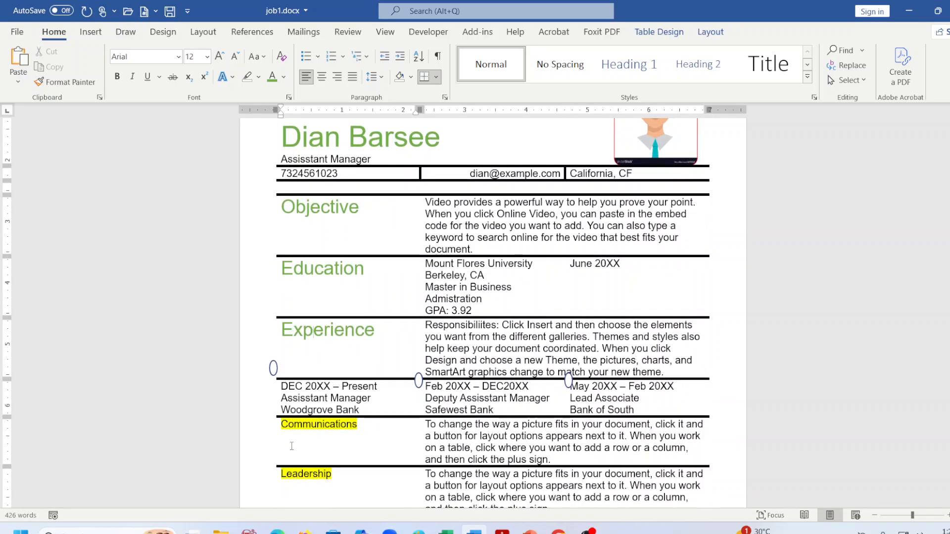
scroll(292, 443, down, 1)
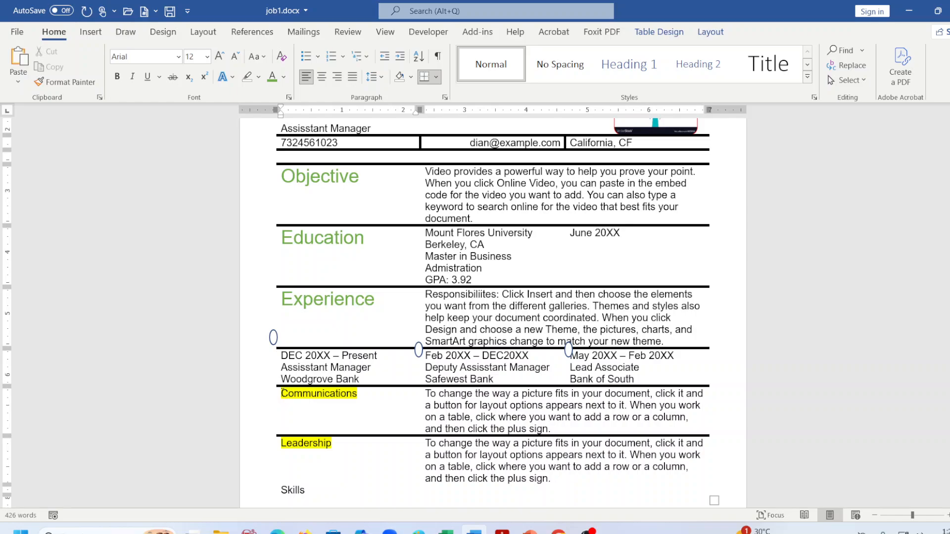
Set the highlight to No Color on the Communications and Leadership headings.
drag(281, 393, 356, 393)
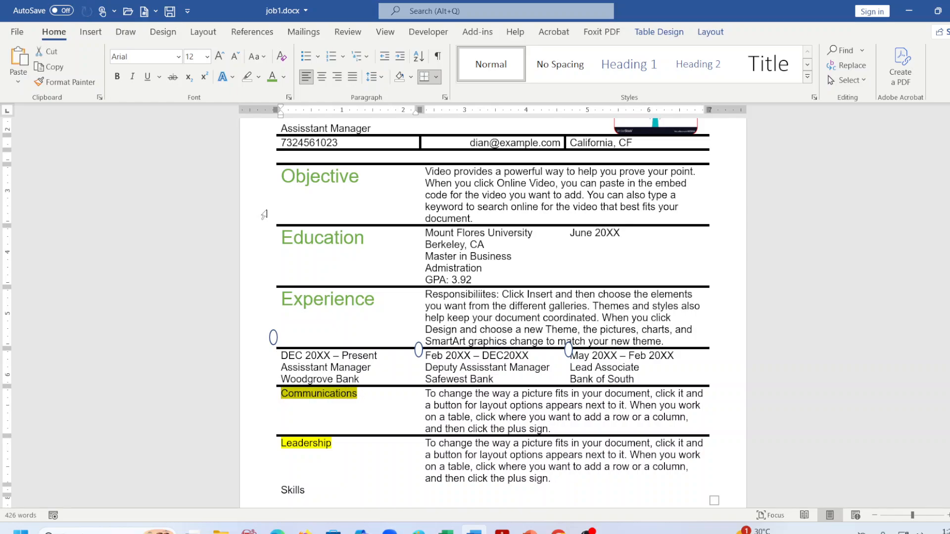
click(247, 77)
click(320, 447)
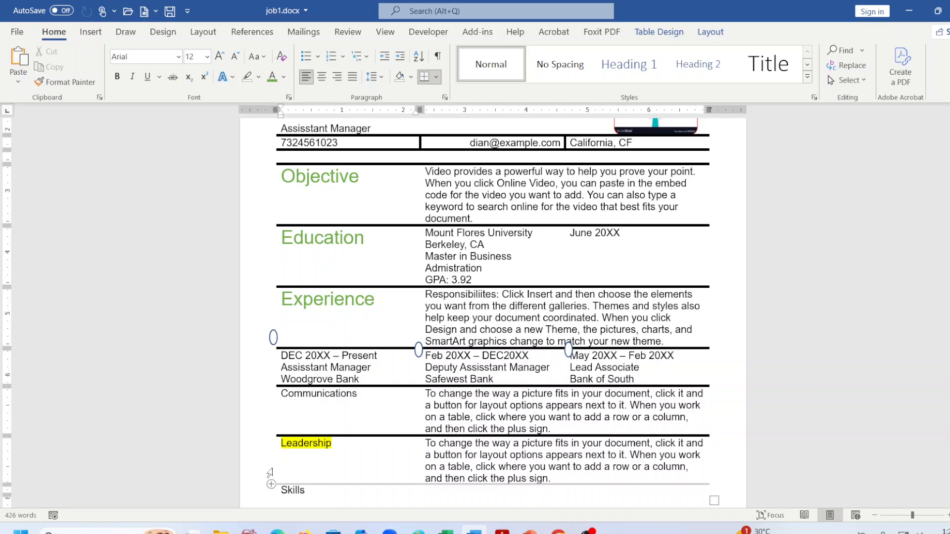
click(278, 447)
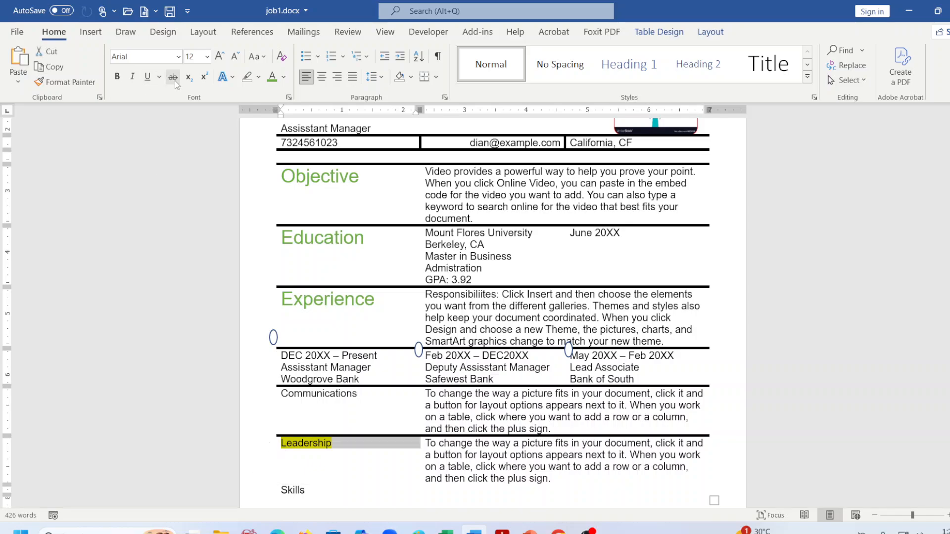
click(247, 77)
scroll(307, 429, down, 2)
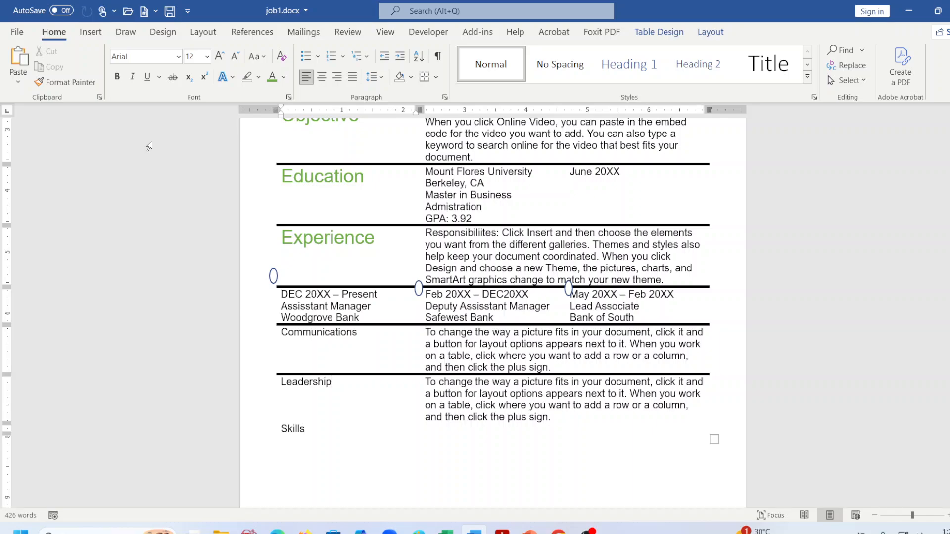
Paint Experience's green 22 pt heading style onto the full Communications heading.
drag(283, 333, 359, 336)
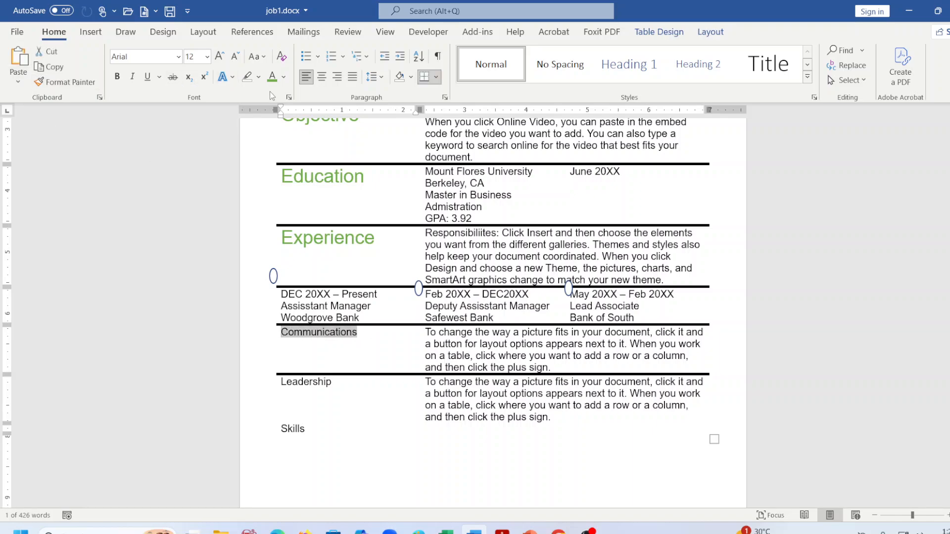
click(286, 238)
drag(286, 238, 375, 239)
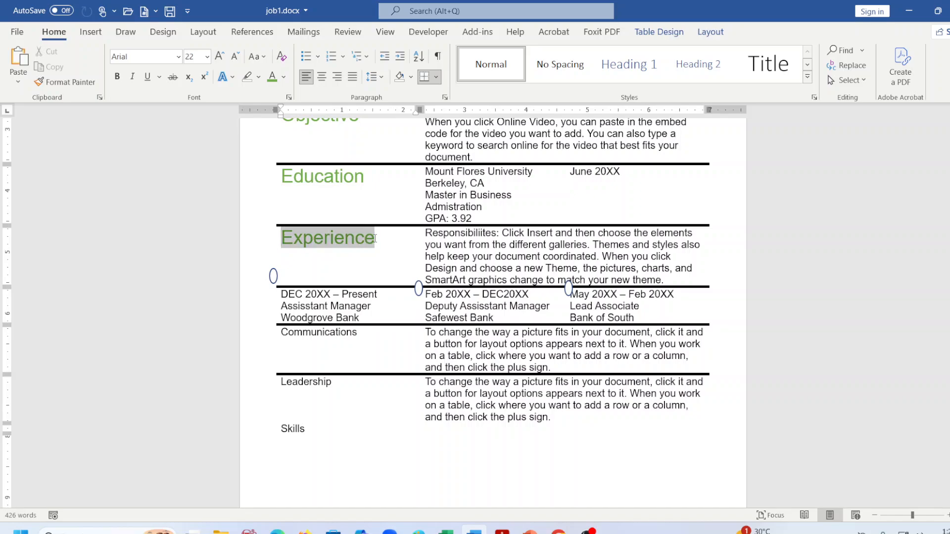
click(88, 83)
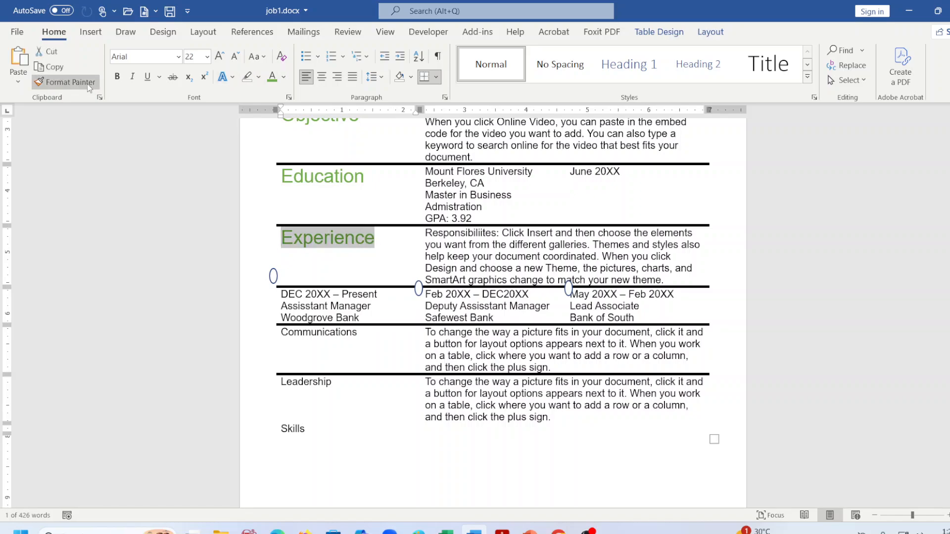
drag(288, 333, 364, 340)
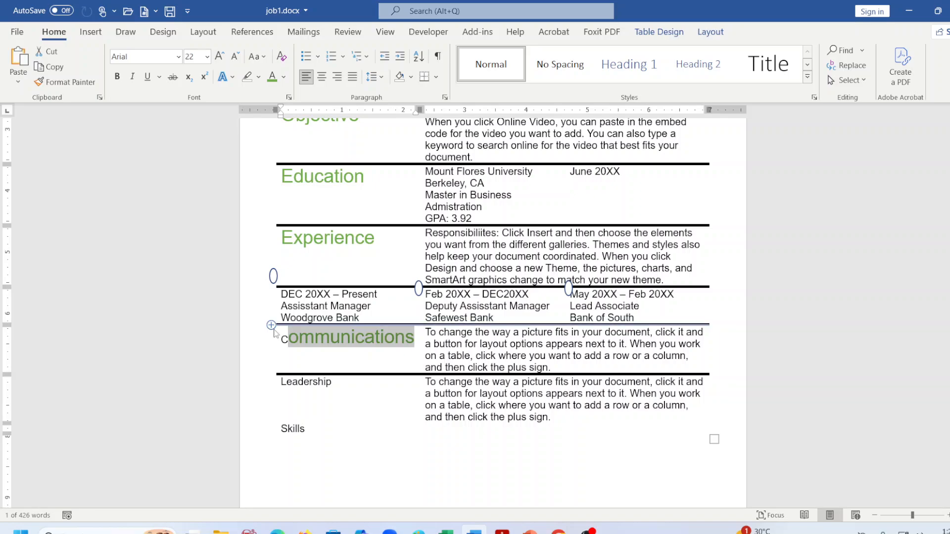
click(299, 338)
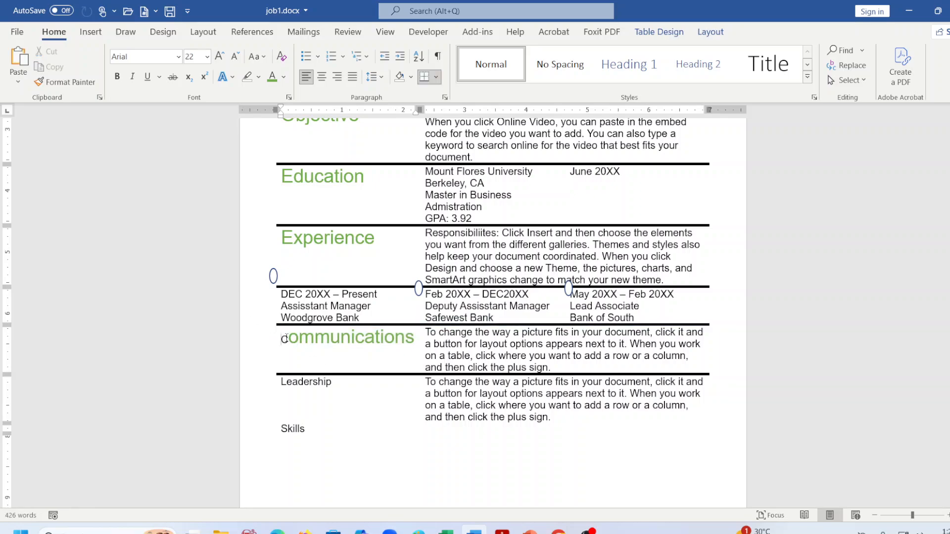
drag(288, 339, 281, 339)
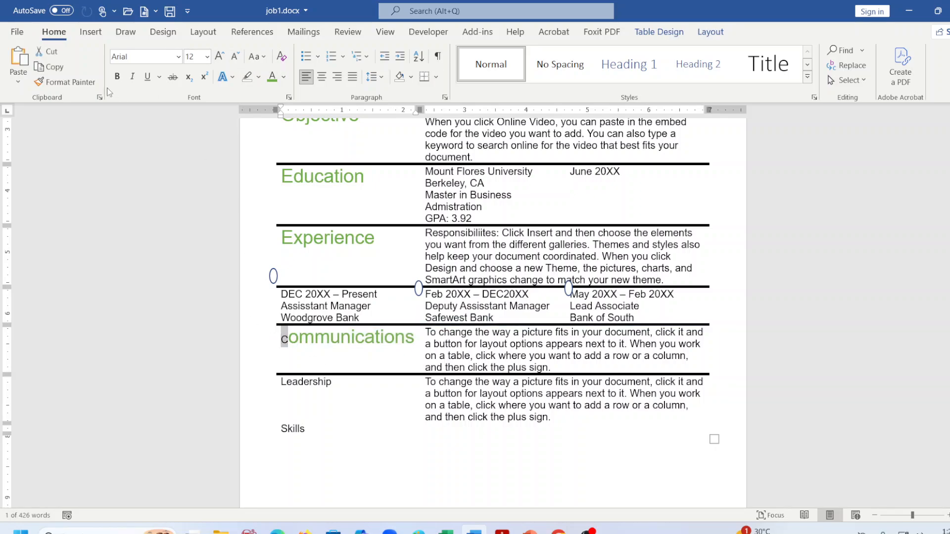
click(301, 240)
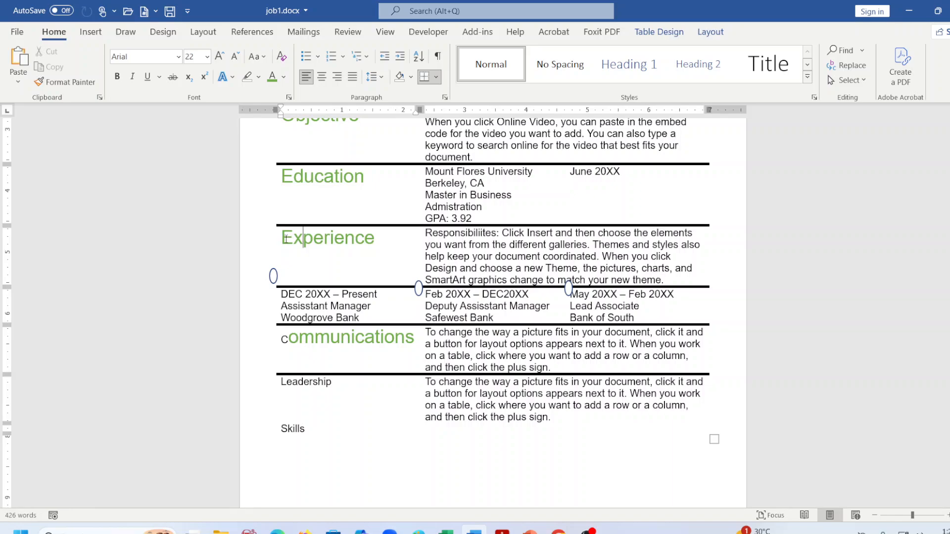
drag(282, 238, 375, 240)
click(69, 83)
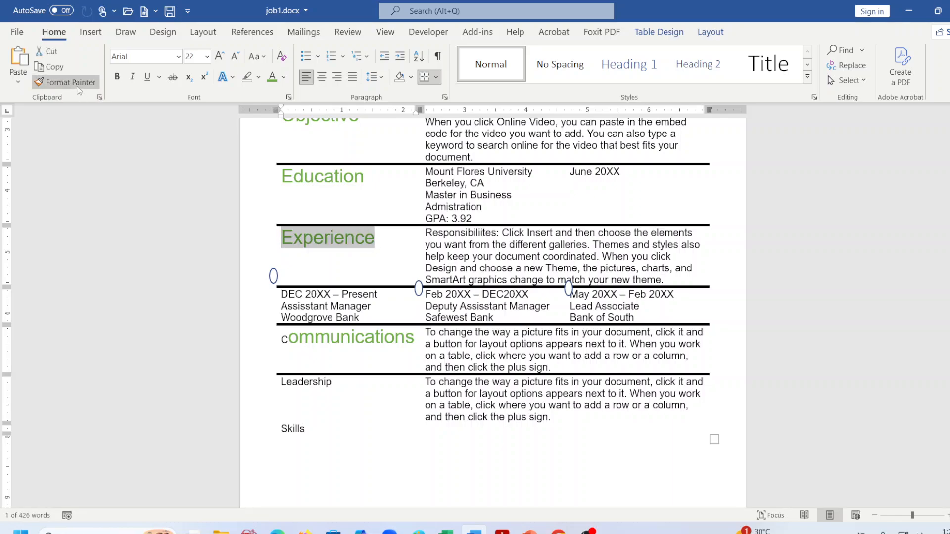
drag(280, 339, 337, 348)
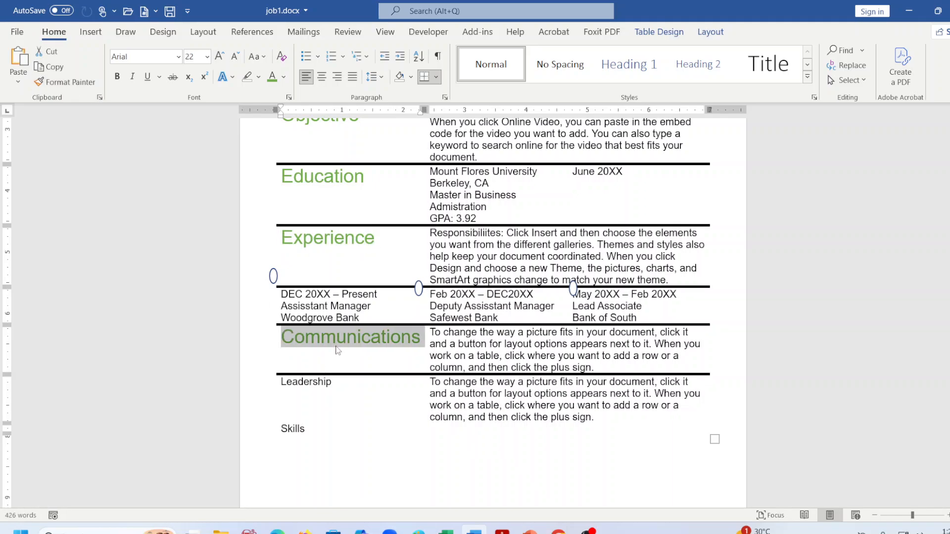
Apply the same heading style to Leadership and Skills, then save the résumé.
click(59, 87)
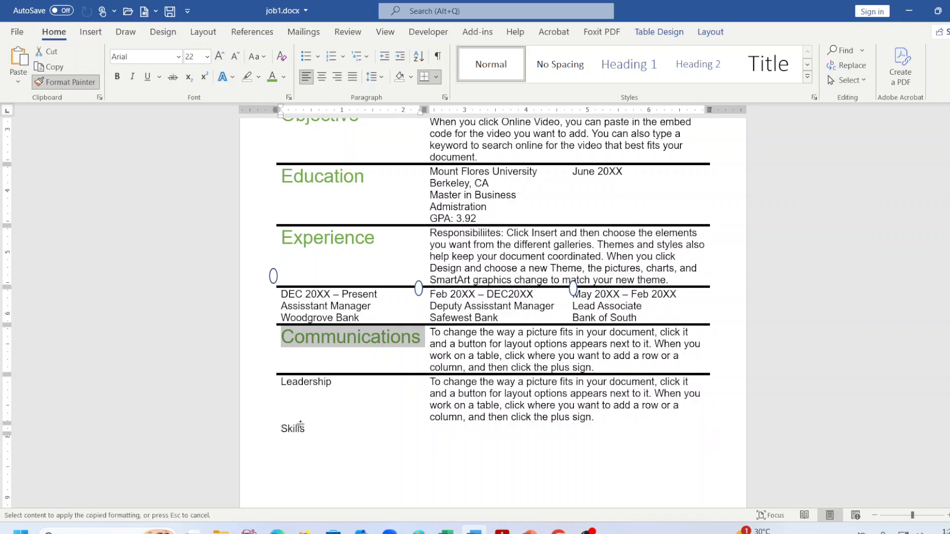
drag(279, 381, 373, 387)
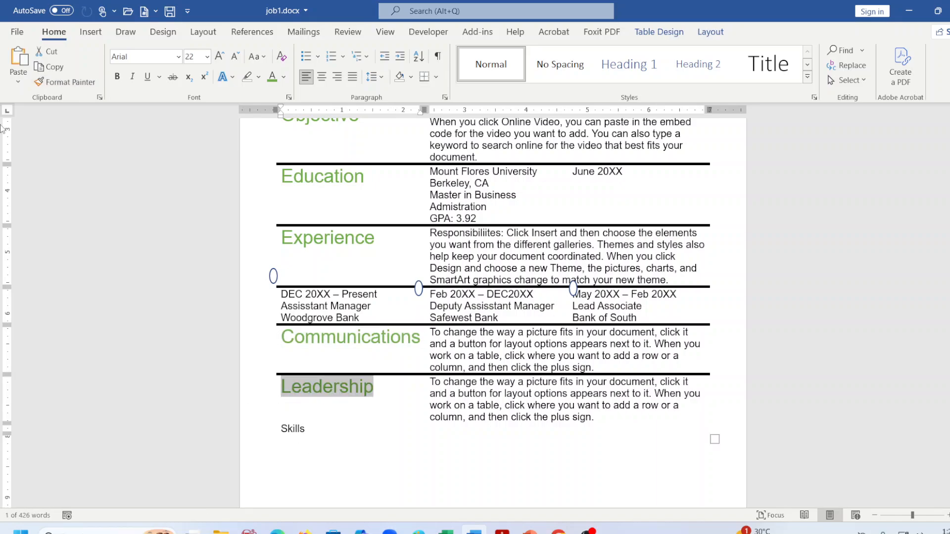
click(65, 86)
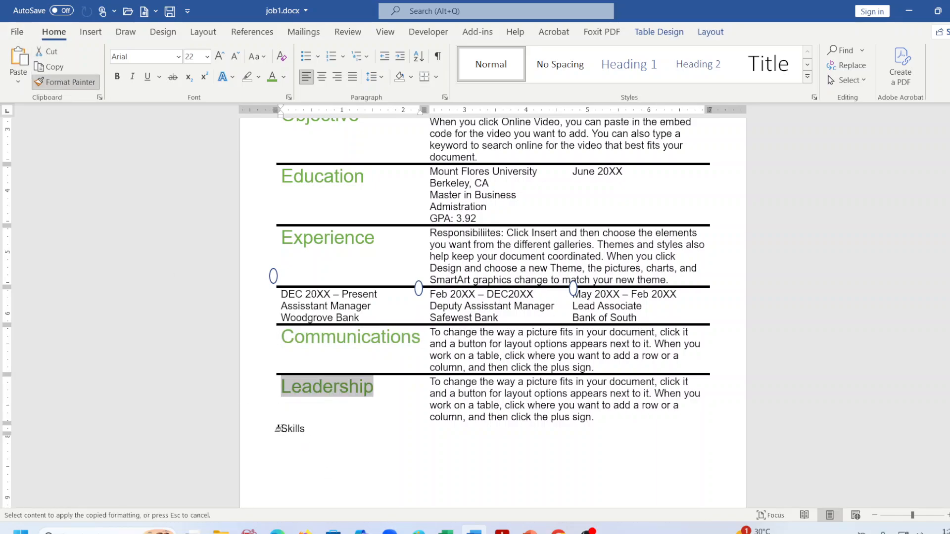
drag(276, 428, 308, 430)
scroll(332, 374, up, 3)
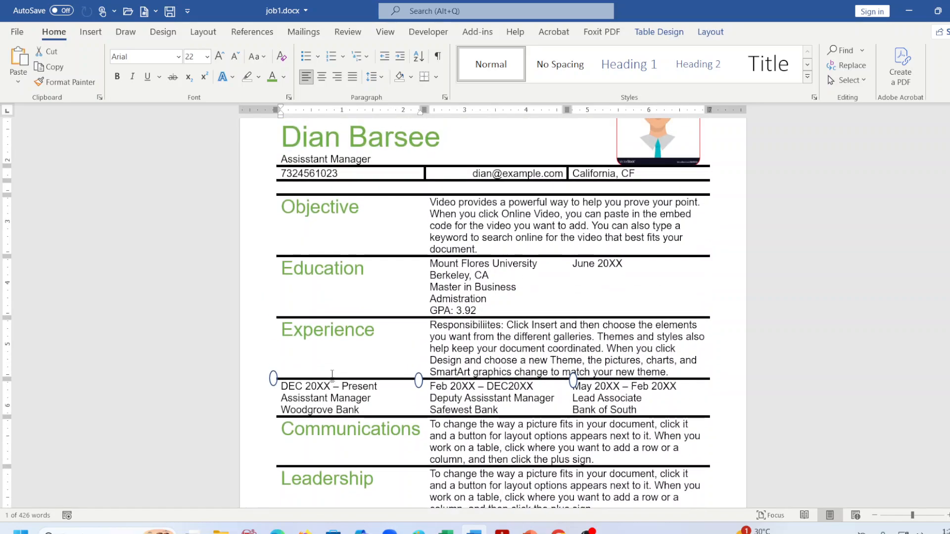
key(ctrl+s)
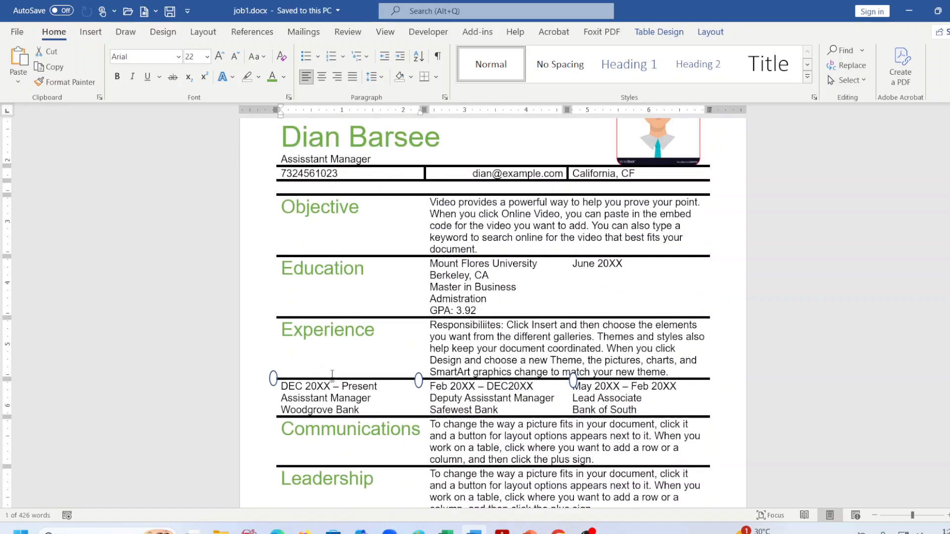
Select all three timeline circle markers, group them via Shape Format > Group, and nudge the group.
click(728, 347)
scroll(414, 352, down, 1)
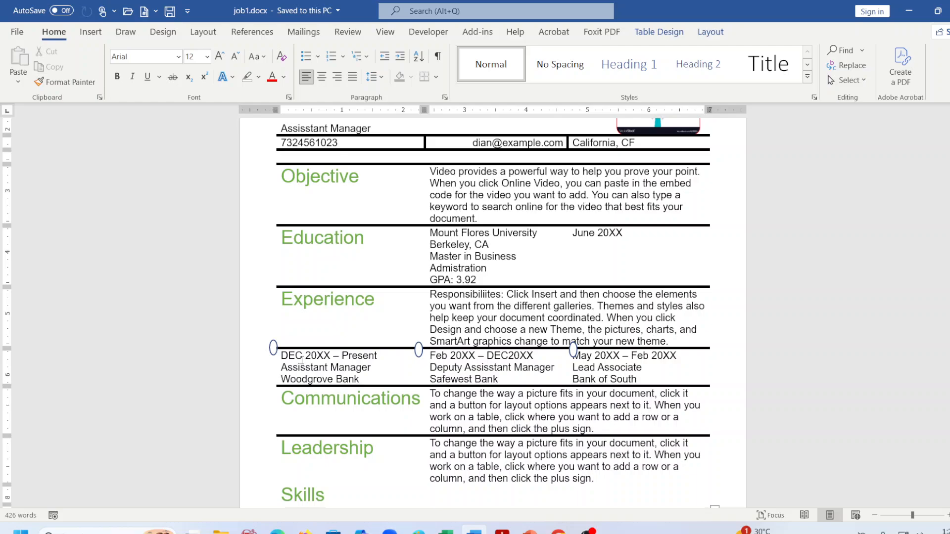
click(273, 348)
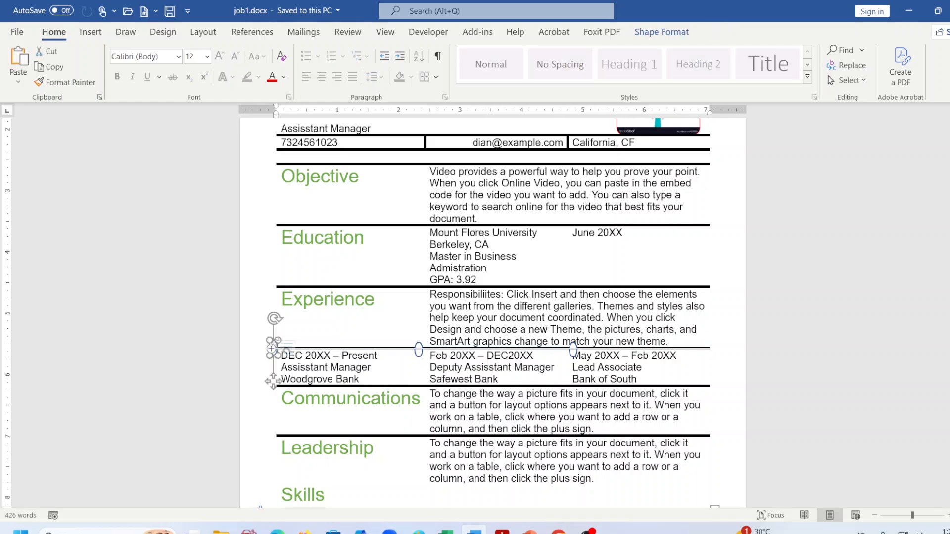
shift+click(421, 351)
shift+click(573, 350)
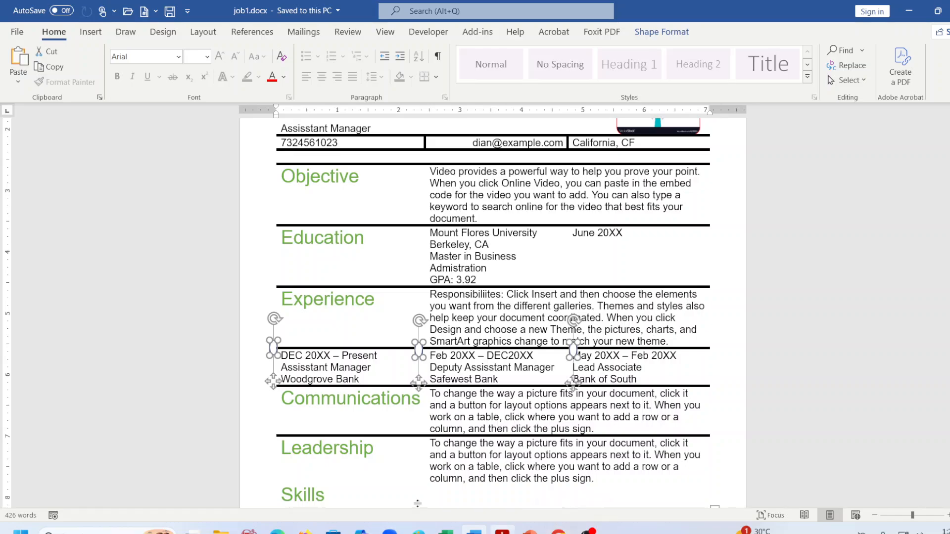
click(663, 33)
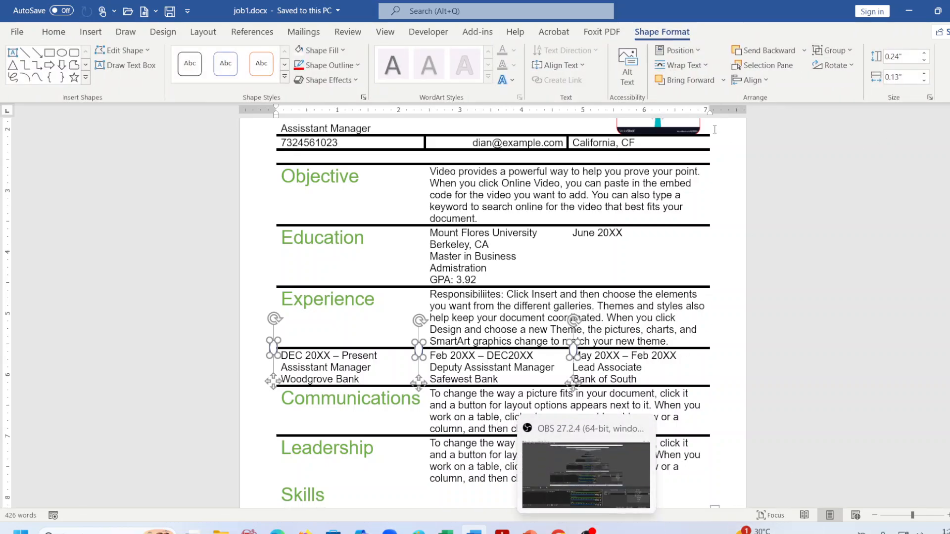
click(834, 56)
click(836, 70)
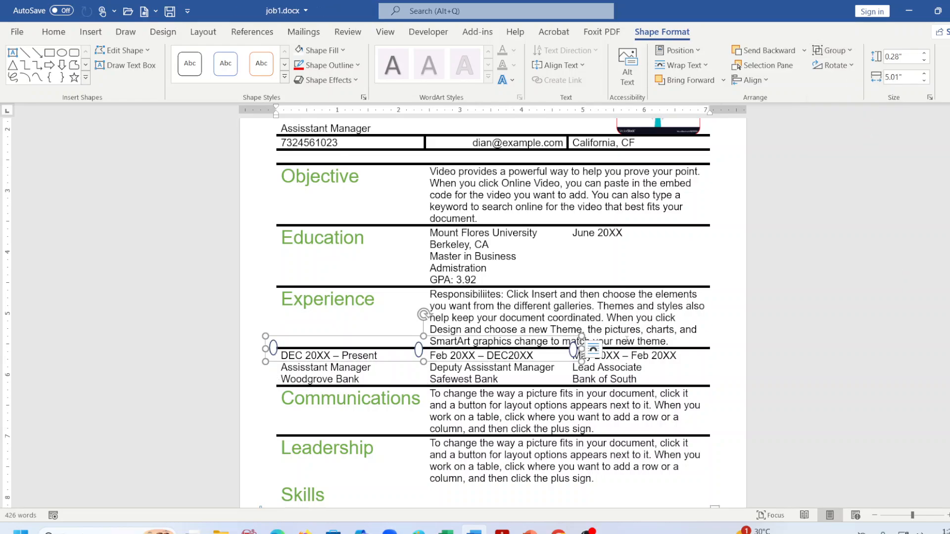
mouse_move(339, 338)
mouse_down()
mouse_move(401, 205)
mouse_move(621, 231)
mouse_move(394, 342)
mouse_move(336, 335)
mouse_up()
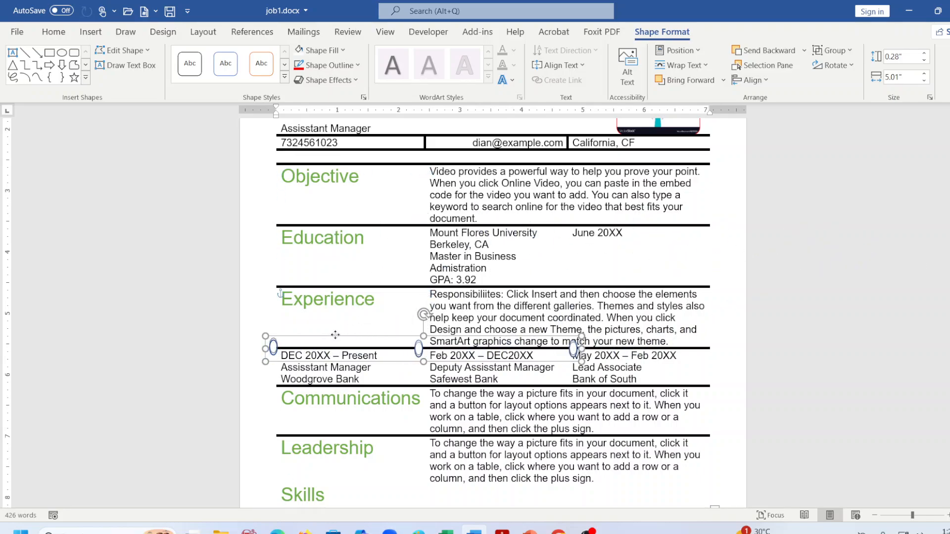
click(714, 289)
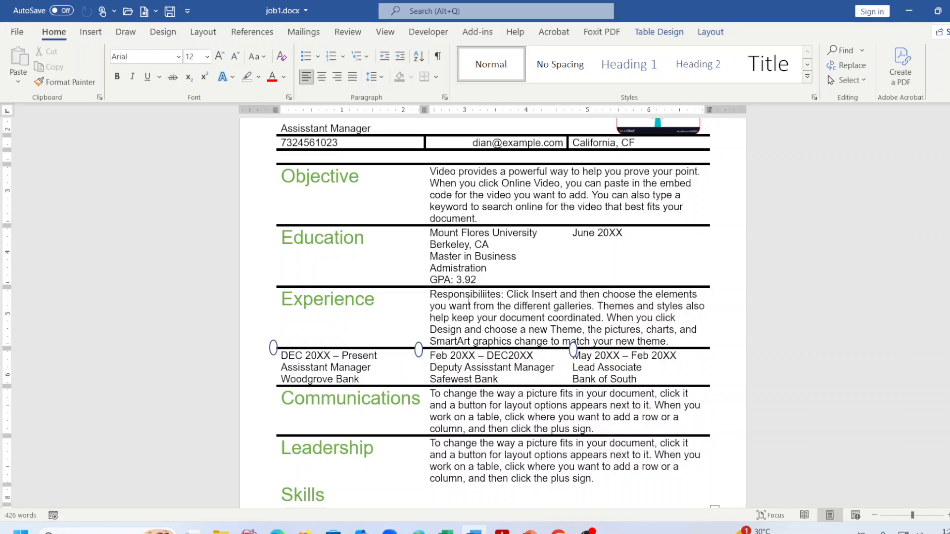
Undo the stray empty rows below Experience and shift the right circle marker slightly right.
key(ctrl+z)
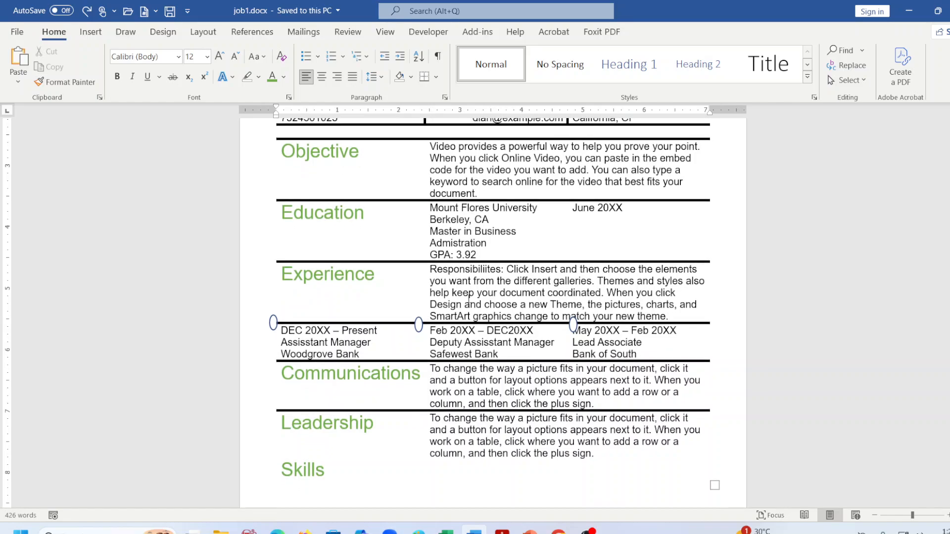
click(271, 324)
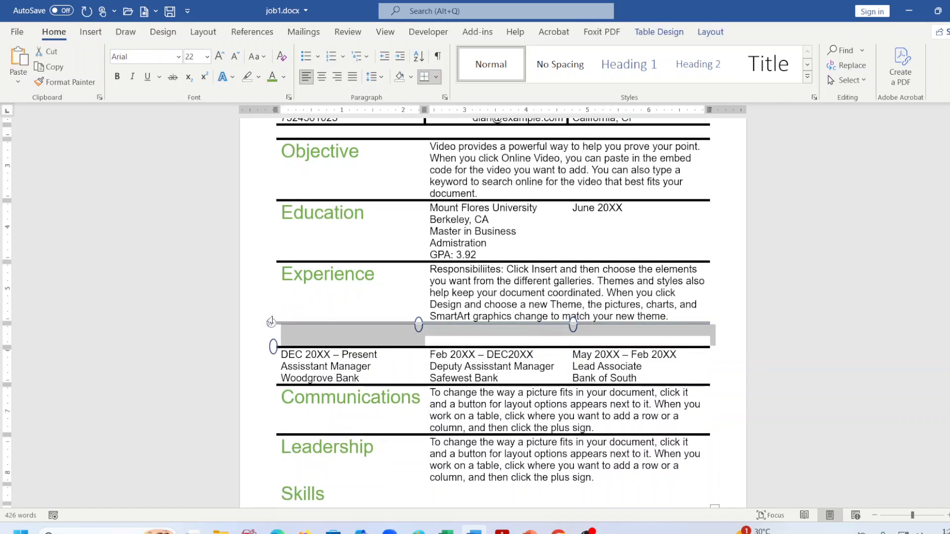
key(ctrl+z)
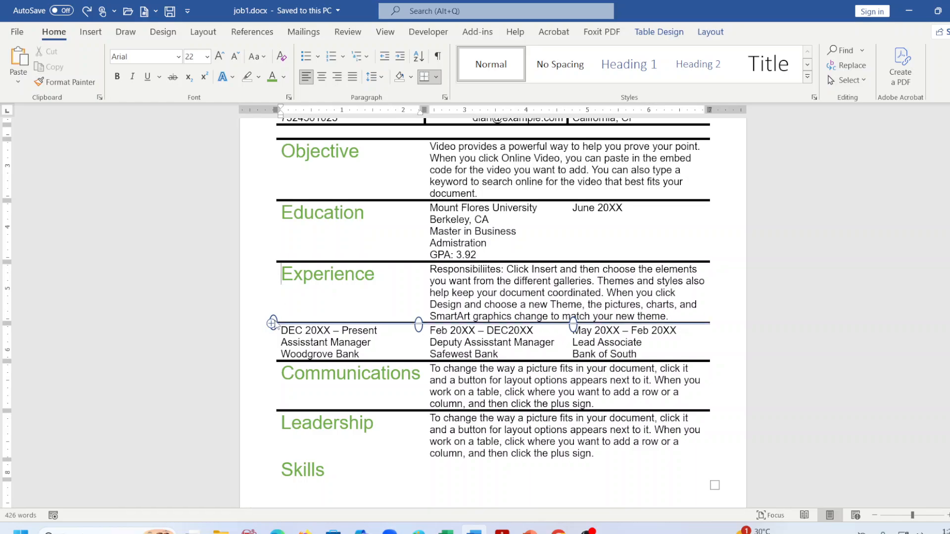
click(573, 324)
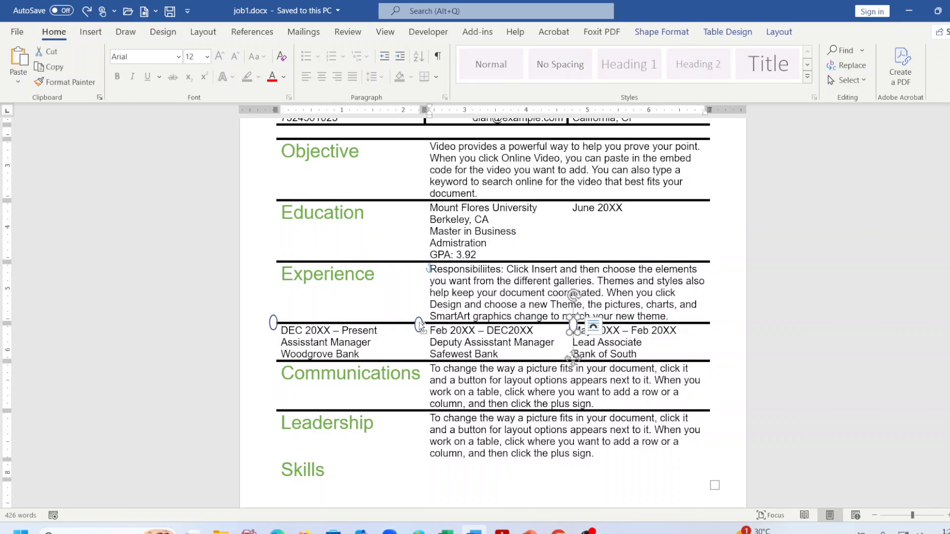
click(272, 323)
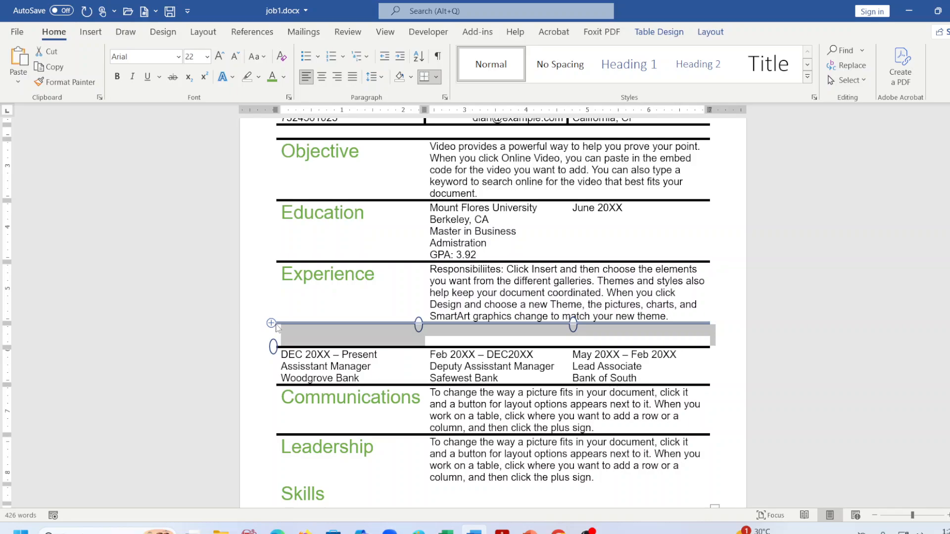
key(ctrl+z)
click(273, 324)
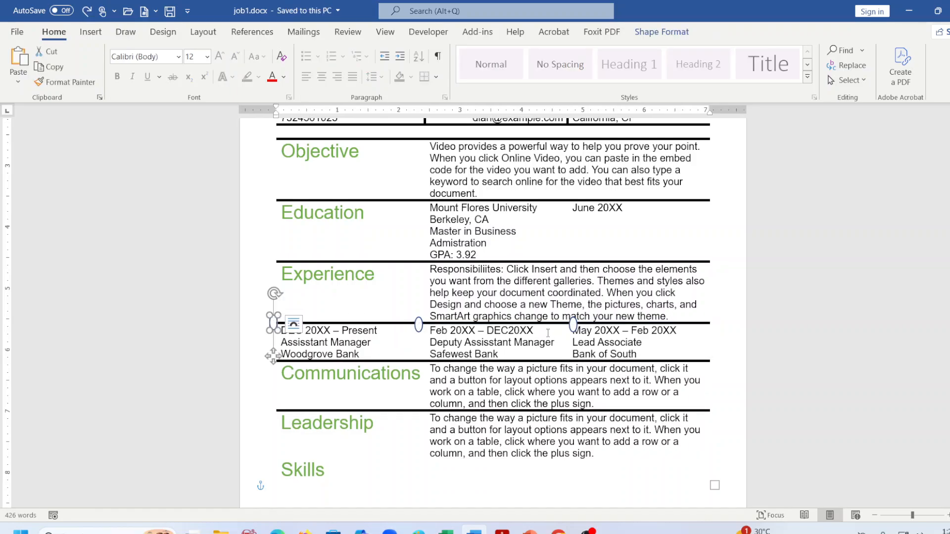
click(573, 325)
drag(575, 325, 598, 323)
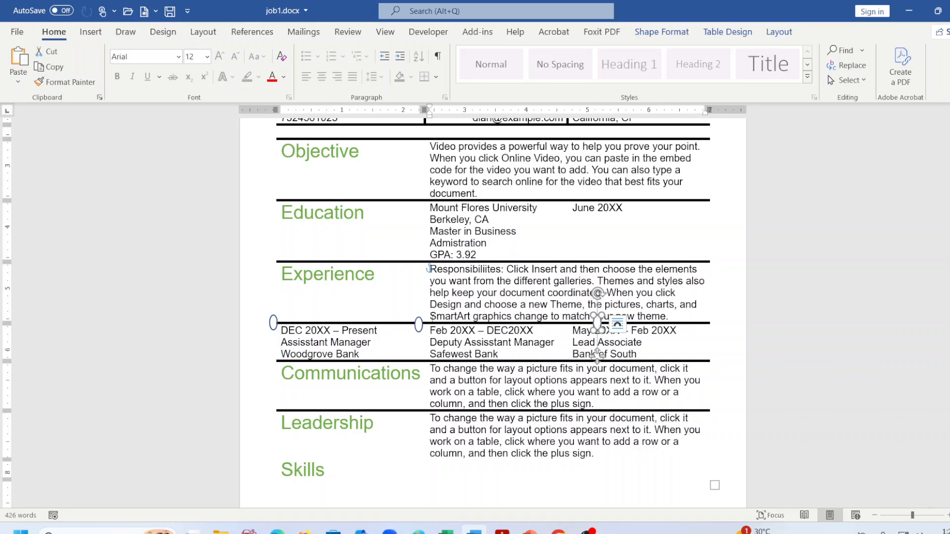
click(420, 325)
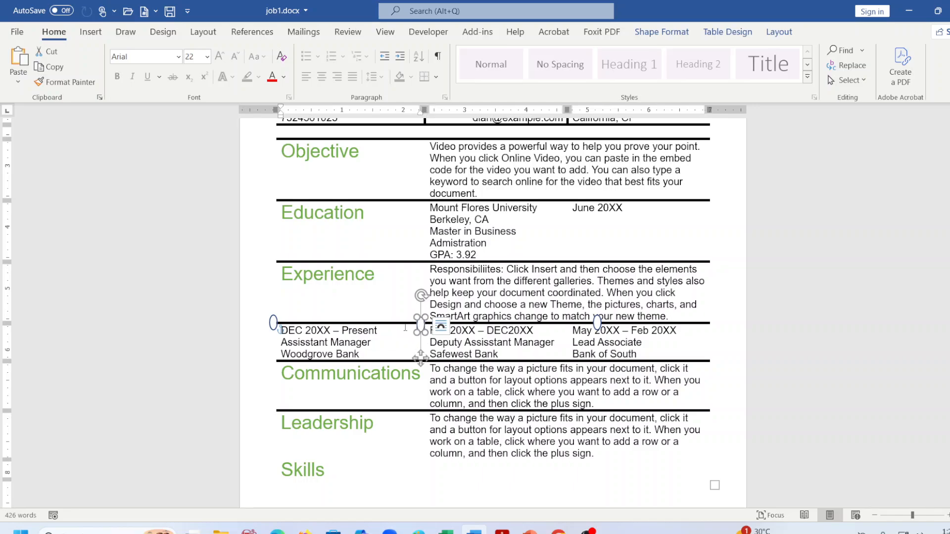
click(342, 328)
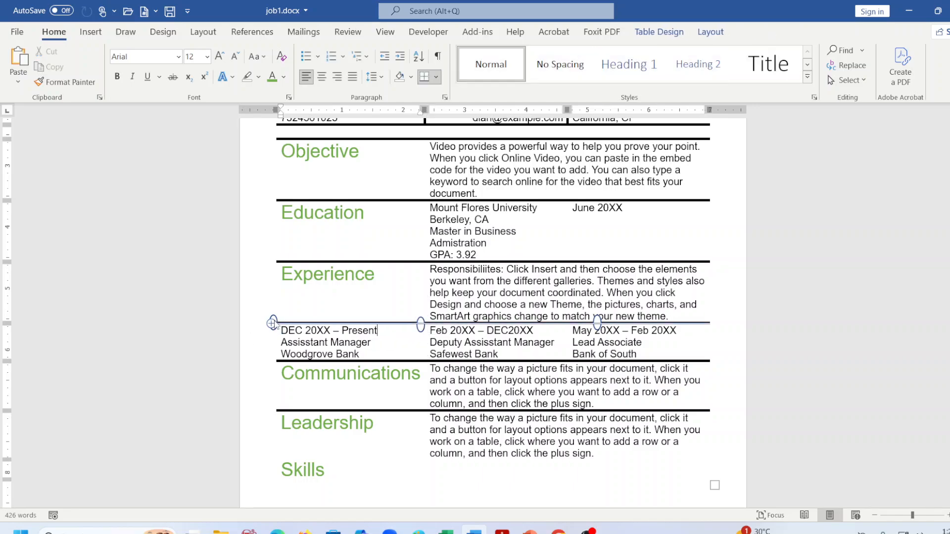
click(308, 307)
Select the left, middle and right circle markers and group them into one object.
click(274, 320)
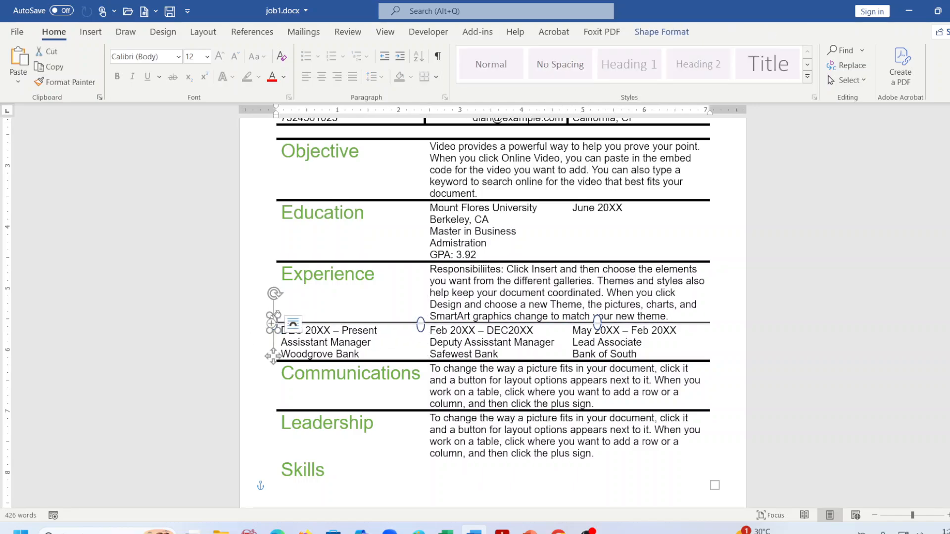
shift+click(420, 327)
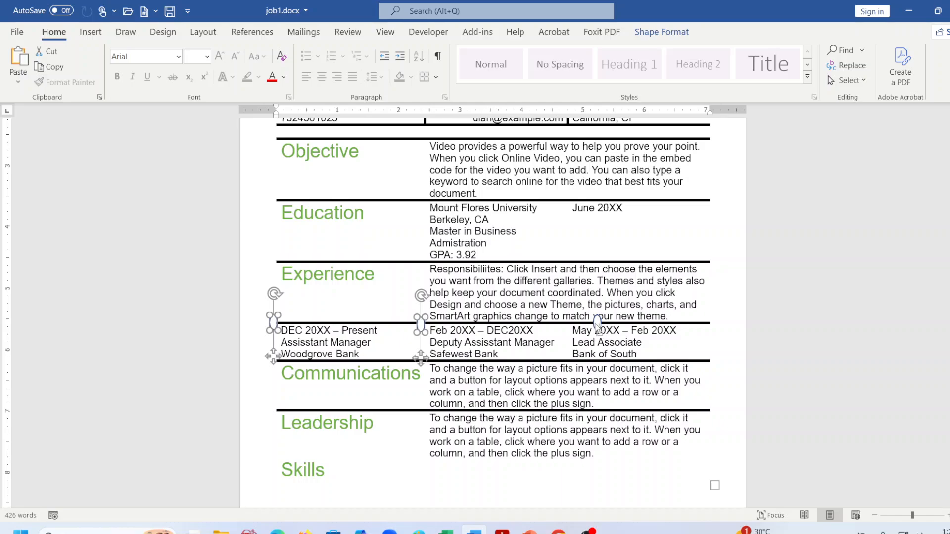
shift+click(598, 323)
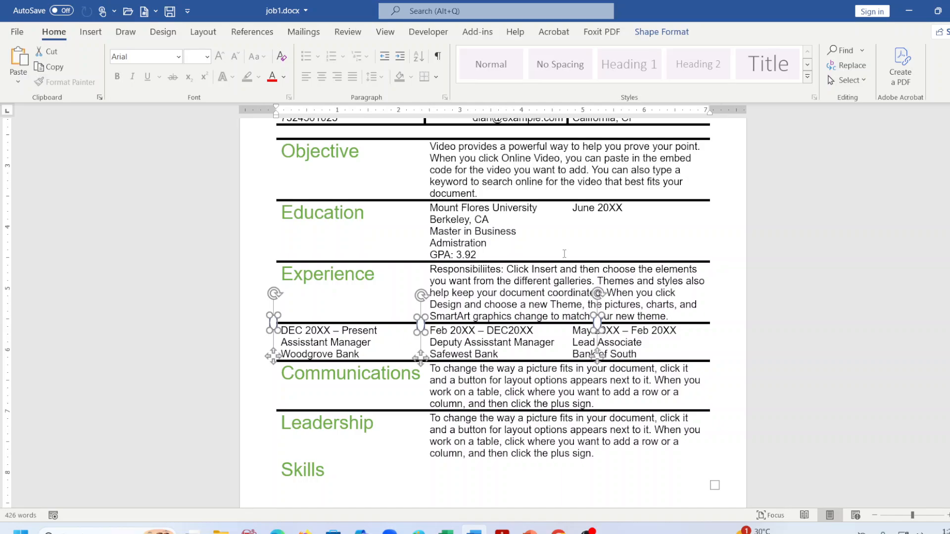
click(661, 32)
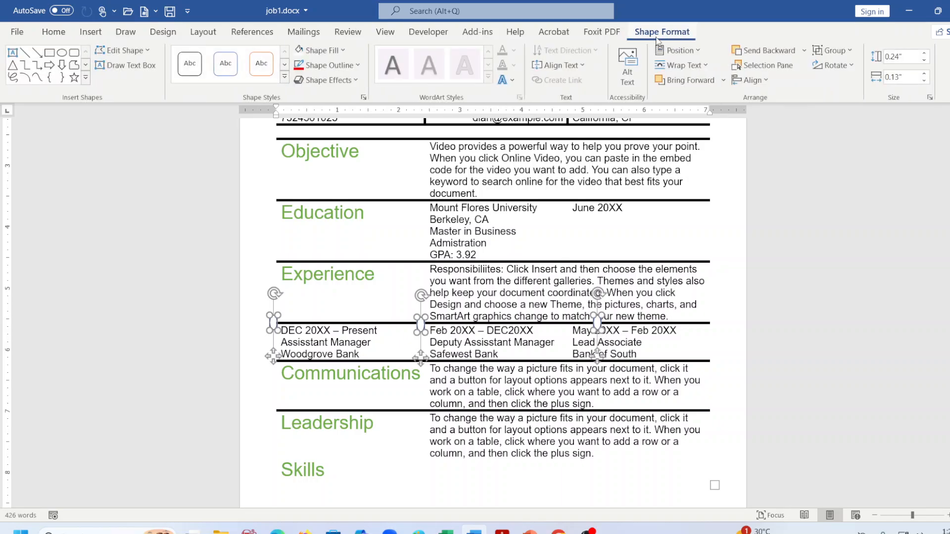
click(832, 50)
click(836, 66)
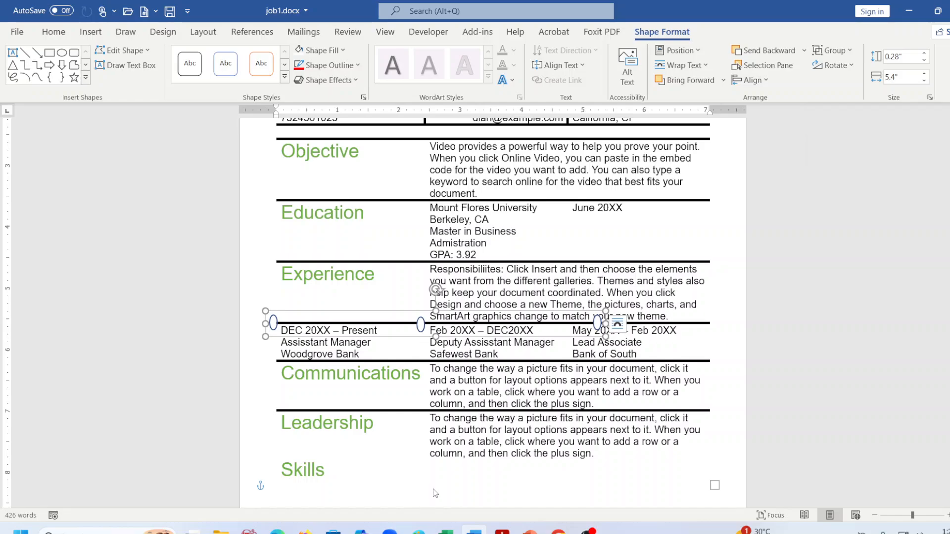
Save the résumé with the grouped timeline markers.
click(479, 483)
scroll(479, 482, down, 2)
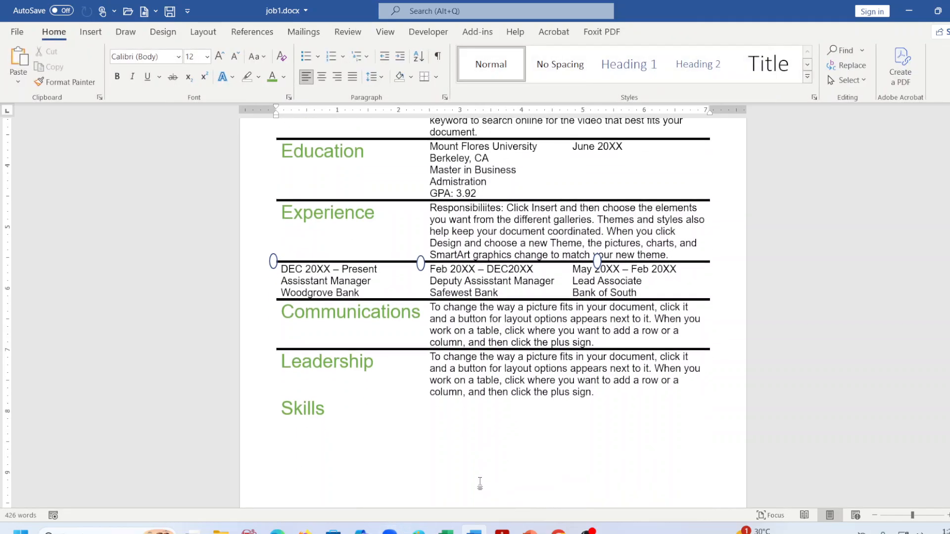
scroll(482, 481, up, 8)
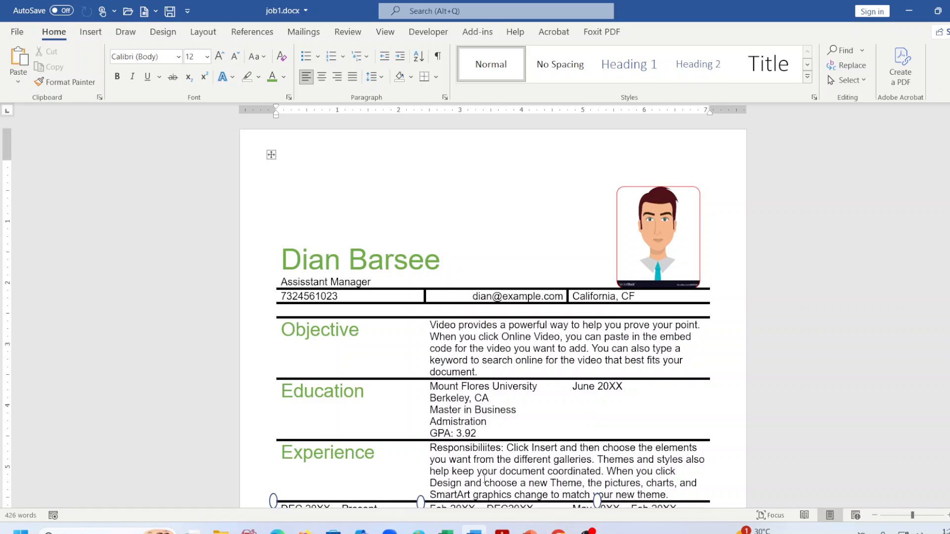
key(ctrl+s)
Delete the three placeholder paragraphs on page two, save, and switch to OBS Studio.
scroll(485, 478, down, 20)
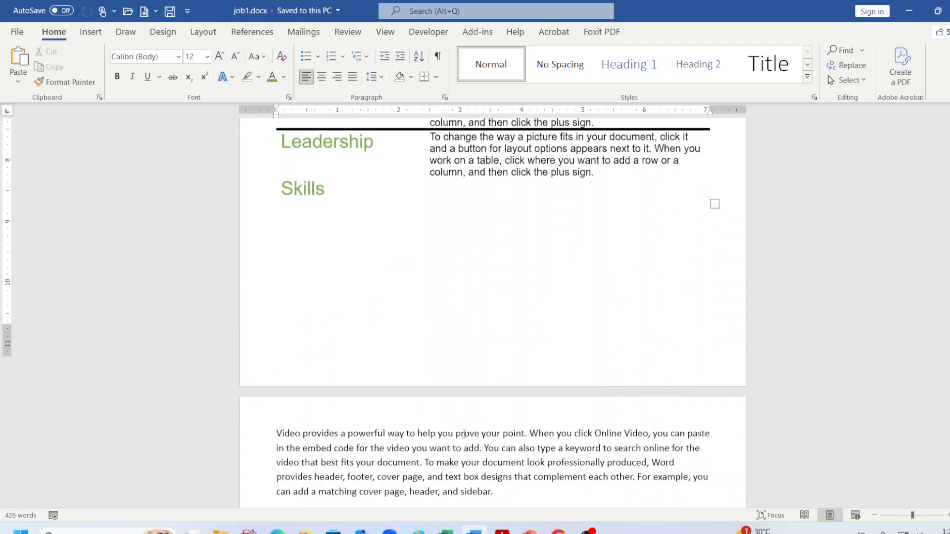
scroll(463, 440, down, 9)
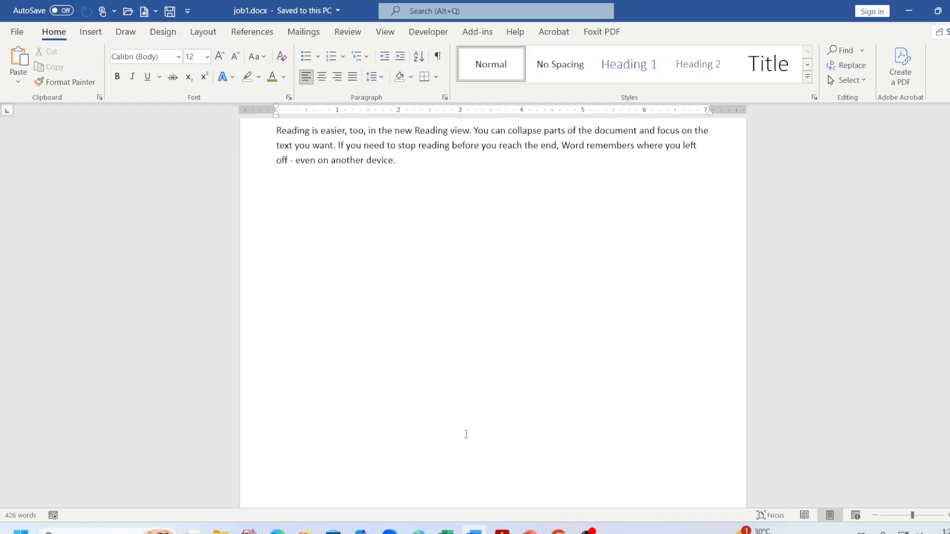
scroll(464, 388, up, 4)
click(434, 314)
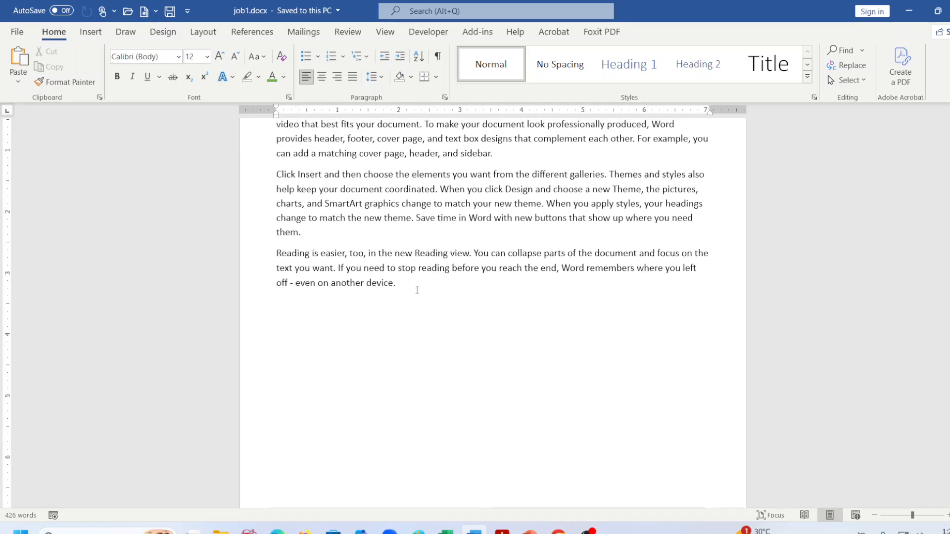
drag(417, 290, 271, 277)
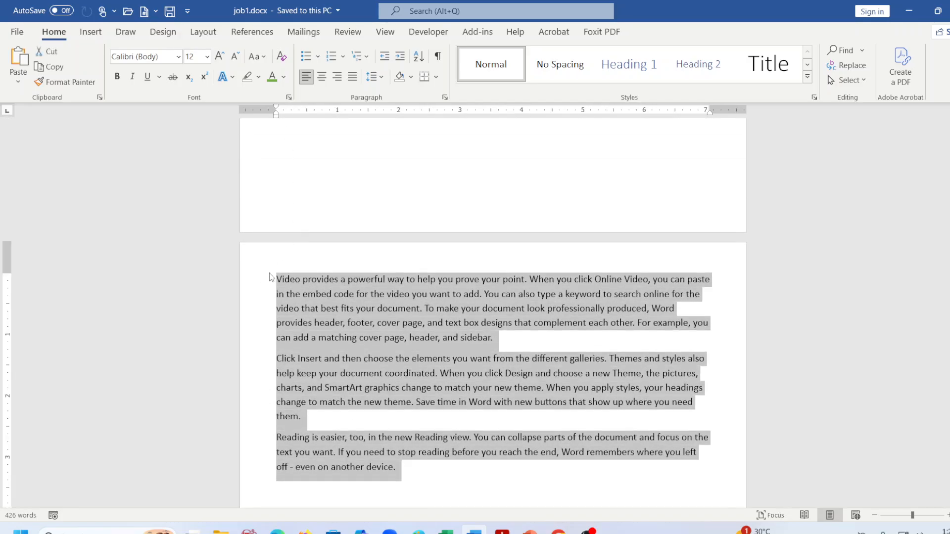
key(Delete)
key(ctrl+s)
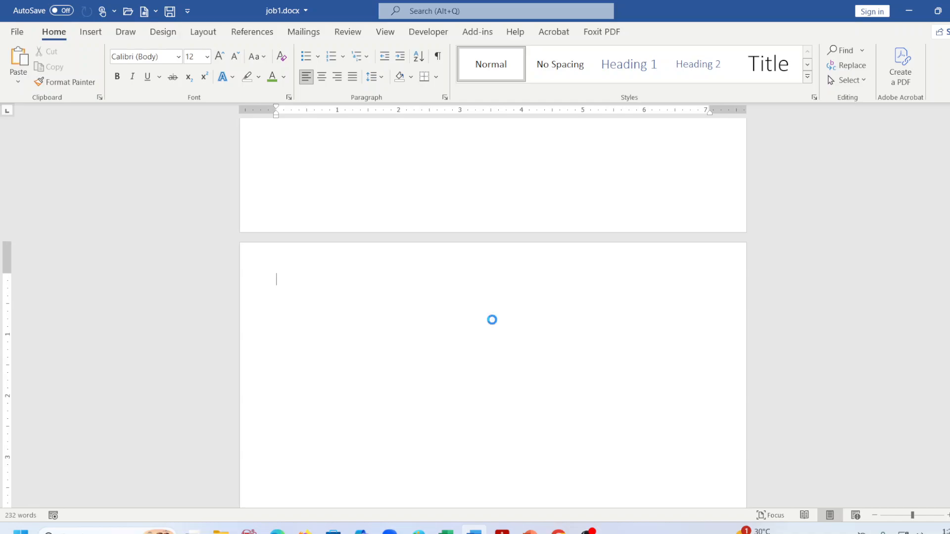
scroll(493, 322, up, 15)
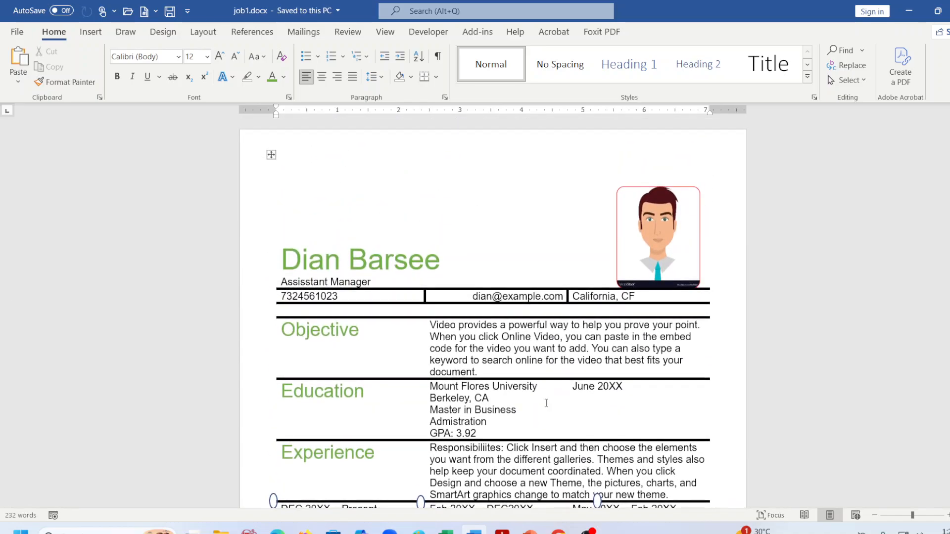
click(587, 532)
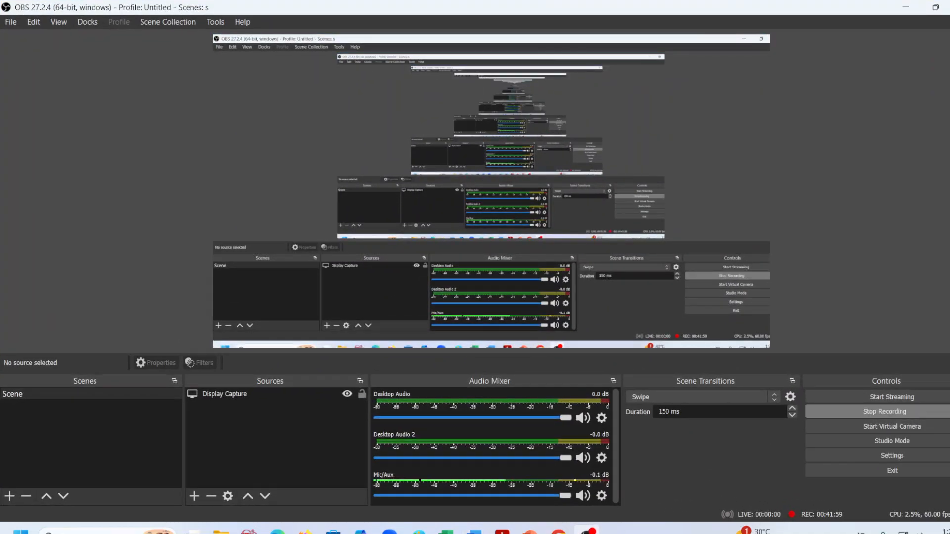